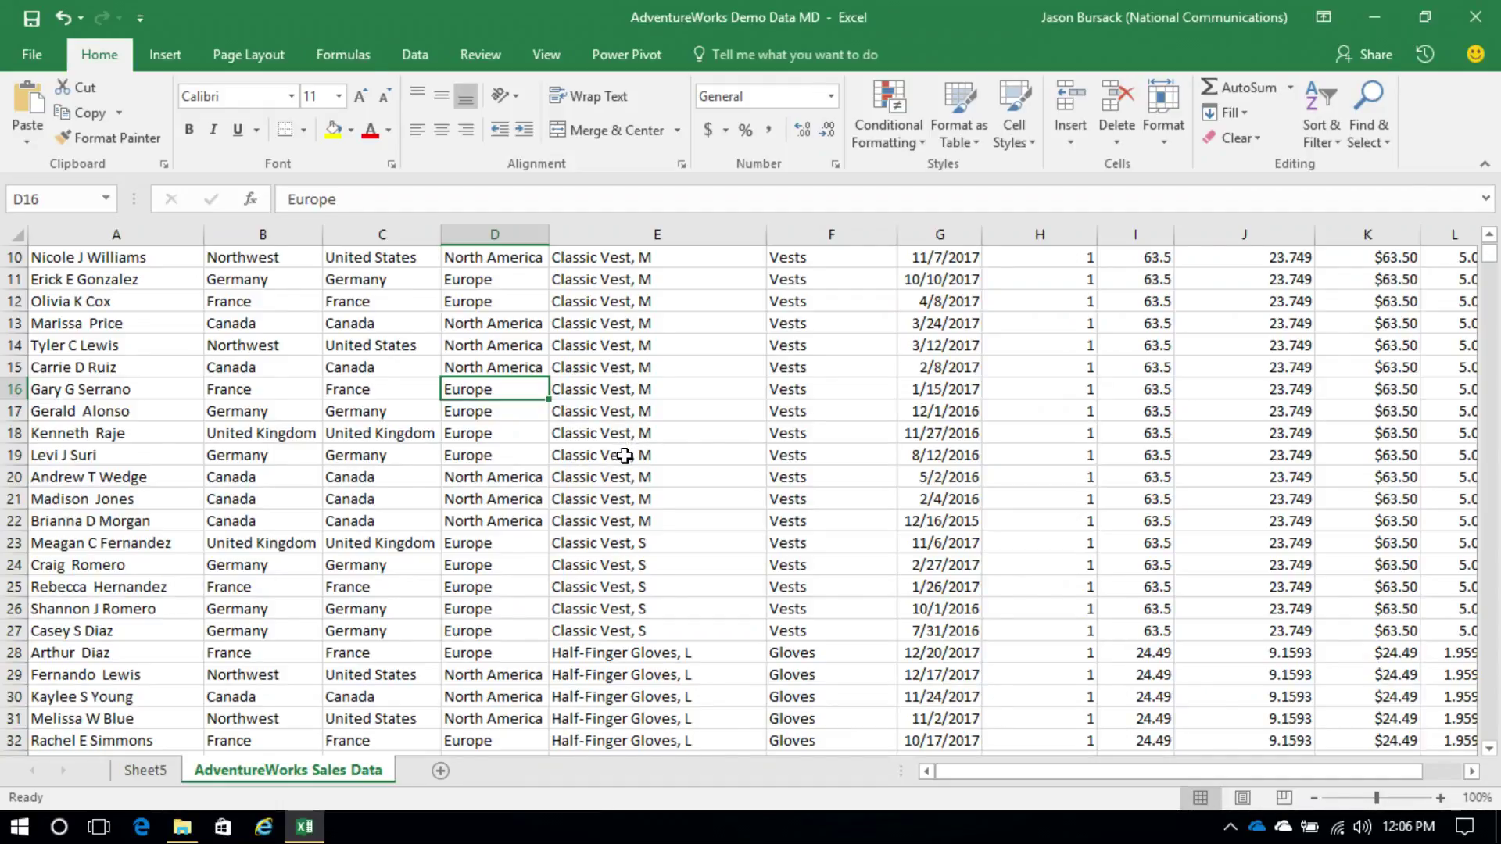
{"action": "left_click", "coordinate": [83, 326]}
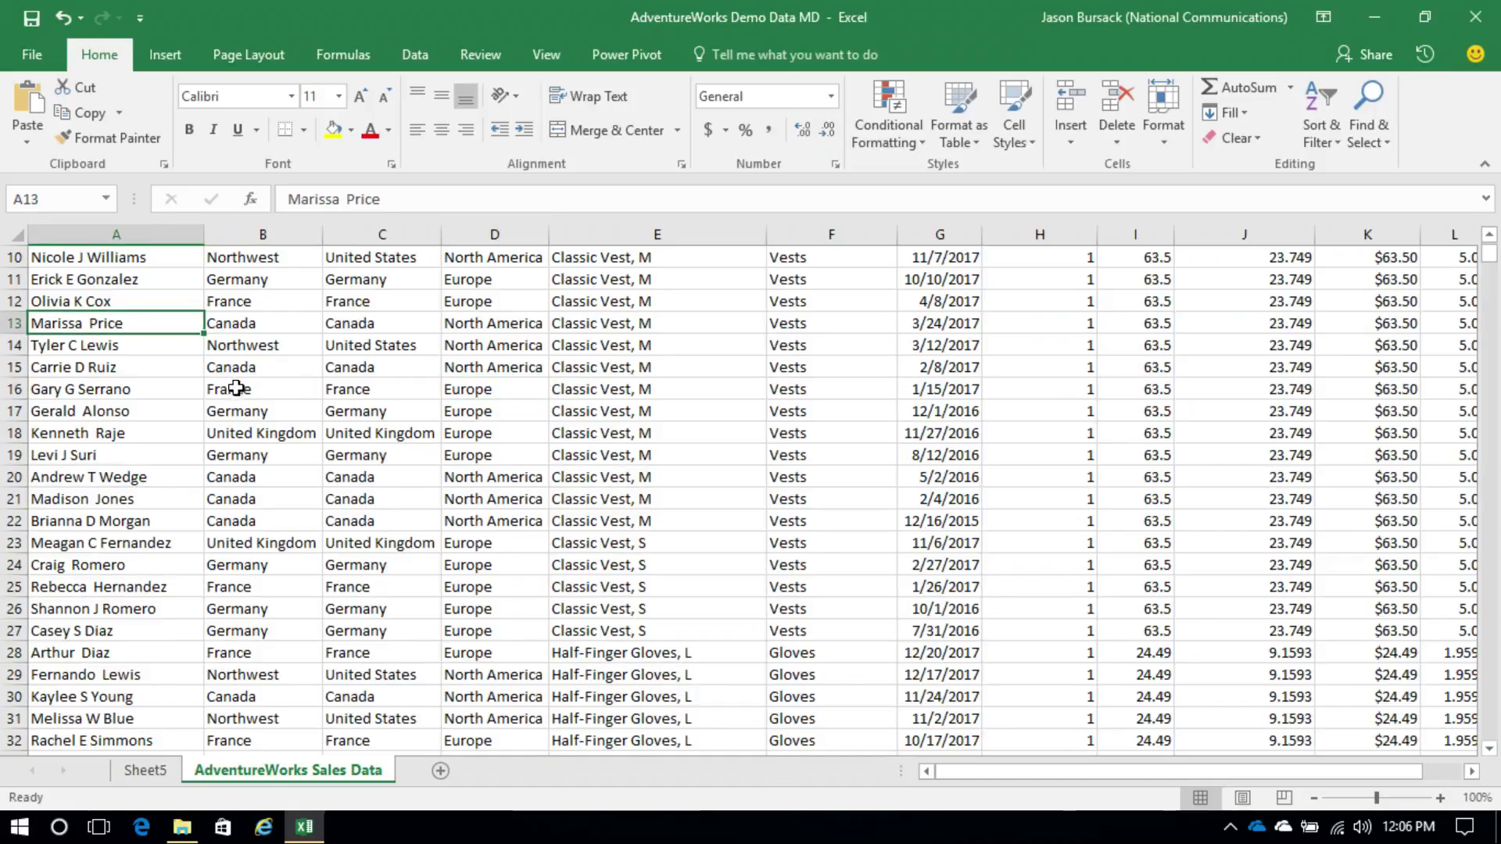
{"action": "left_click", "coordinate": [231, 386]}
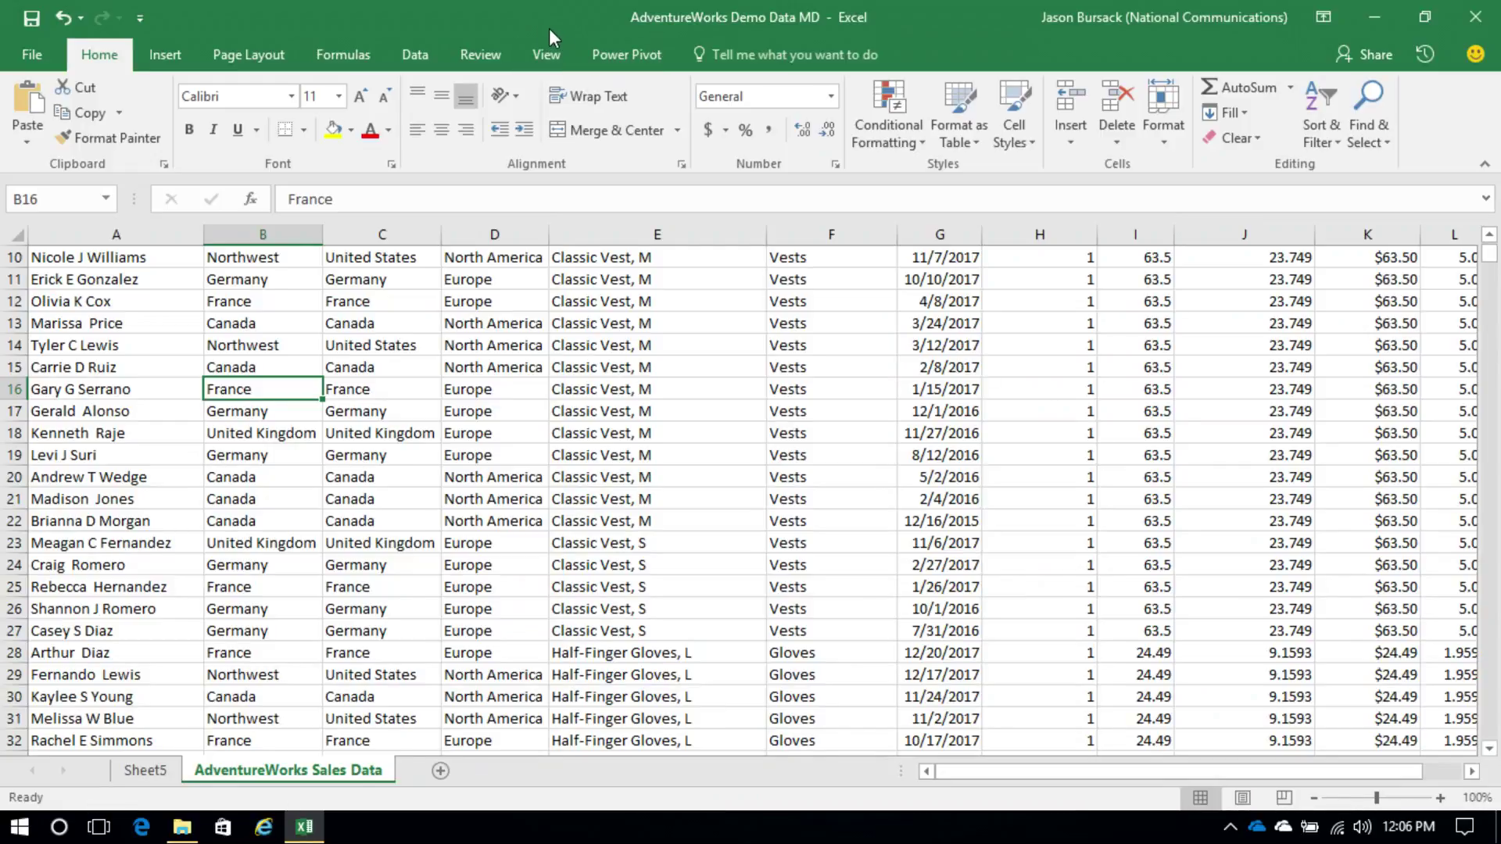
{"action": "left_click", "coordinate": [156, 53]}
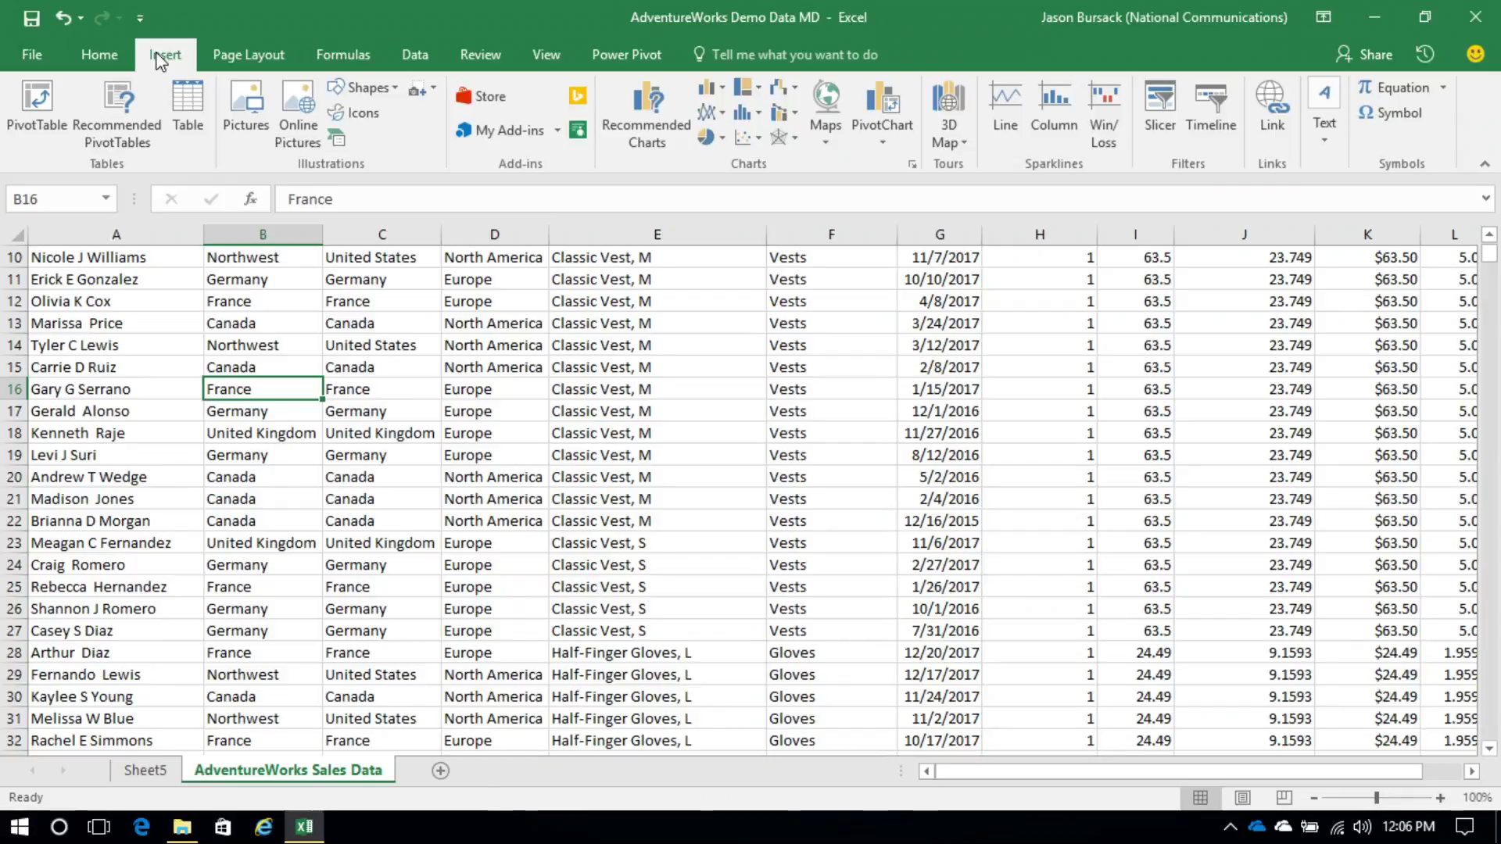
{"action": "left_click", "coordinate": [30, 114]}
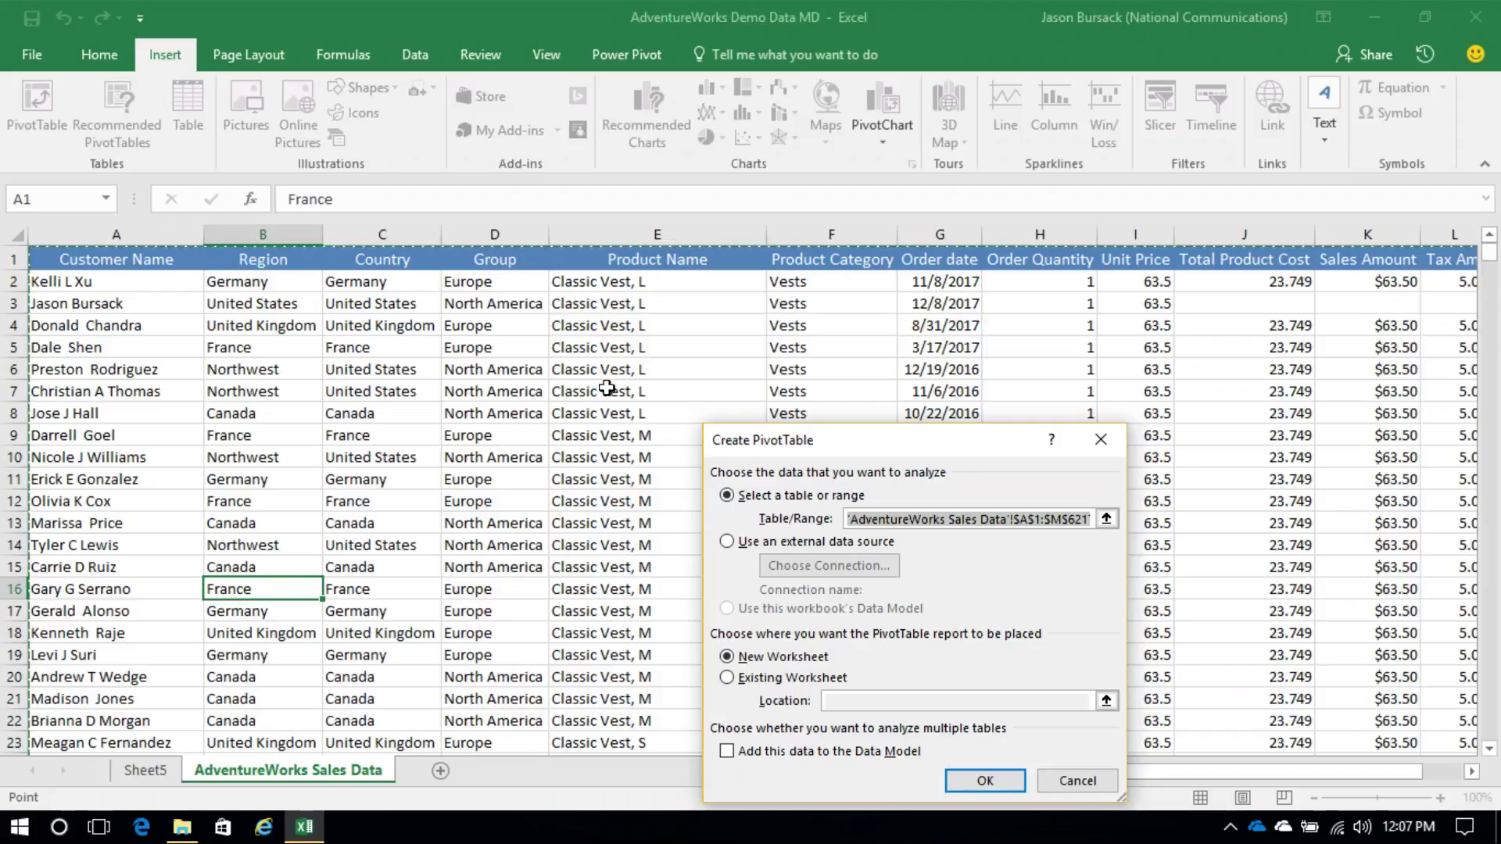
{"action": "left_click", "coordinate": [1094, 785]}
{"action": "left_click_drag", "start_coordinate": [379, 326], "coordinate": [950, 690]}
{"action": "left_click", "coordinate": [1009, 629]}
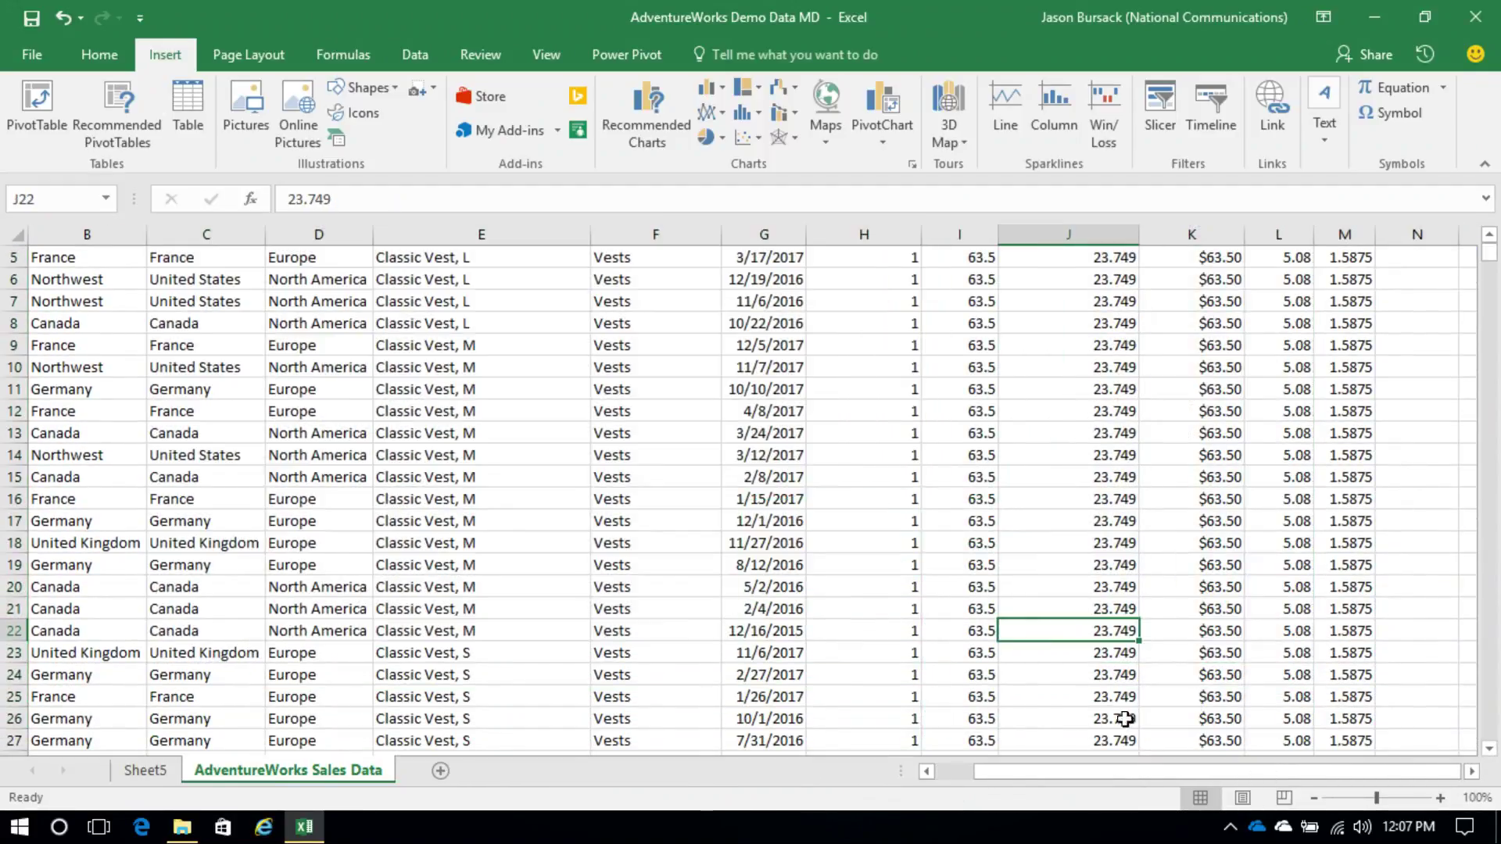
{"action": "left_click_drag", "start_coordinate": [1144, 771], "coordinate": [1106, 772]}
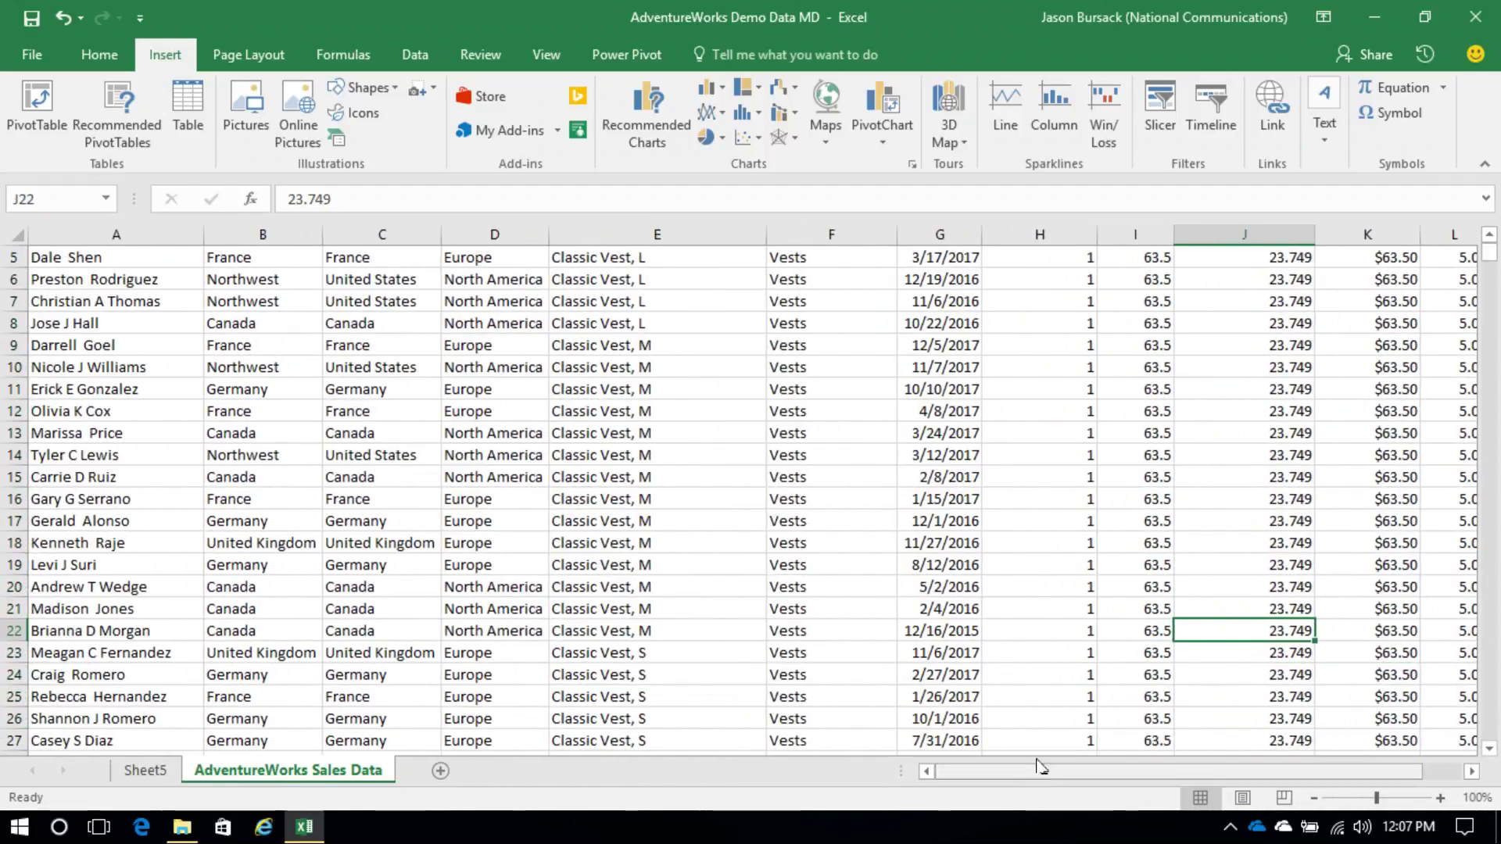
Step: Create a PivotTable on a new worksheet from the whole AdventureWorks Sales Data range
{"action": "left_click", "coordinate": [661, 388]}
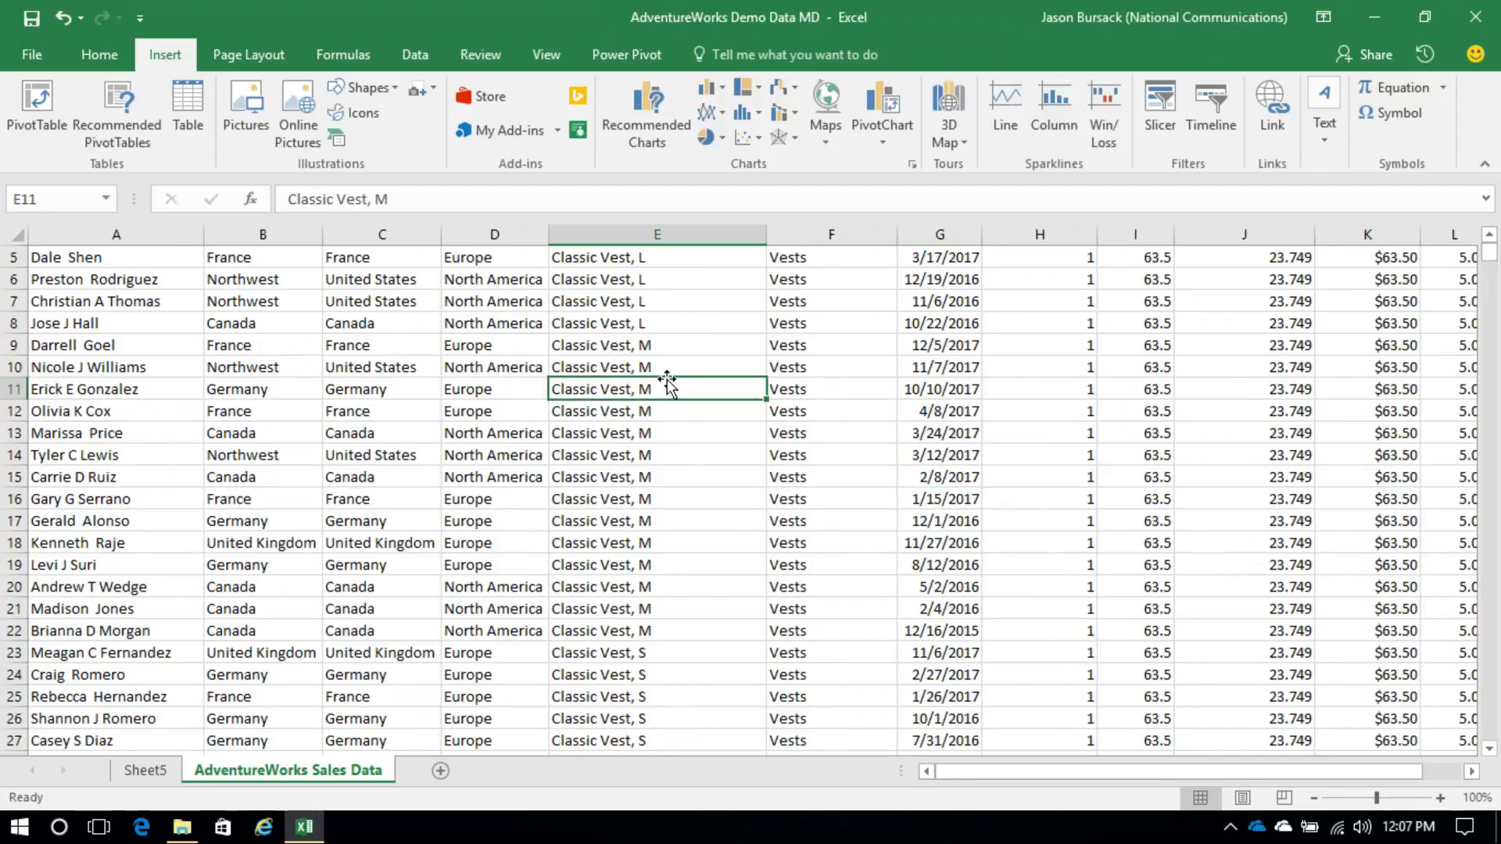
{"action": "left_click", "coordinate": [36, 115]}
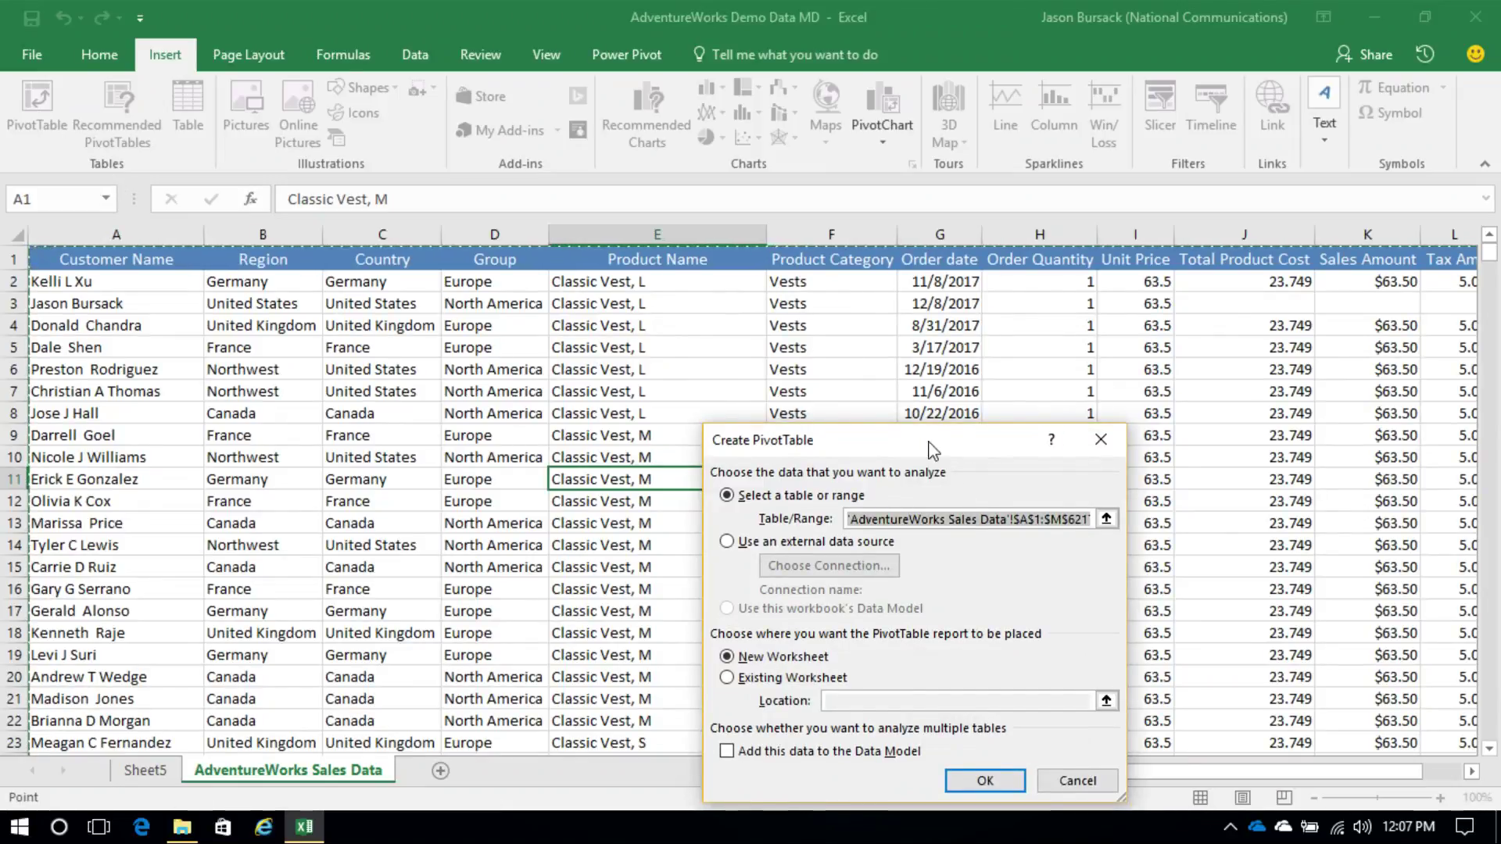
{"action": "left_click_drag", "start_coordinate": [928, 449], "coordinate": [782, 257]}
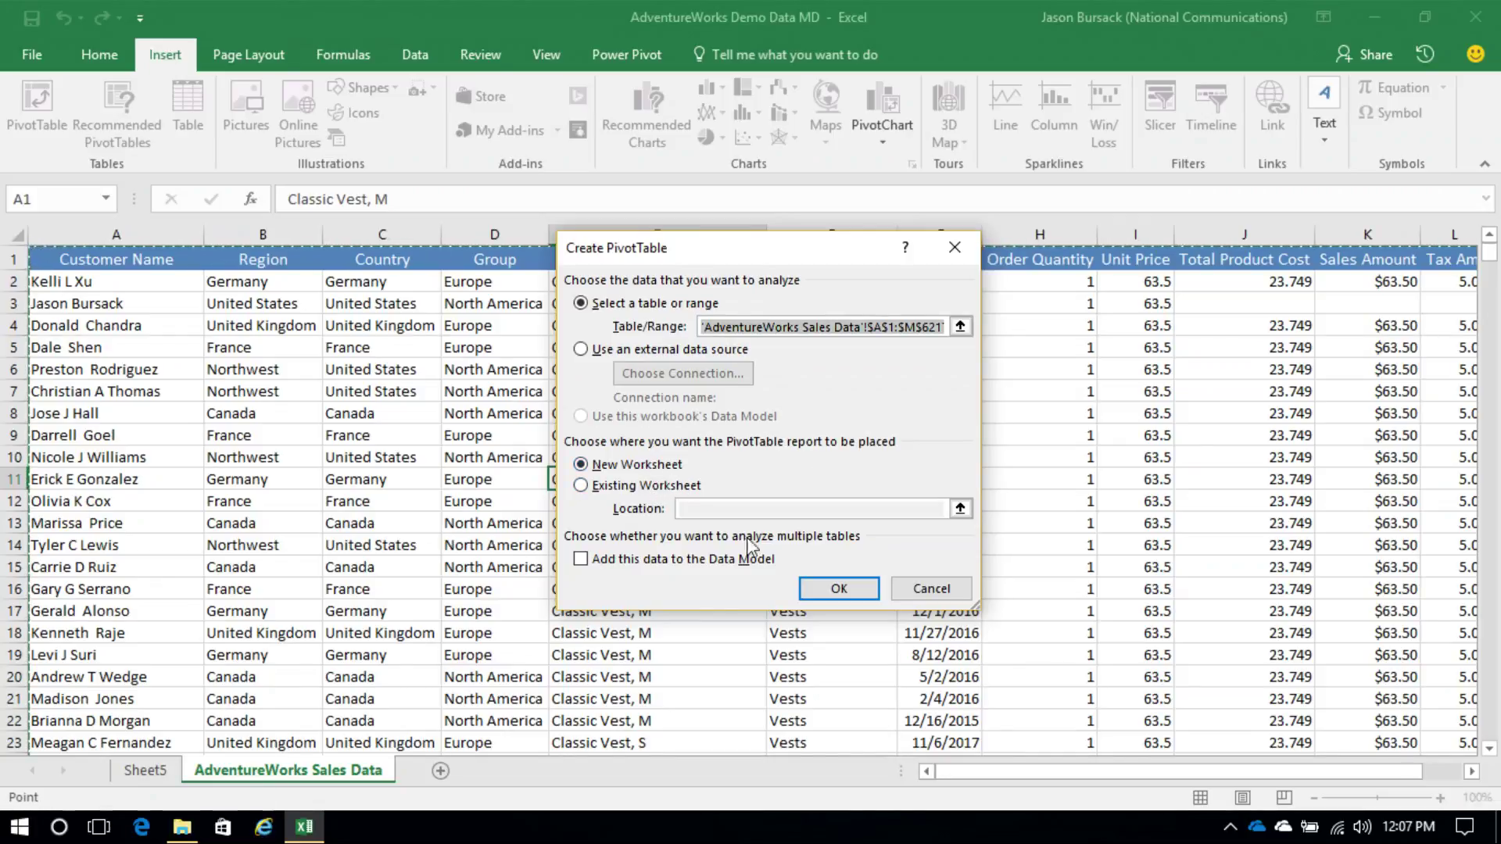
{"action": "left_click", "coordinate": [837, 588]}
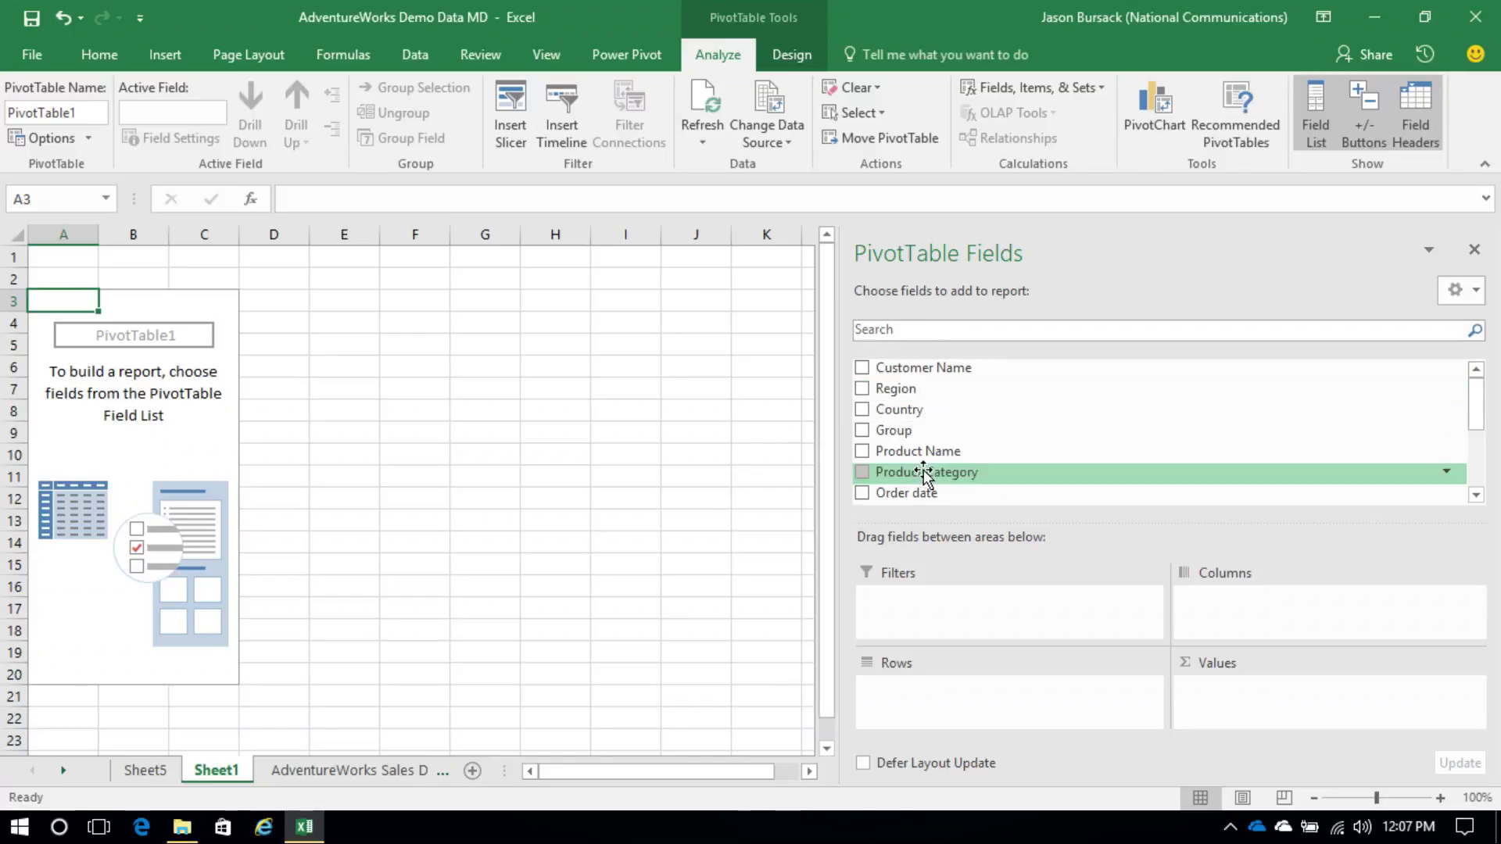
Step: Search the PivotTable field list for "product" and clear the search to restore the full list
{"action": "left_click", "coordinate": [875, 331]}
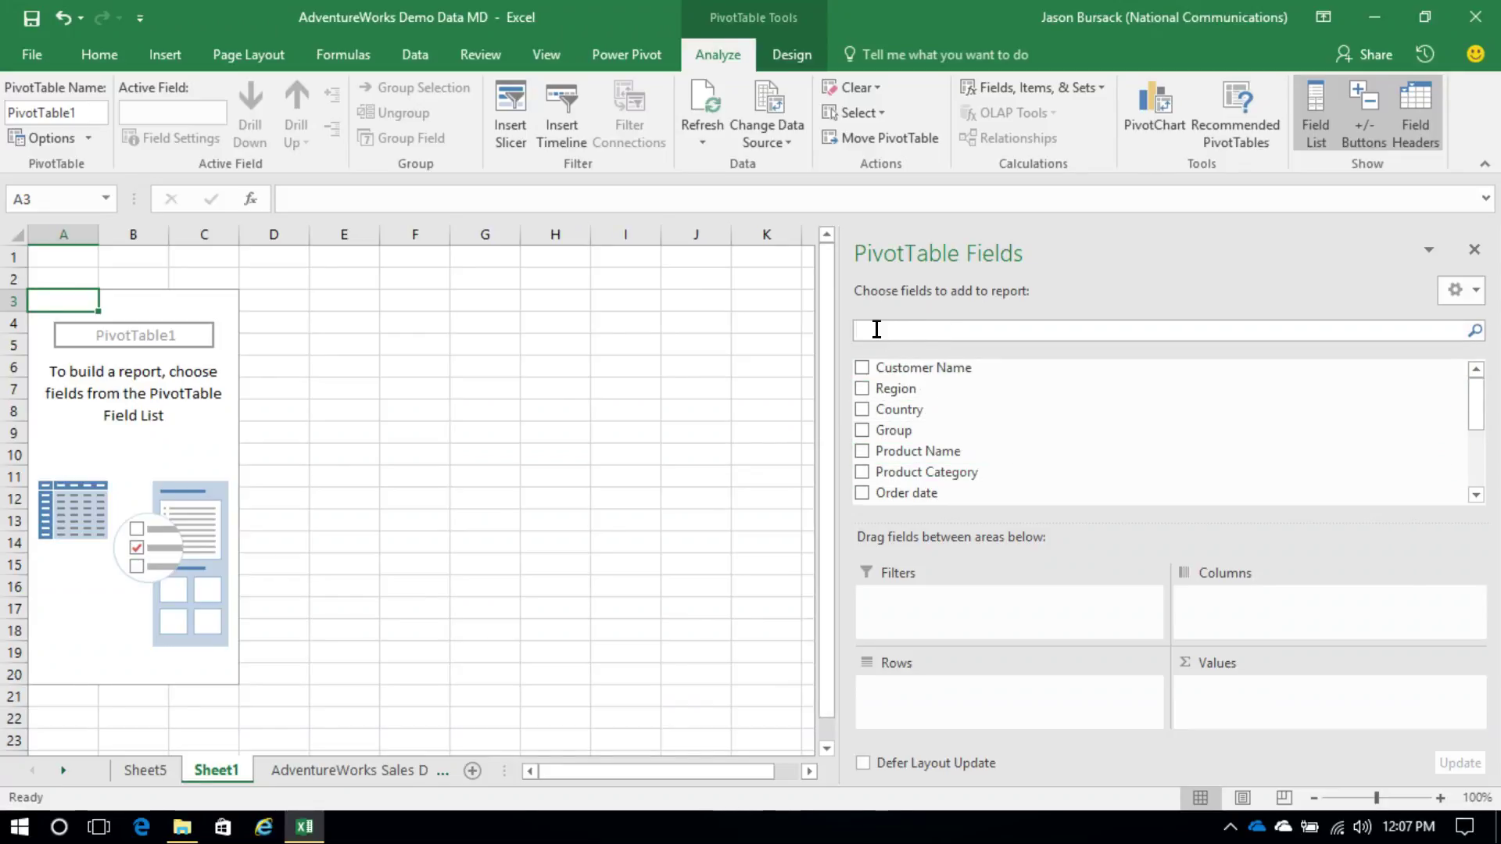
{"action": "type", "text": "prdo"}
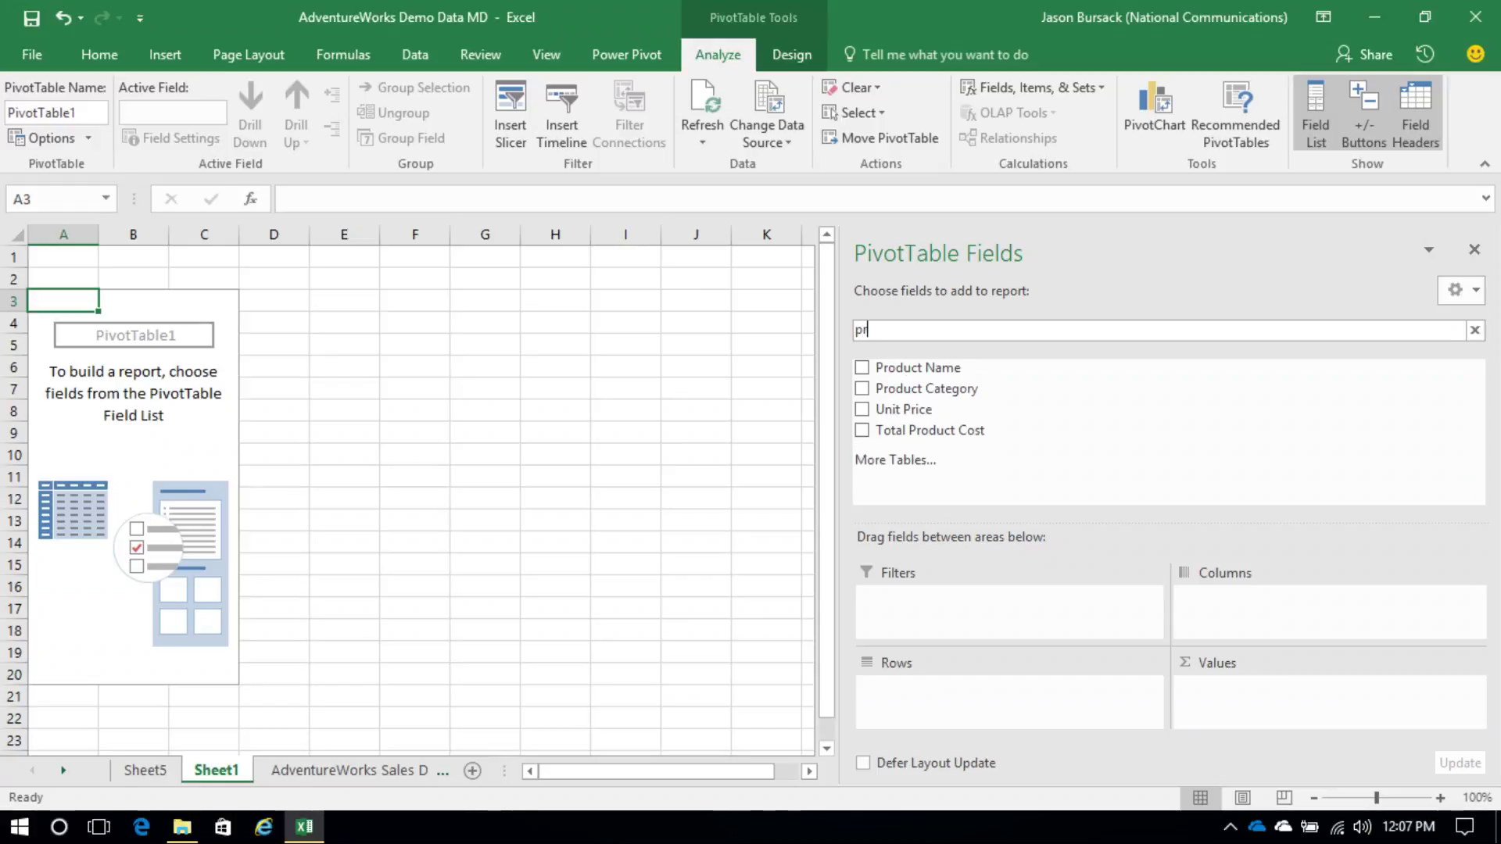
{"action": "key", "text": "BackSpace"}
{"action": "key", "text": "BackSpace"}
{"action": "type", "text": "od"}
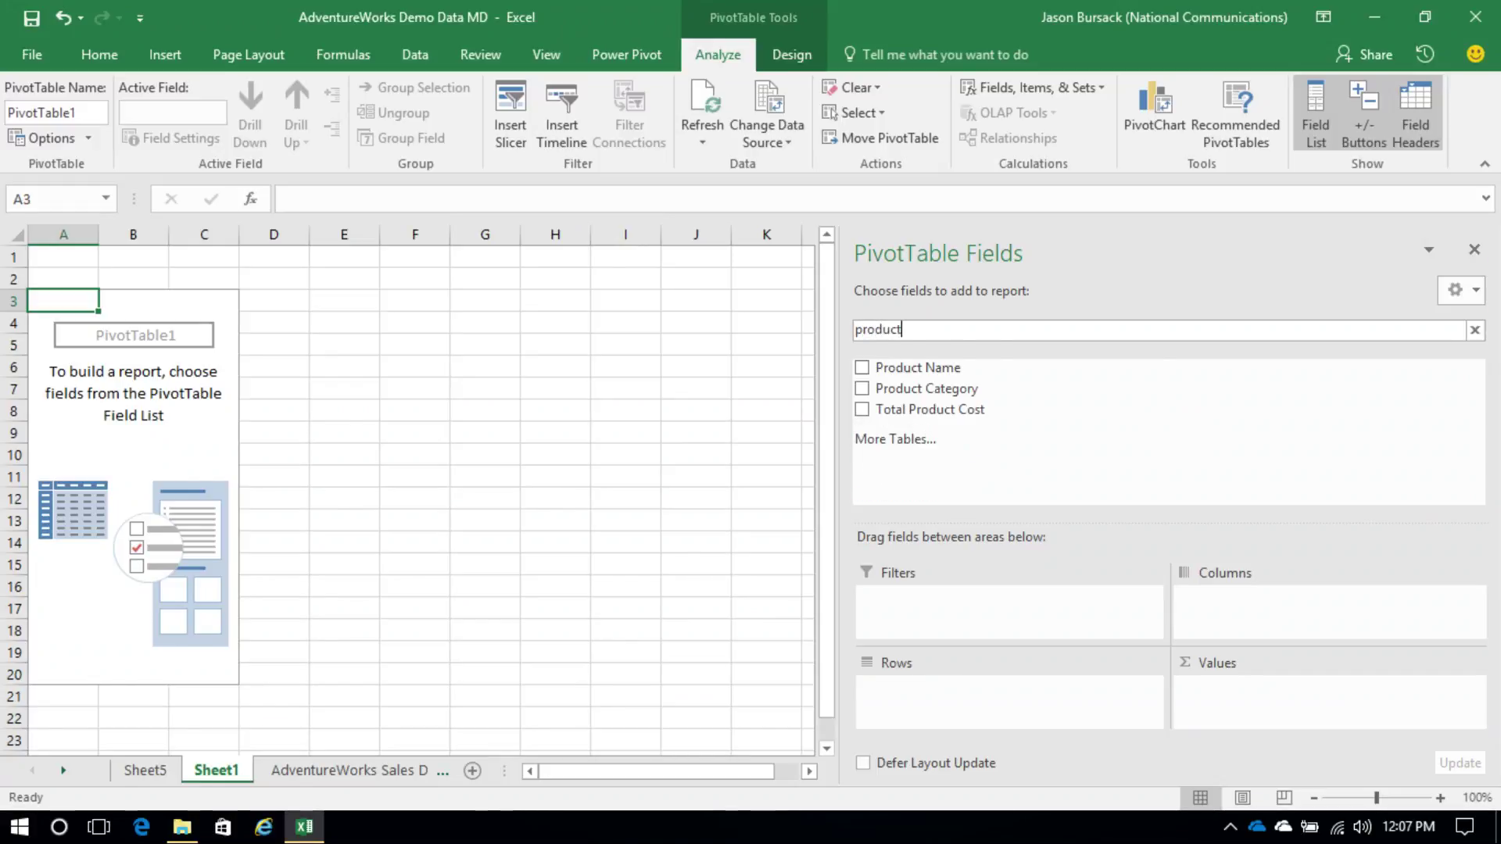
{"action": "type", "text": "uct"}
{"action": "key", "text": "BackSpace"}
{"action": "key", "text": "BackSpace"}
{"action": "key", "text": "BackSpace"}
{"action": "key", "text": "BackSpace"}
{"action": "key", "text": "BackSpace"}
{"action": "key", "text": "BackSpace"}
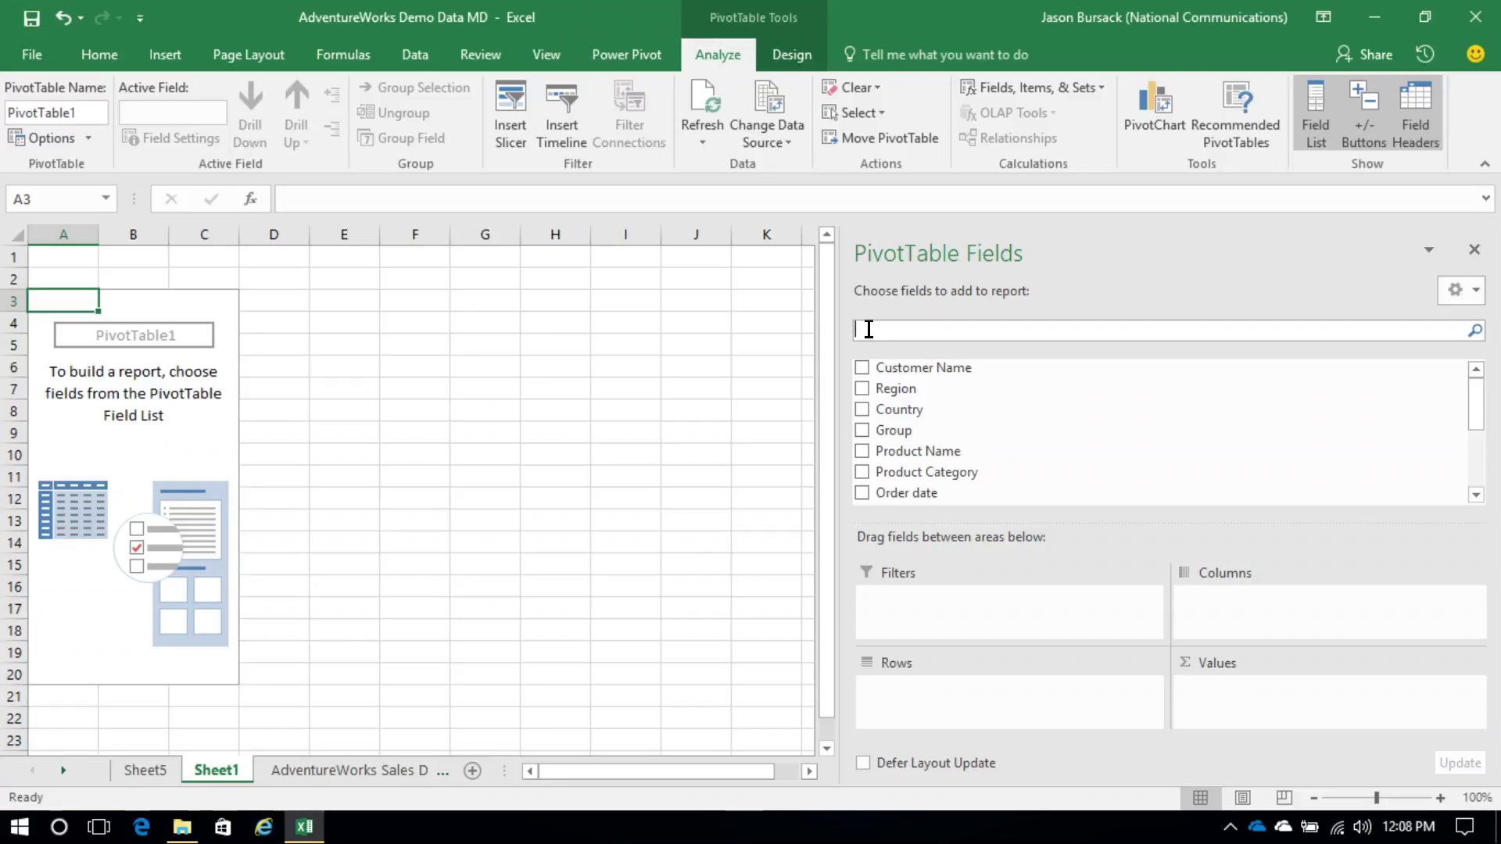
Step: Lay out the PivotTable with Country as columns, Product Category as rows and Order Quantity as values
{"action": "left_click_drag", "start_coordinate": [909, 418], "coordinate": [1240, 612]}
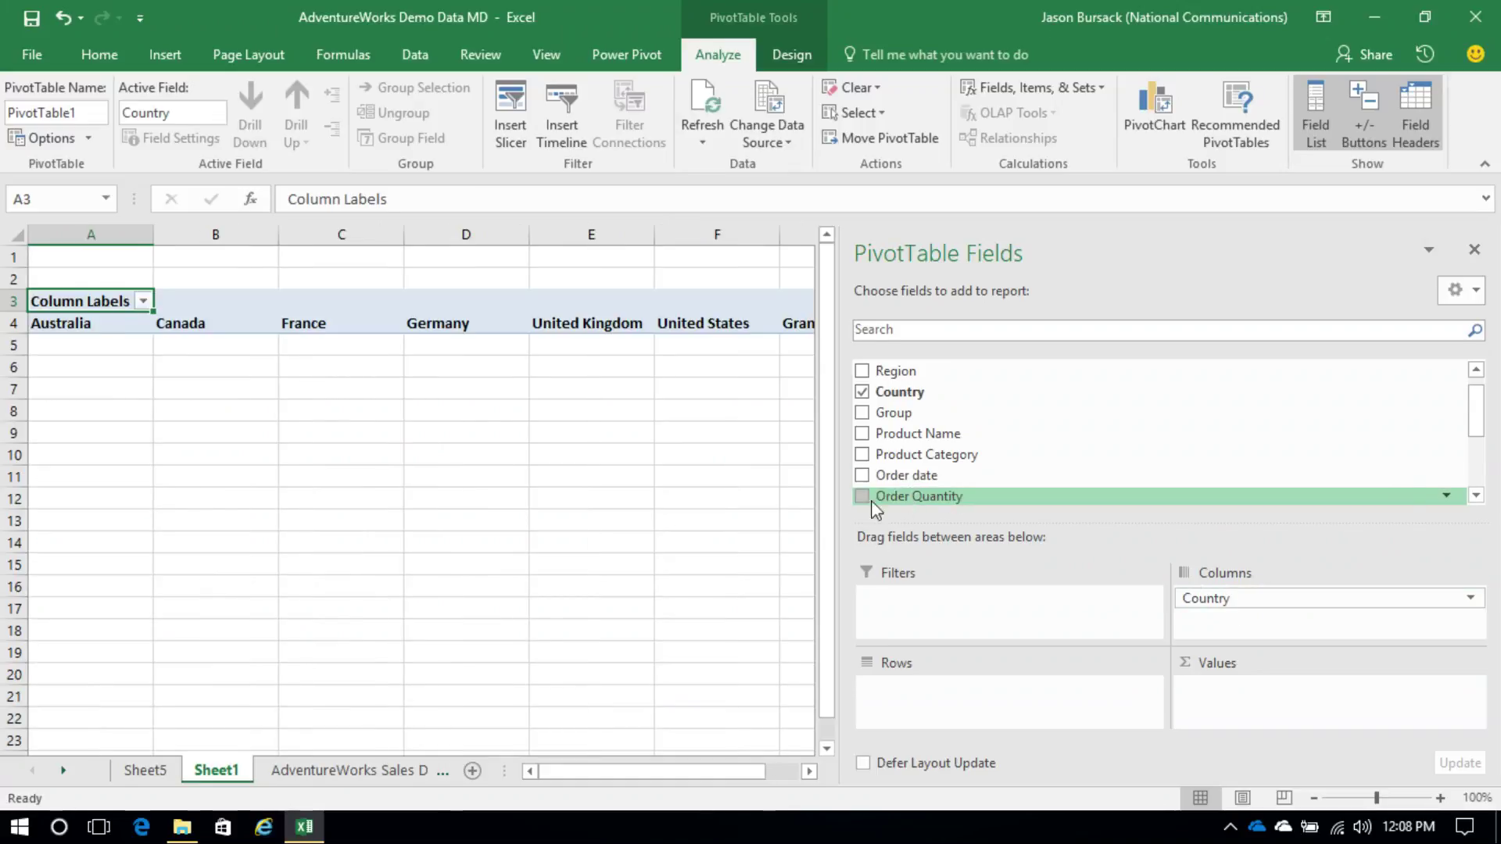
{"action": "left_click_drag", "start_coordinate": [833, 509], "coordinate": [1024, 526]}
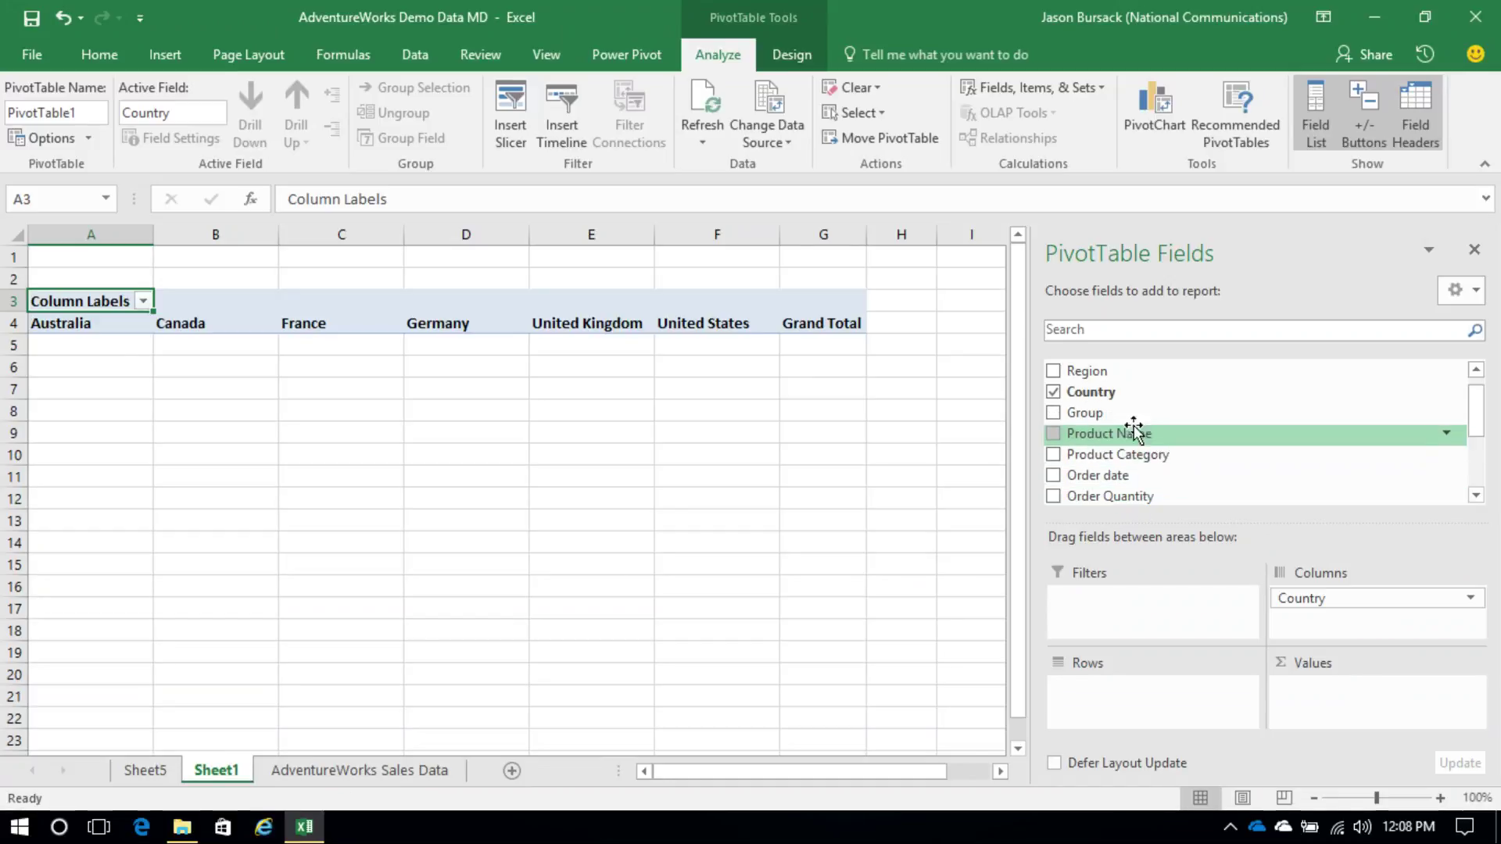
{"action": "left_click_drag", "start_coordinate": [1105, 457], "coordinate": [1204, 698]}
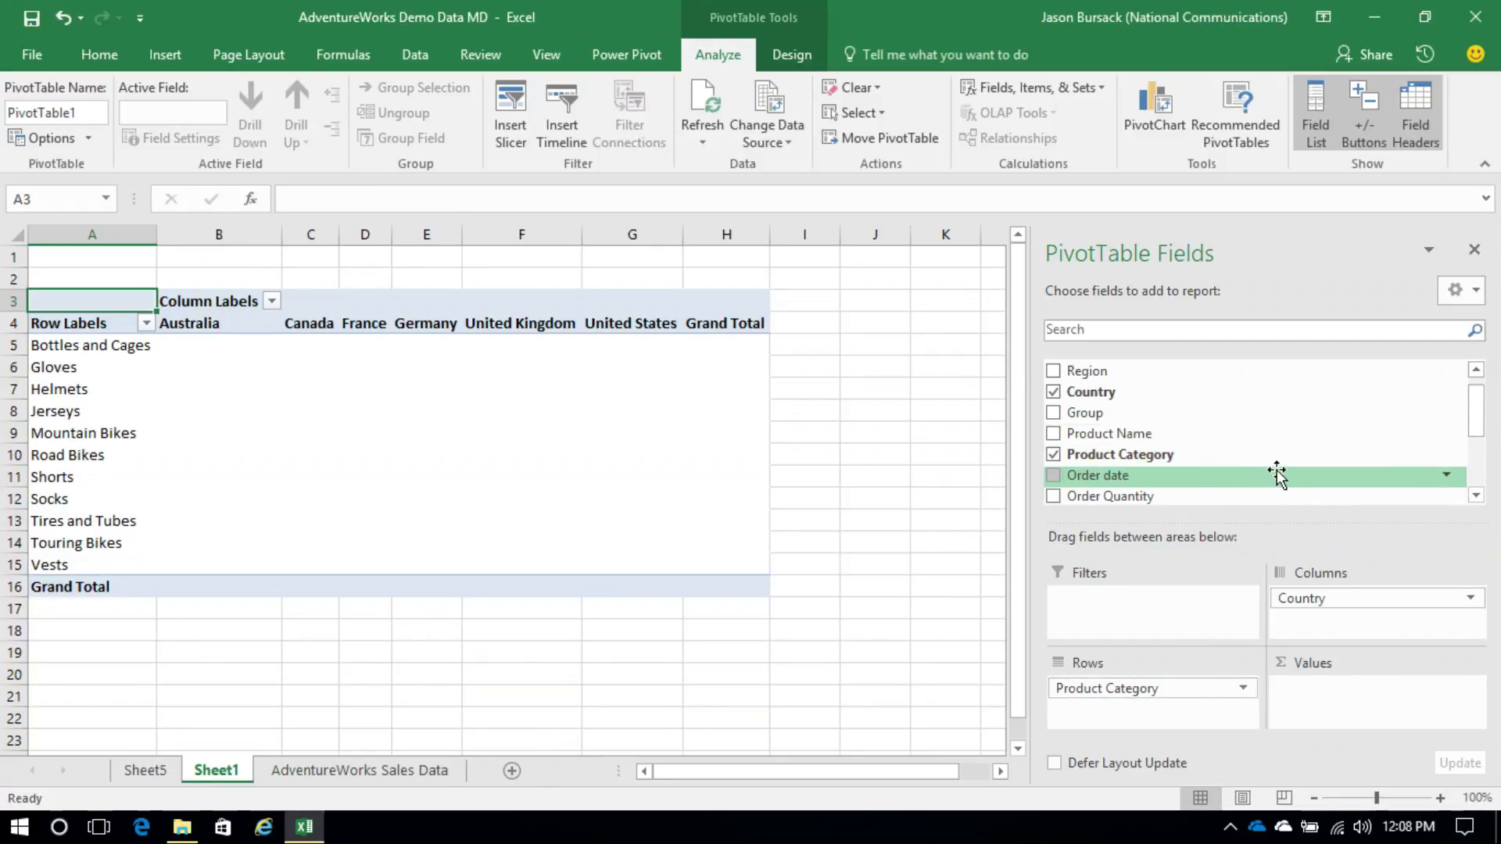
{"action": "left_click_drag", "start_coordinate": [1113, 498], "coordinate": [1364, 708]}
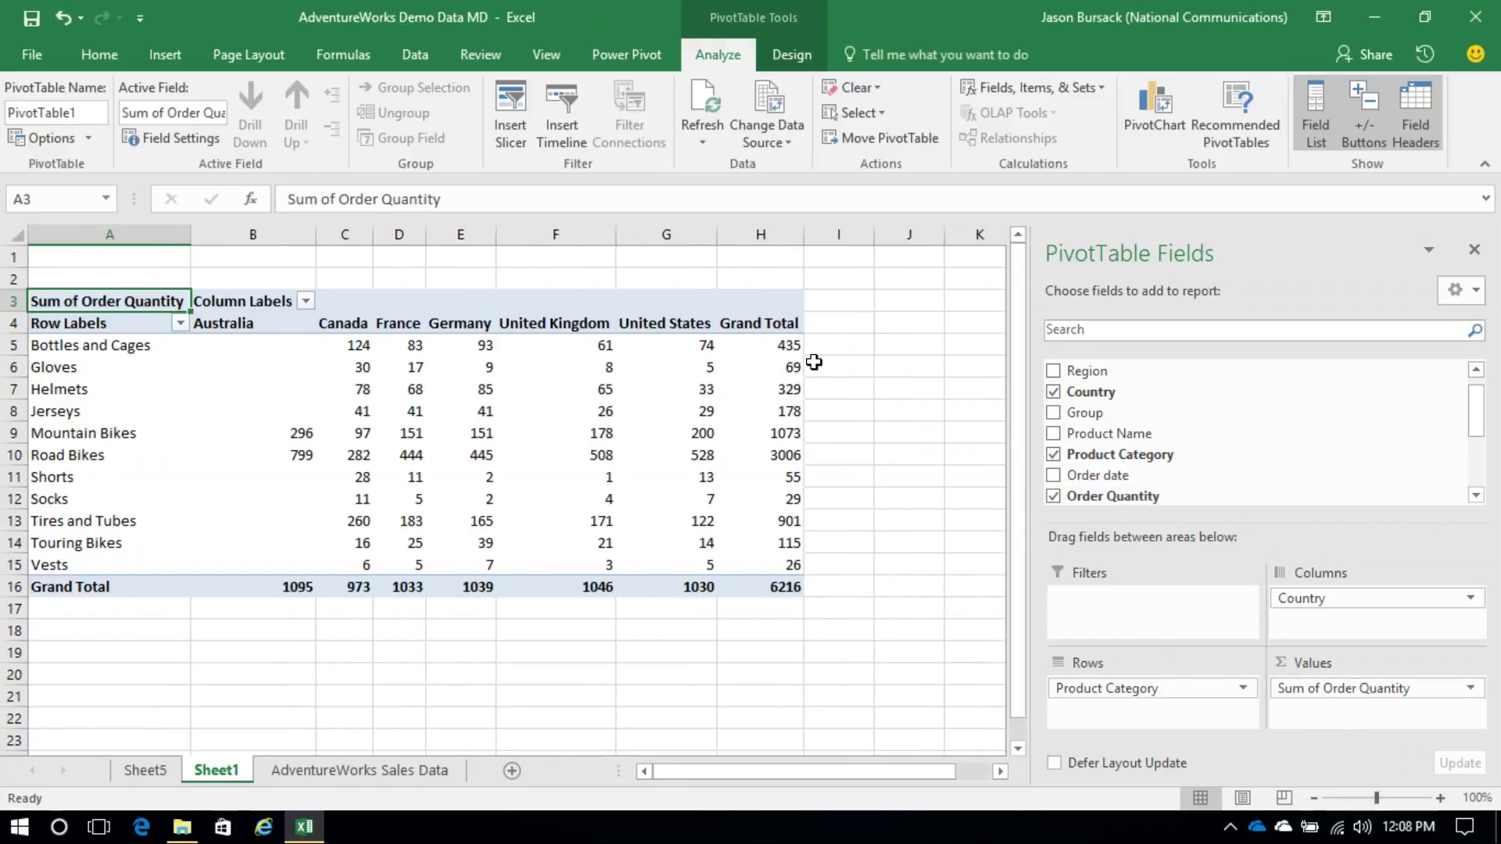
Step: Add Sales Amount as a second value field in the PivotTable, below Order Quantity
{"action": "mouse_move", "coordinate": [759, 383]}
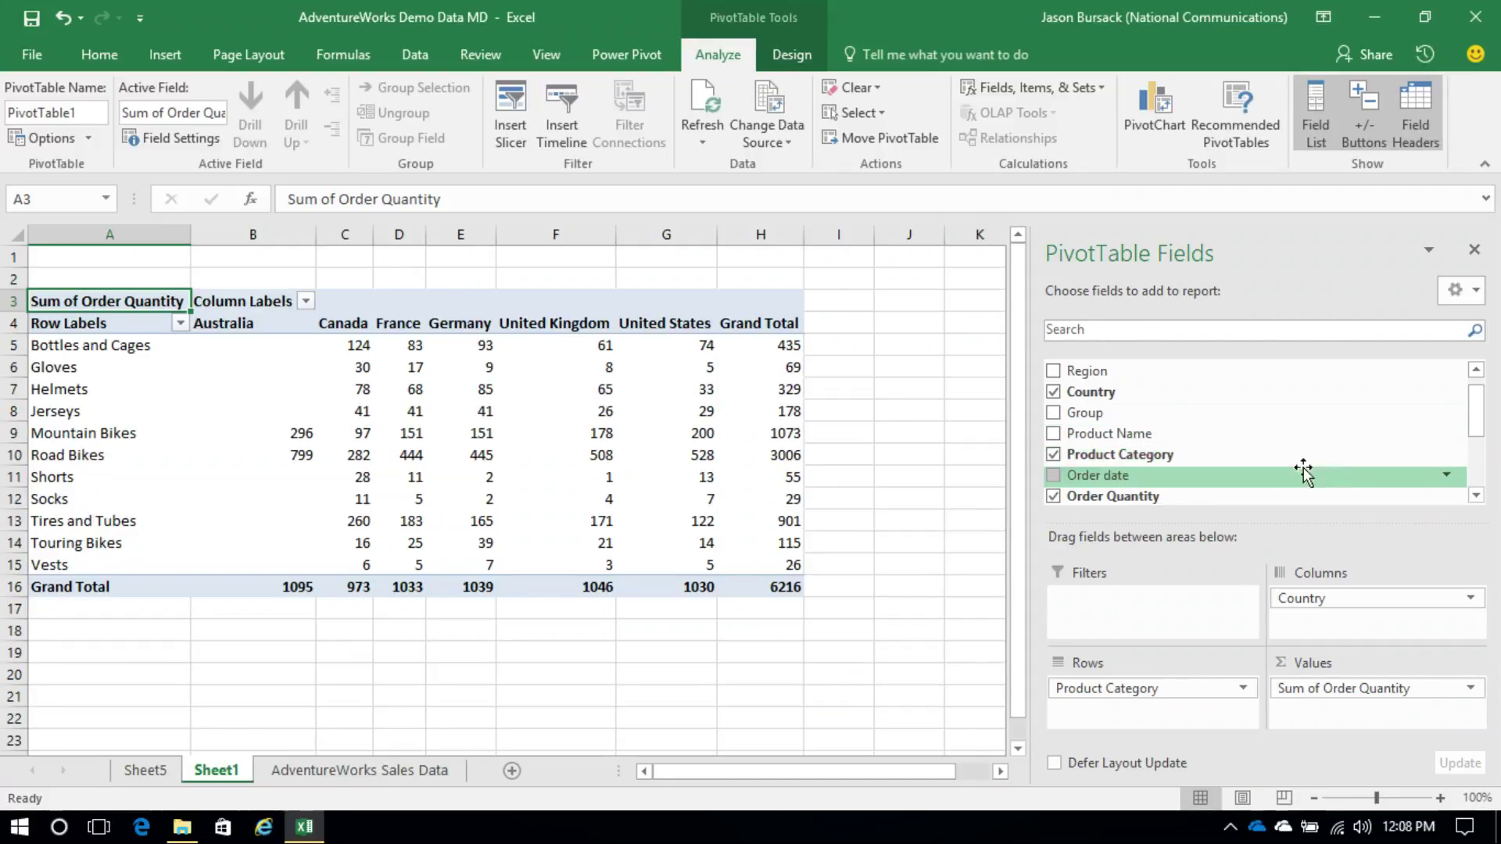
{"action": "left_click_drag", "start_coordinate": [1476, 415], "coordinate": [1485, 483]}
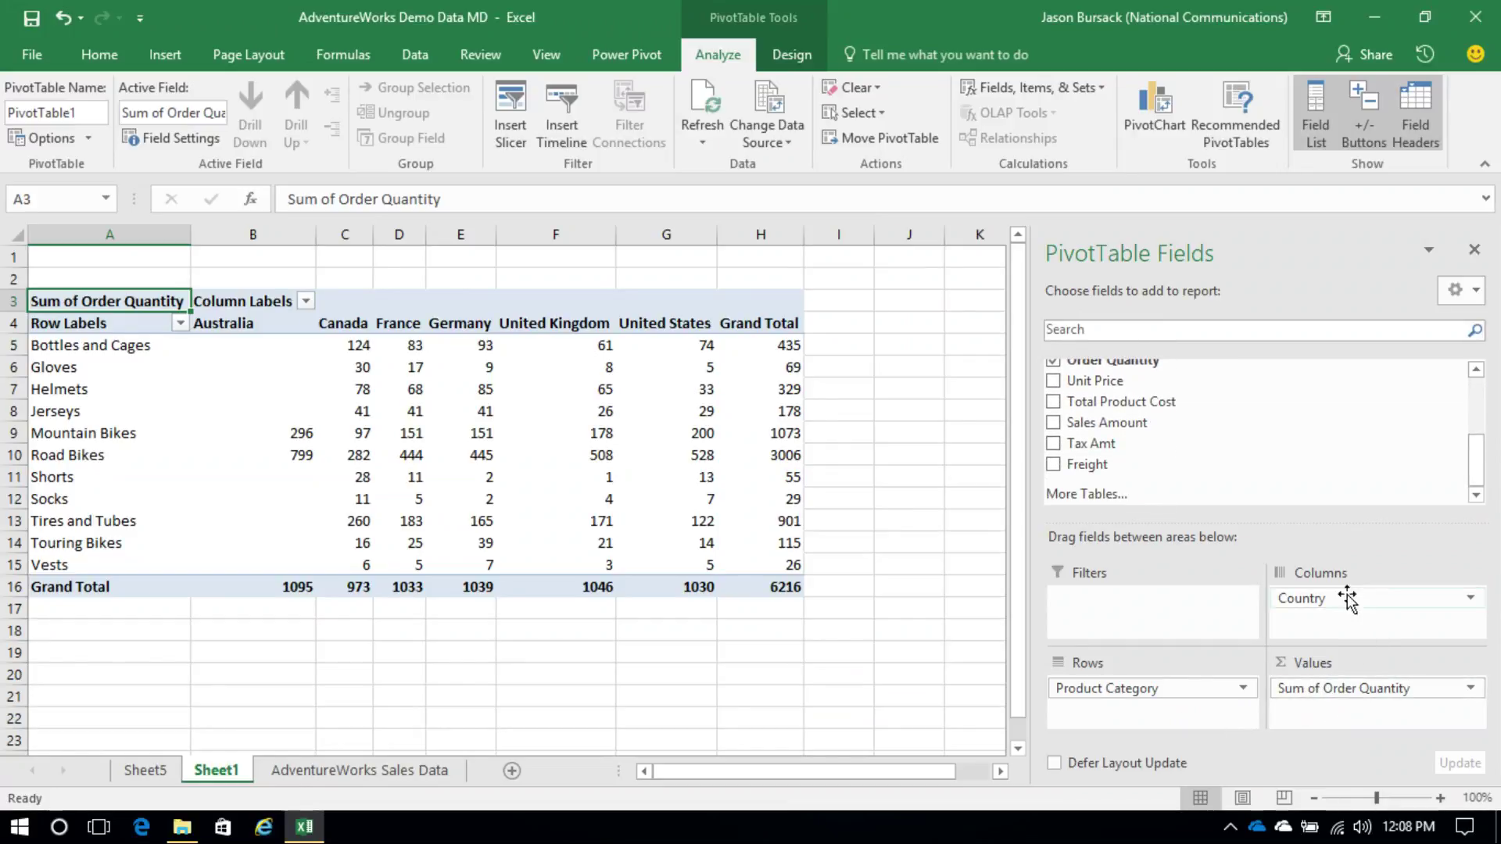
{"action": "left_click_drag", "start_coordinate": [1210, 428], "coordinate": [1331, 710]}
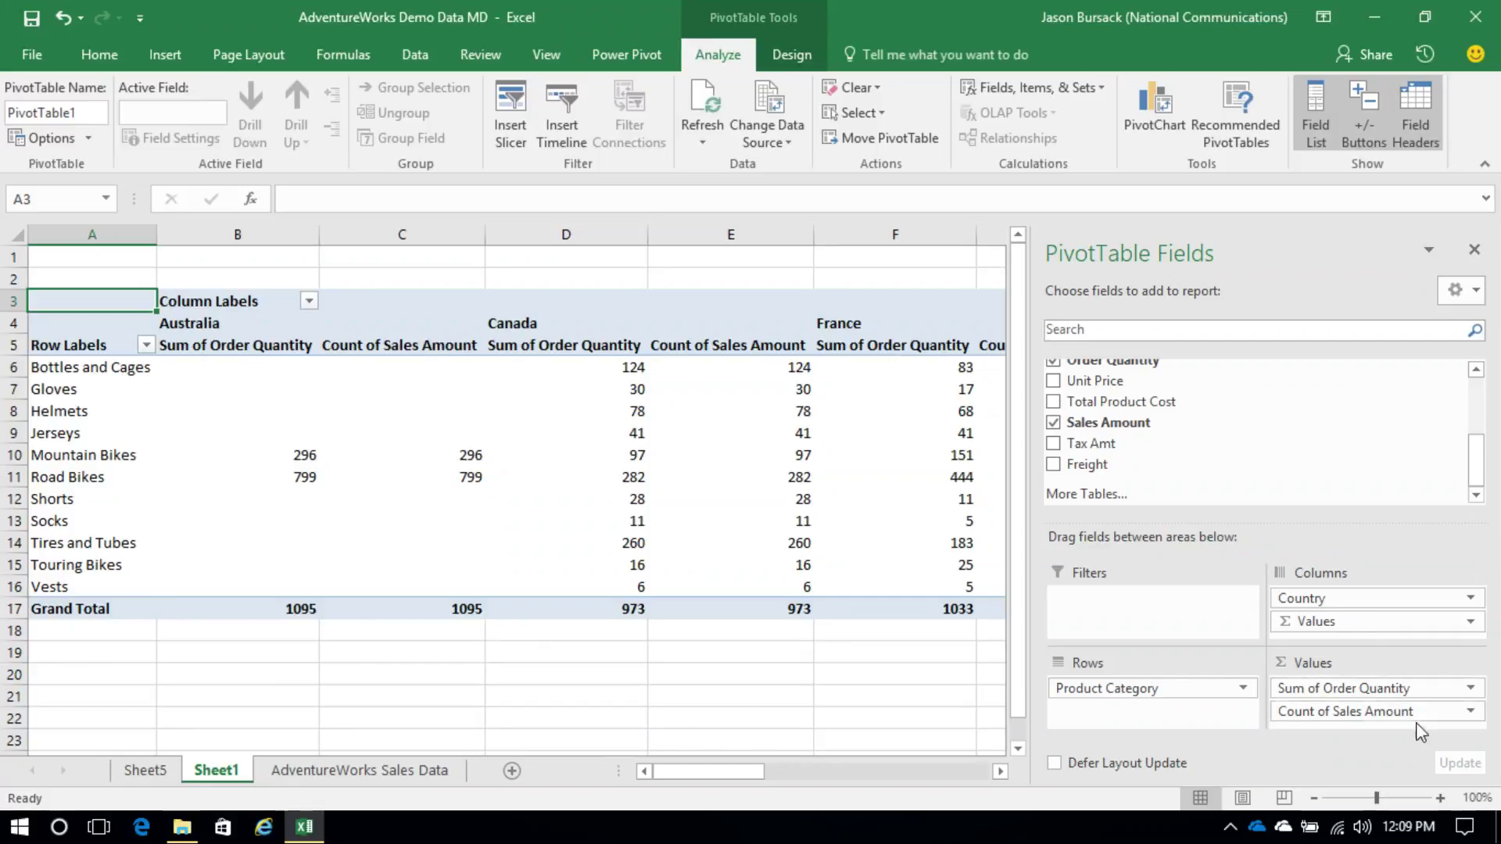
Step: Summarize the Sales Amount value field by Sum and format it as Currency with 2 decimal places and the $ symbol
{"action": "left_click", "coordinate": [1470, 711]}
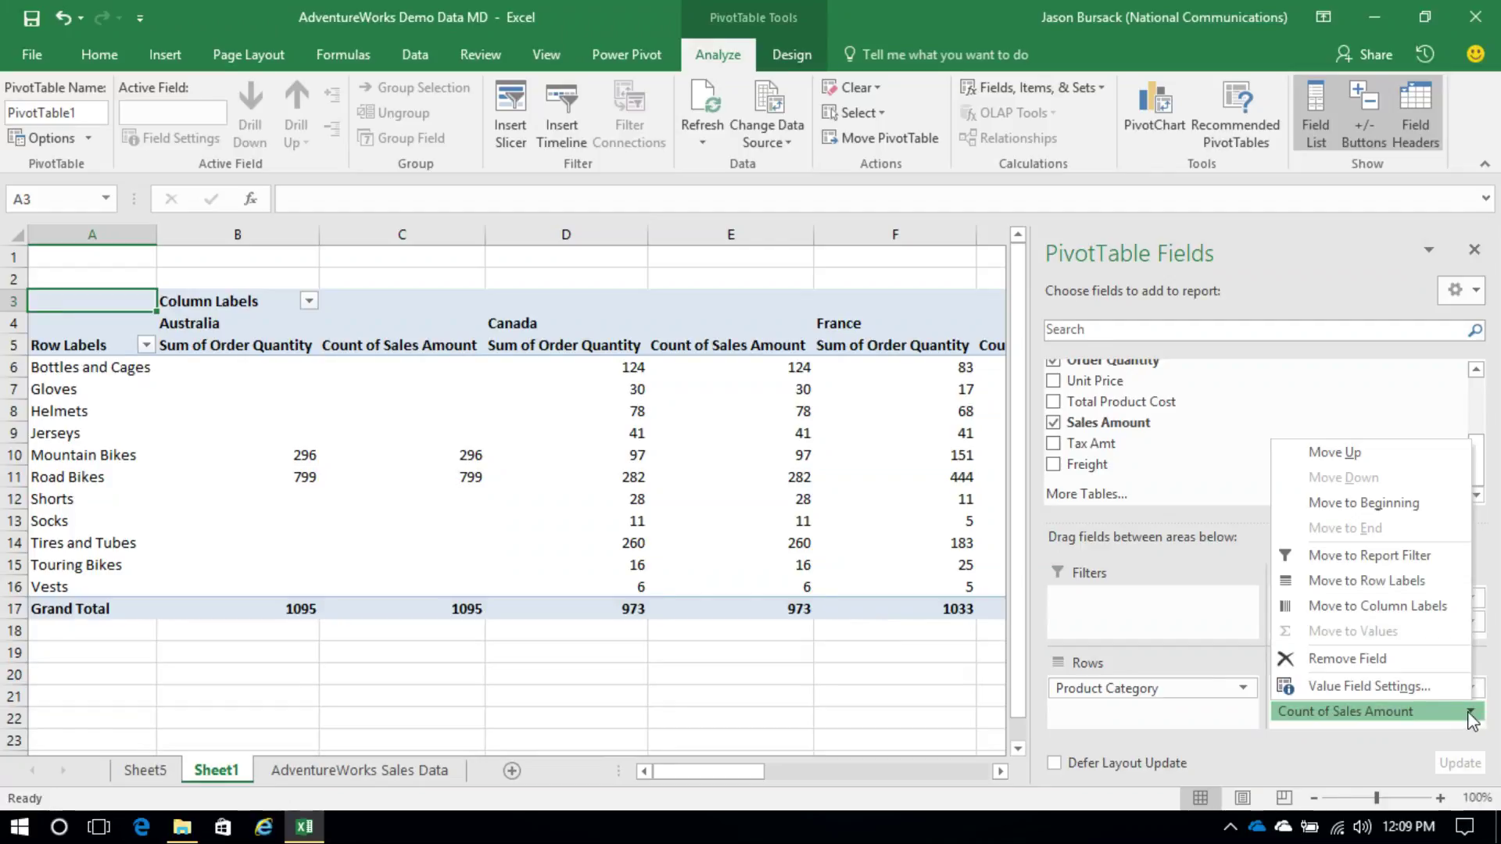
{"action": "left_click", "coordinate": [1339, 687]}
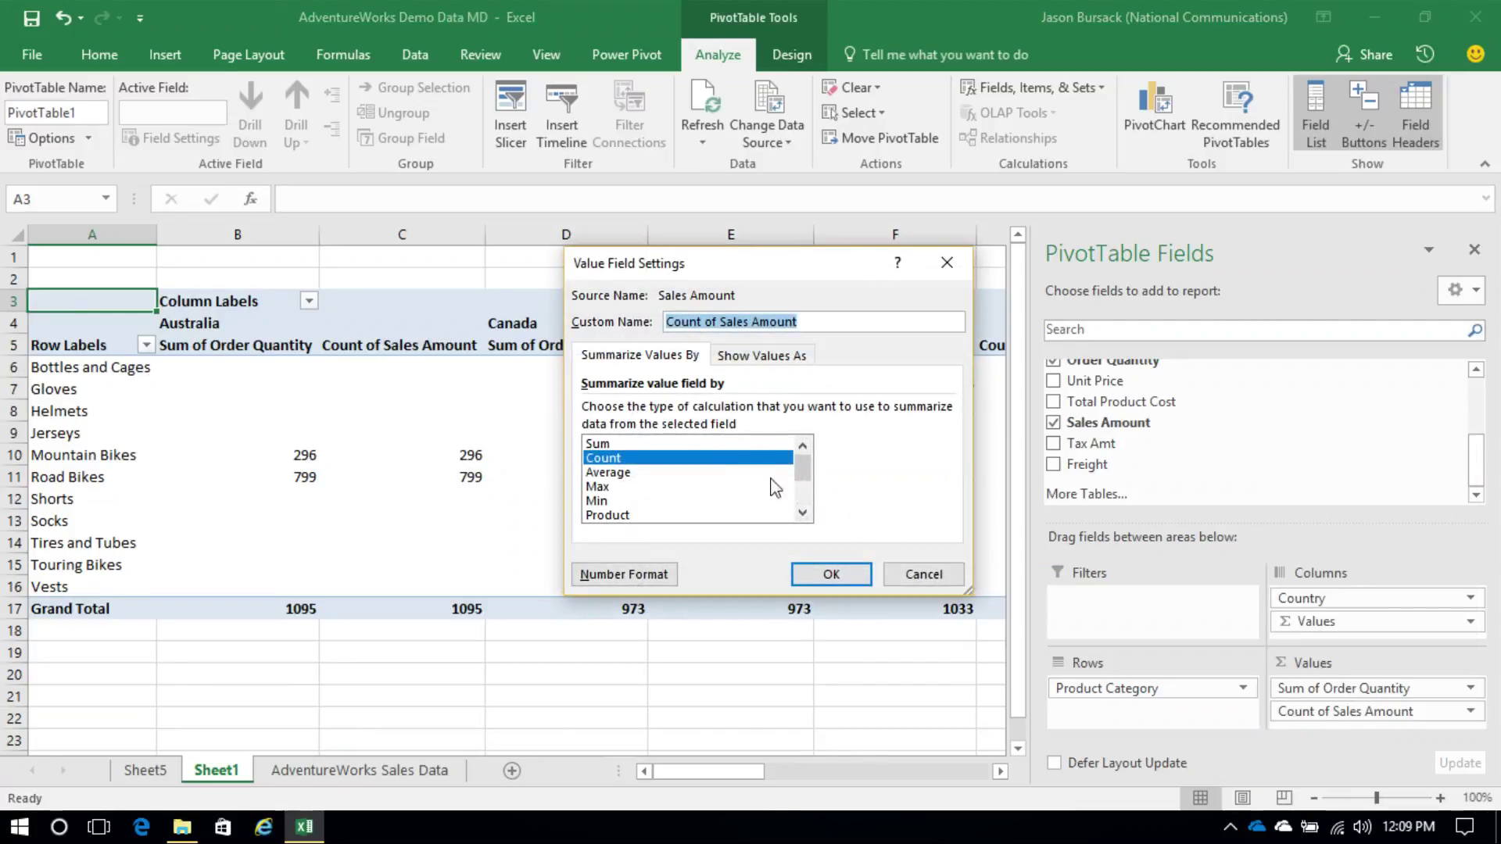
{"action": "left_click", "coordinate": [612, 442]}
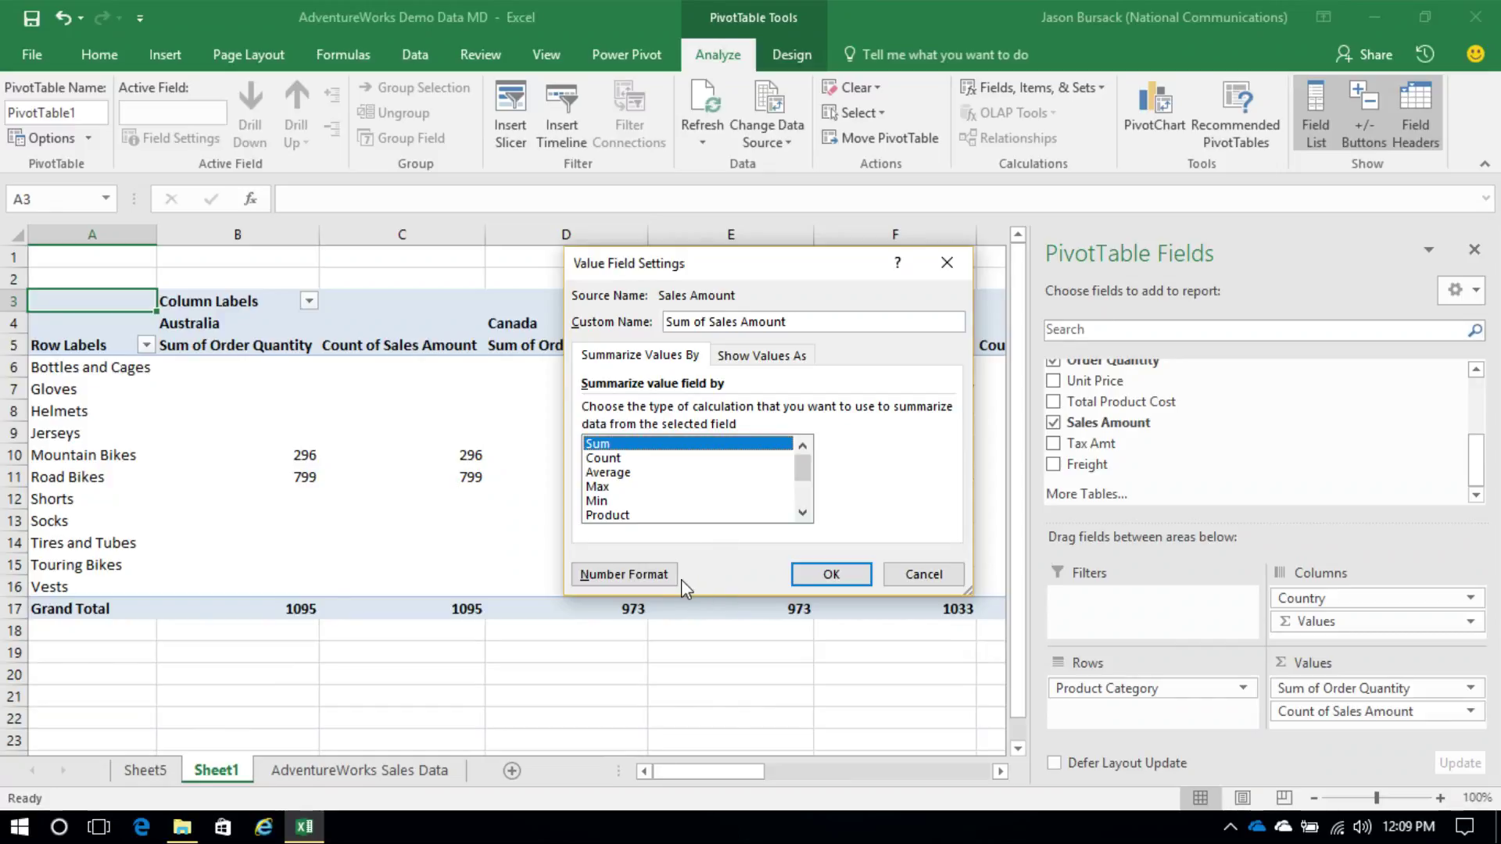
{"action": "left_click", "coordinate": [611, 574]}
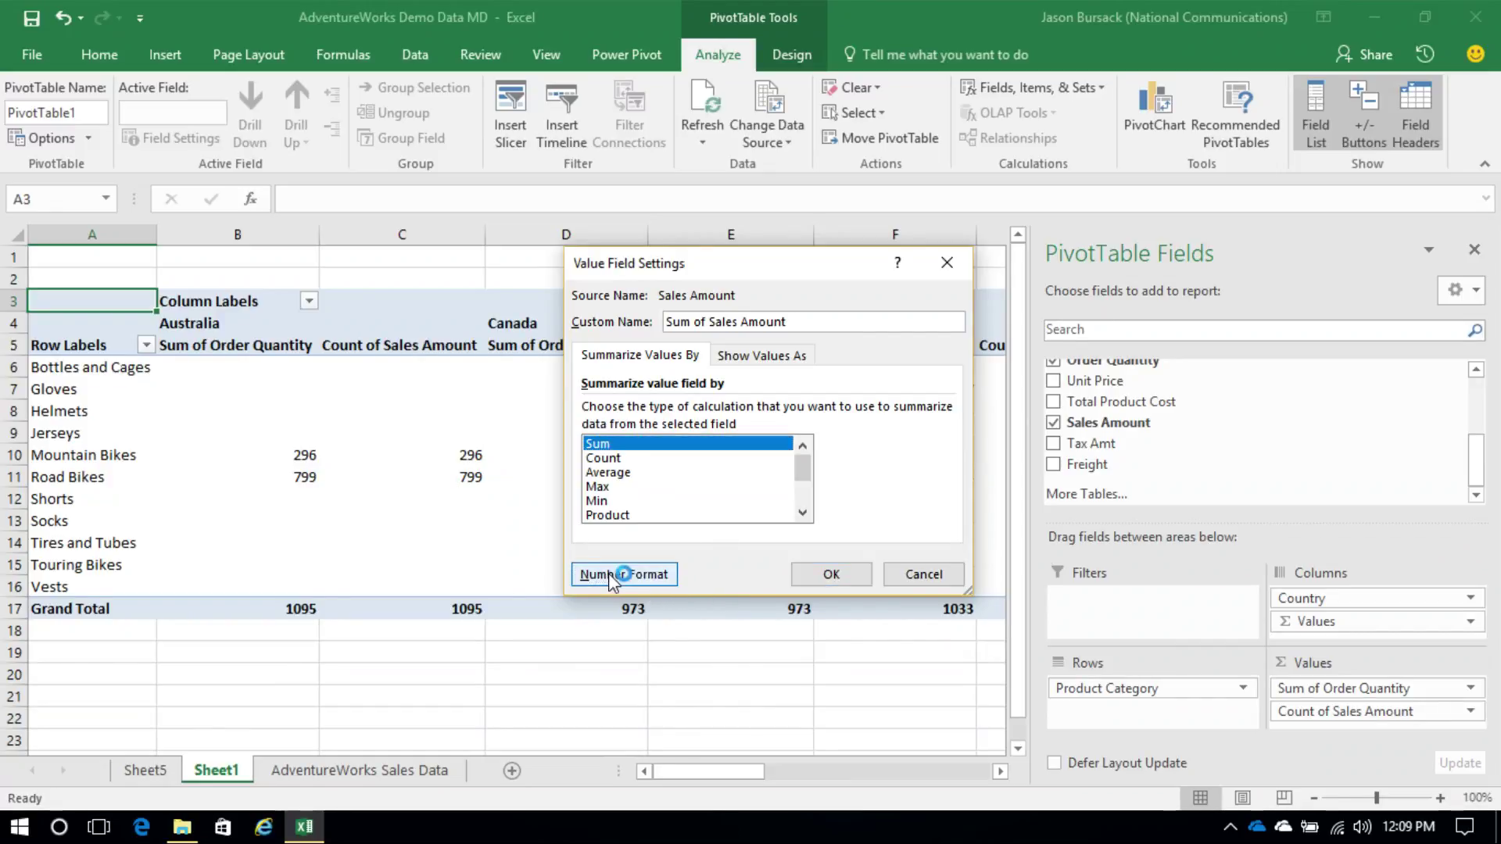
{"action": "left_click", "coordinate": [518, 299]}
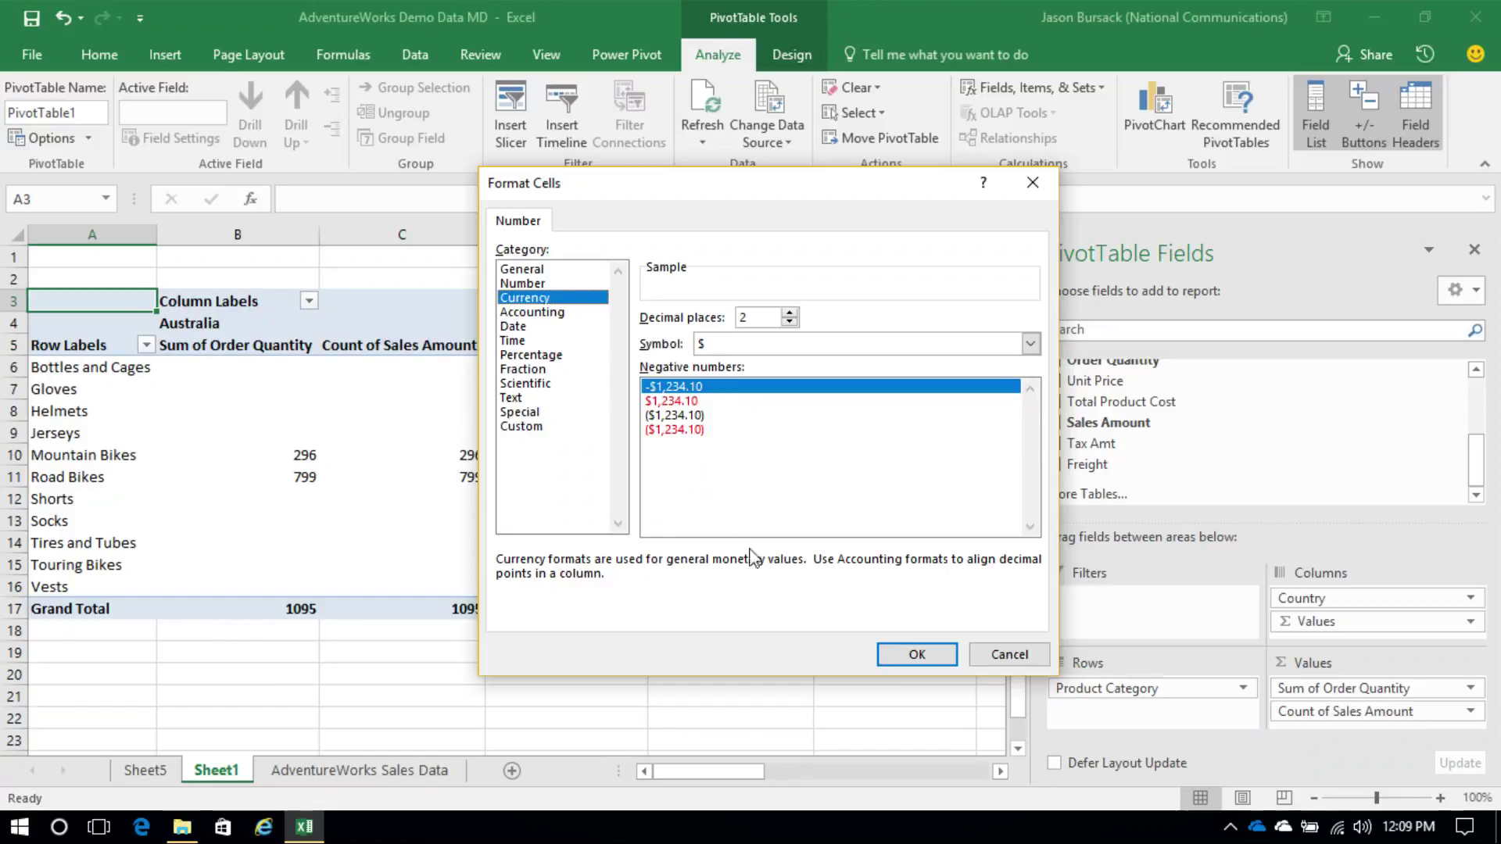
{"action": "left_click", "coordinate": [916, 656]}
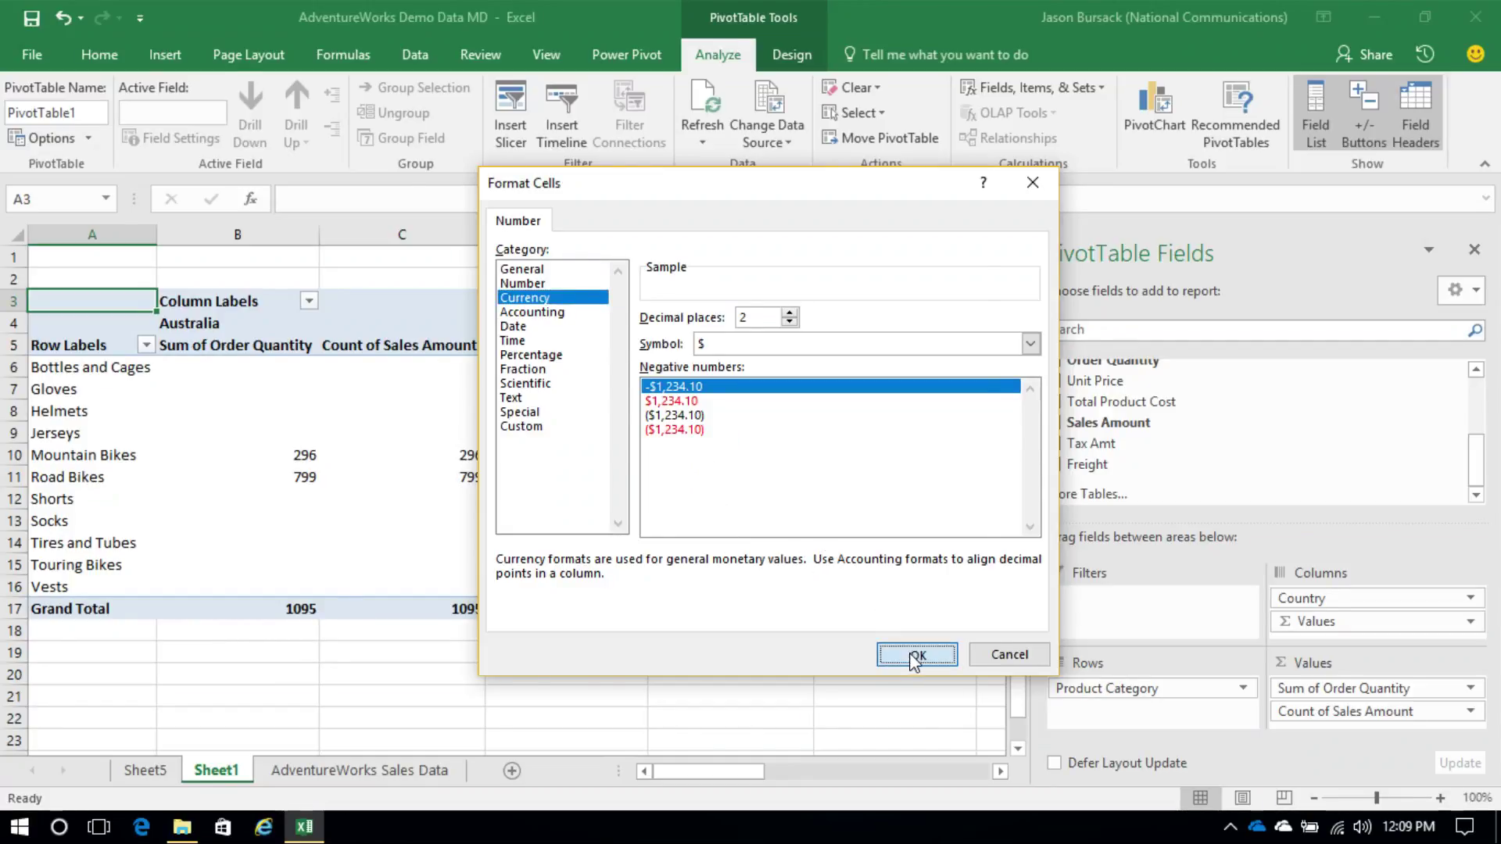
{"action": "left_click", "coordinate": [830, 576]}
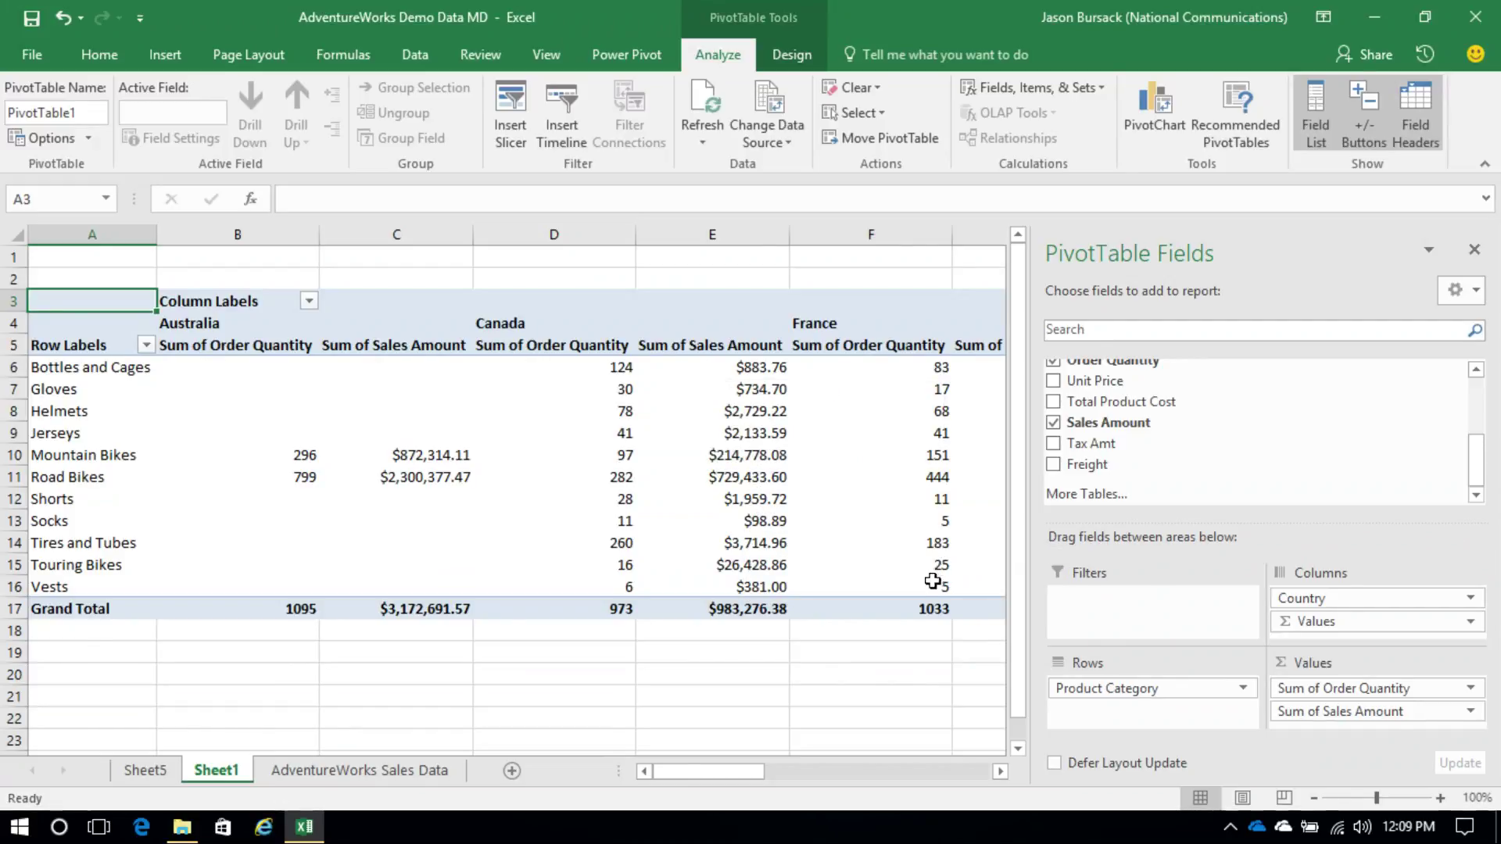
Step: Rearrange the PivotTable with Country, Unit Price and Values as columns, Sales Amount as rows, and Product Category and Order Quantity as values
{"action": "left_click_drag", "start_coordinate": [1302, 620], "coordinate": [1360, 694]}
{"action": "left_click_drag", "start_coordinate": [1344, 600], "coordinate": [1344, 603]}
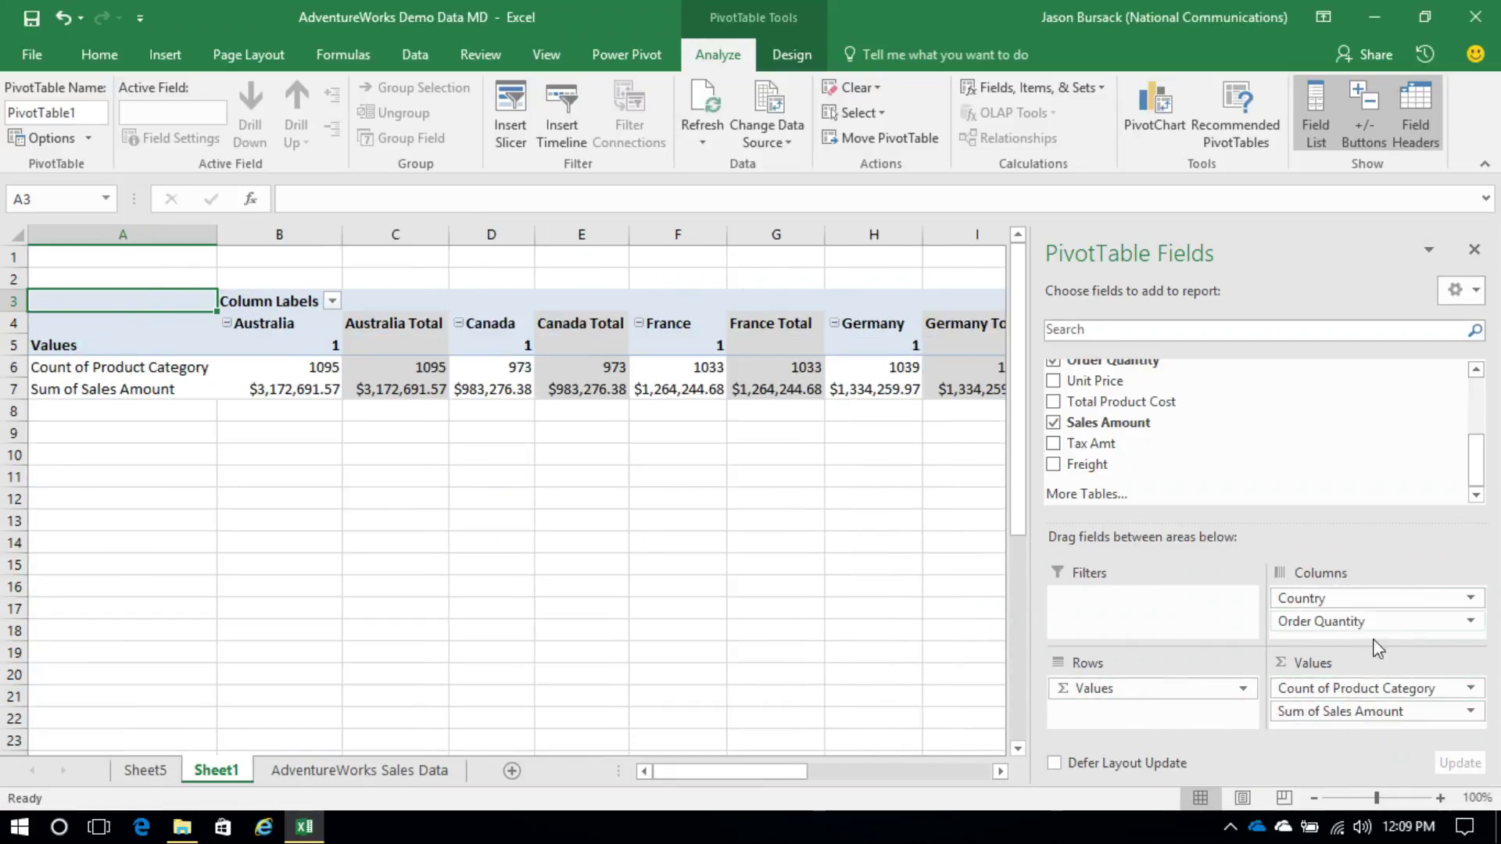
{"action": "left_click_drag", "start_coordinate": [1110, 380], "coordinate": [1204, 711]}
{"action": "left_click_drag", "start_coordinate": [1346, 726], "coordinate": [1149, 713]}
{"action": "left_click_drag", "start_coordinate": [1352, 621], "coordinate": [1357, 711]}
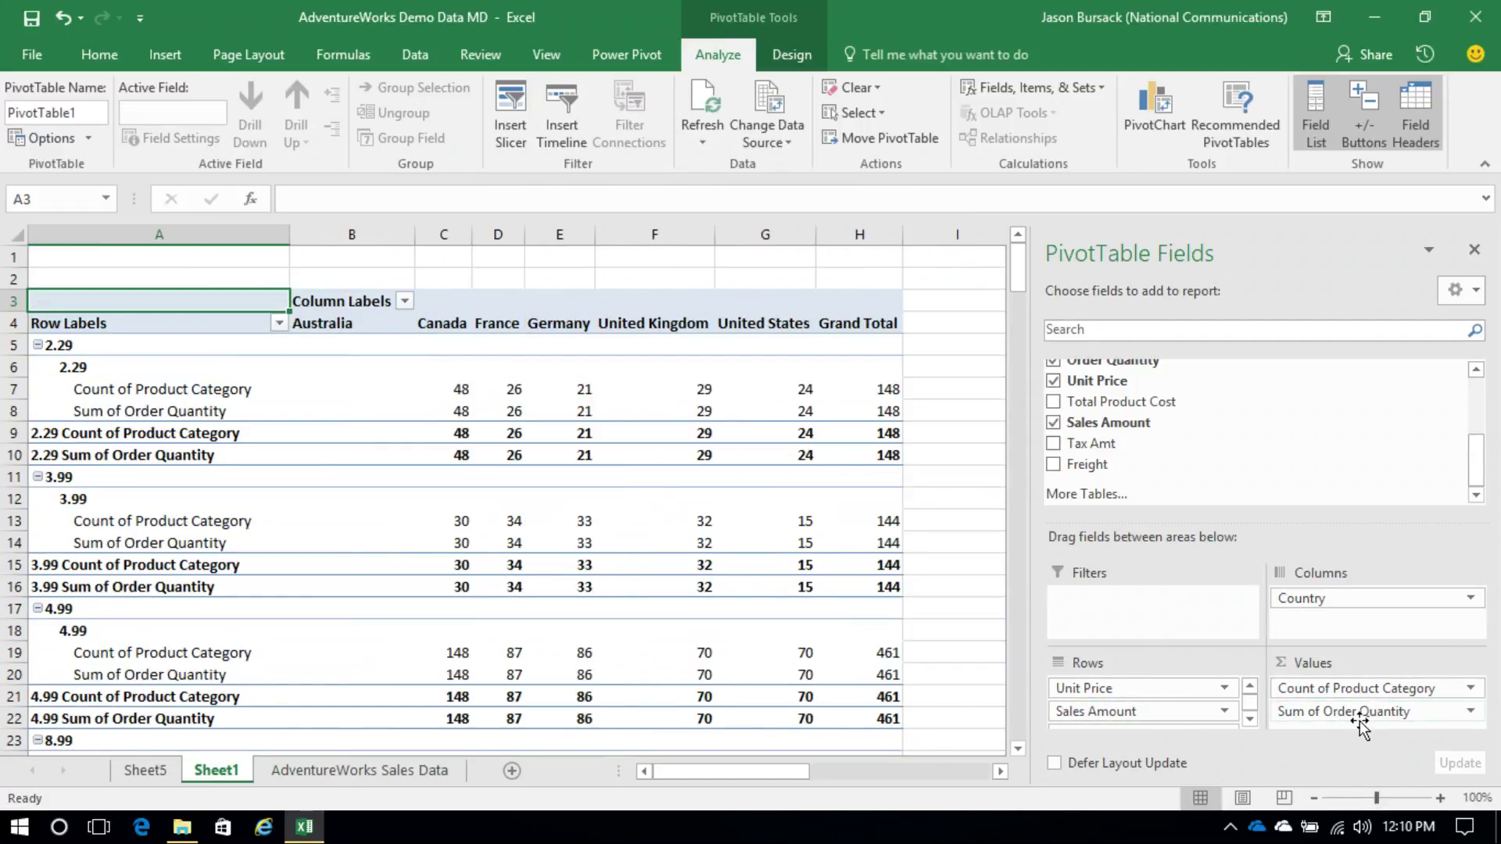
{"action": "left_click_drag", "start_coordinate": [1147, 695], "coordinate": [1363, 625]}
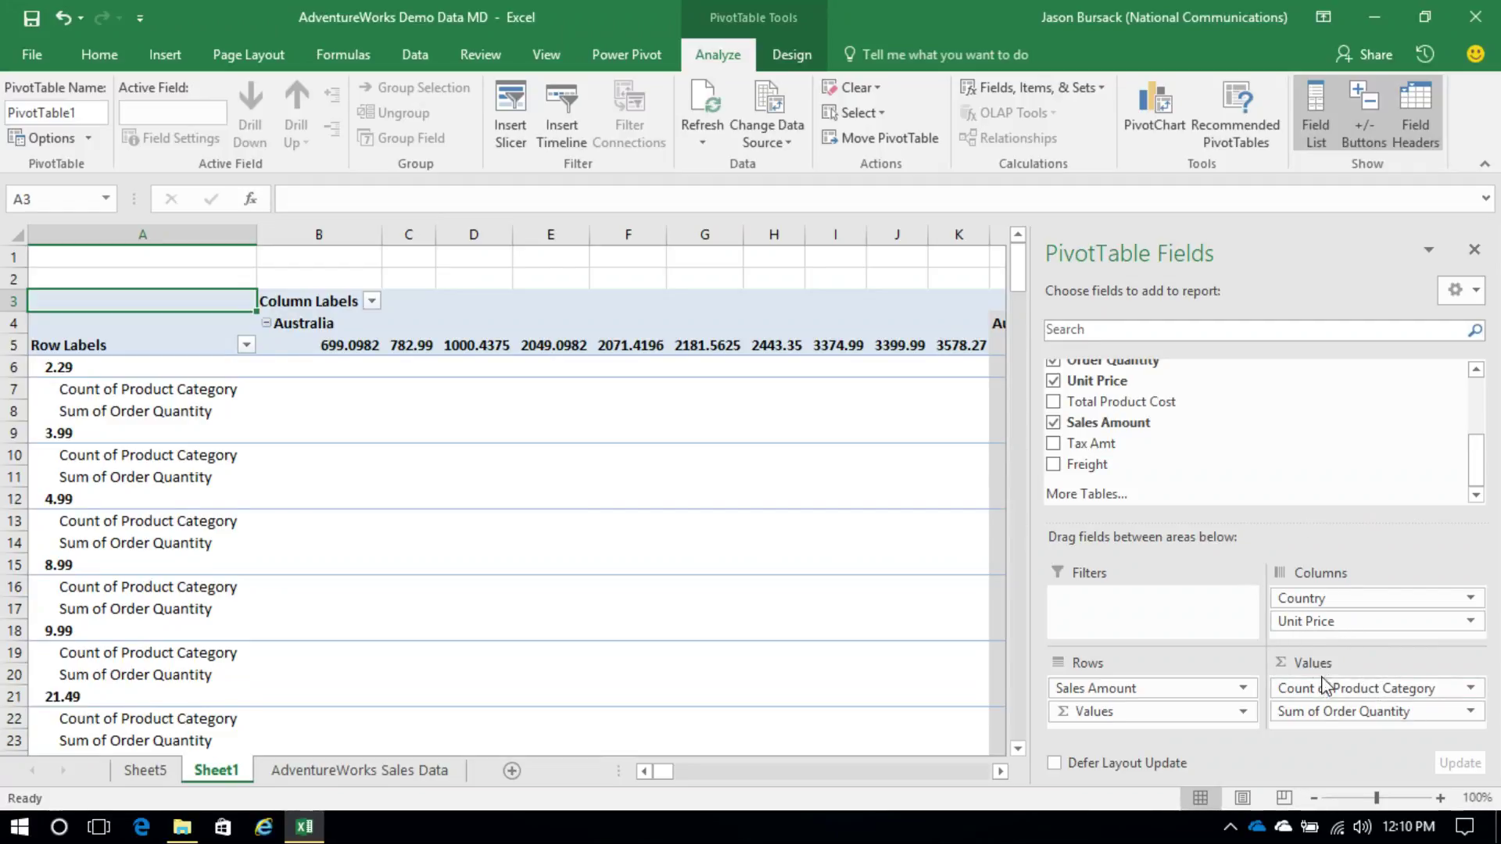
{"action": "left_click_drag", "start_coordinate": [1143, 711], "coordinate": [1301, 634]}
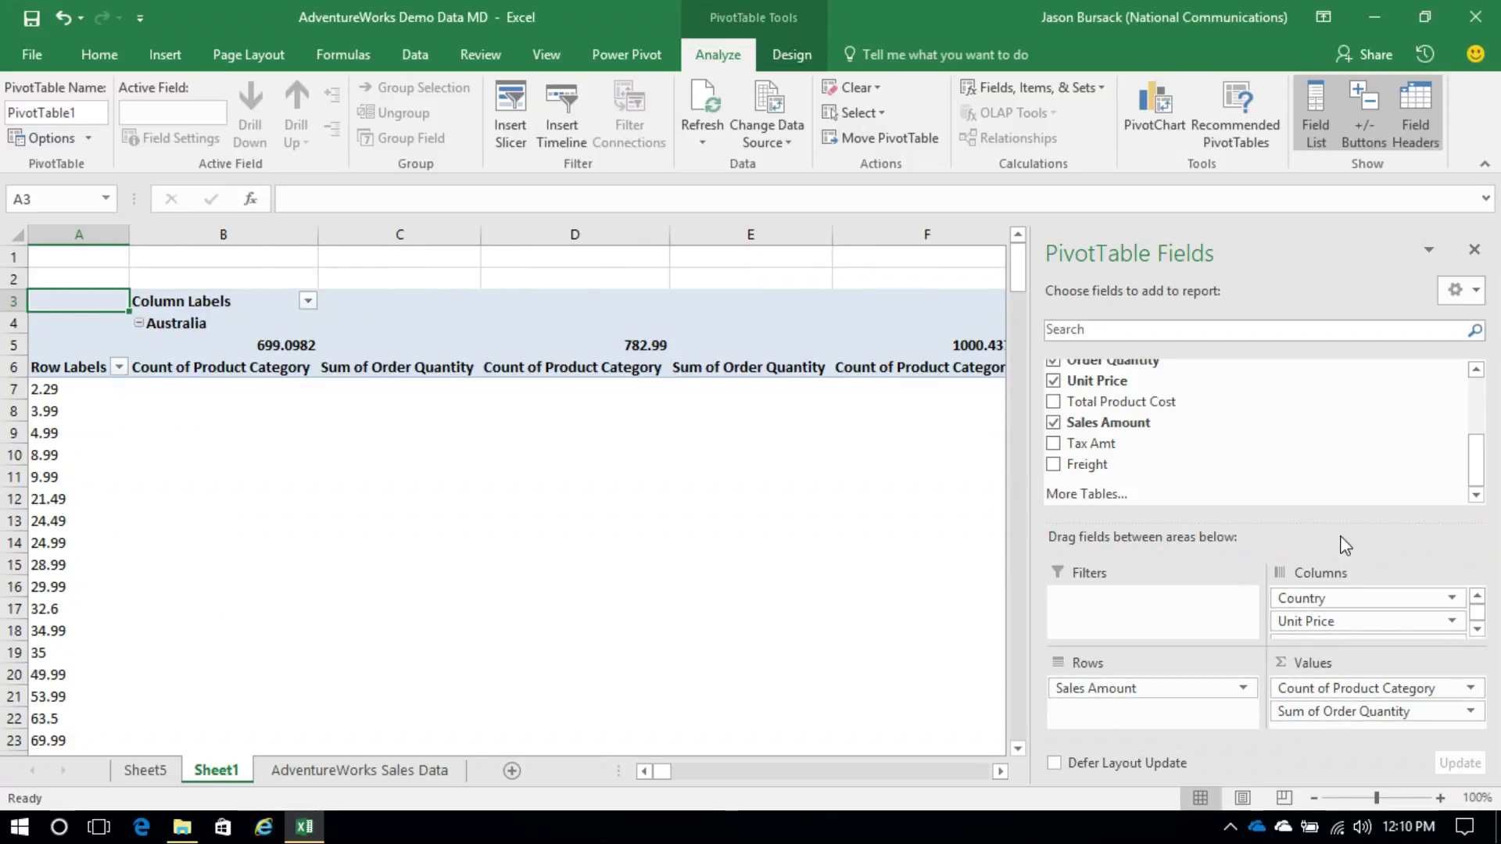
Step: Delete the PivotTable worksheet Sheet1 from the workbook
{"action": "right_click", "coordinate": [208, 773]}
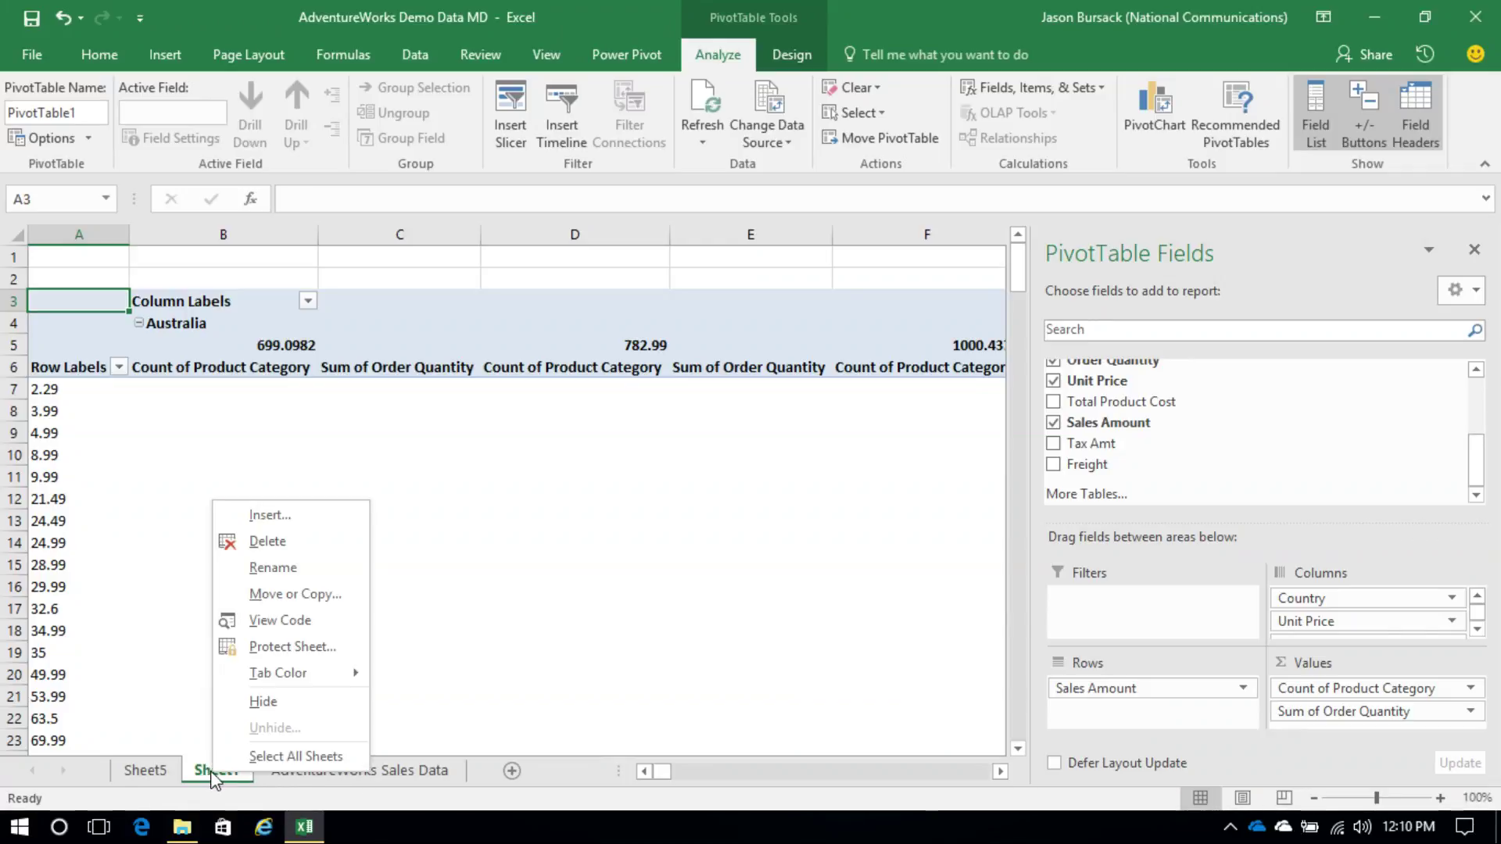
{"action": "left_click", "coordinate": [296, 545]}
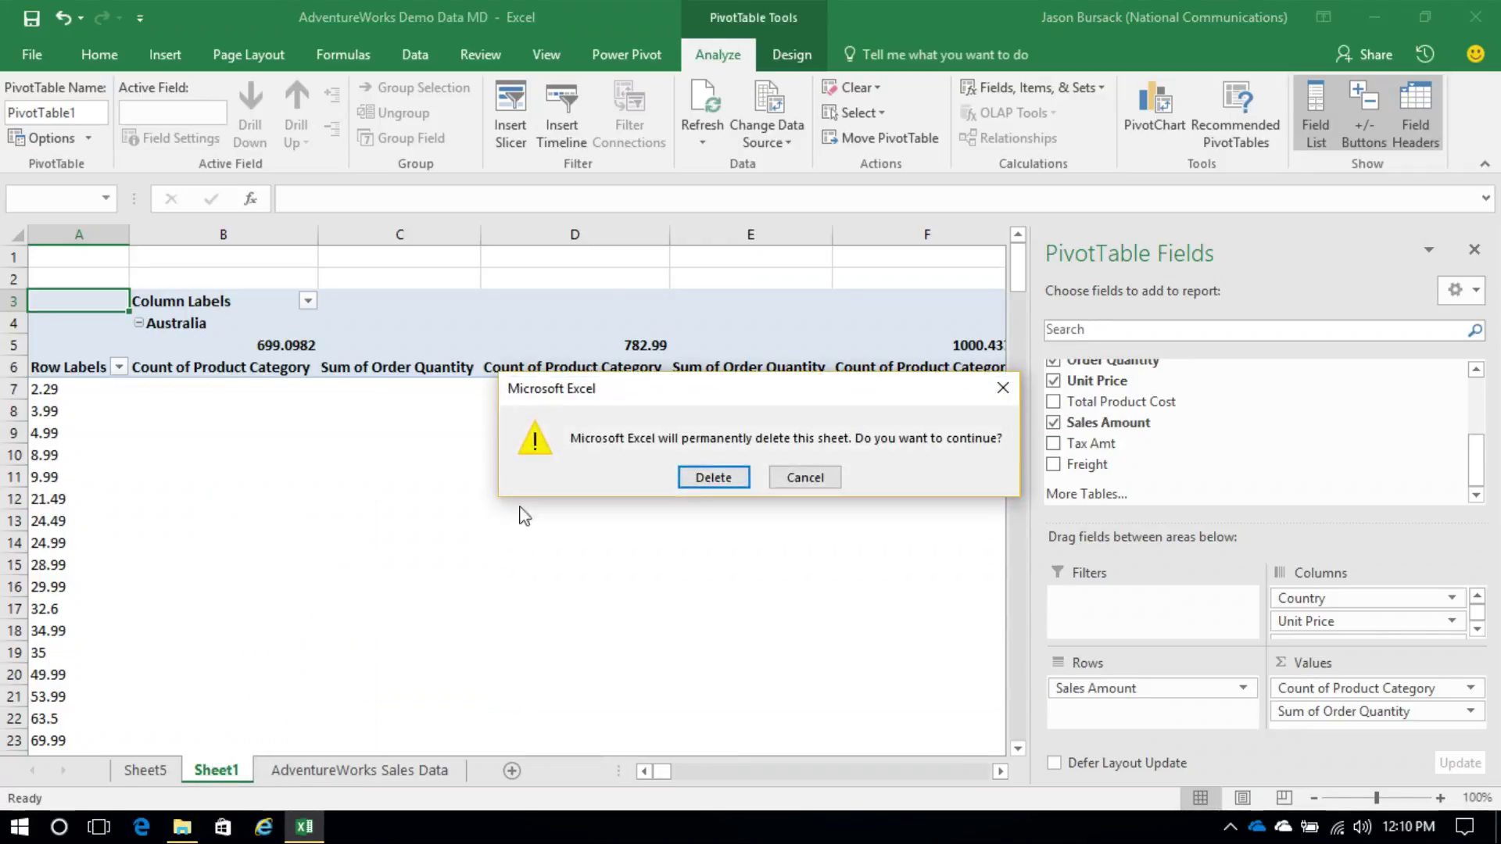
{"action": "left_click", "coordinate": [725, 474]}
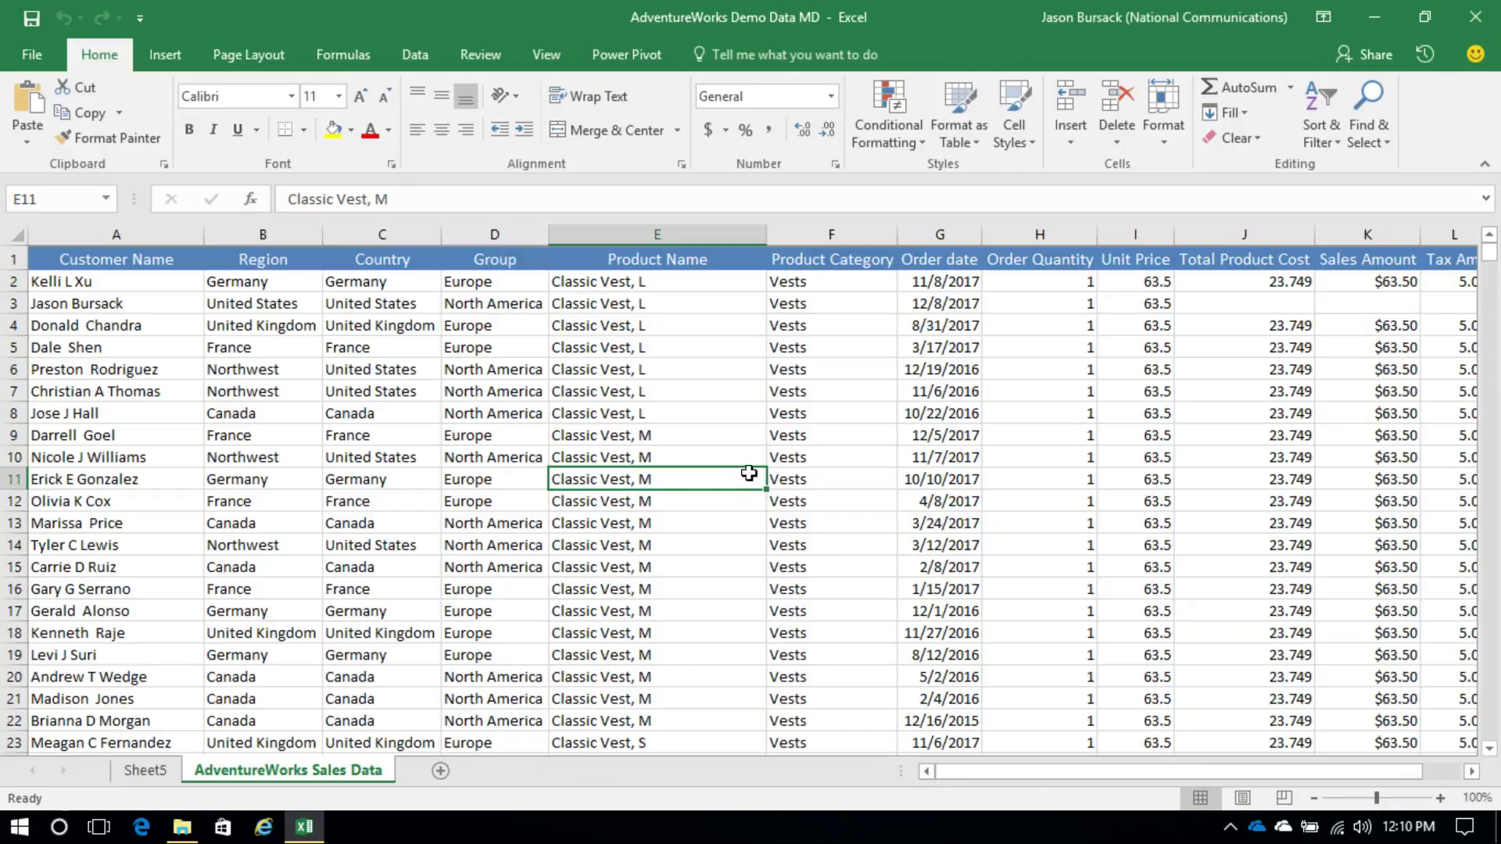
Step: Insert the recommended PivotTable Sum of Sales Amount by Product Category on a new sheet and expand its Jerseys category
{"action": "left_click", "coordinate": [365, 390]}
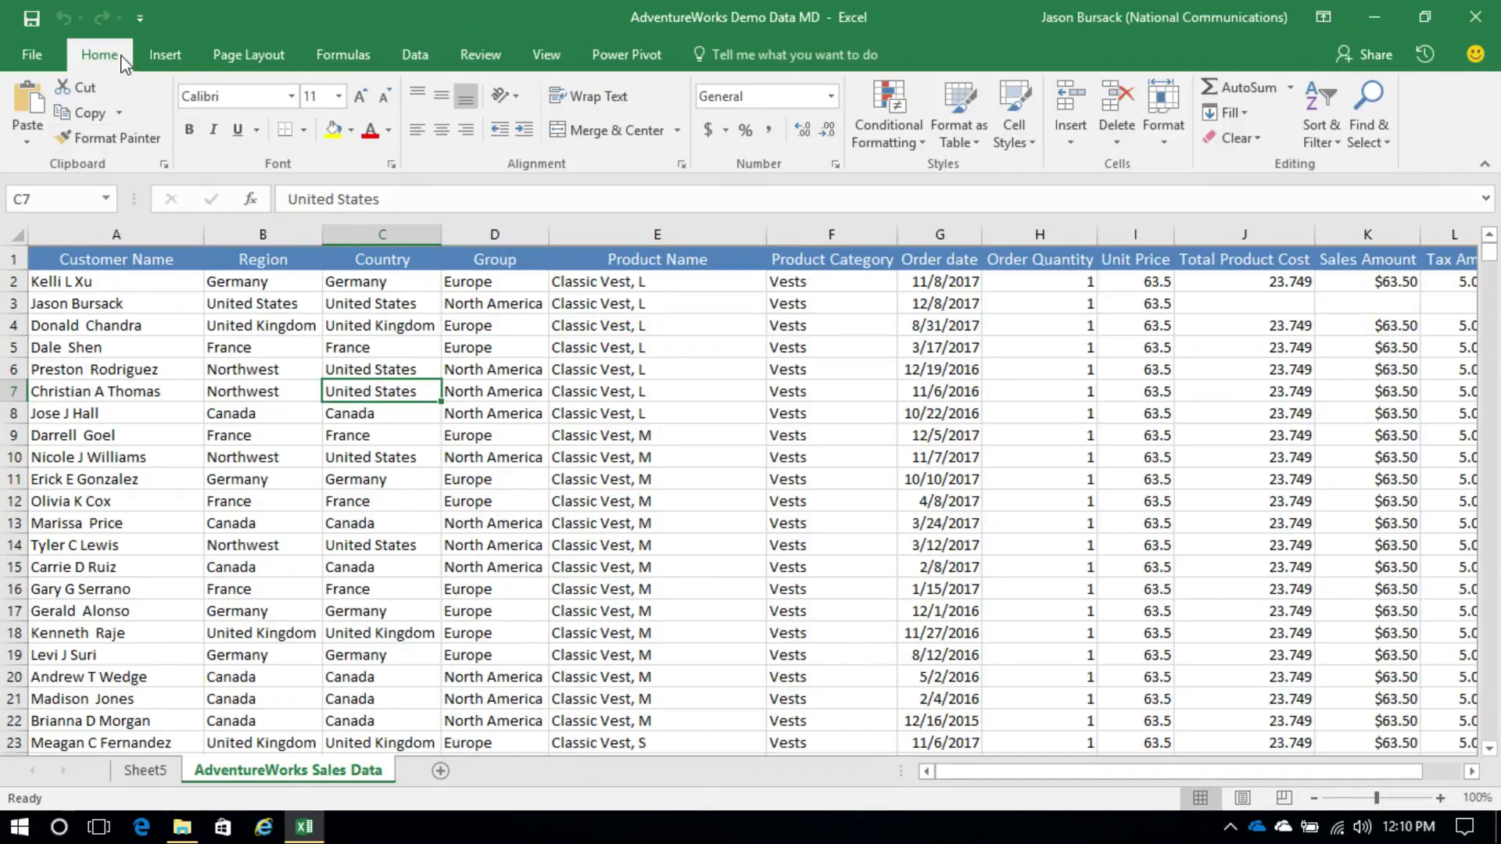
{"action": "left_click", "coordinate": [164, 54]}
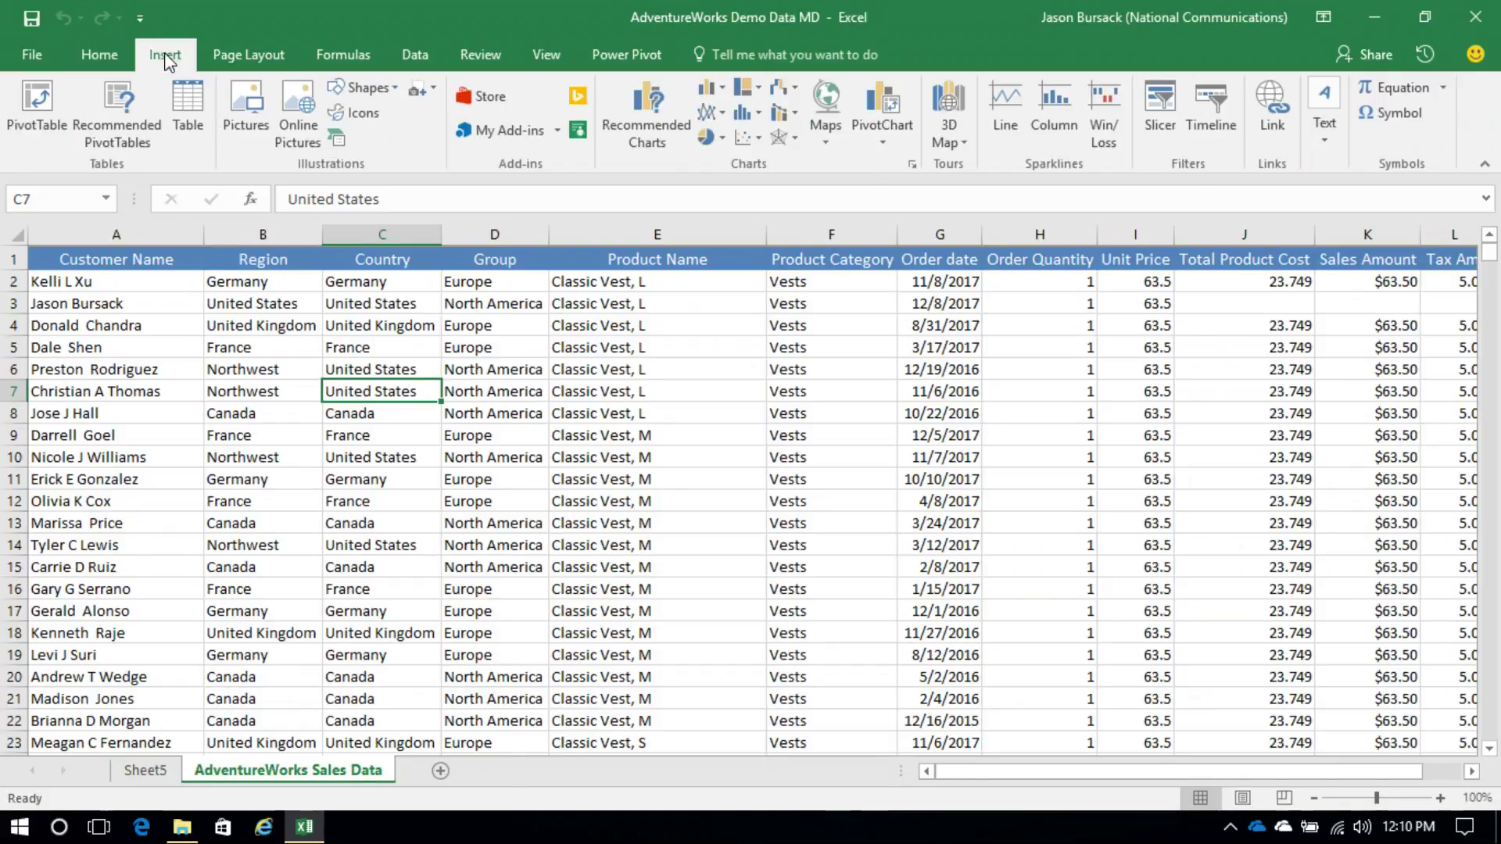
{"action": "left_click", "coordinate": [104, 121]}
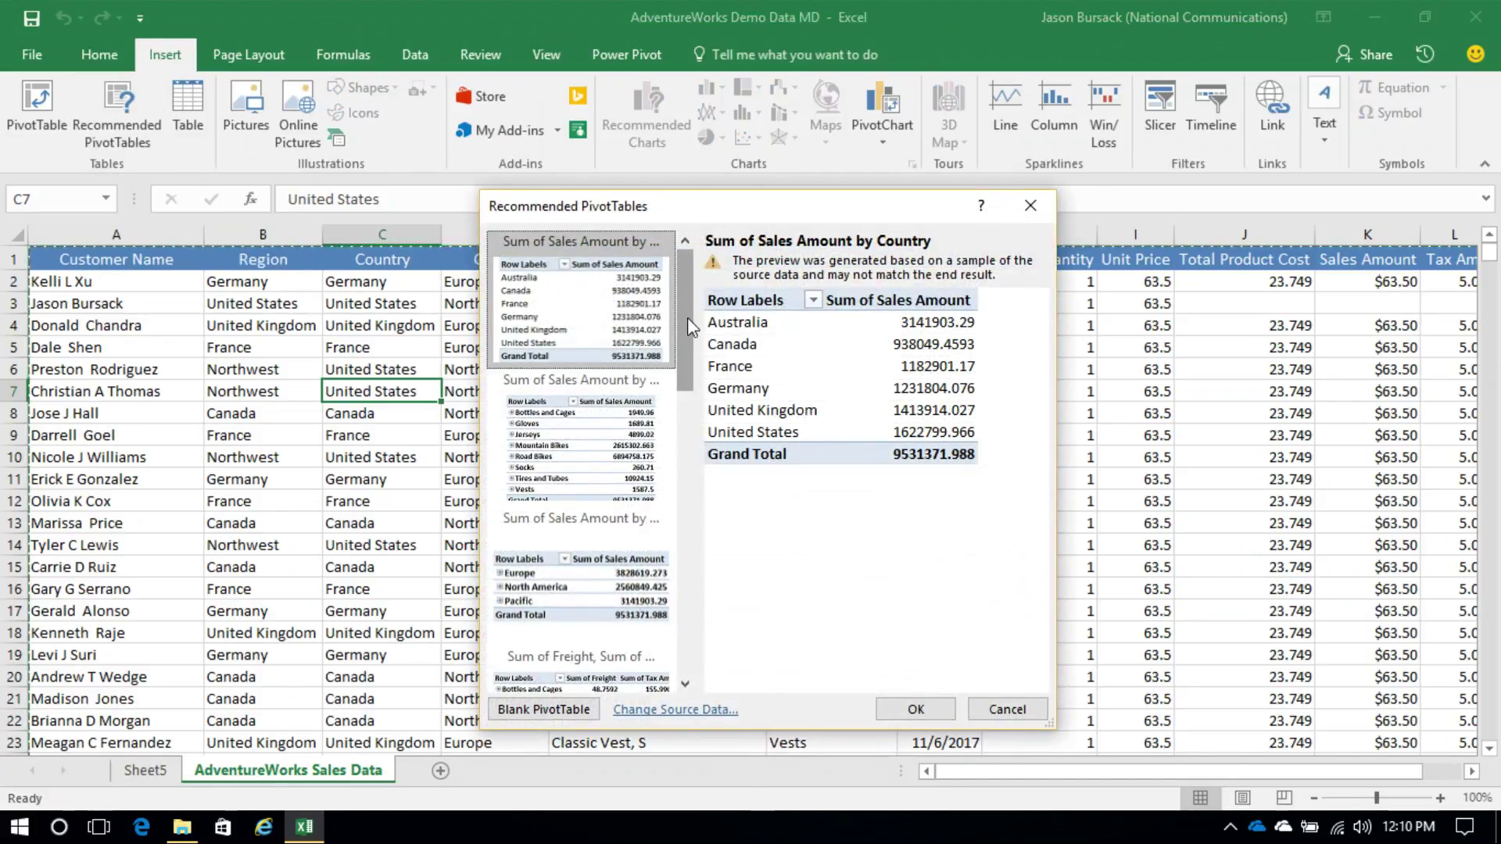
{"action": "left_click_drag", "start_coordinate": [683, 319], "coordinate": [680, 278]}
{"action": "left_click", "coordinate": [574, 383]}
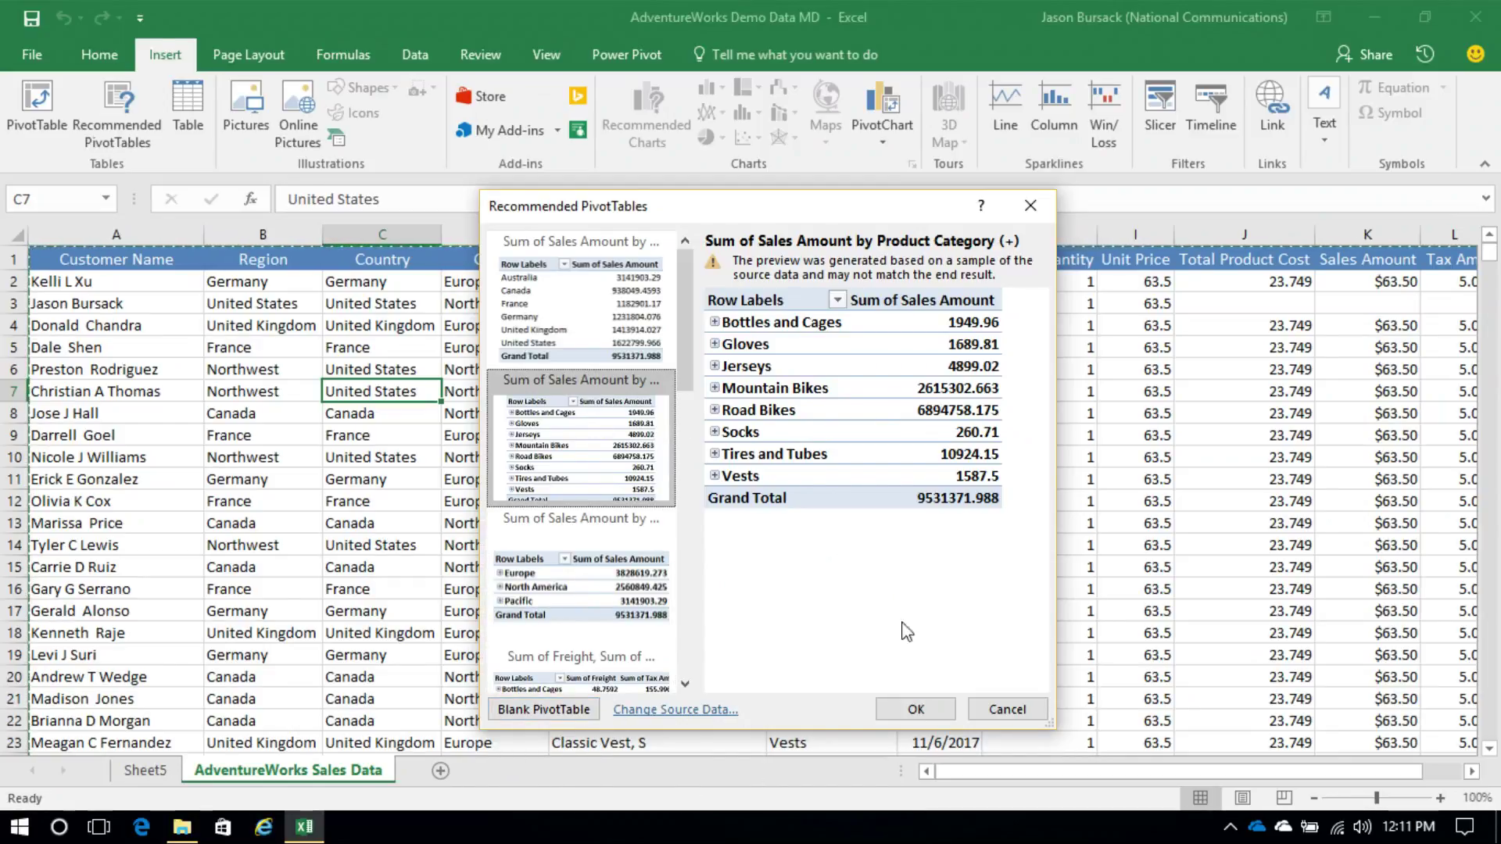
{"action": "left_click", "coordinate": [937, 713]}
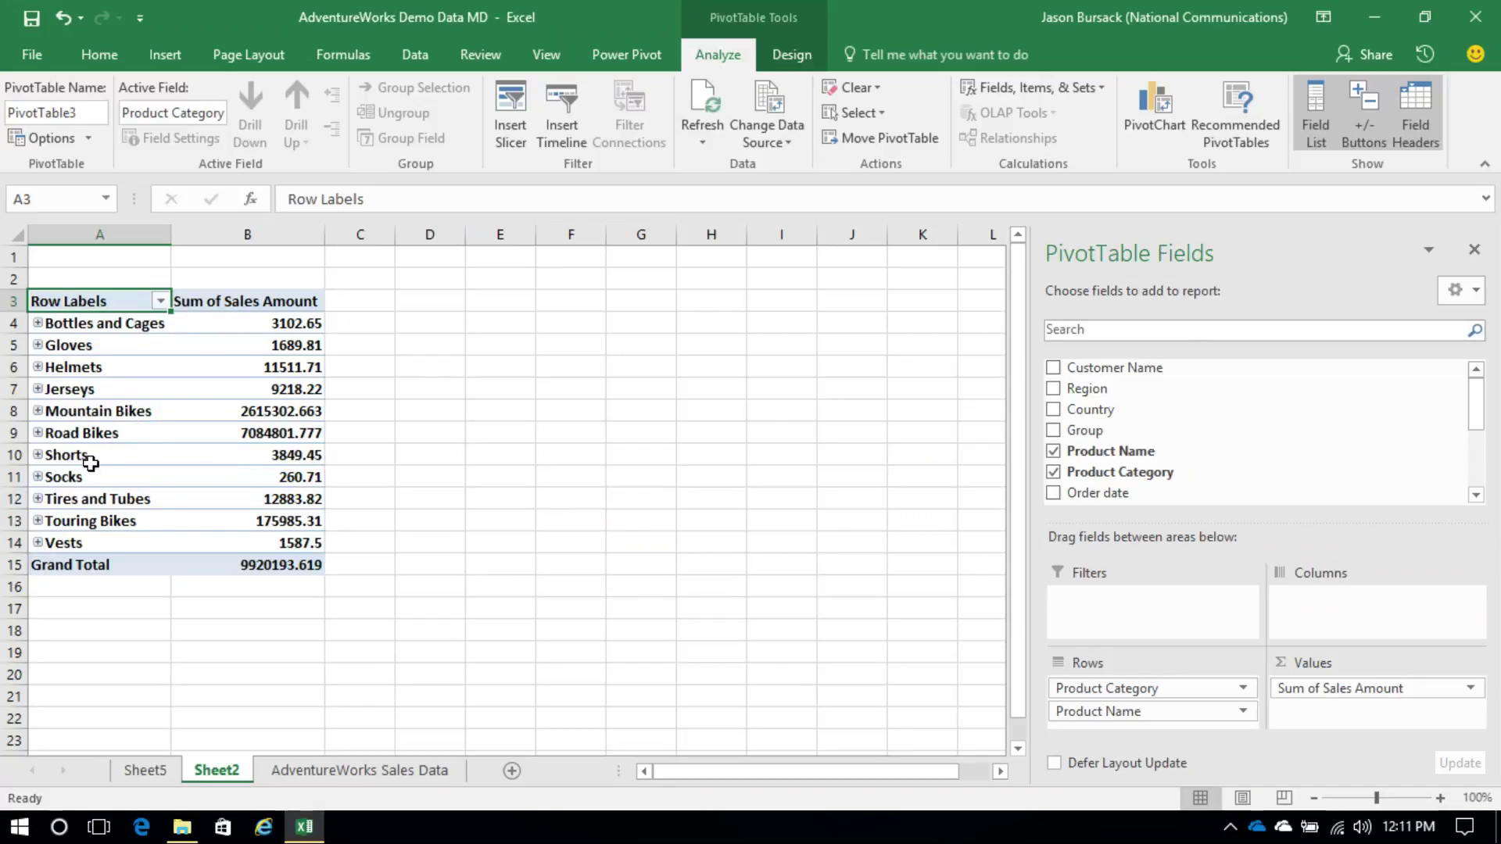
{"action": "left_click", "coordinate": [38, 389]}
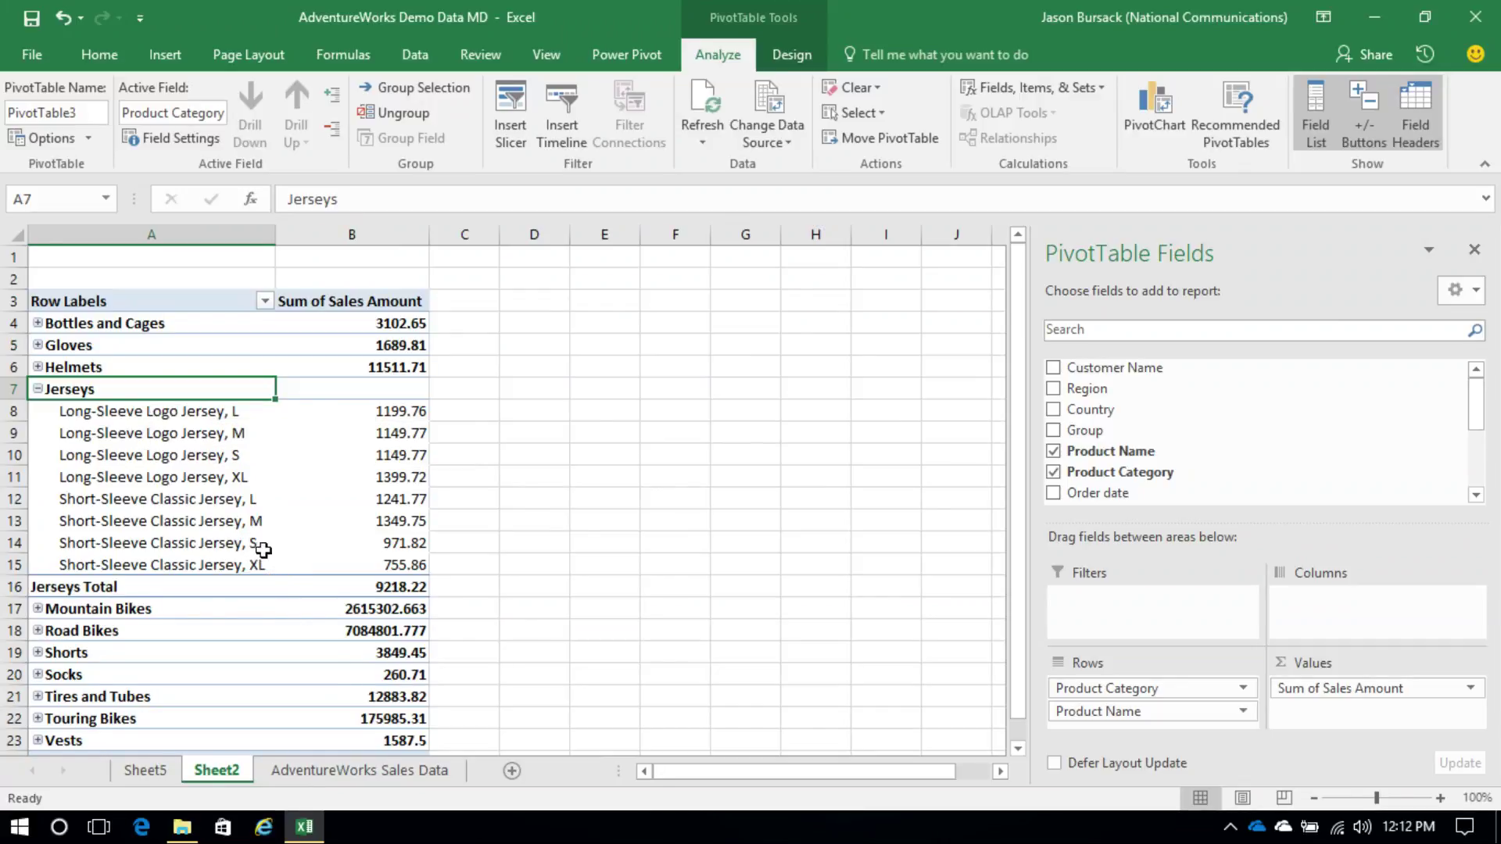
Step: Examine how the Classic Vest entries in Product Name relate to the Vests entries in Product Category in AdventureWorks Sales Data
{"action": "left_click", "coordinate": [353, 771]}
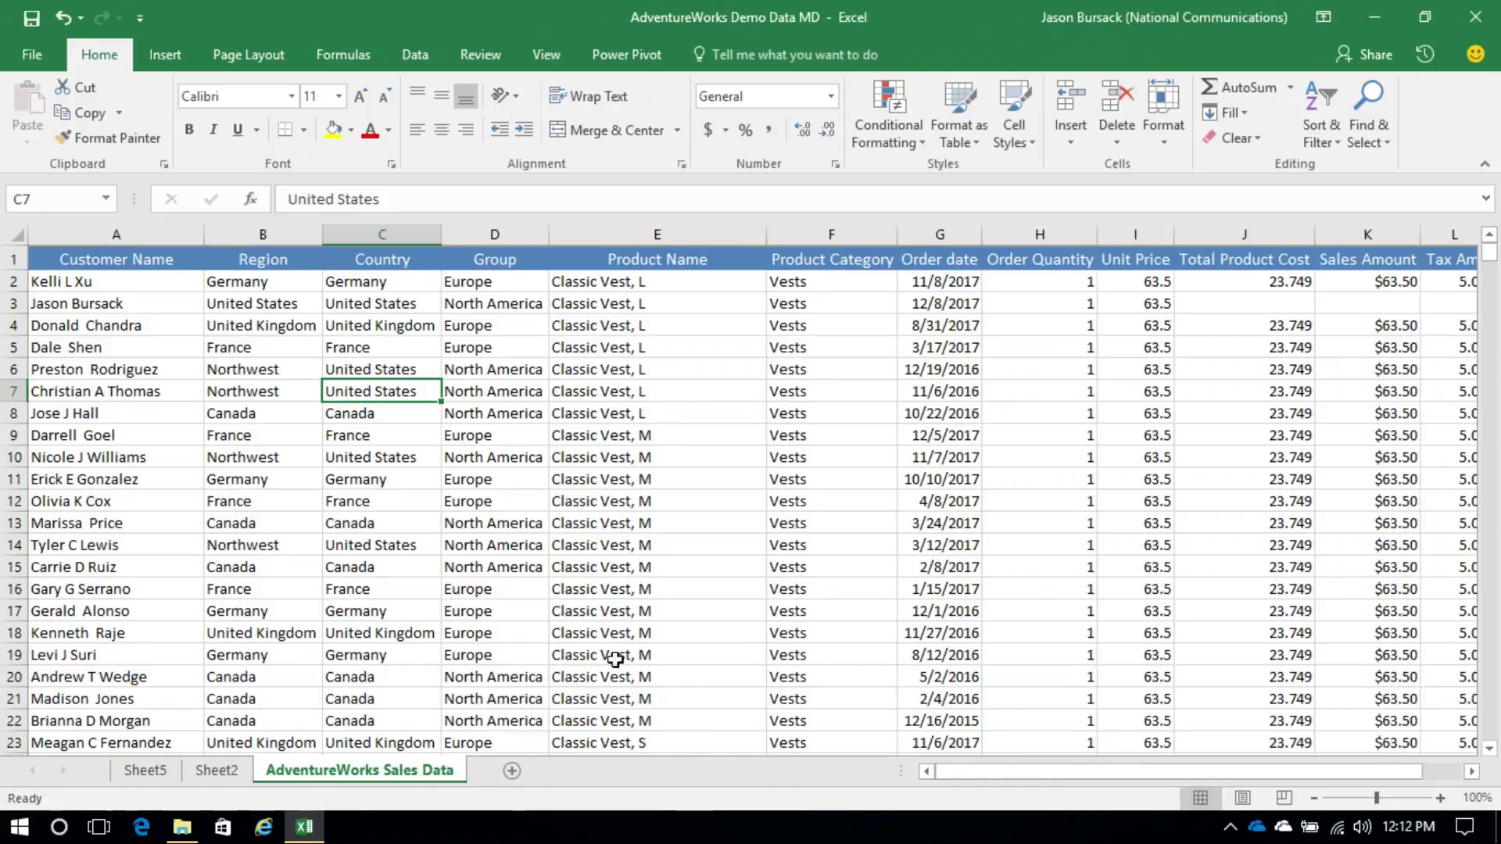
{"action": "left_click", "coordinate": [810, 256]}
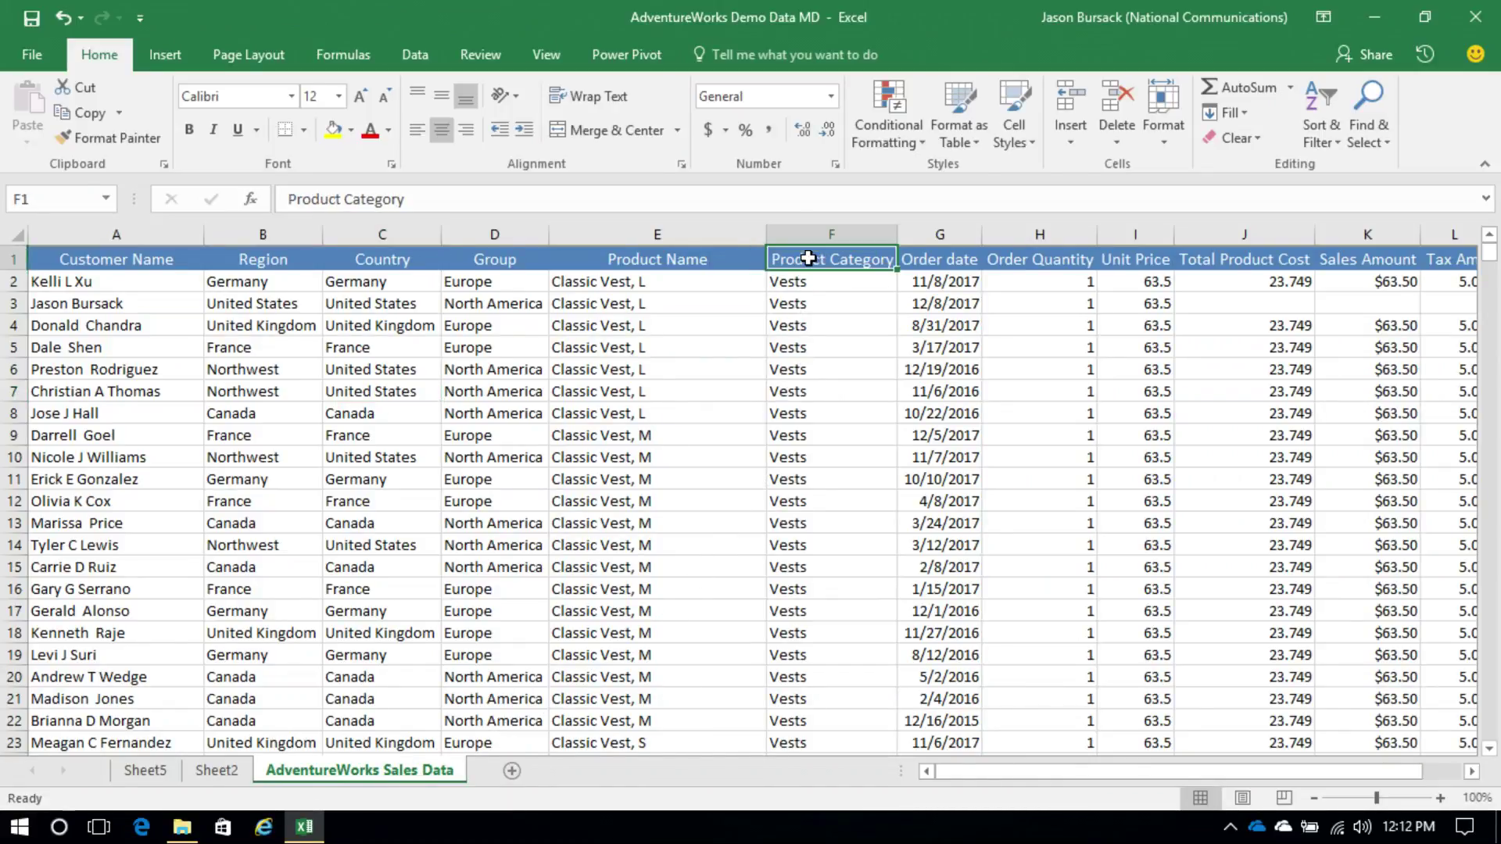
{"action": "left_click", "coordinate": [702, 254]}
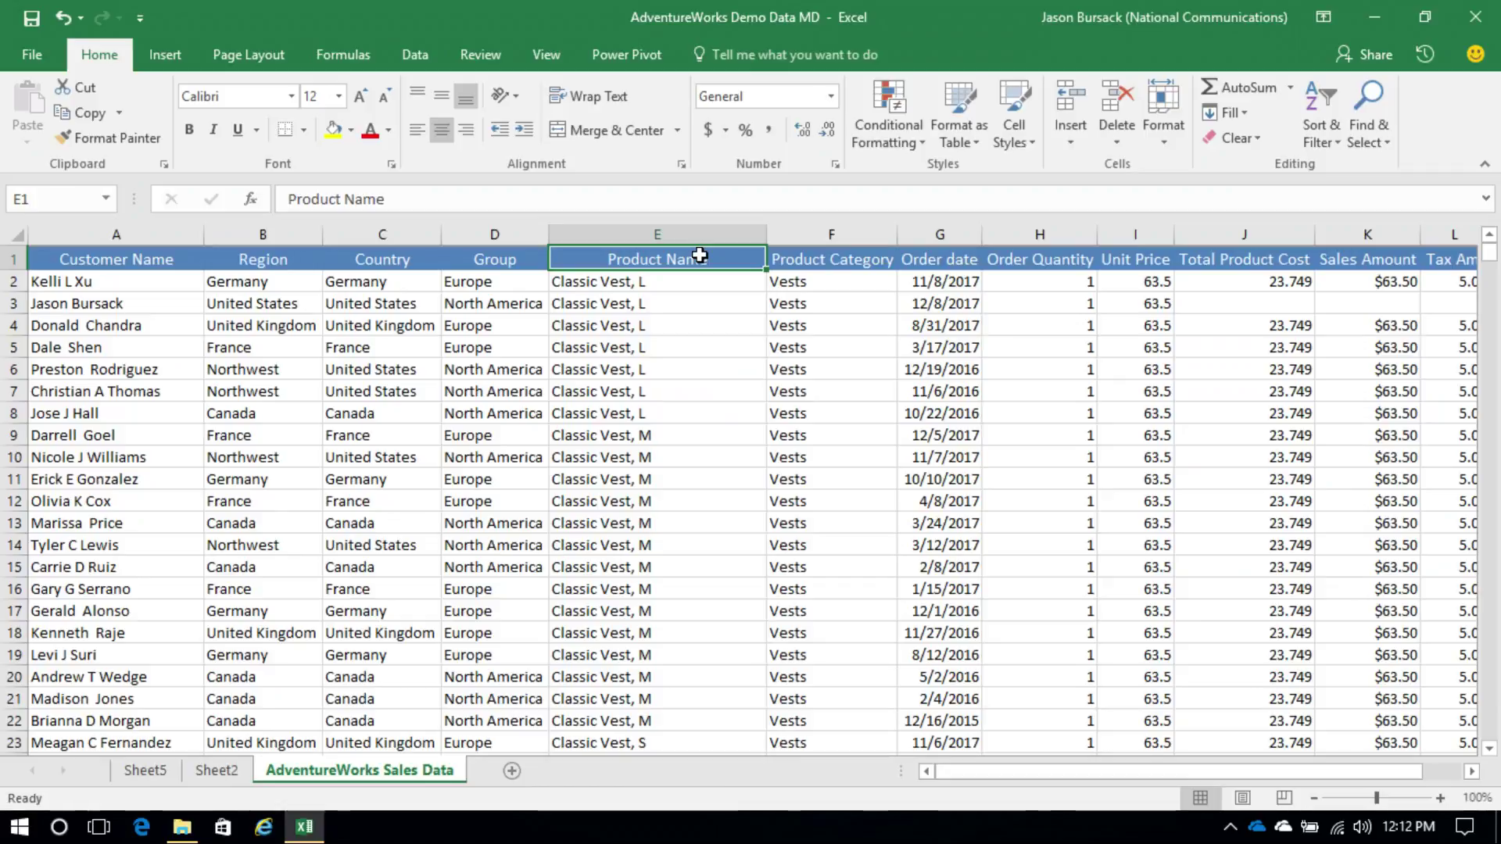
{"action": "left_click", "coordinate": [805, 328]}
{"action": "left_click", "coordinate": [794, 281]}
{"action": "scroll", "coordinate": [831, 409], "scroll_direction": "down", "scroll_amount": 5}
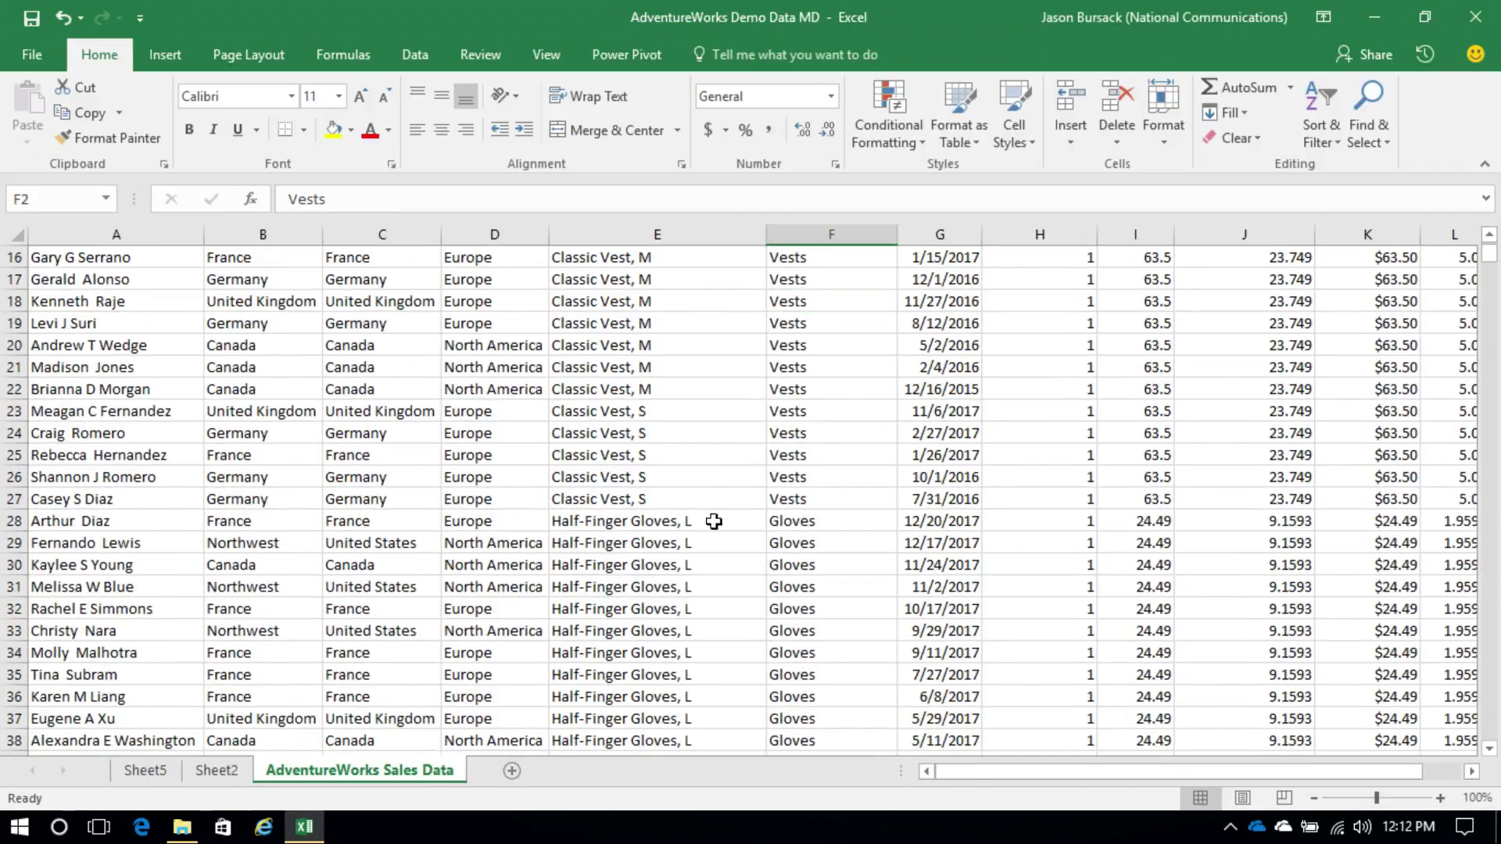
{"action": "left_click", "coordinate": [630, 497]}
{"action": "scroll", "coordinate": [631, 497], "scroll_direction": "up", "scroll_amount": 5}
{"action": "left_click", "coordinate": [588, 288]}
{"action": "scroll", "coordinate": [747, 445], "scroll_direction": "down", "scroll_amount": 5}
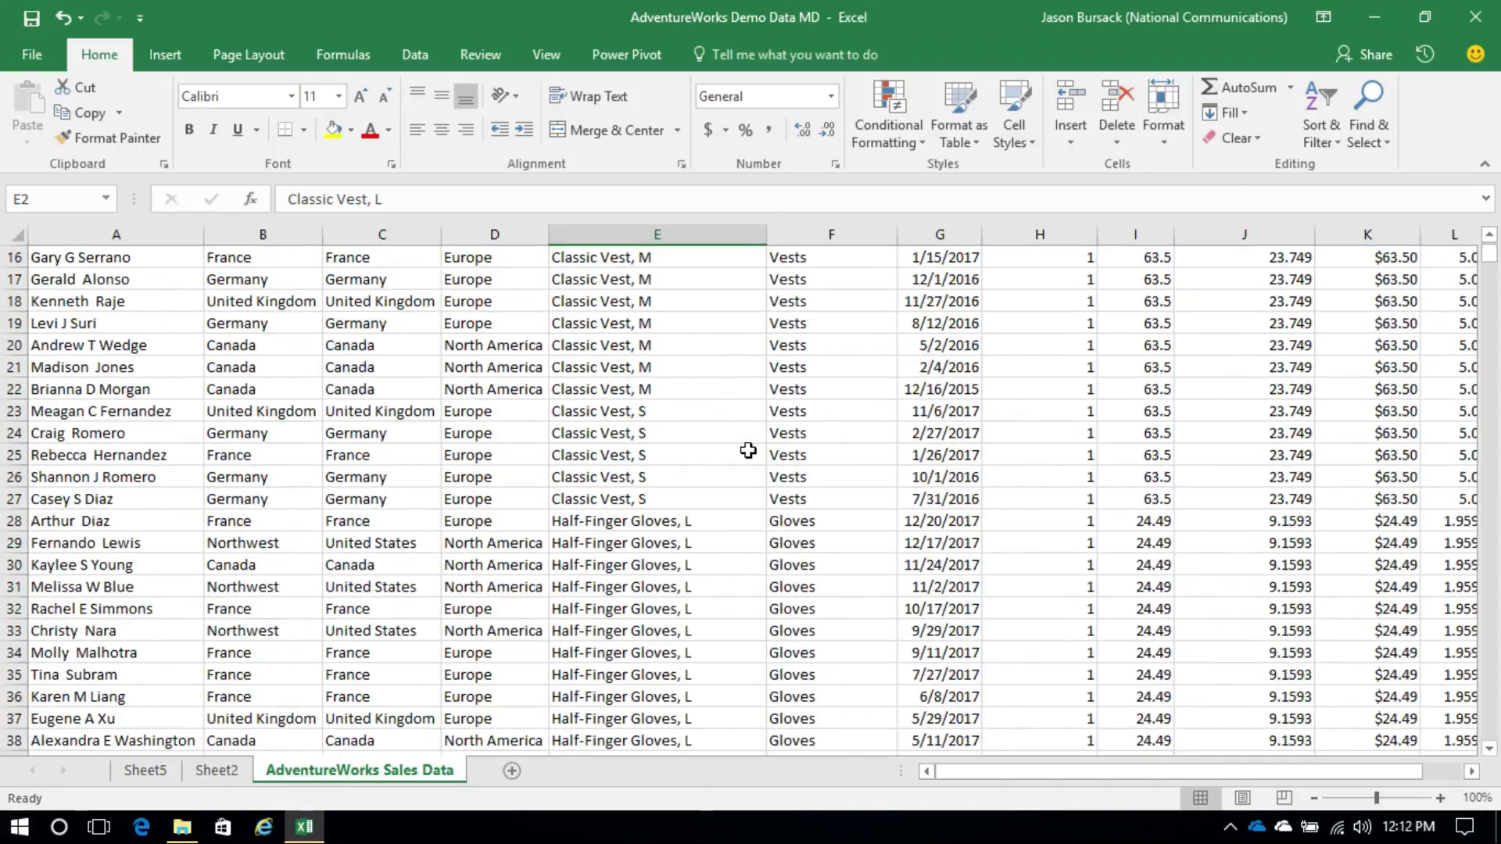
{"action": "left_click", "coordinate": [692, 499]}
{"action": "scroll", "coordinate": [700, 499], "scroll_direction": "up", "scroll_amount": 3}
{"action": "scroll", "coordinate": [700, 500], "scroll_direction": "up", "scroll_amount": 2}
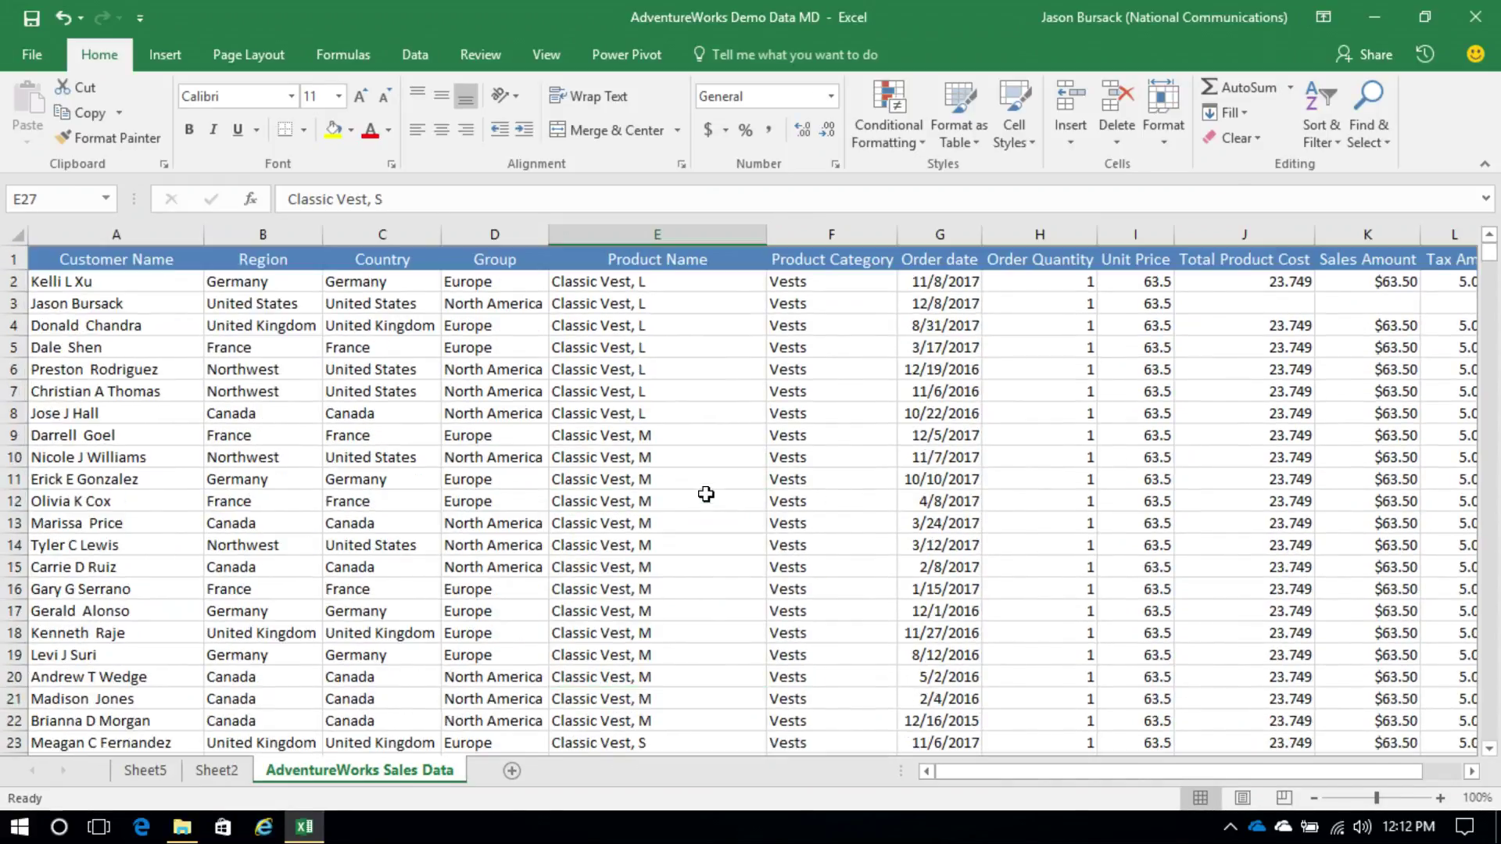
{"action": "left_click", "coordinate": [663, 279]}
{"action": "scroll", "coordinate": [683, 401], "scroll_direction": "down", "scroll_amount": 2}
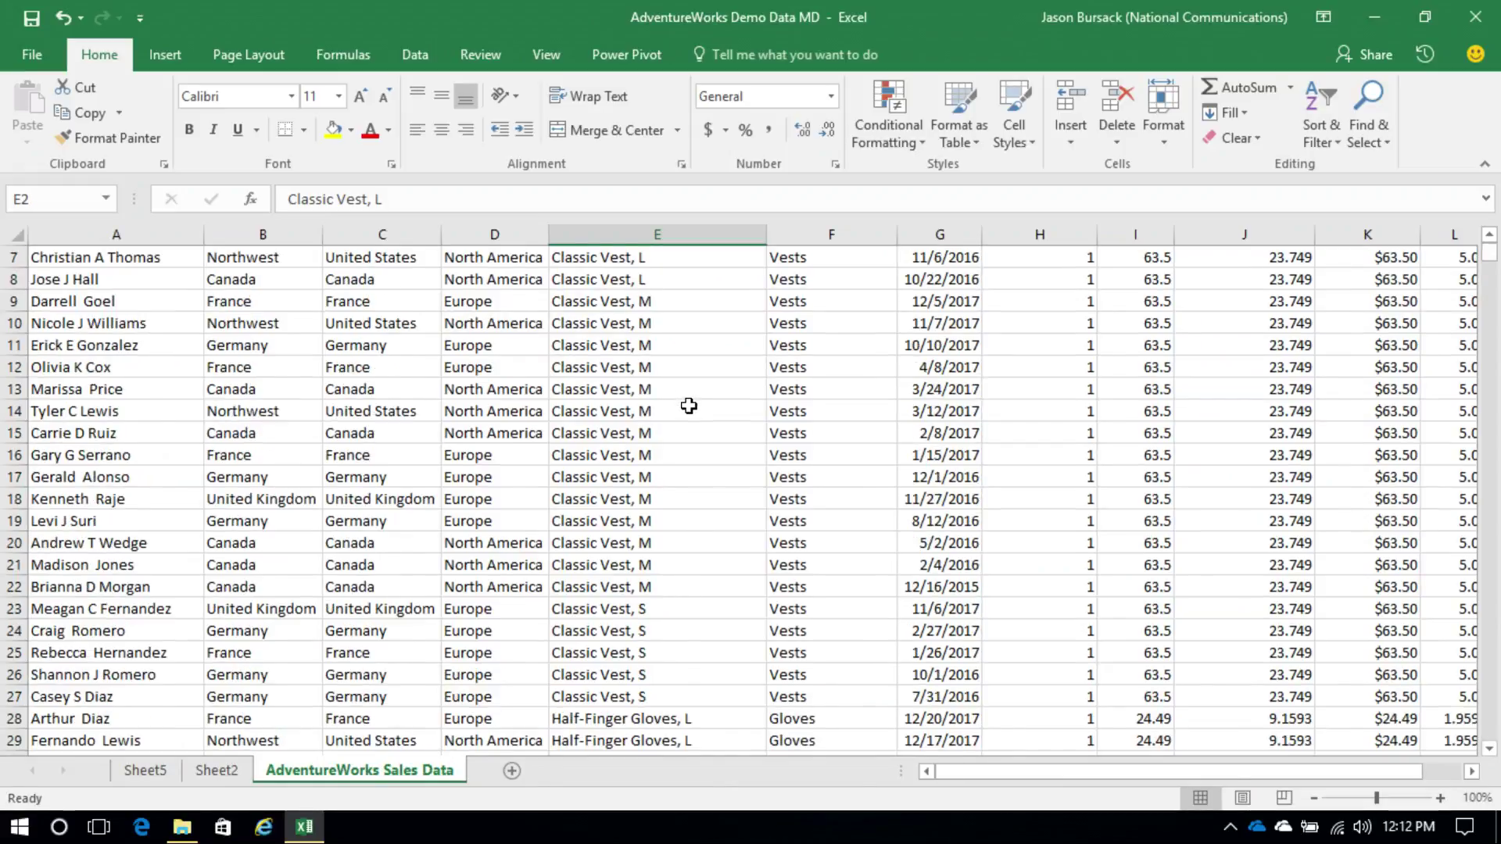
{"action": "scroll", "coordinate": [777, 562], "scroll_direction": "down", "scroll_amount": 2}
{"action": "left_click", "coordinate": [777, 563]}
{"action": "scroll", "coordinate": [852, 560], "scroll_direction": "up", "scroll_amount": 4}
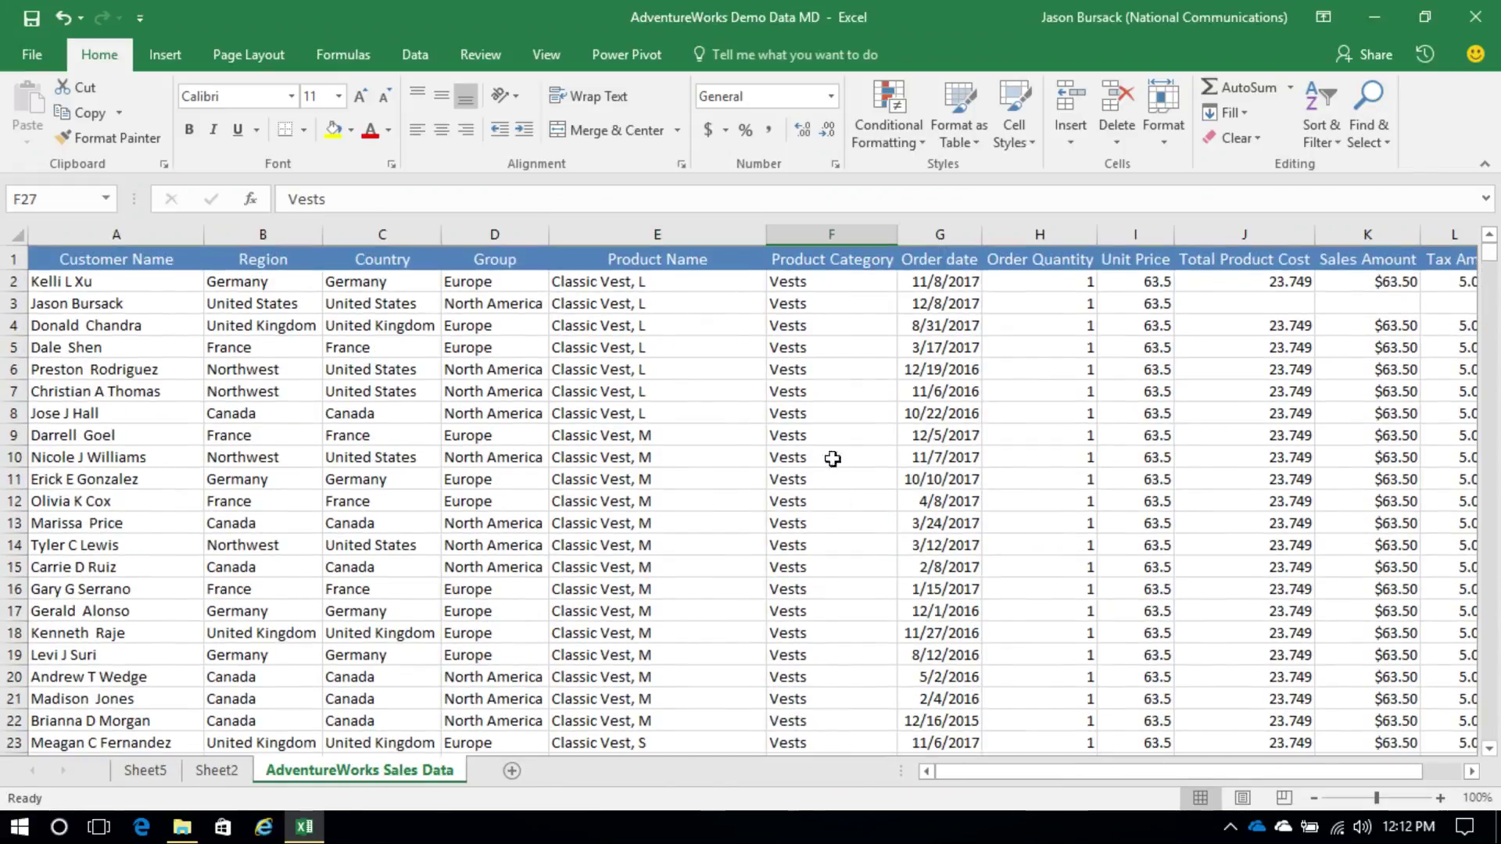
{"action": "left_click_drag", "start_coordinate": [794, 283], "coordinate": [811, 713]}
{"action": "left_click", "coordinate": [698, 716]}
{"action": "left_click_drag", "start_coordinate": [695, 700], "coordinate": [679, 237]}
{"action": "left_click", "coordinate": [695, 283]}
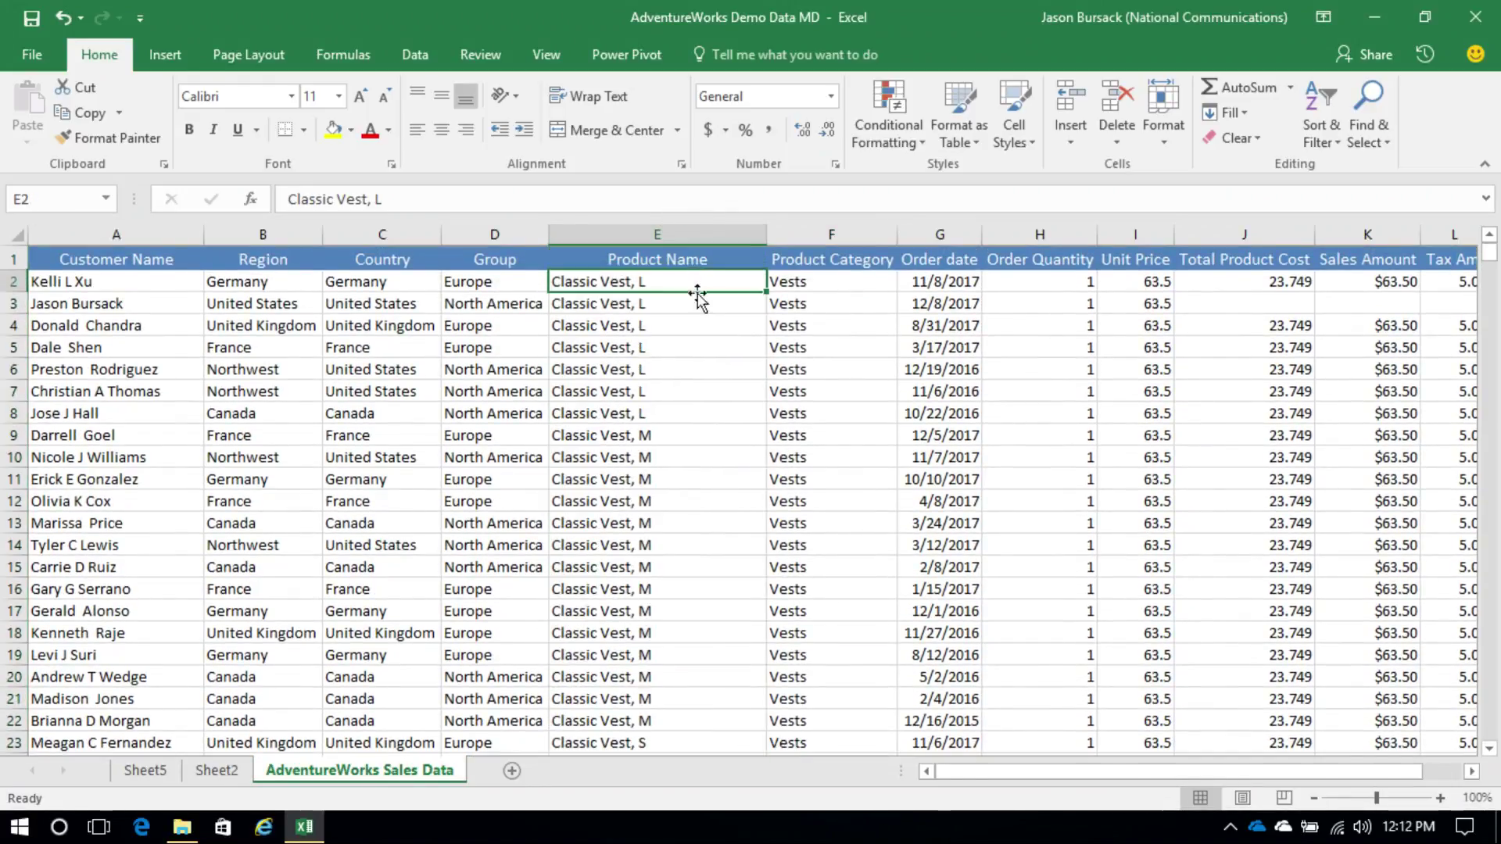
Step: Collapse the Jerseys category in the PivotTable on Sheet2
{"action": "left_click", "coordinate": [217, 772]}
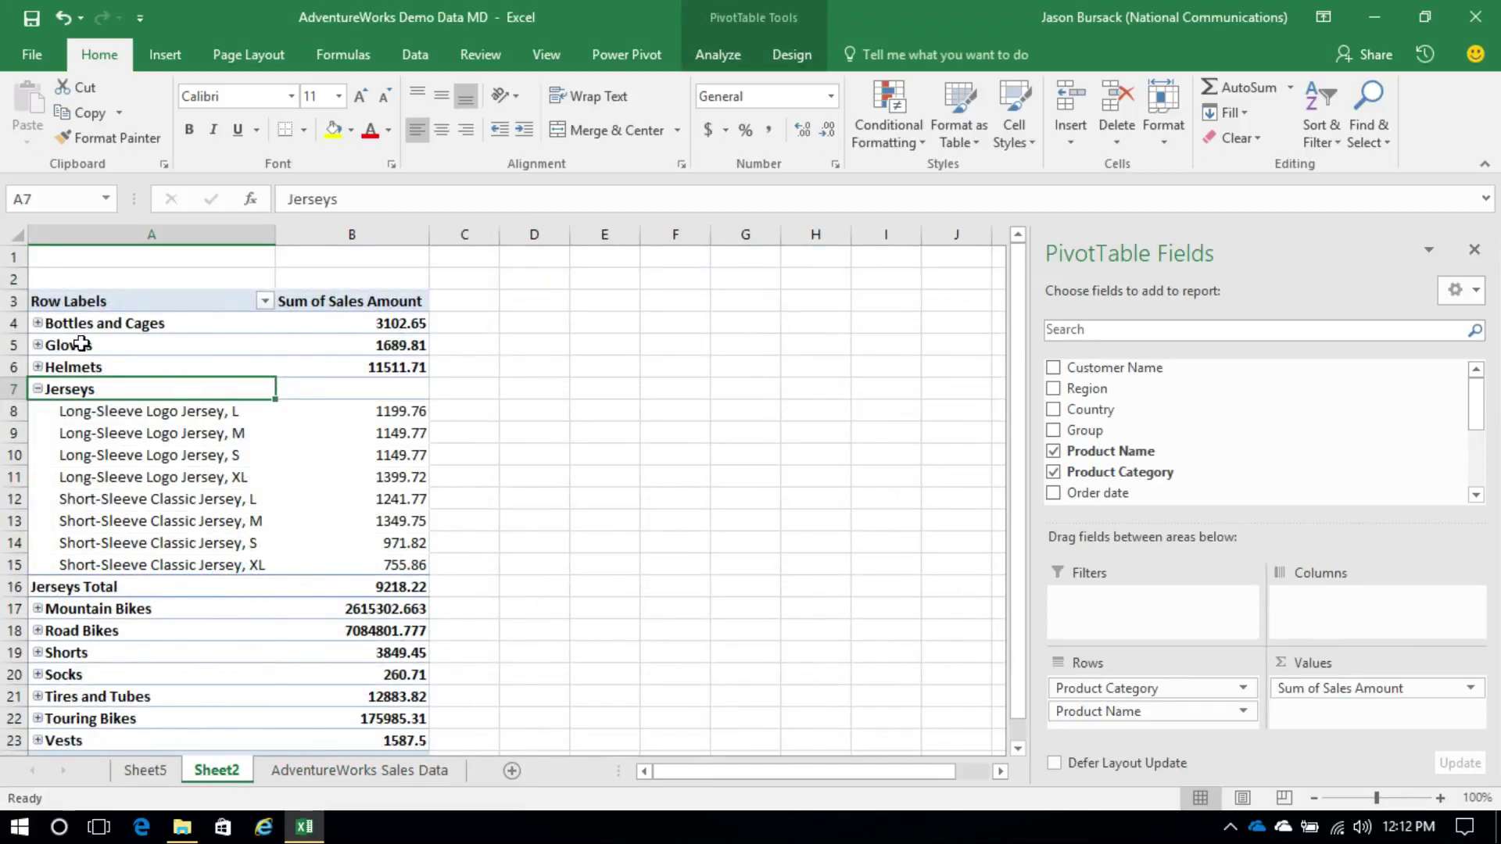
{"action": "left_click", "coordinate": [37, 389]}
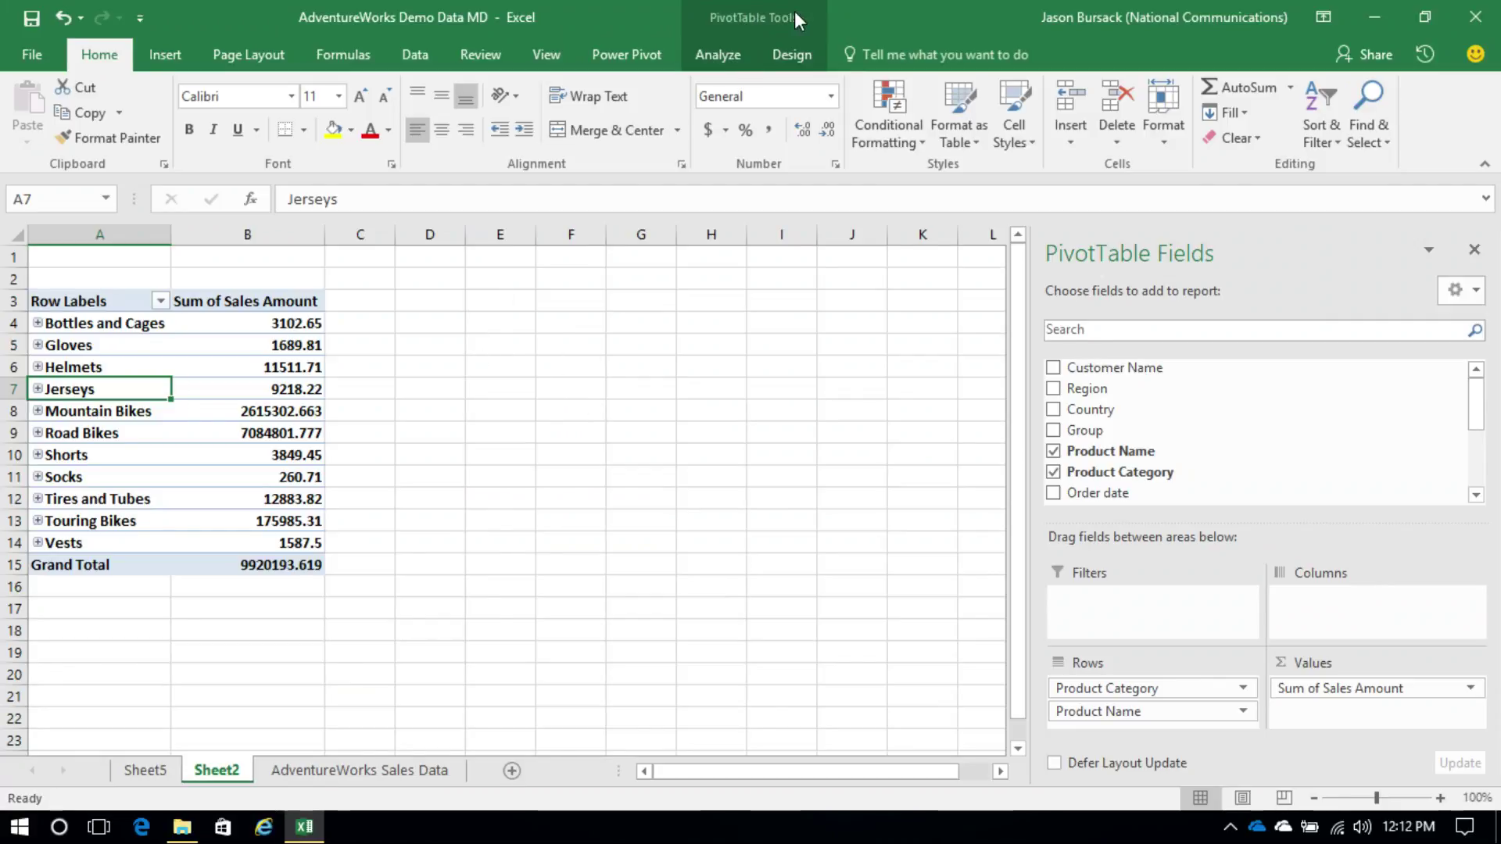
Step: Compare the available PivotTable tools on the sales data sheet and with cells selected inside and outside the Sheet2 PivotTable
{"action": "left_click", "coordinate": [299, 772]}
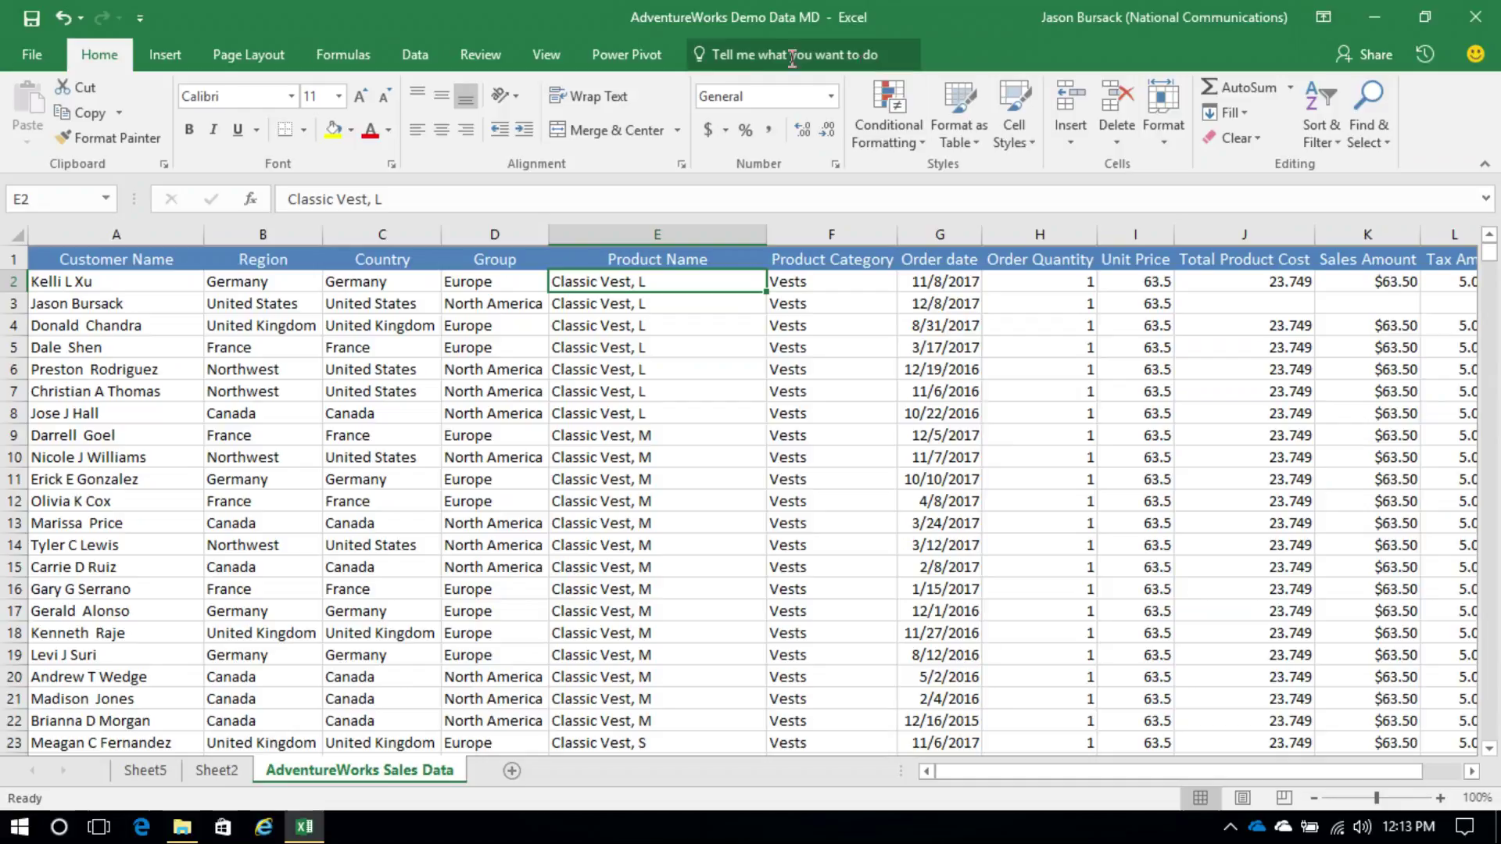
{"action": "left_click", "coordinate": [217, 772]}
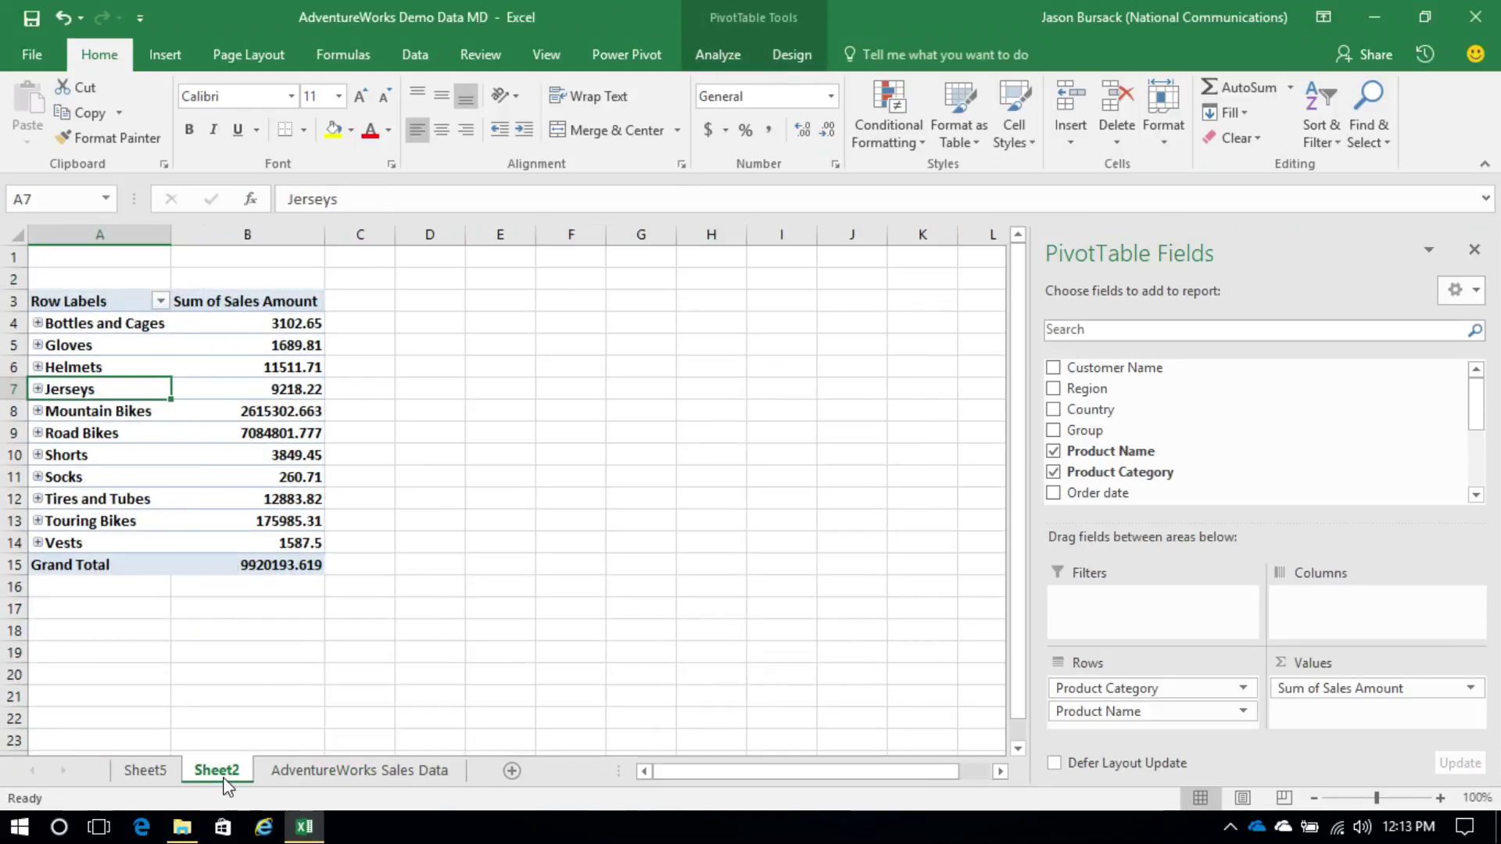
{"action": "left_click", "coordinate": [229, 475]}
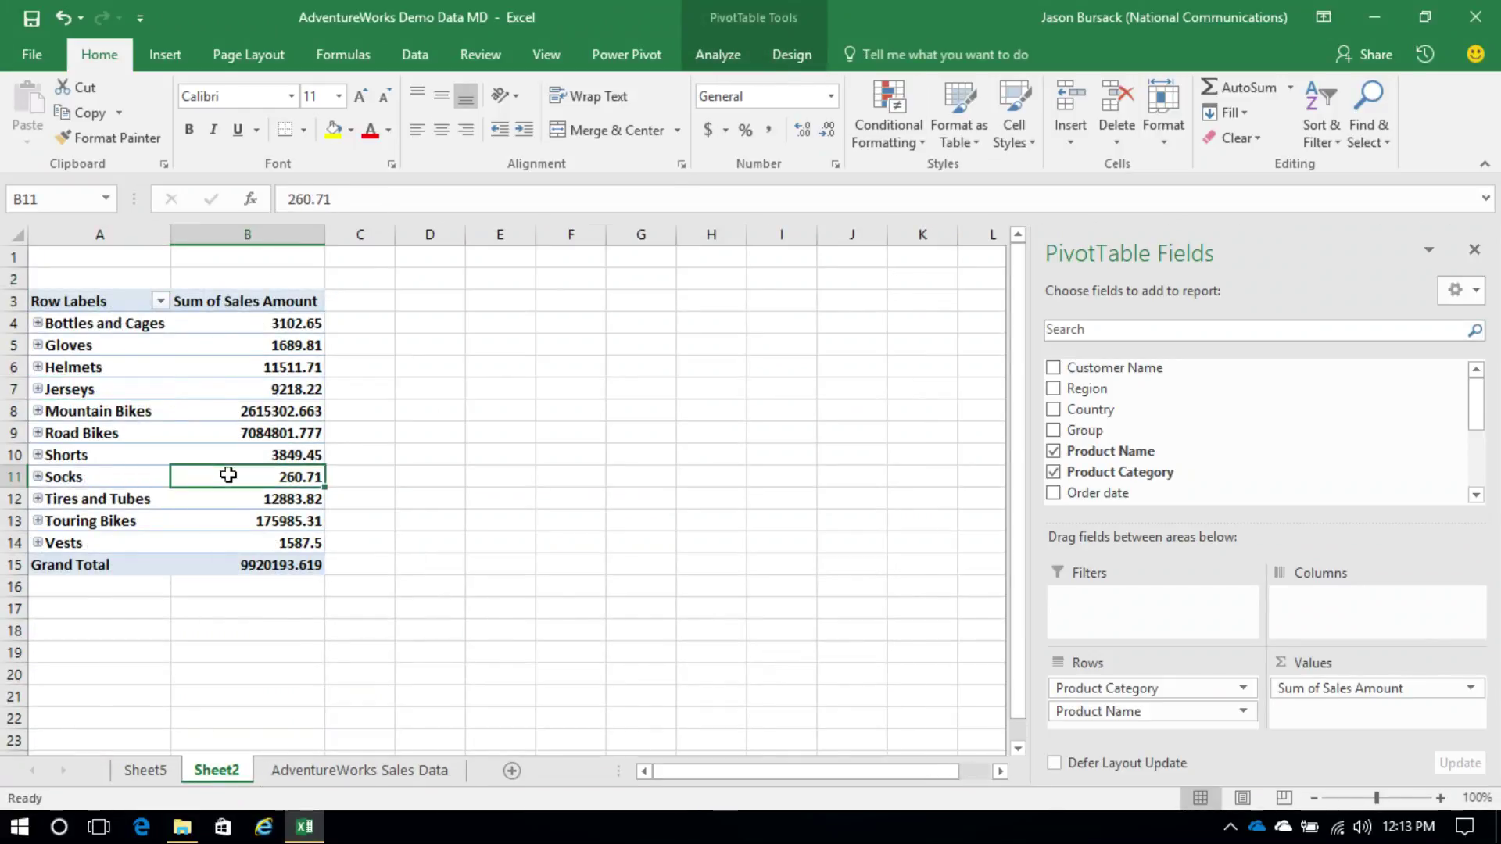
{"action": "left_click", "coordinate": [668, 410]}
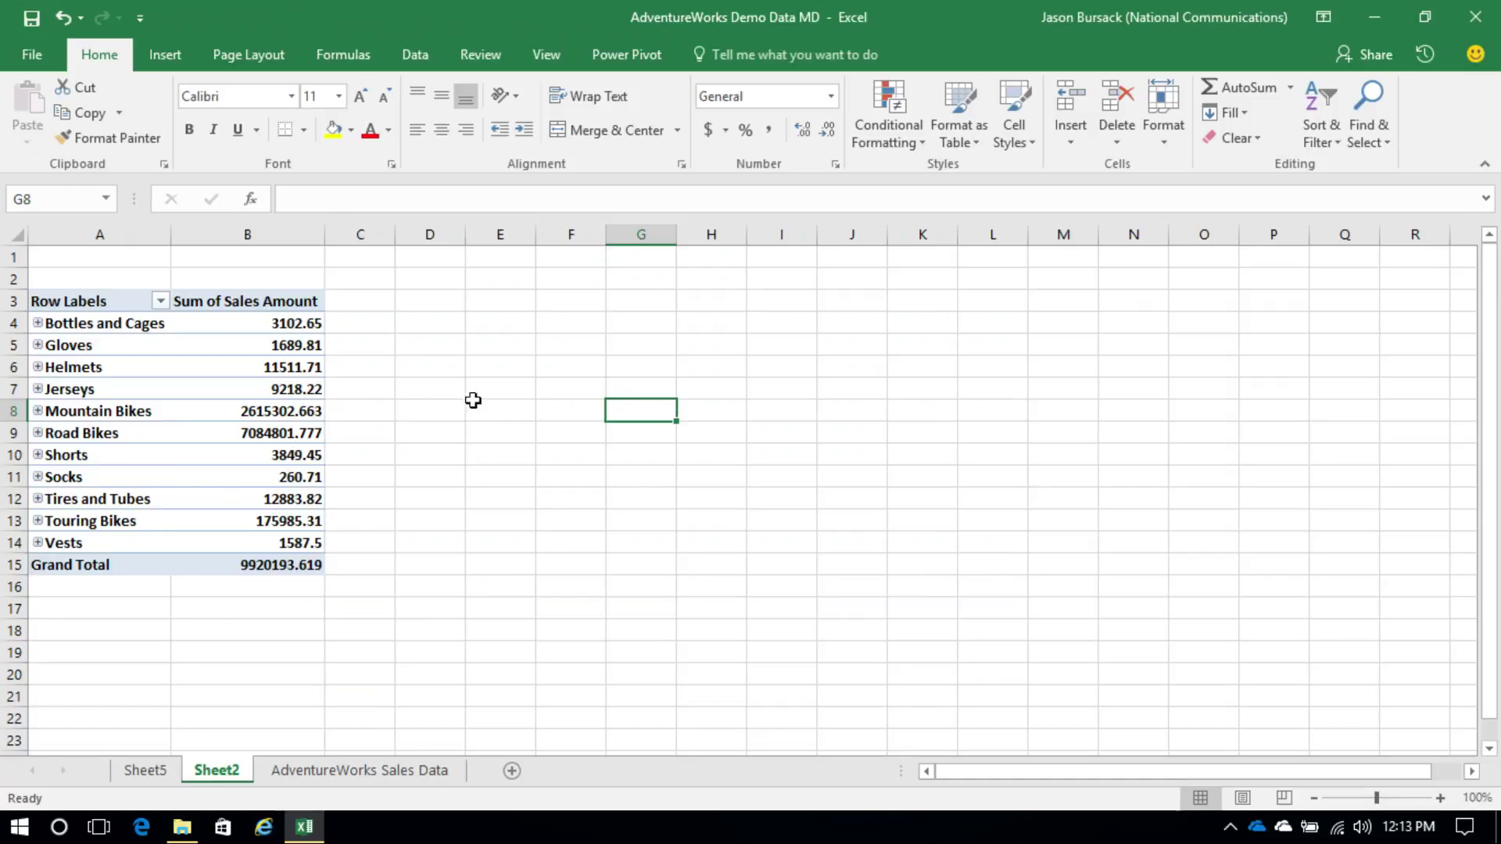
Step: Apply the purple Light PivotTable style with shaded header and grand total rows to the Sheet2 PivotTable
{"action": "left_click", "coordinate": [263, 431]}
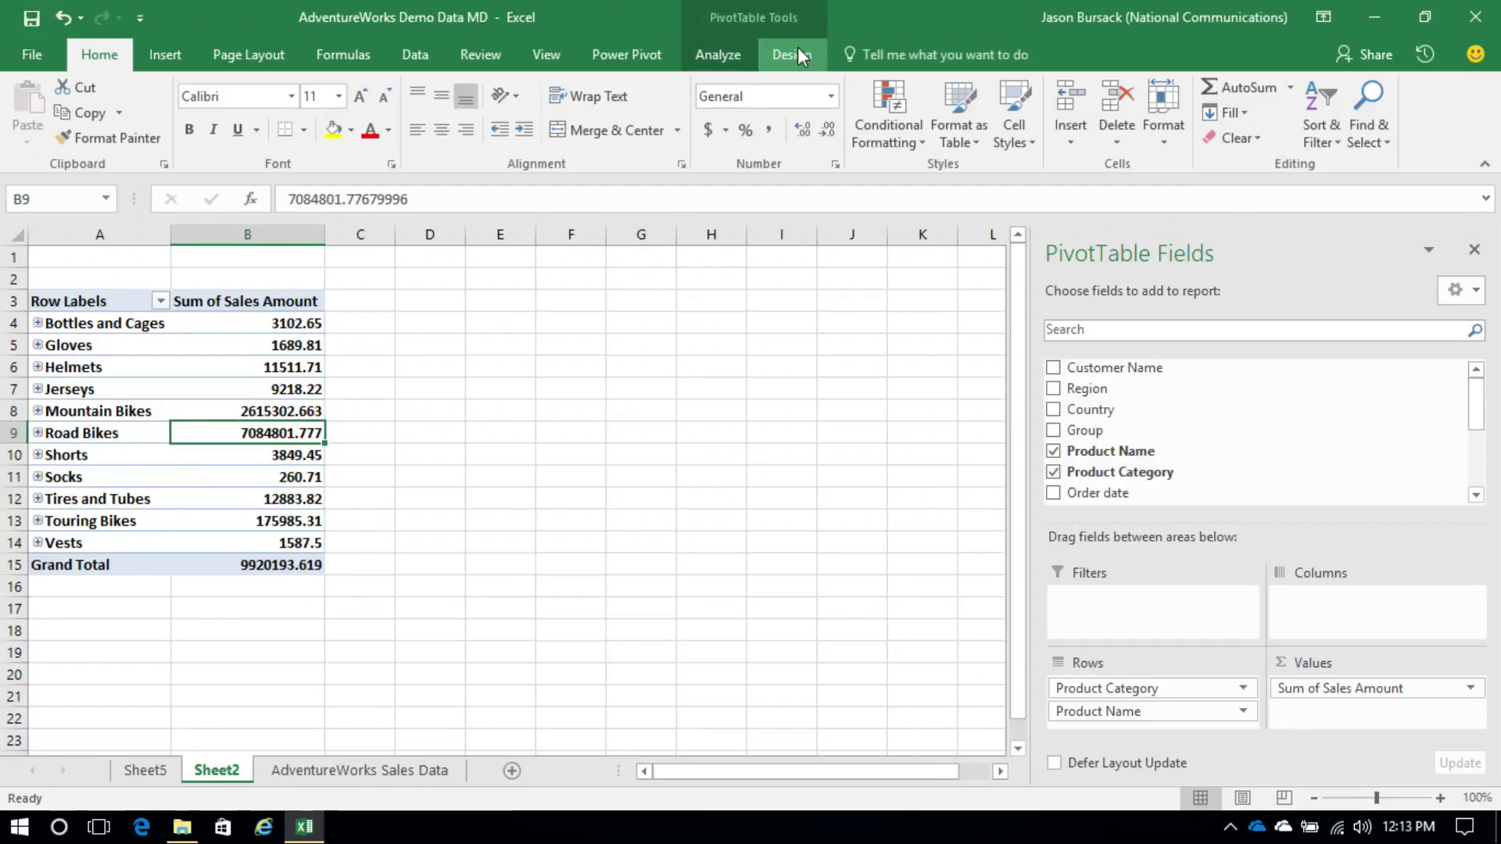
{"action": "left_click", "coordinate": [791, 49]}
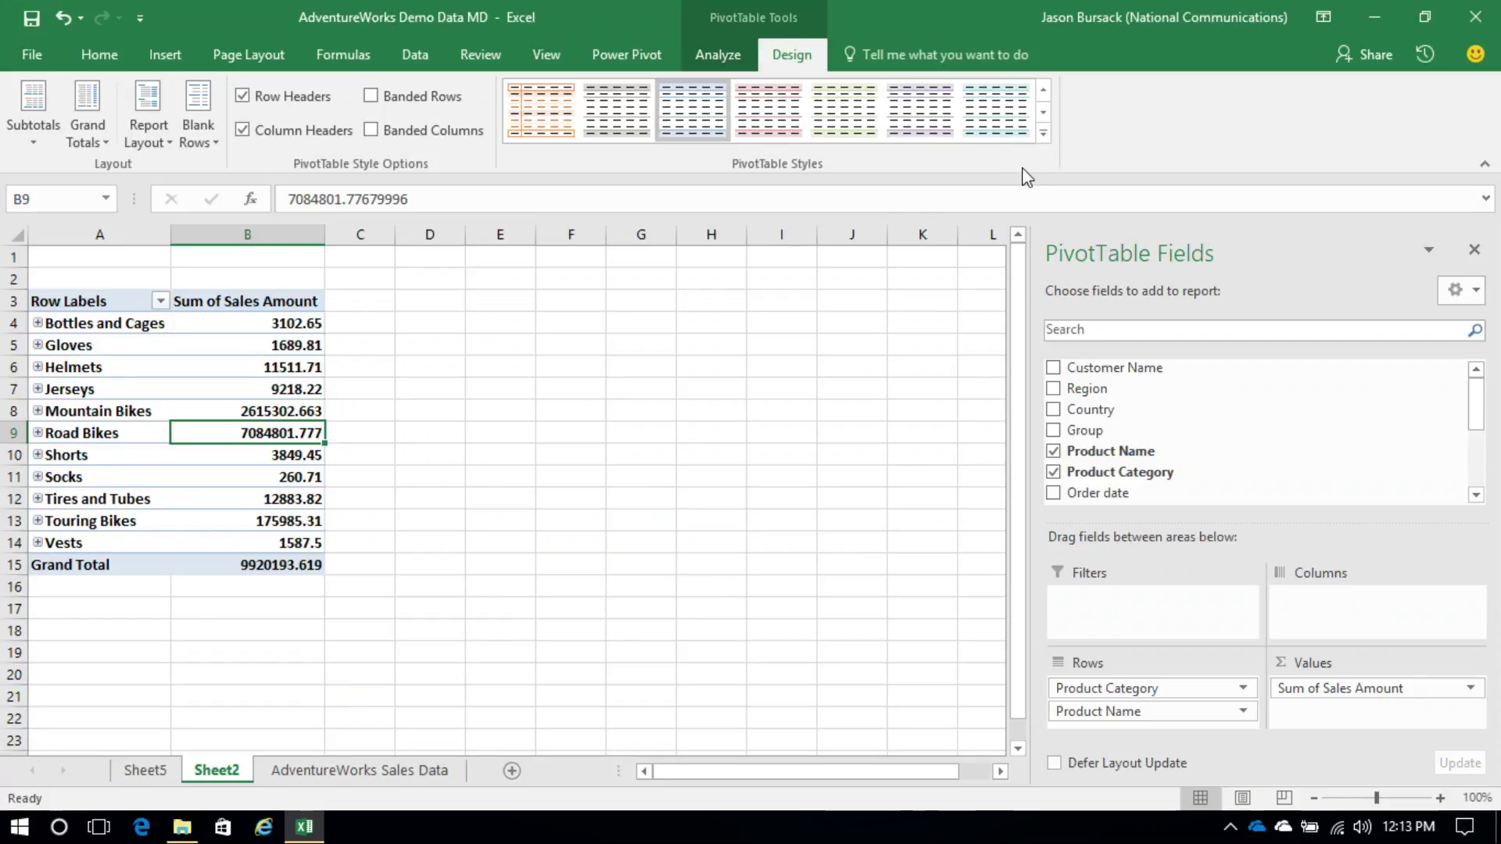
{"action": "left_click", "coordinate": [1042, 114]}
{"action": "left_click", "coordinate": [1040, 94]}
{"action": "left_click", "coordinate": [1044, 135]}
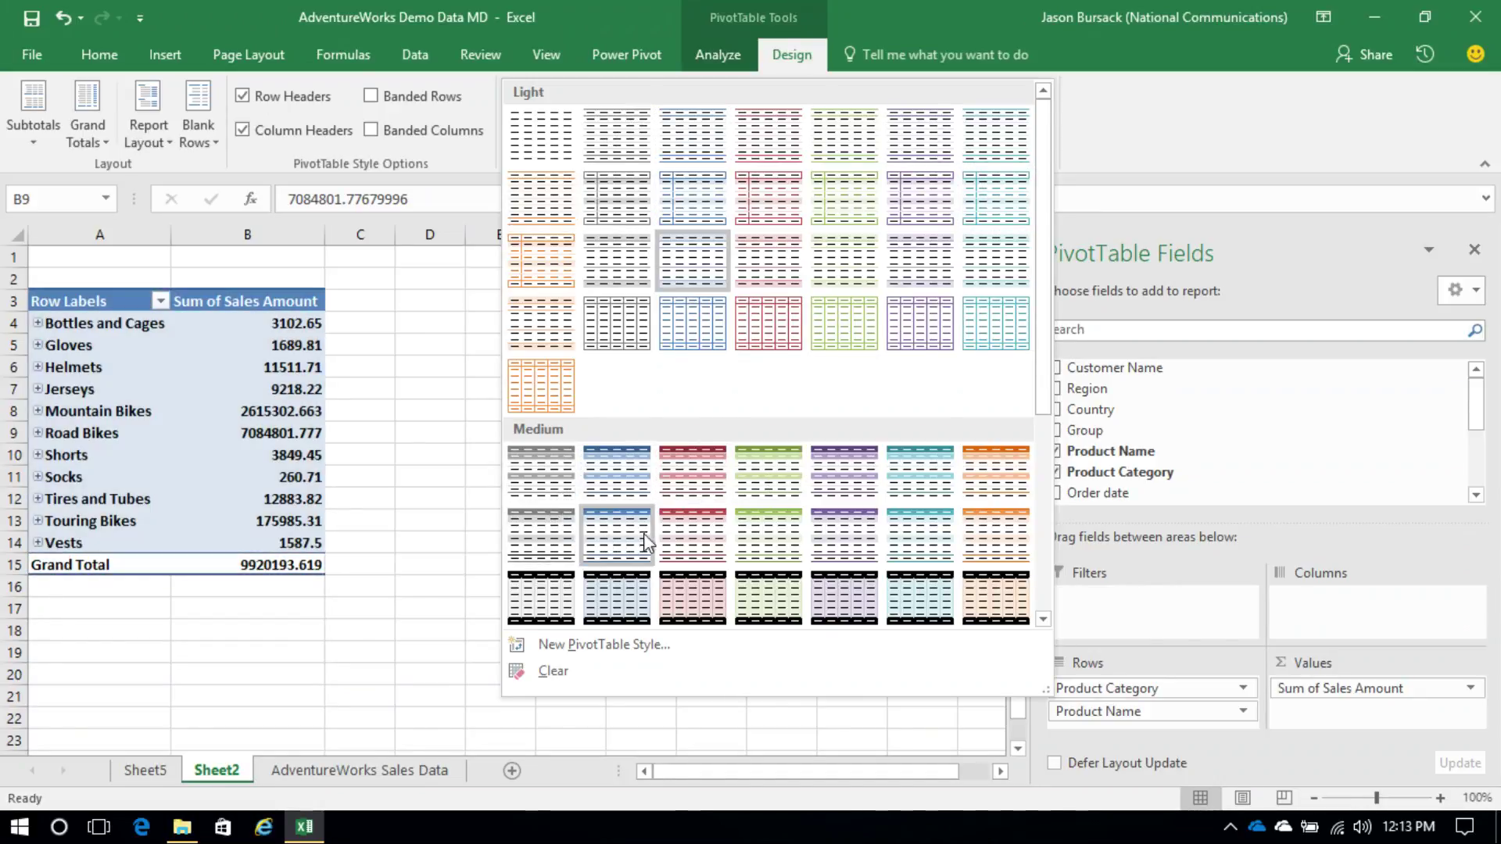
{"action": "scroll", "coordinate": [563, 516], "scroll_direction": "down", "scroll_amount": 3}
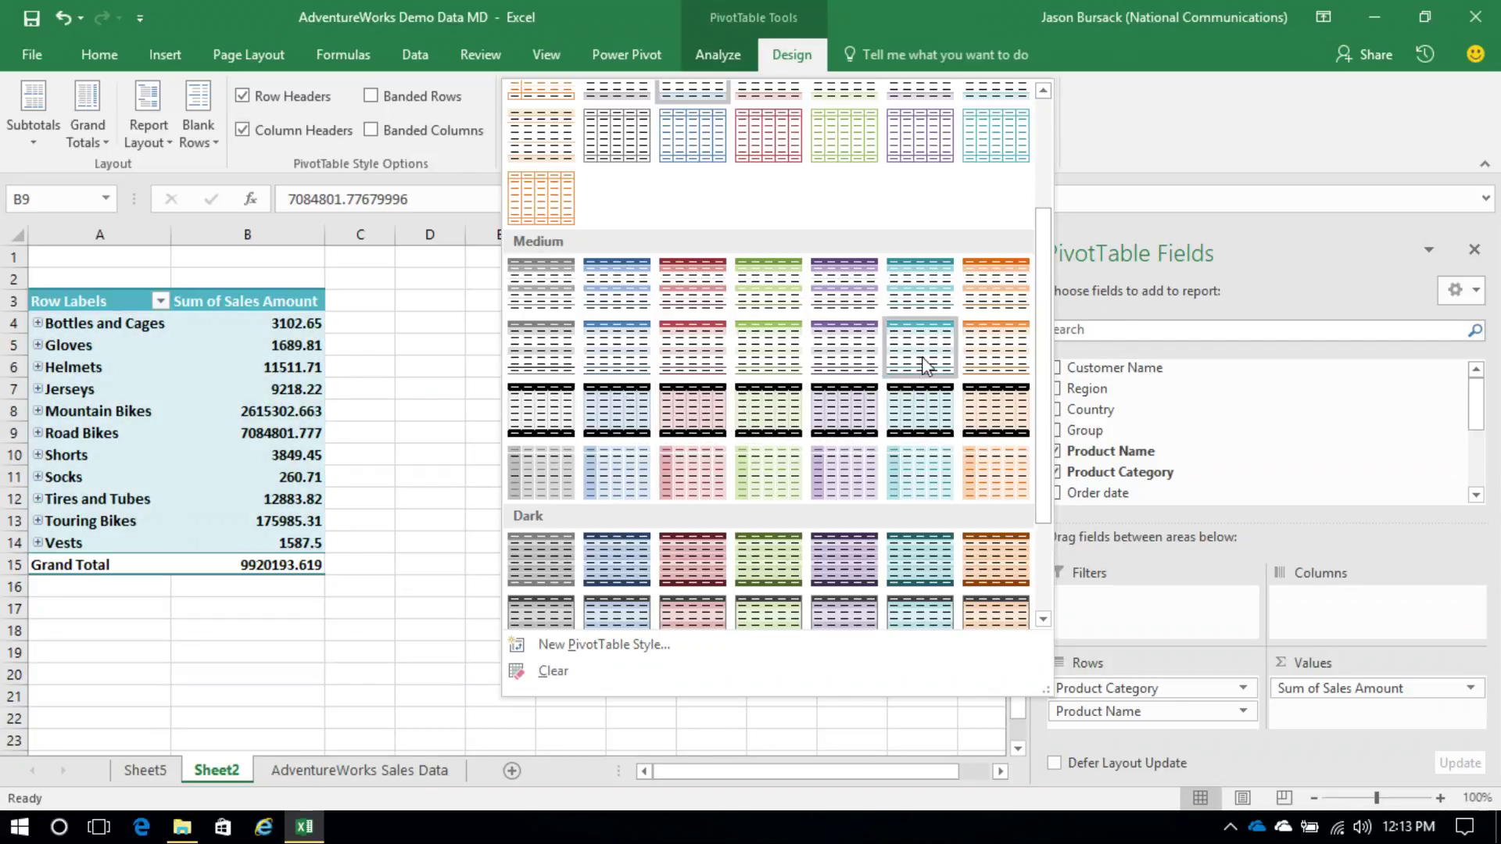
{"action": "scroll", "coordinate": [997, 416], "scroll_direction": "down", "scroll_amount": 3}
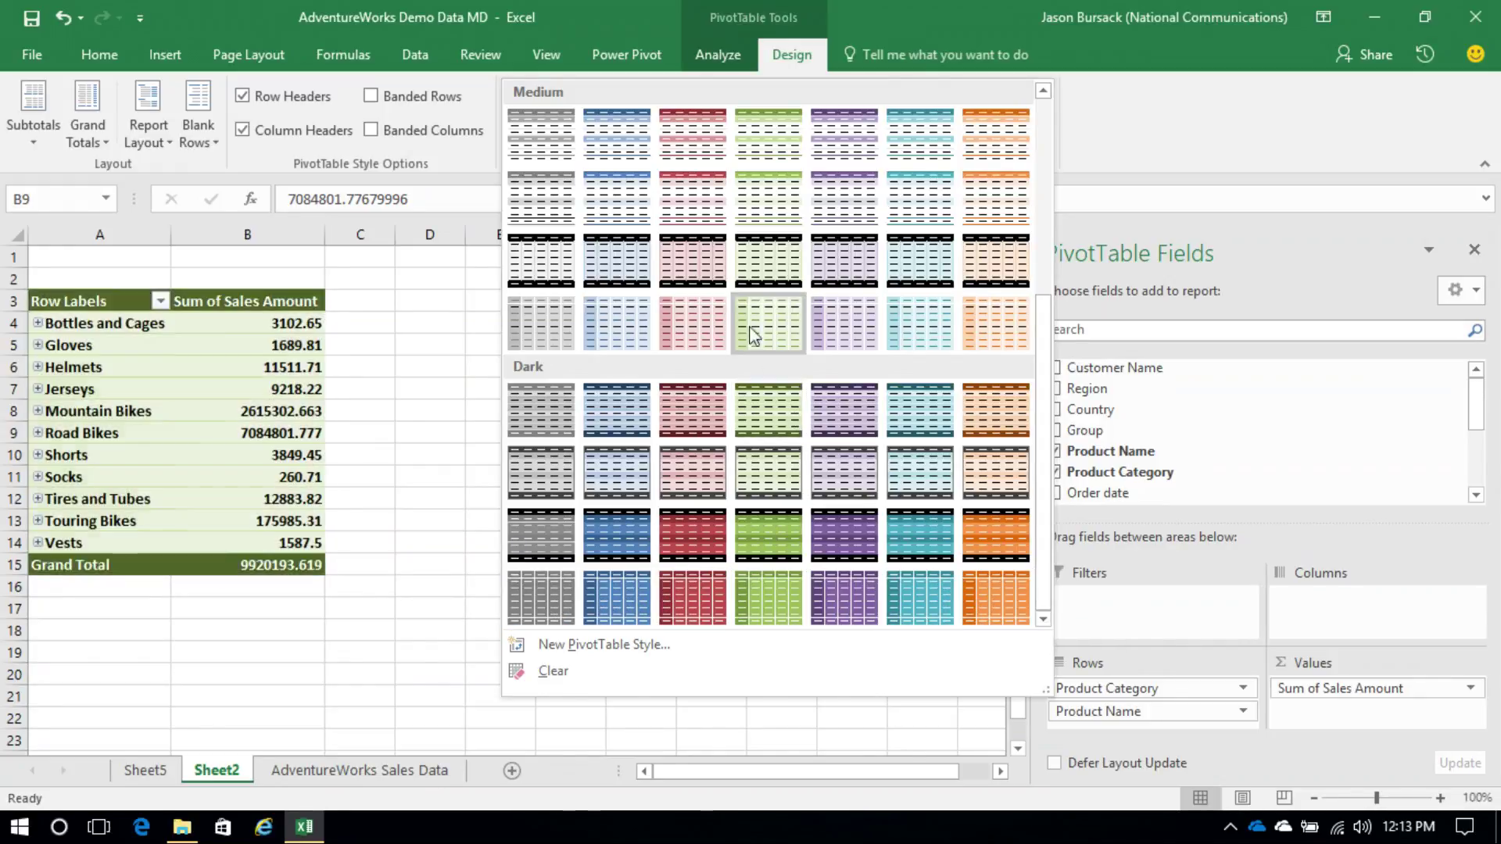
{"action": "scroll", "coordinate": [766, 333], "scroll_direction": "up", "scroll_amount": 5}
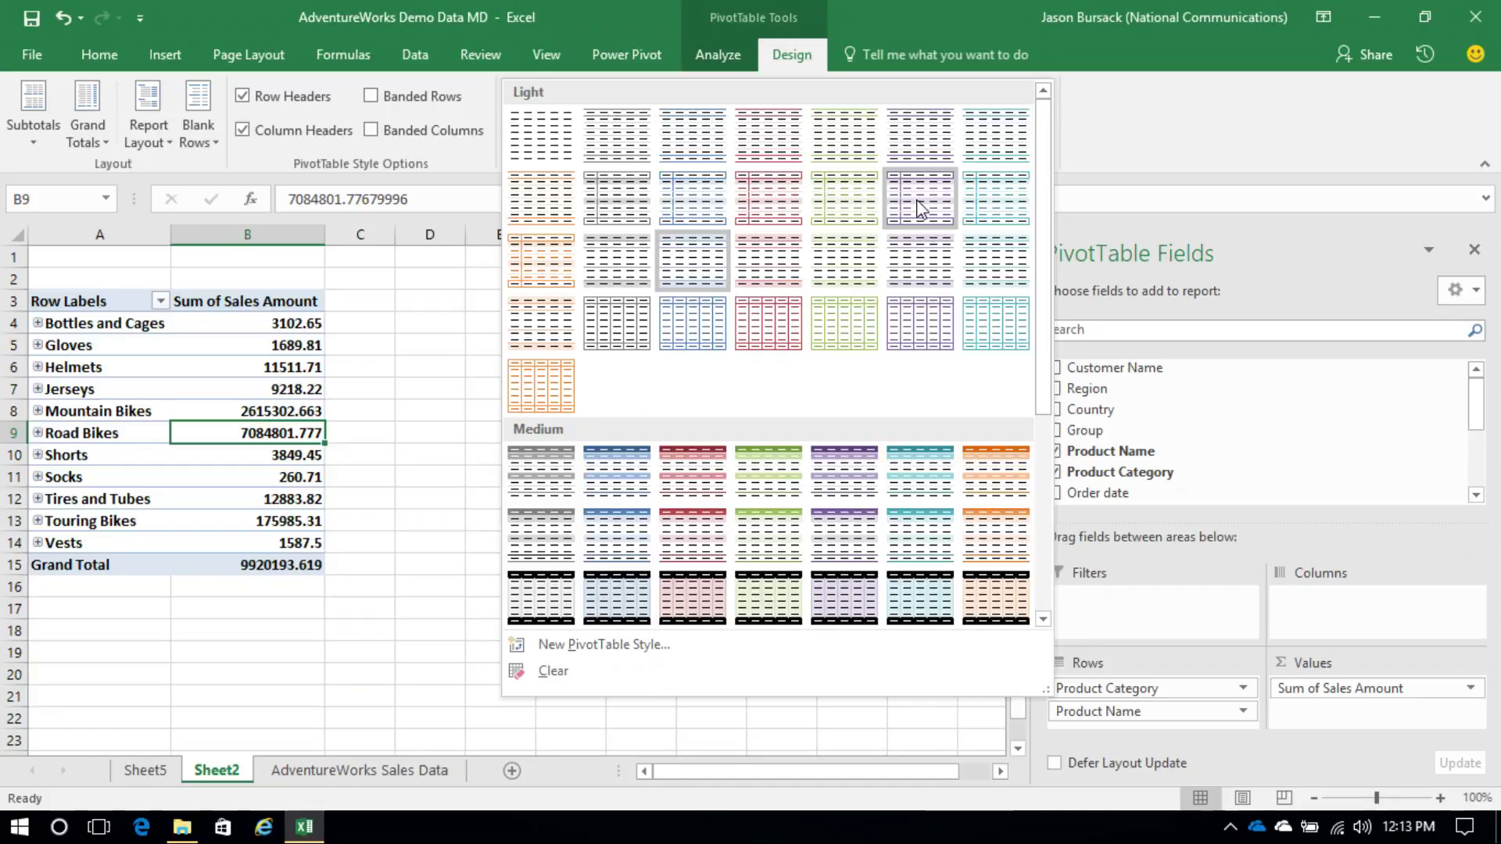
{"action": "left_click", "coordinate": [930, 261]}
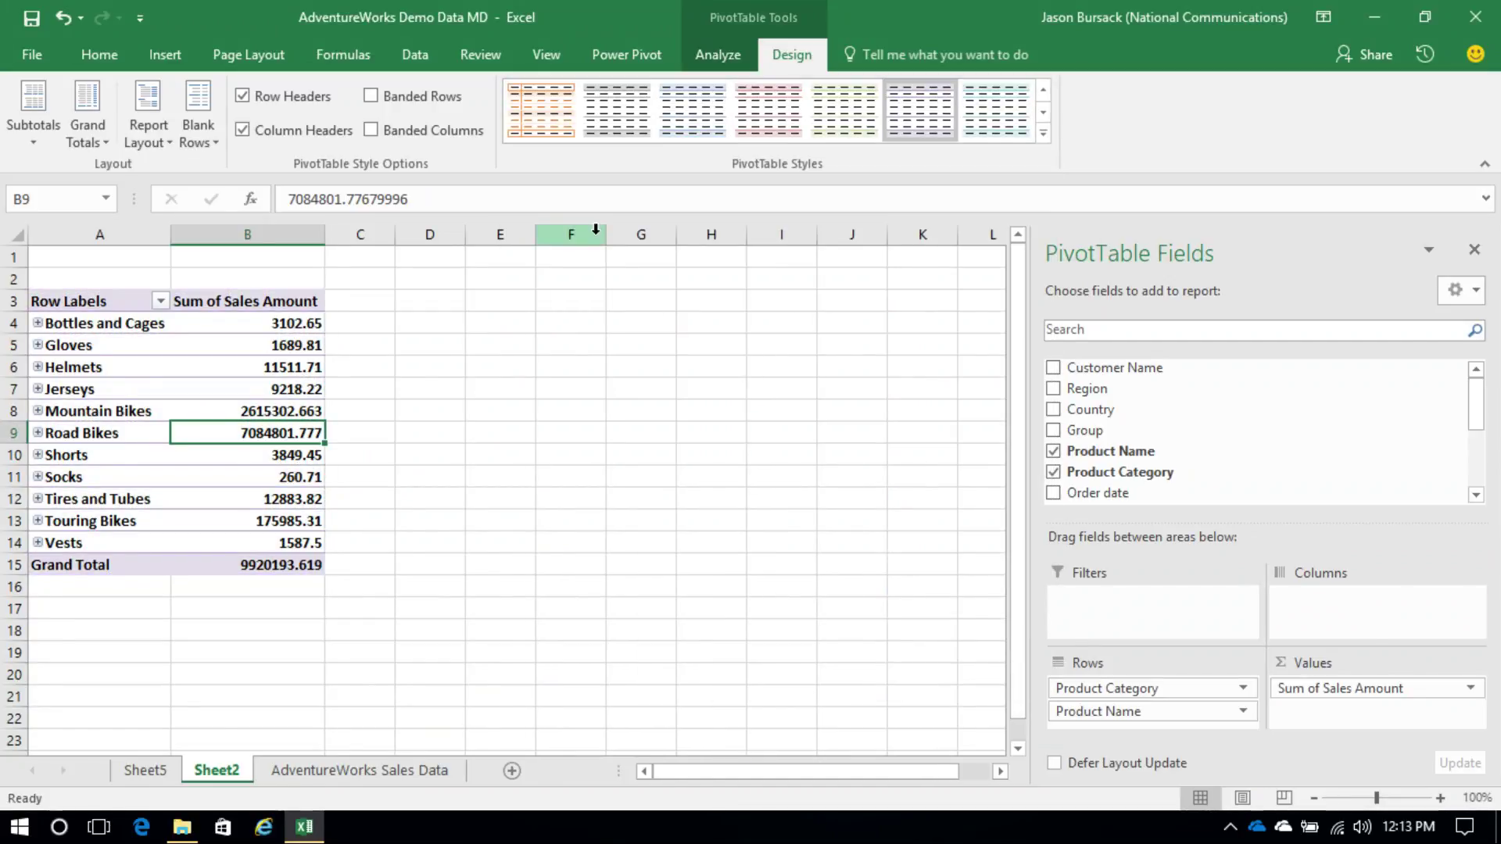
Step: Try banded rows and banded columns on the PivotTable, switching each option off again
{"action": "left_click", "coordinate": [371, 97]}
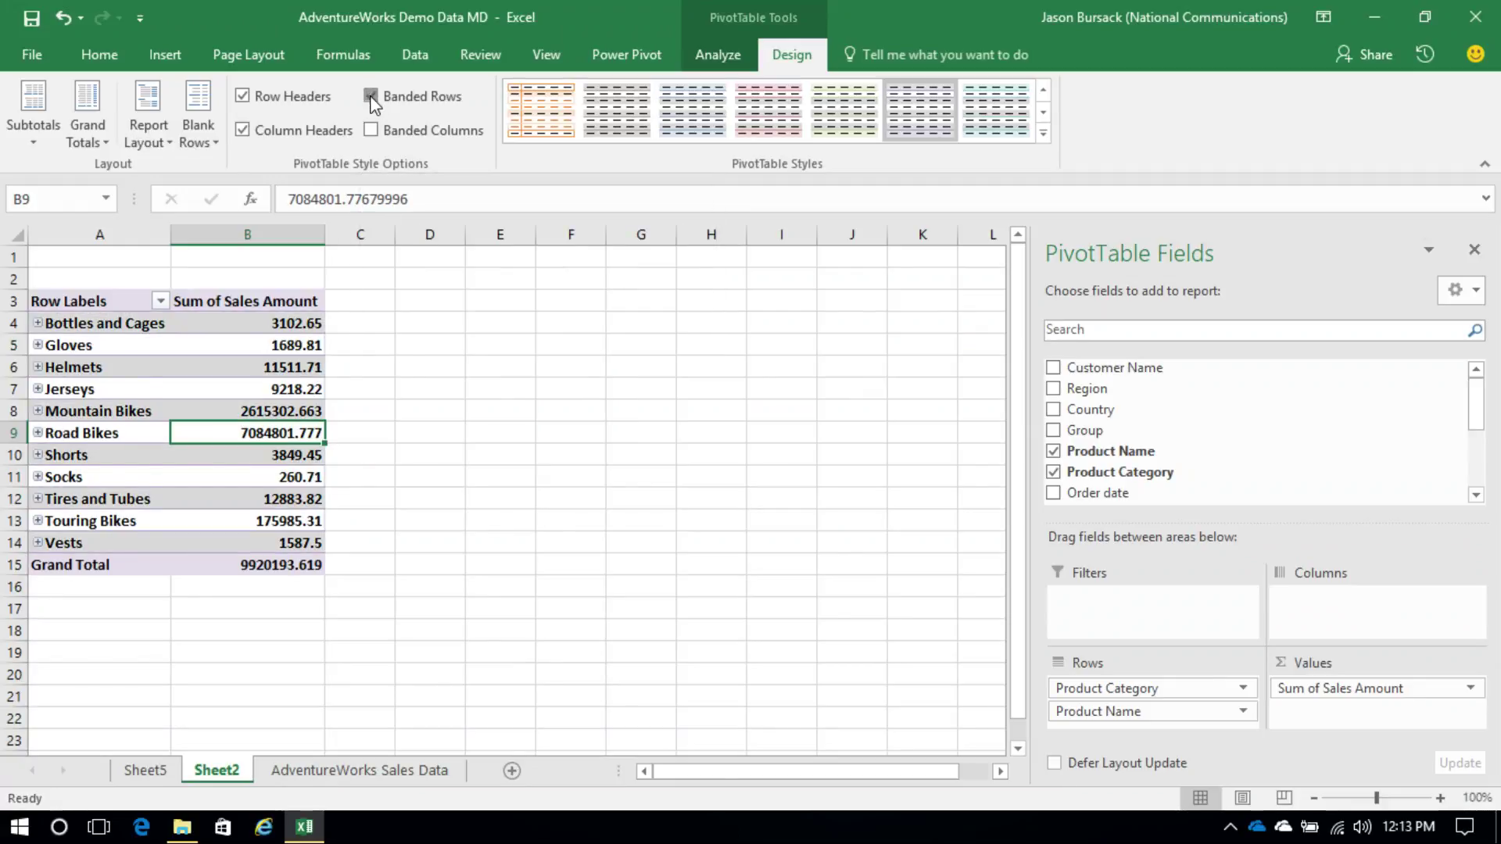
{"action": "left_click", "coordinate": [371, 97]}
{"action": "left_click", "coordinate": [369, 130]}
{"action": "left_click", "coordinate": [370, 130]}
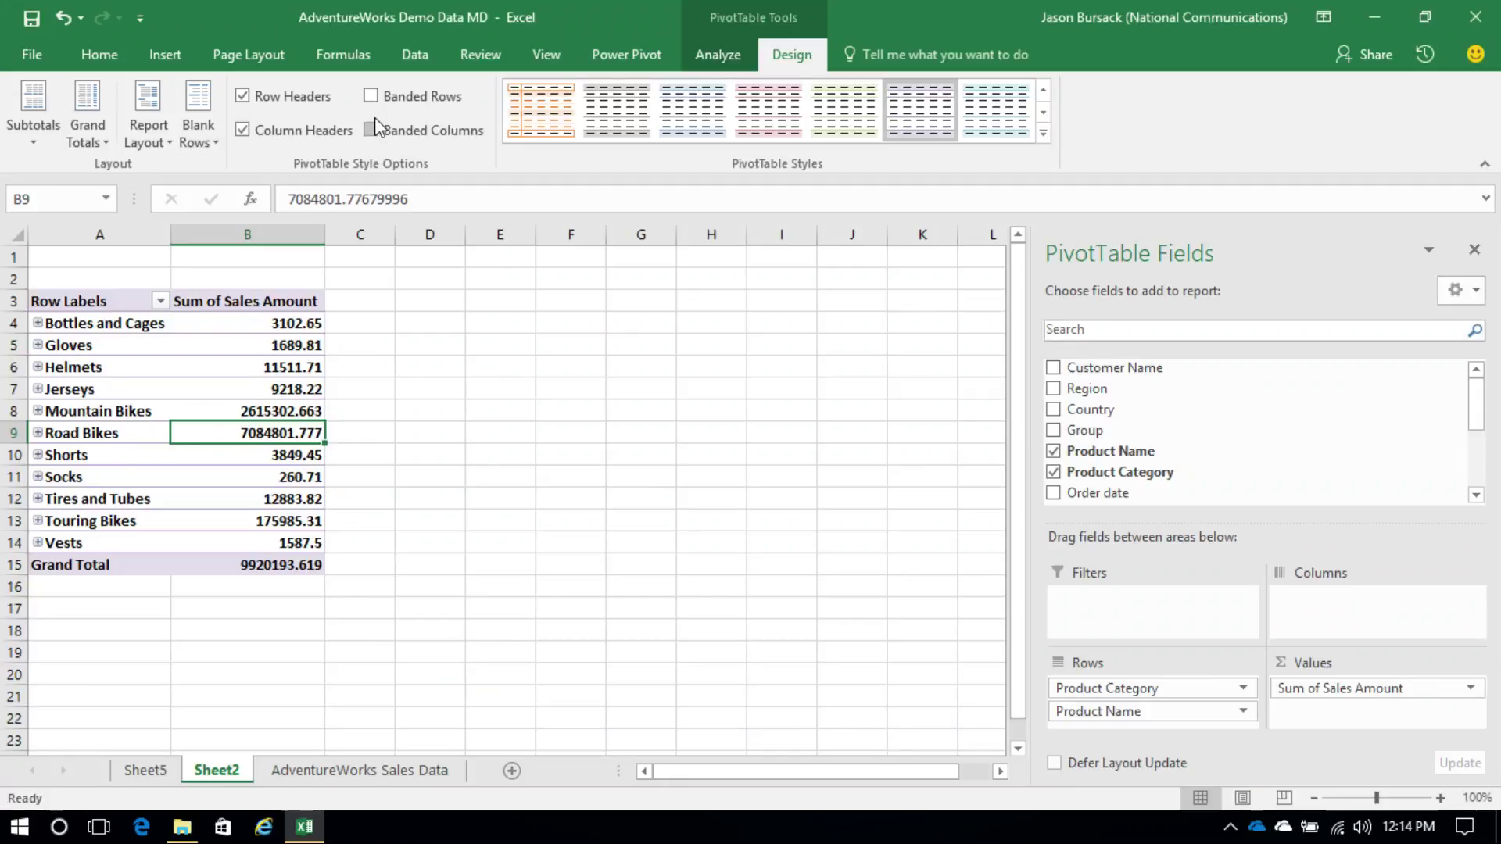
{"action": "left_click", "coordinate": [27, 141]}
{"action": "left_click", "coordinate": [29, 139]}
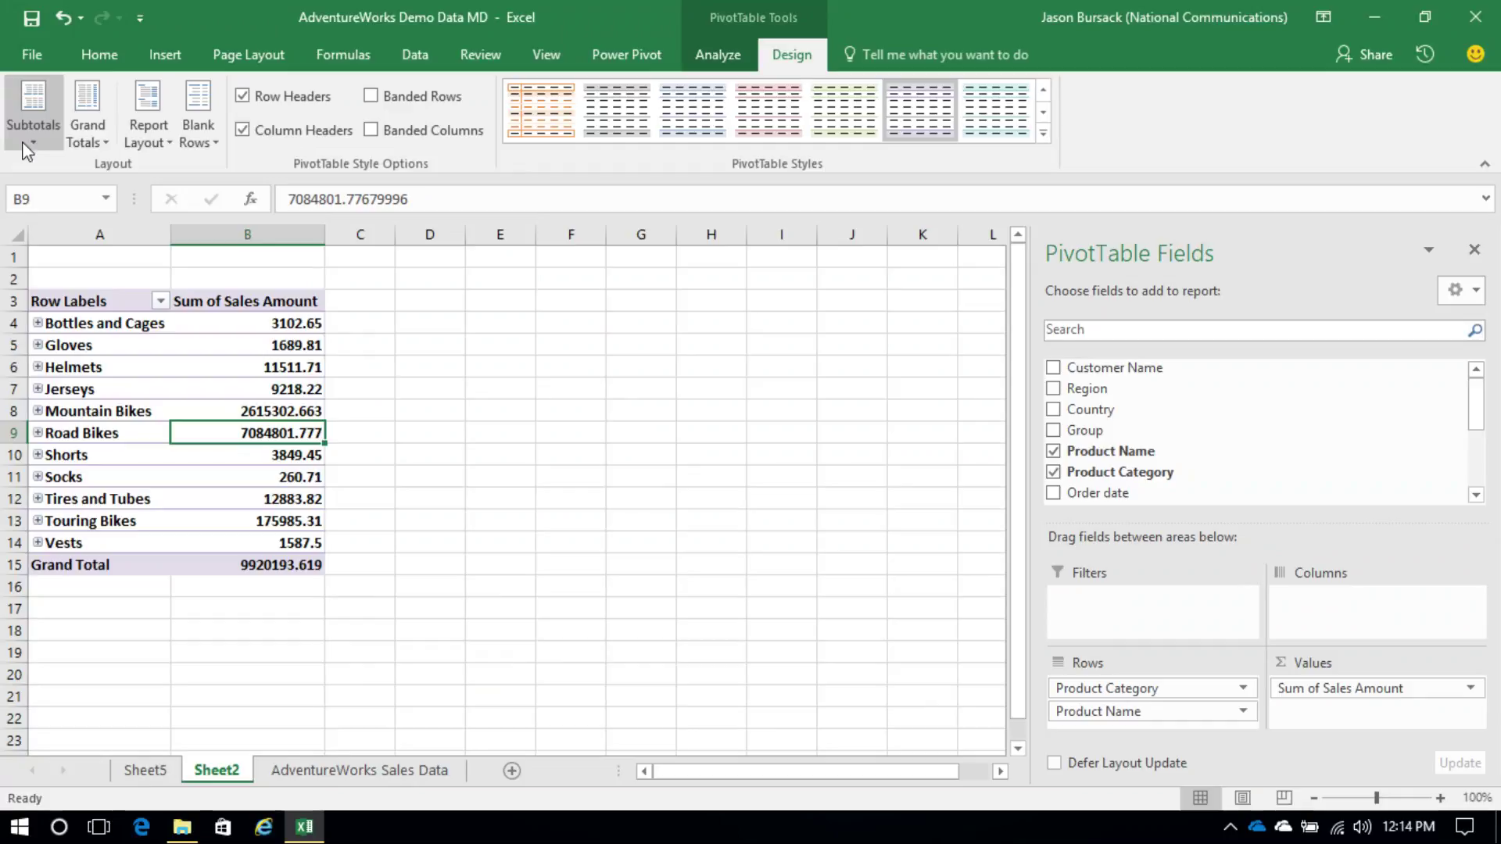
{"action": "left_click", "coordinate": [86, 142]}
{"action": "left_click", "coordinate": [86, 145]}
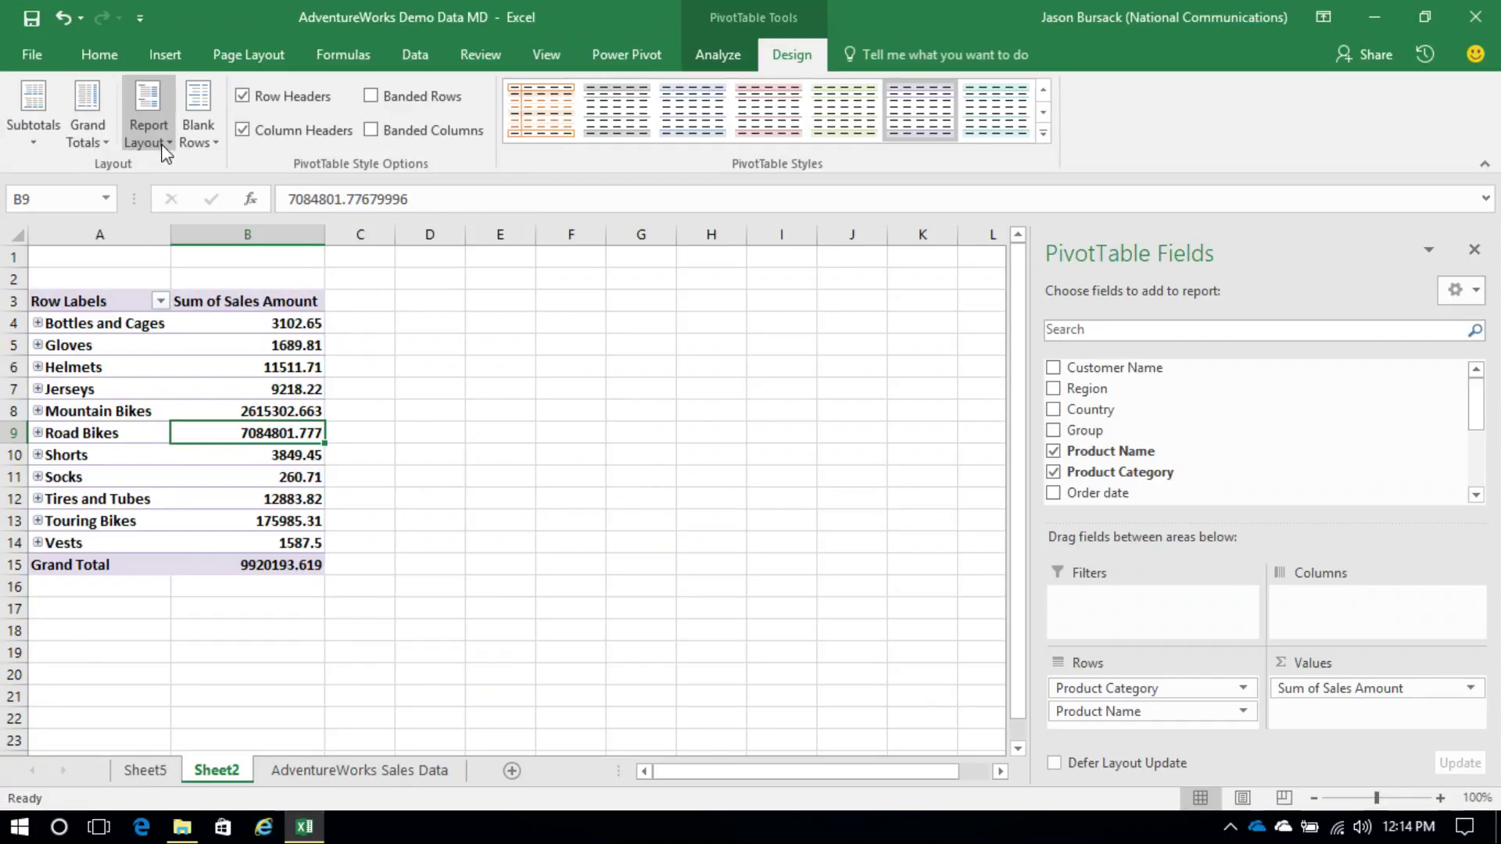
{"action": "left_click", "coordinate": [163, 144]}
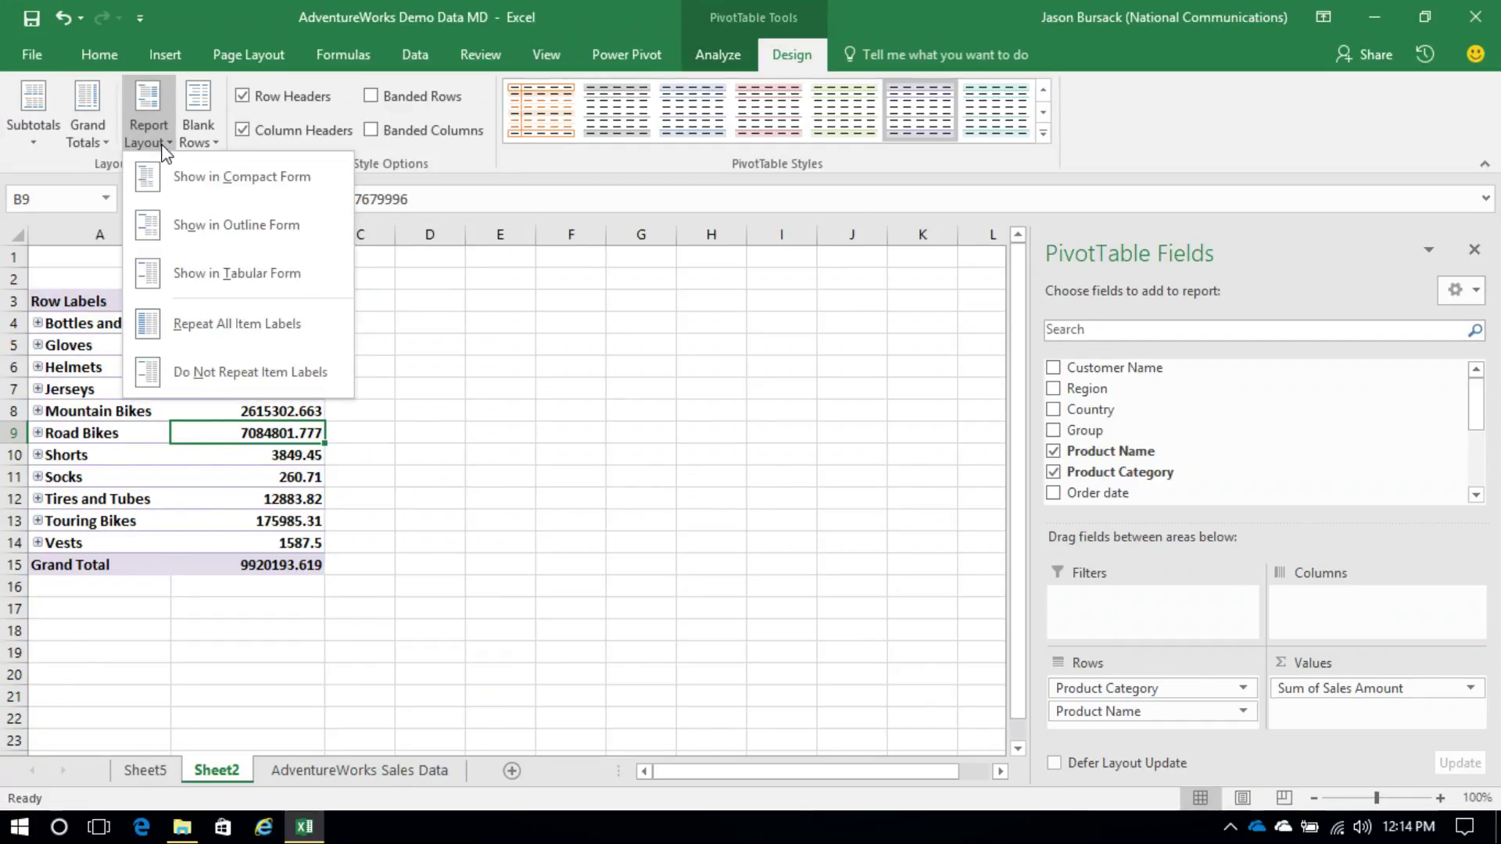
{"action": "left_click", "coordinate": [201, 141]}
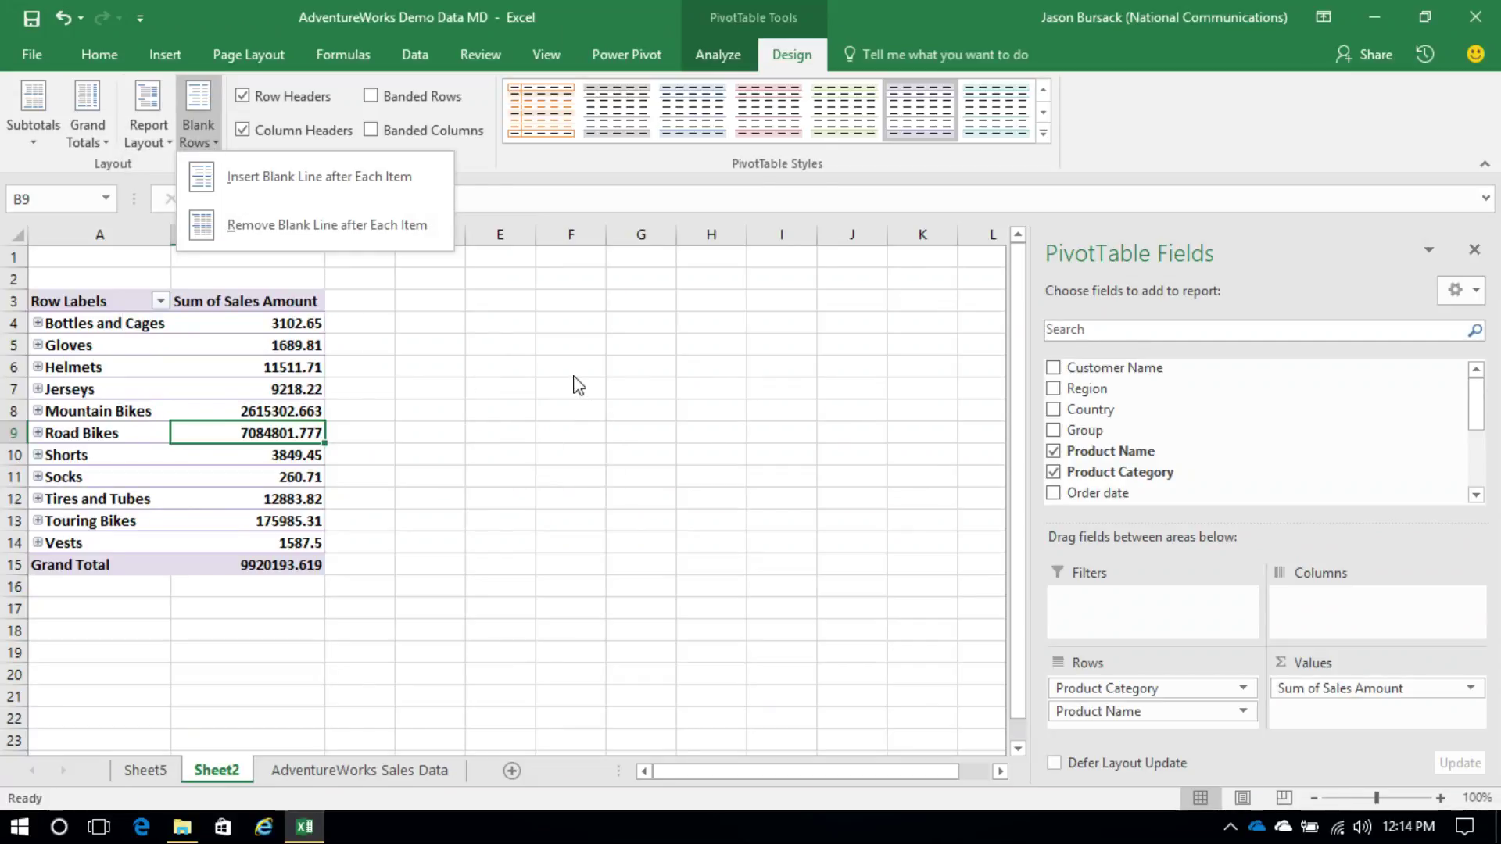
{"action": "left_click", "coordinate": [618, 435]}
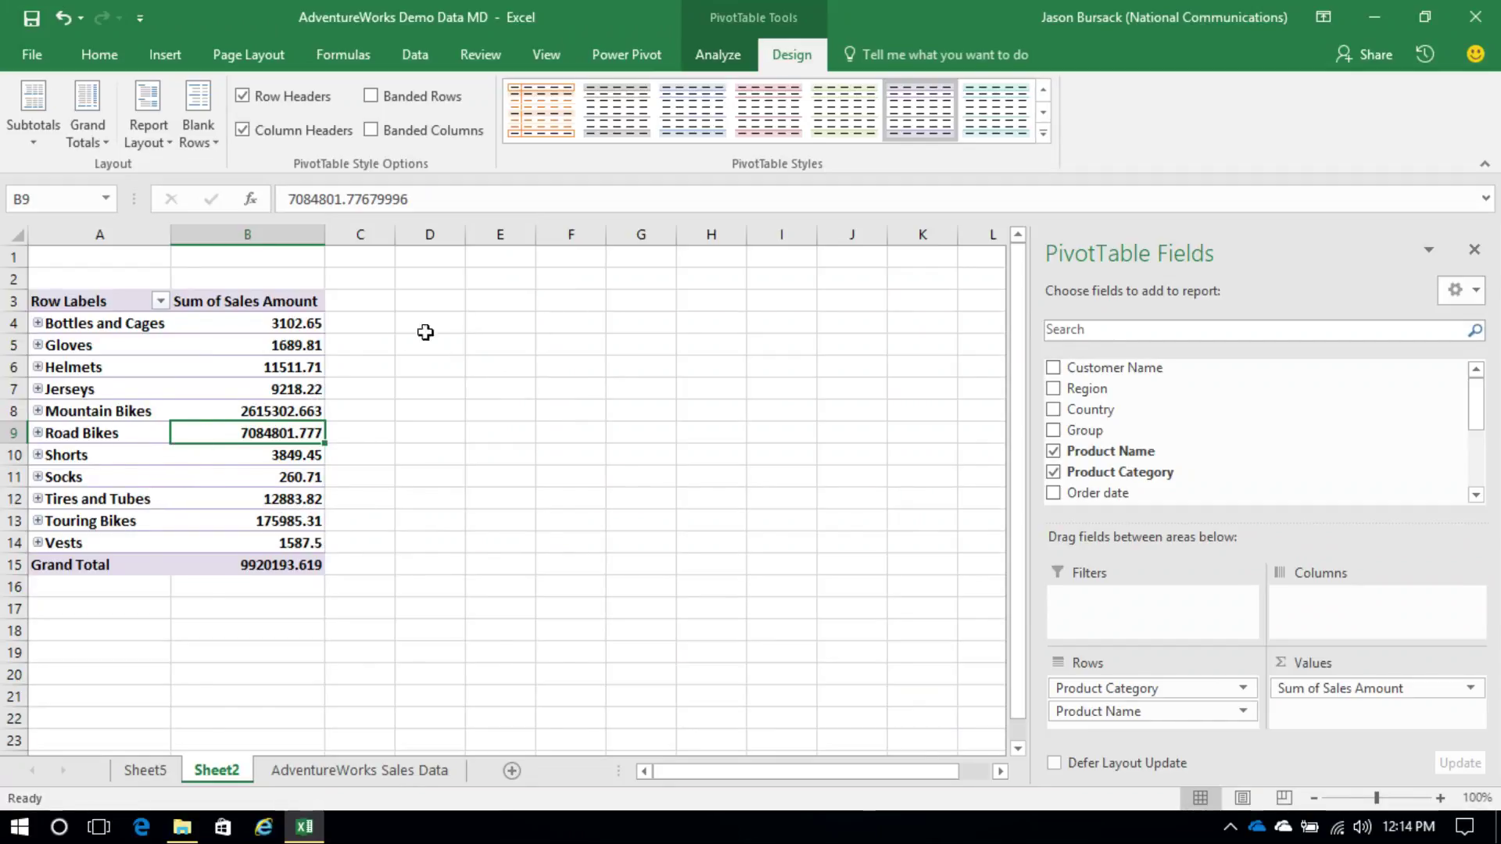
Step: Expand and collapse the Socks category, and expand the Jerseys category in the Sheet2 PivotTable
{"action": "left_click", "coordinate": [37, 477]}
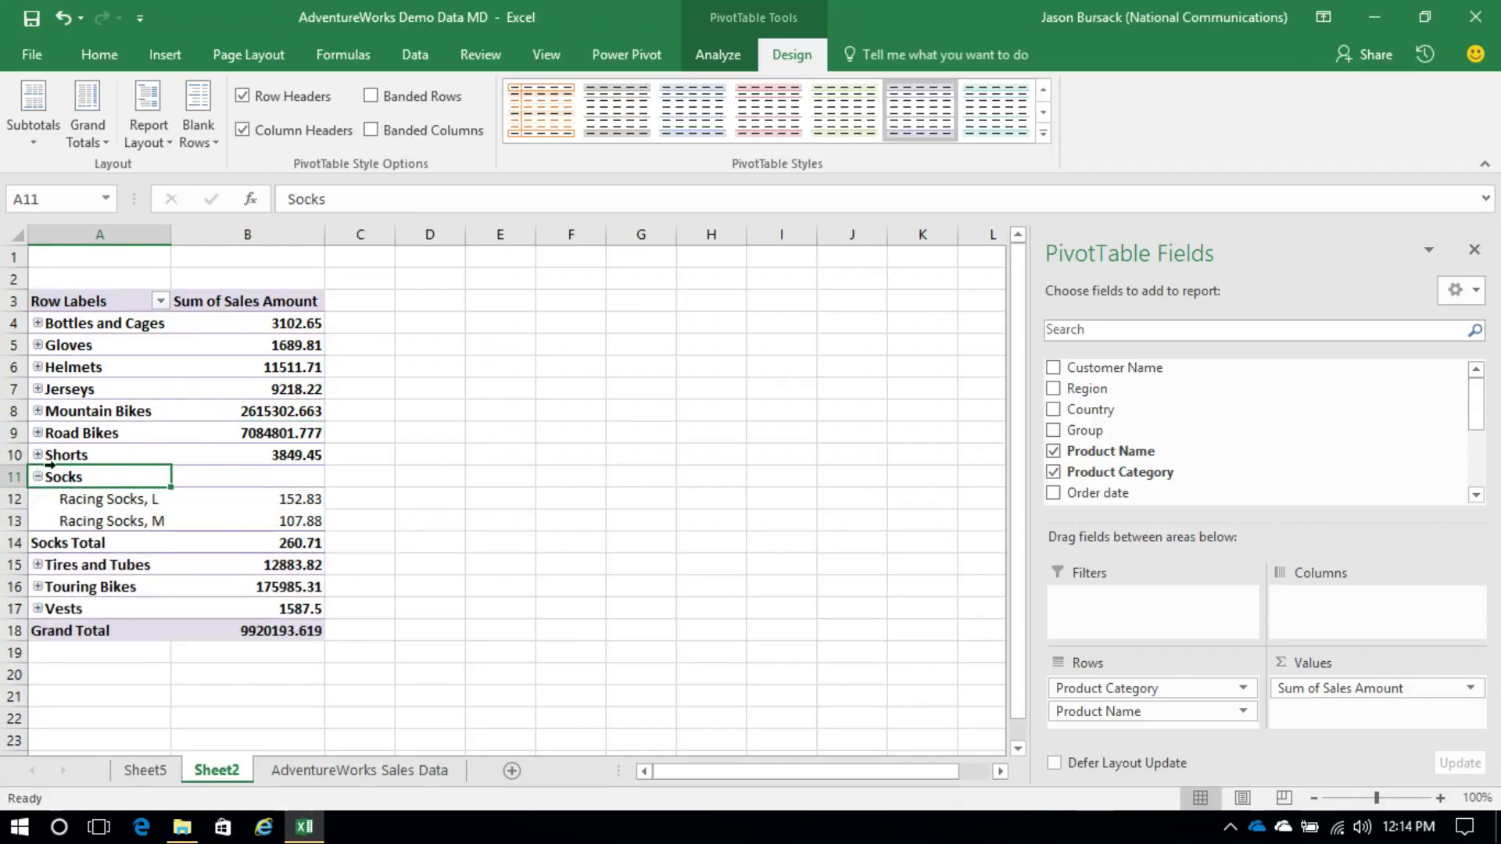
{"action": "left_click", "coordinate": [37, 477]}
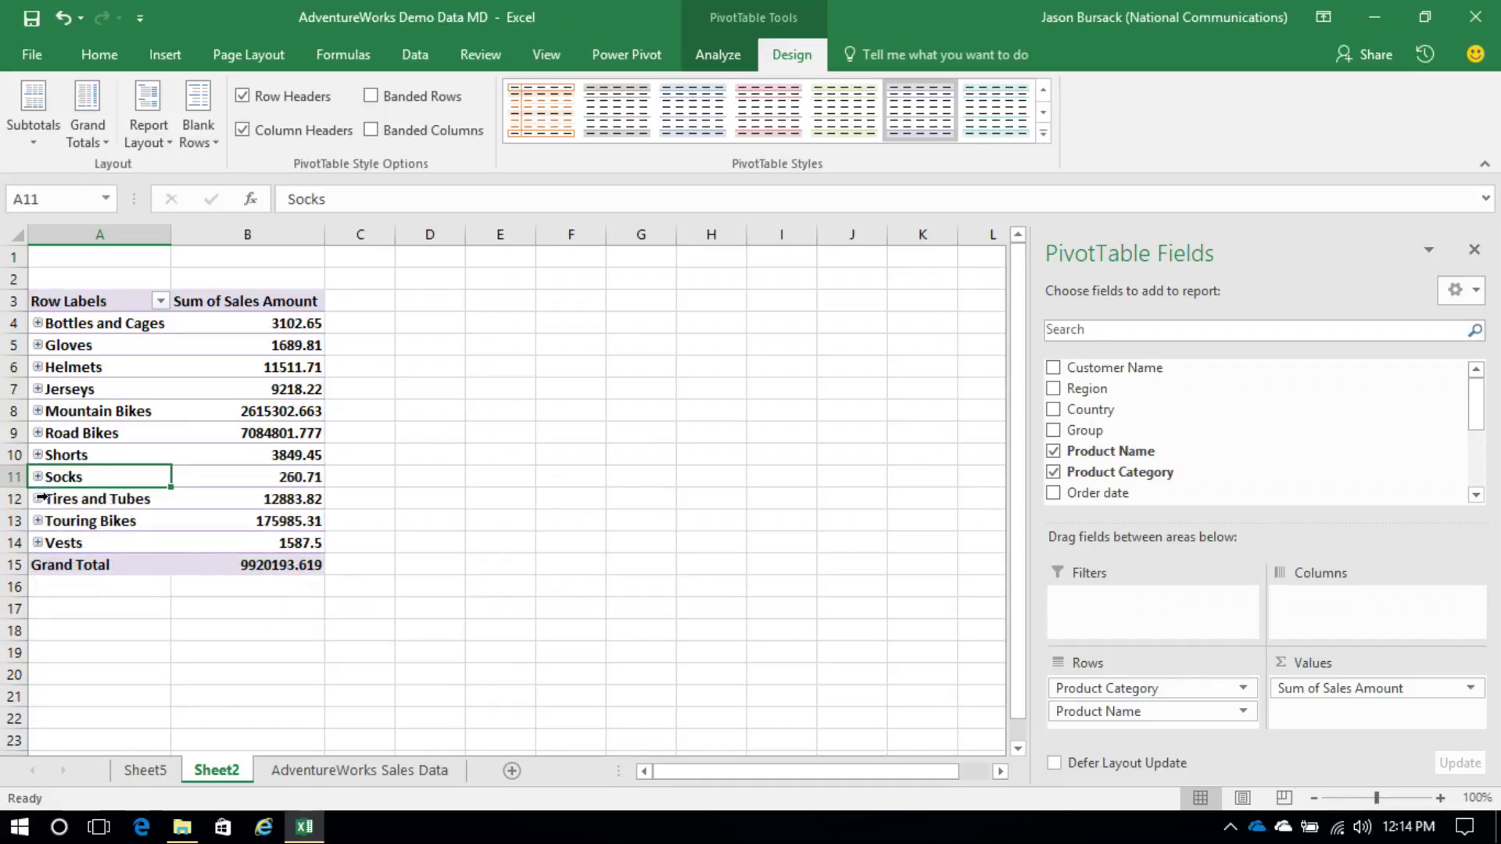
{"action": "left_click", "coordinate": [37, 388]}
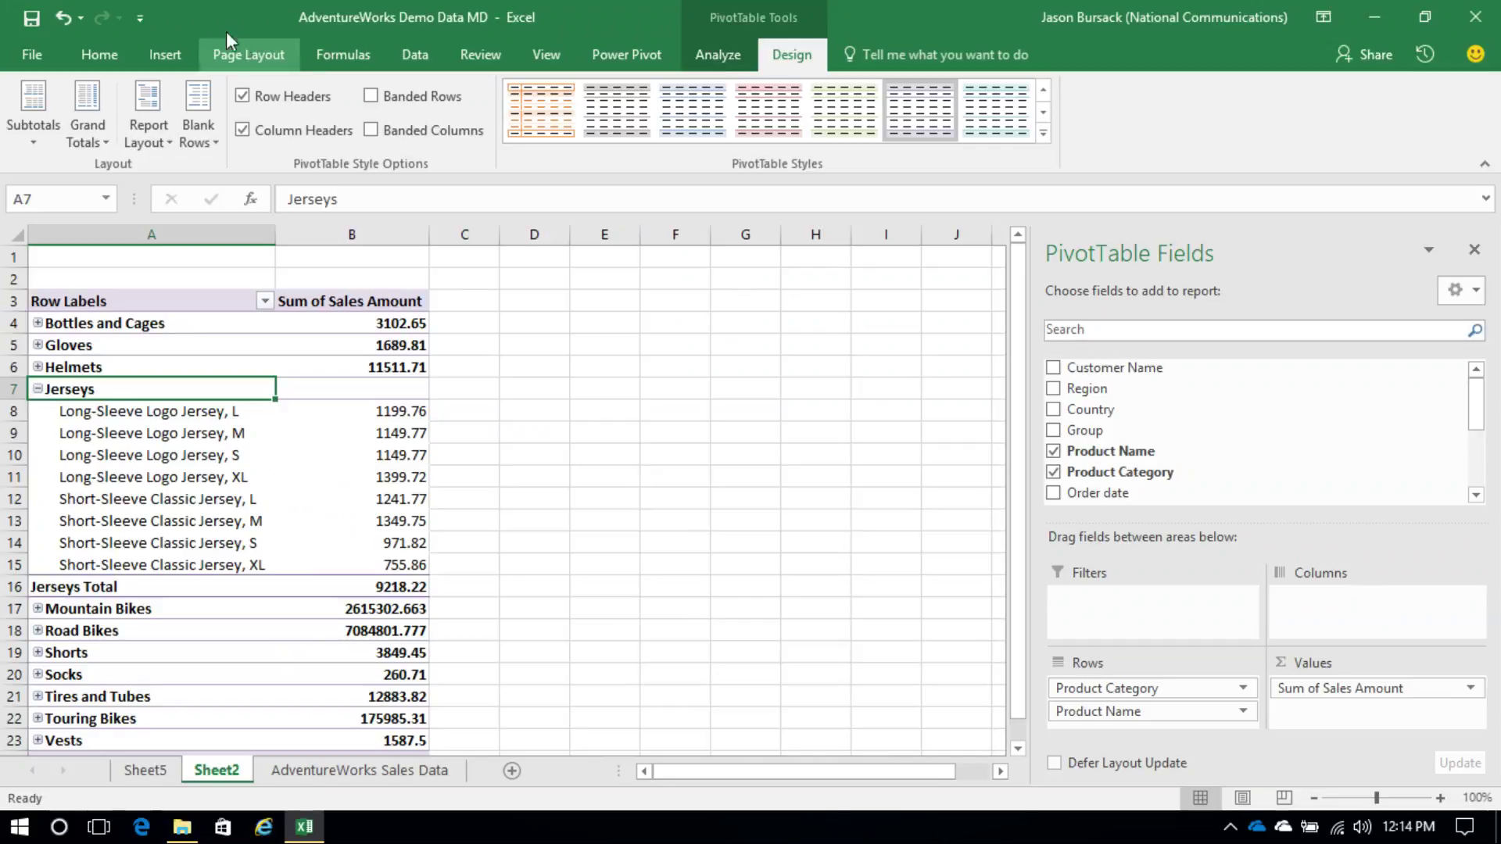
Step: Start a new conditional formatting rule with the Icon Sets format style for the individual jersey sales amounts in B8:B15
{"action": "left_click", "coordinate": [102, 54]}
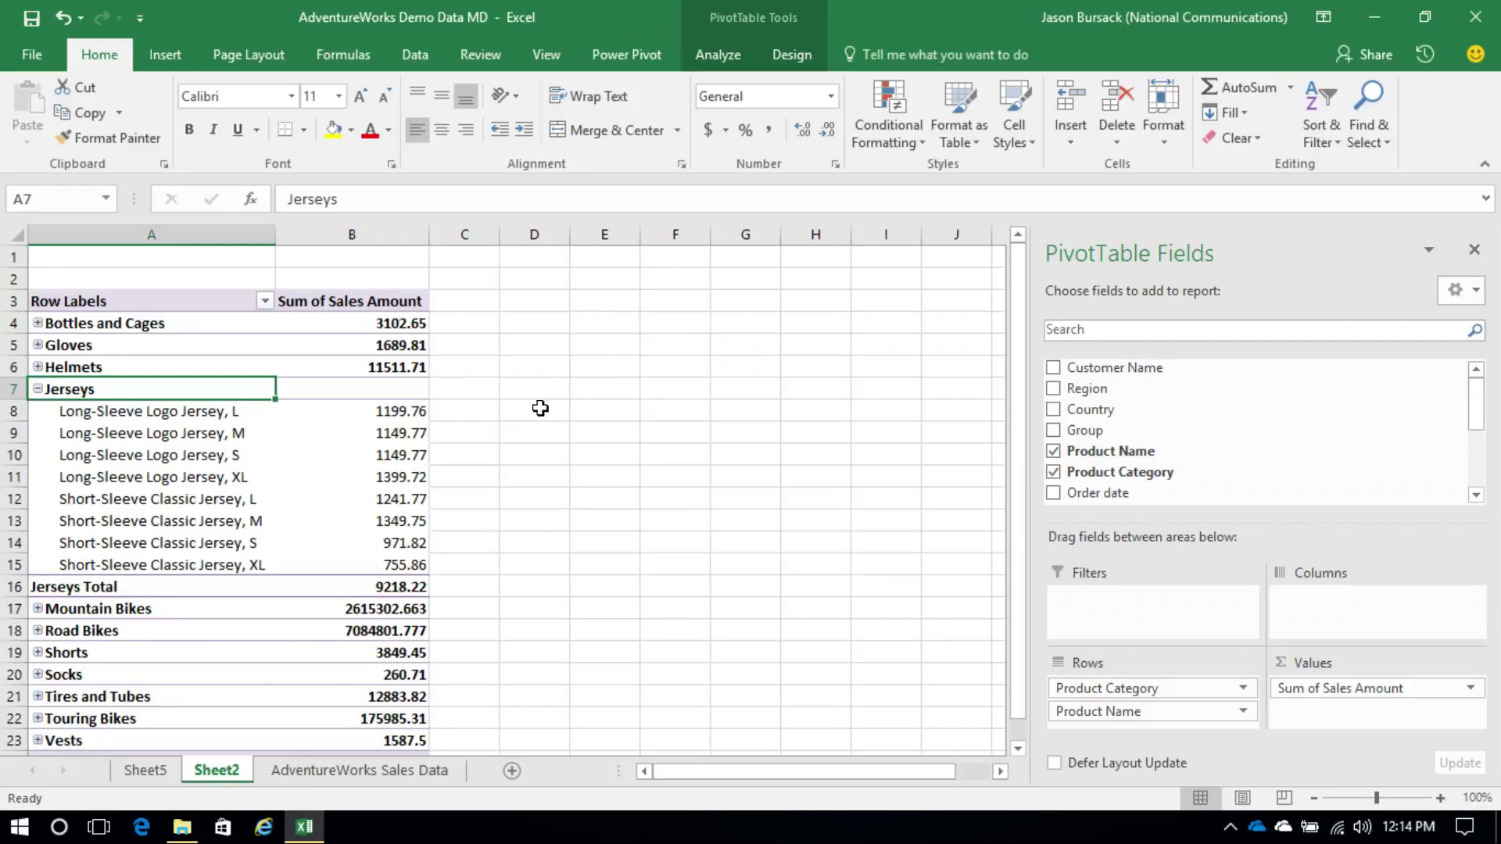
{"action": "left_click_drag", "start_coordinate": [397, 410], "coordinate": [410, 562]}
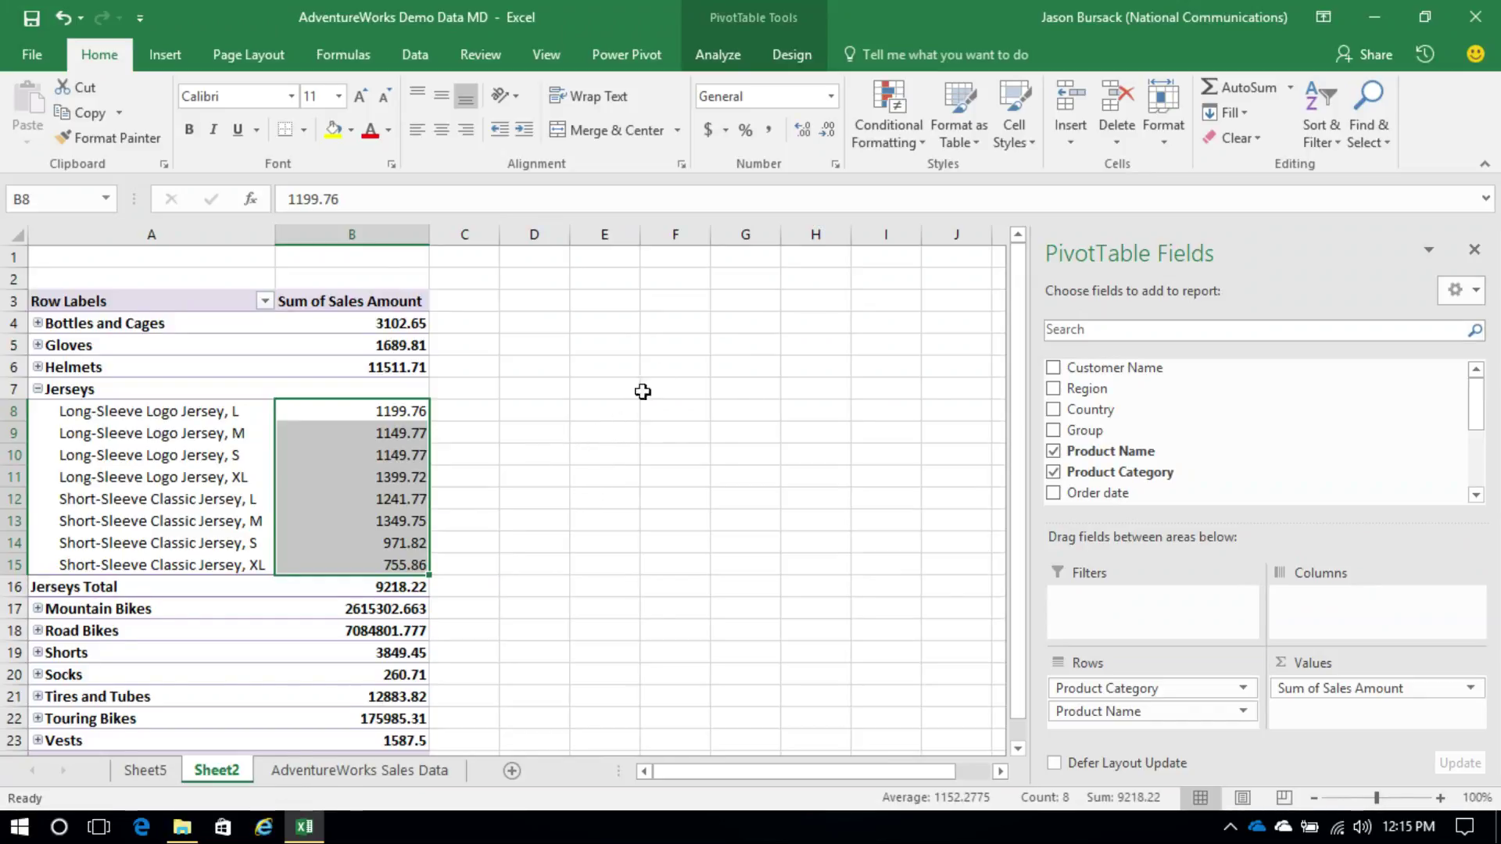
{"action": "left_click", "coordinate": [887, 134]}
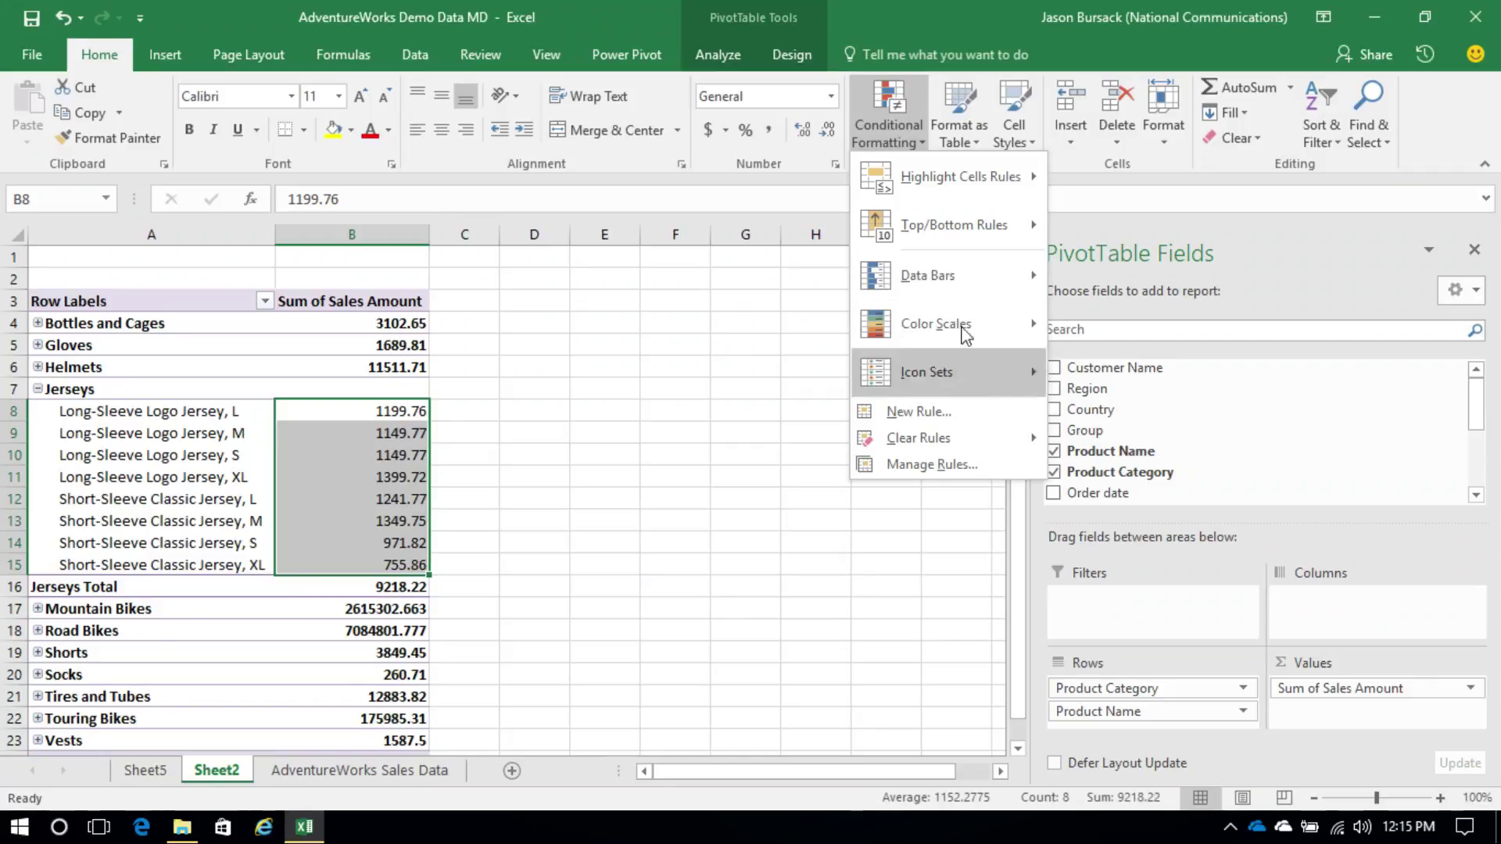
{"action": "left_click", "coordinate": [918, 466]}
{"action": "left_click_drag", "start_coordinate": [851, 328], "coordinate": [914, 150]}
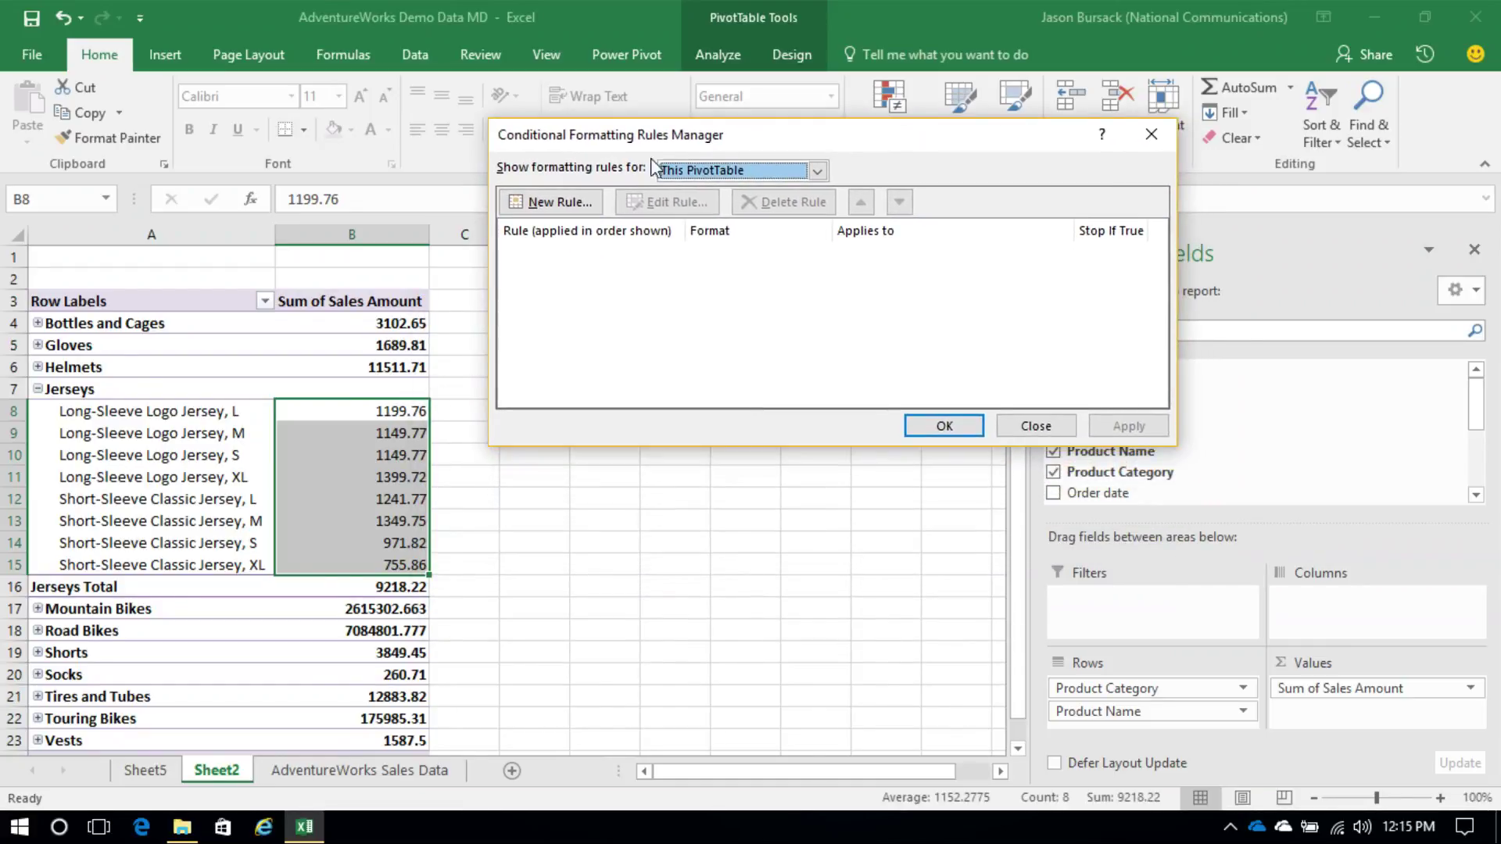
{"action": "left_click", "coordinate": [547, 202]}
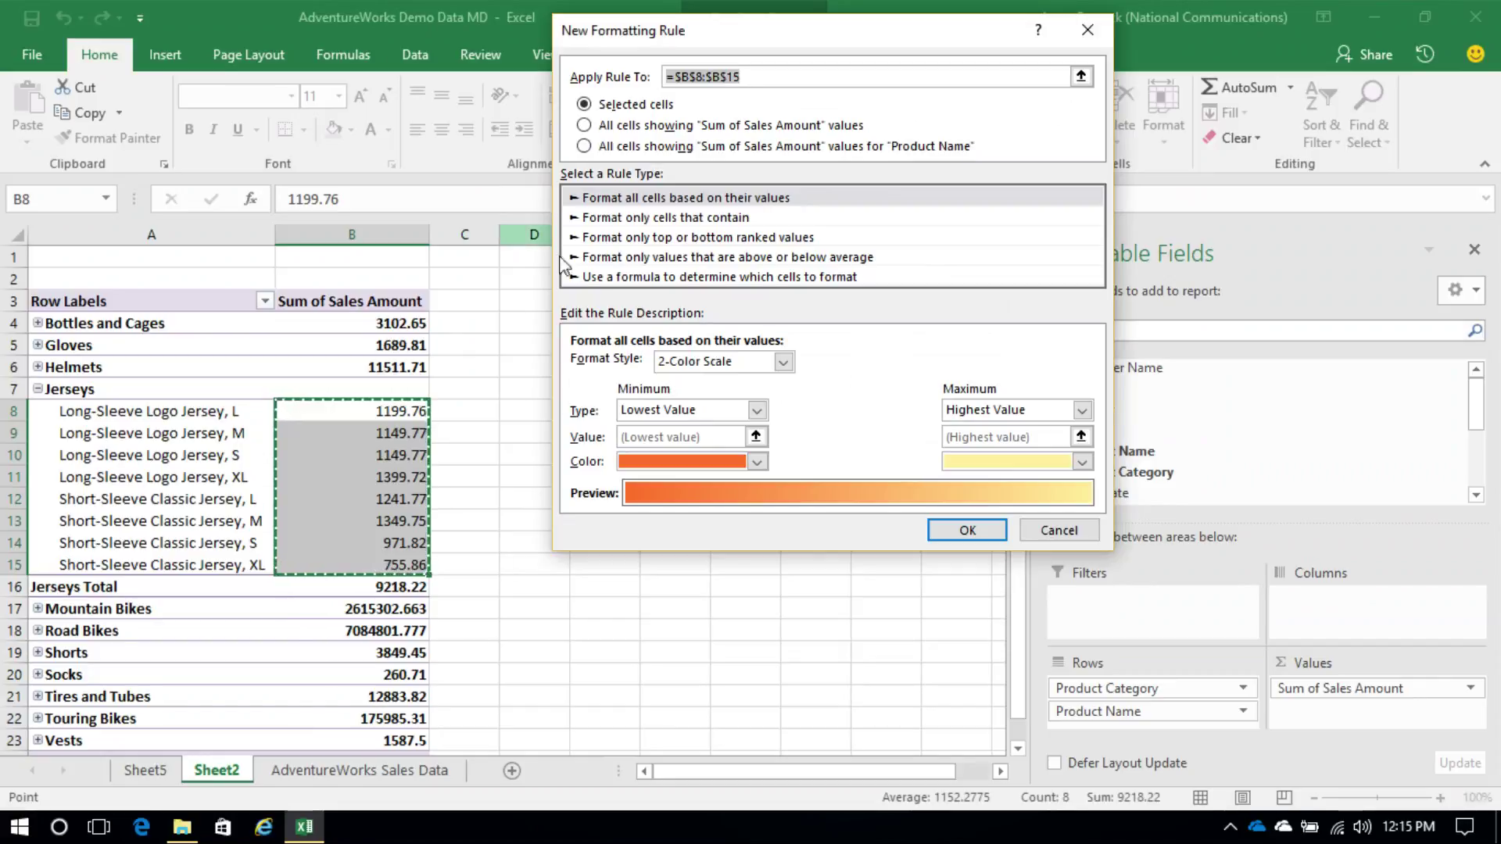
{"action": "left_click", "coordinate": [783, 362]}
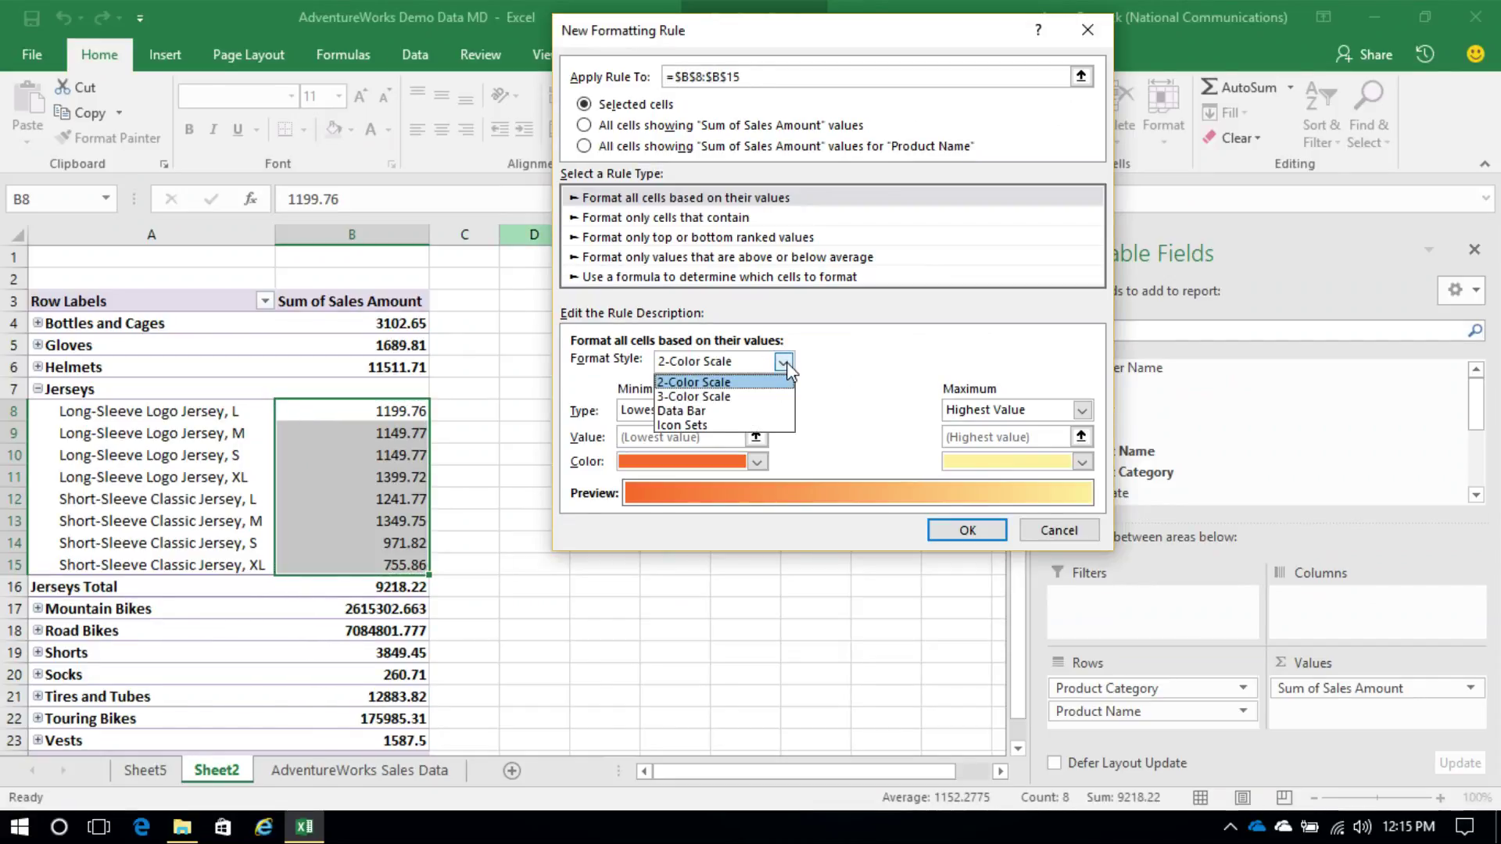
{"action": "left_click", "coordinate": [707, 426]}
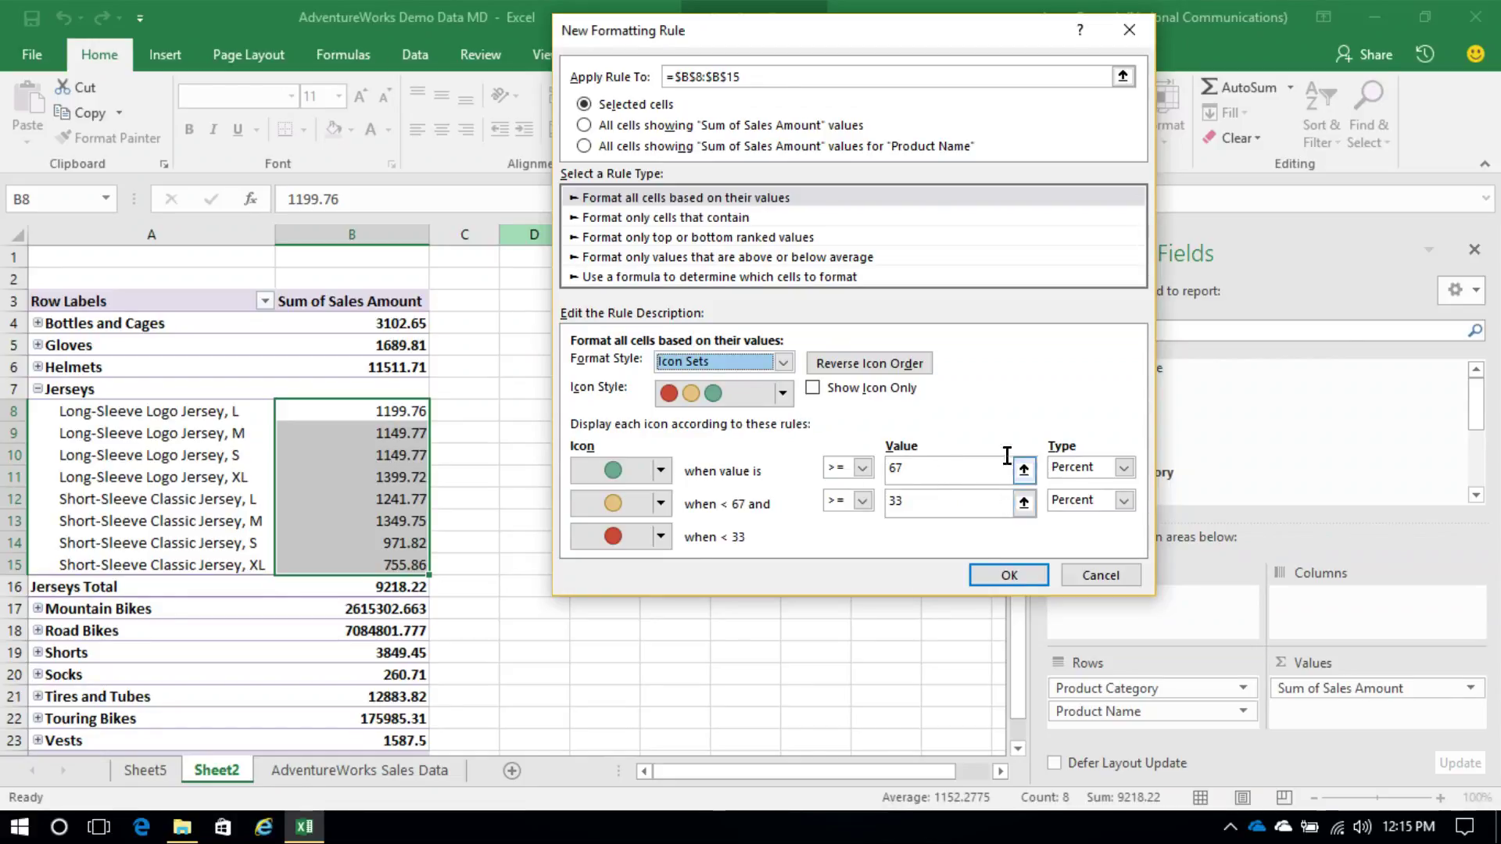
Step: Set the icon thresholds as numbers, green from 1200 and yellow from 1000, and apply the rule to the jersey amounts
{"action": "left_click", "coordinate": [1124, 468]}
{"action": "left_click", "coordinate": [1073, 486]}
{"action": "left_click", "coordinate": [1124, 501]}
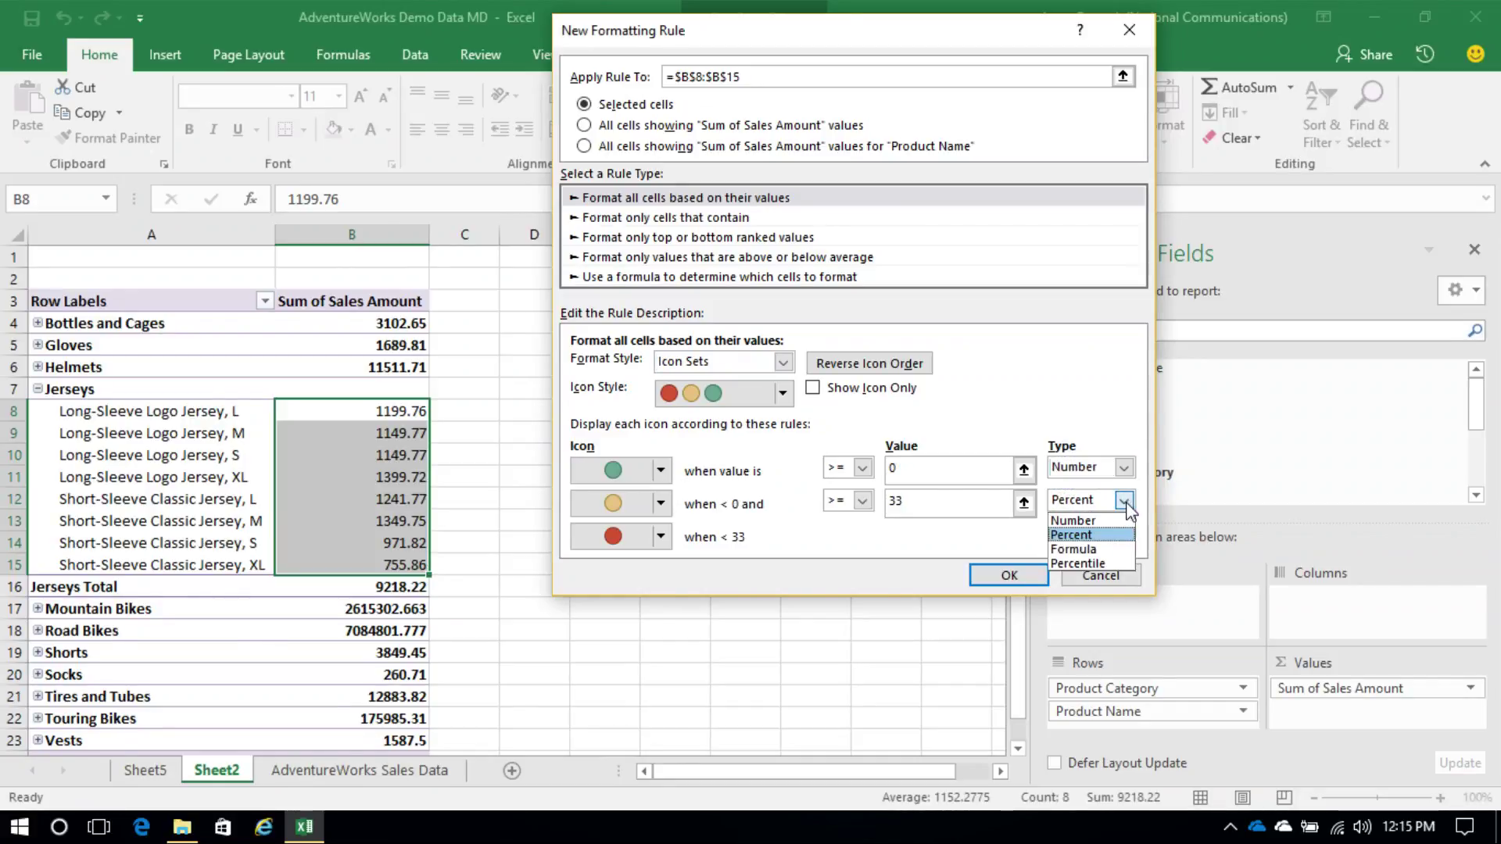
{"action": "left_click", "coordinate": [1072, 521]}
{"action": "left_click", "coordinate": [991, 469]}
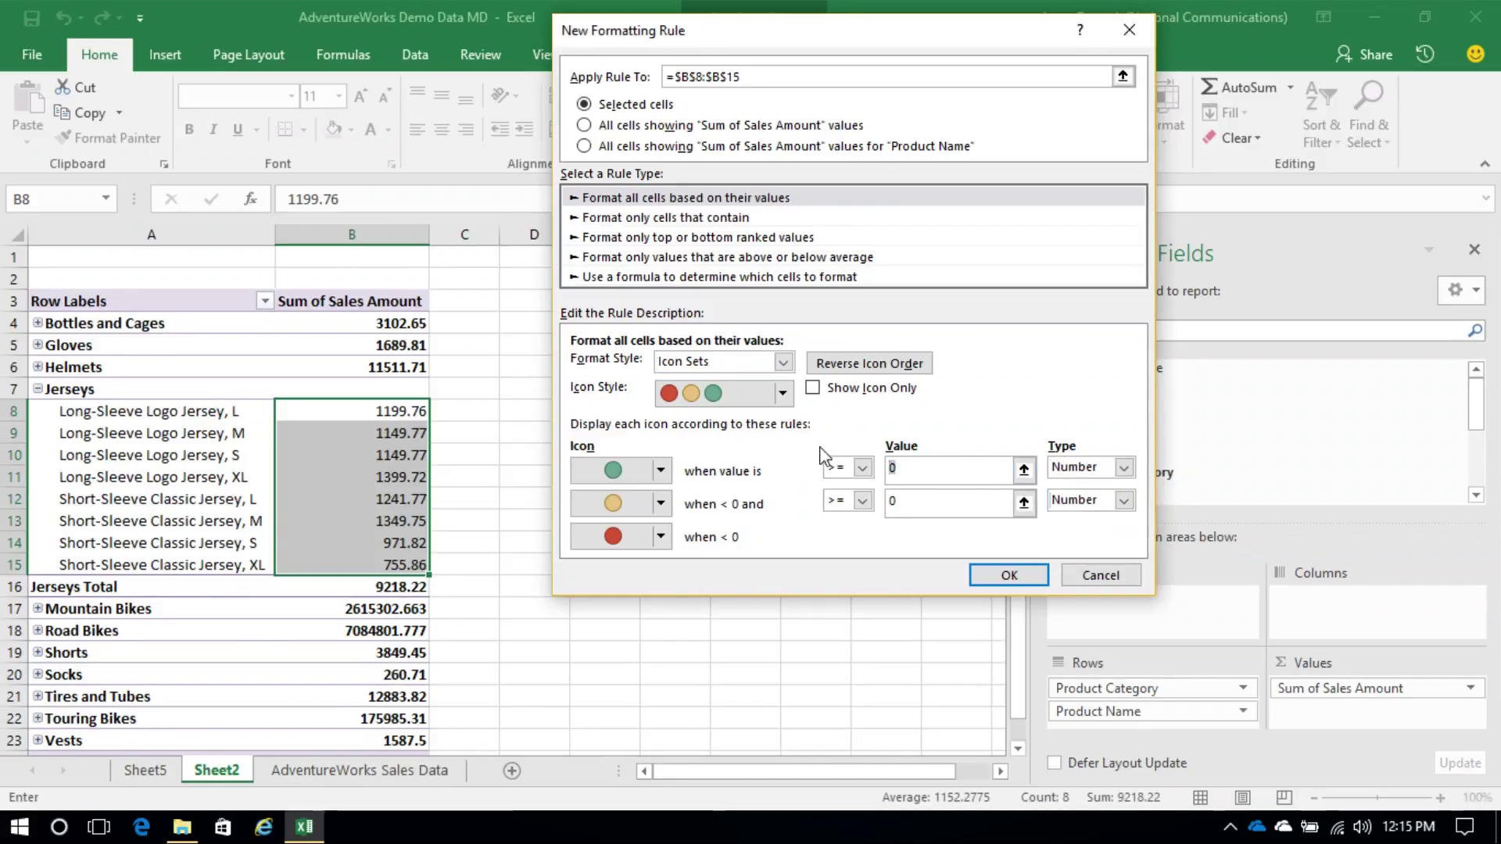
{"action": "type", "text": "1200"}
{"action": "left_click_drag", "start_coordinate": [940, 512], "coordinate": [861, 509]}
{"action": "type", "text": "1000"}
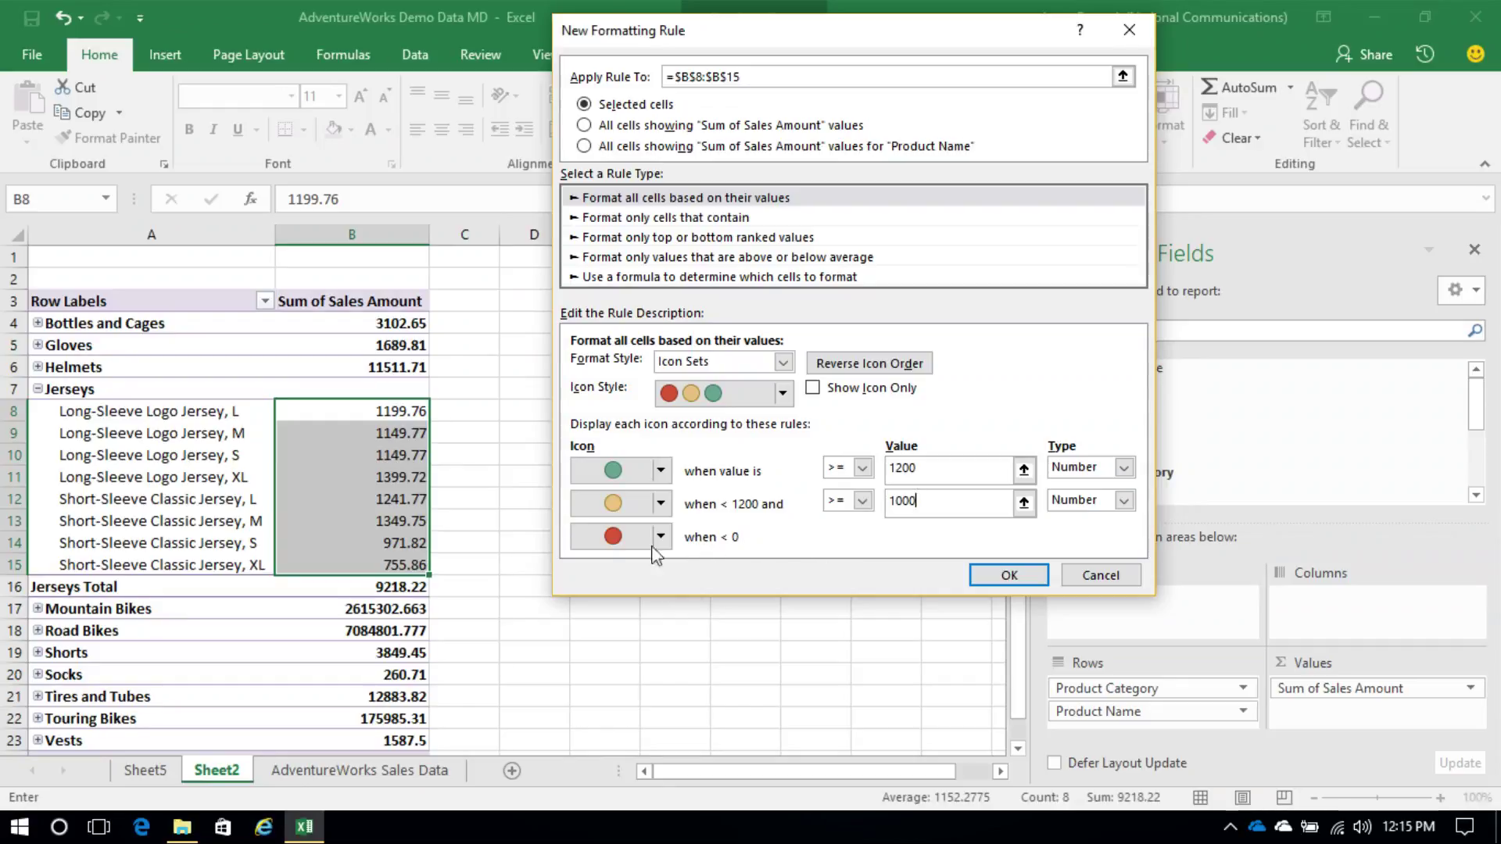
{"action": "left_click", "coordinate": [1008, 575]}
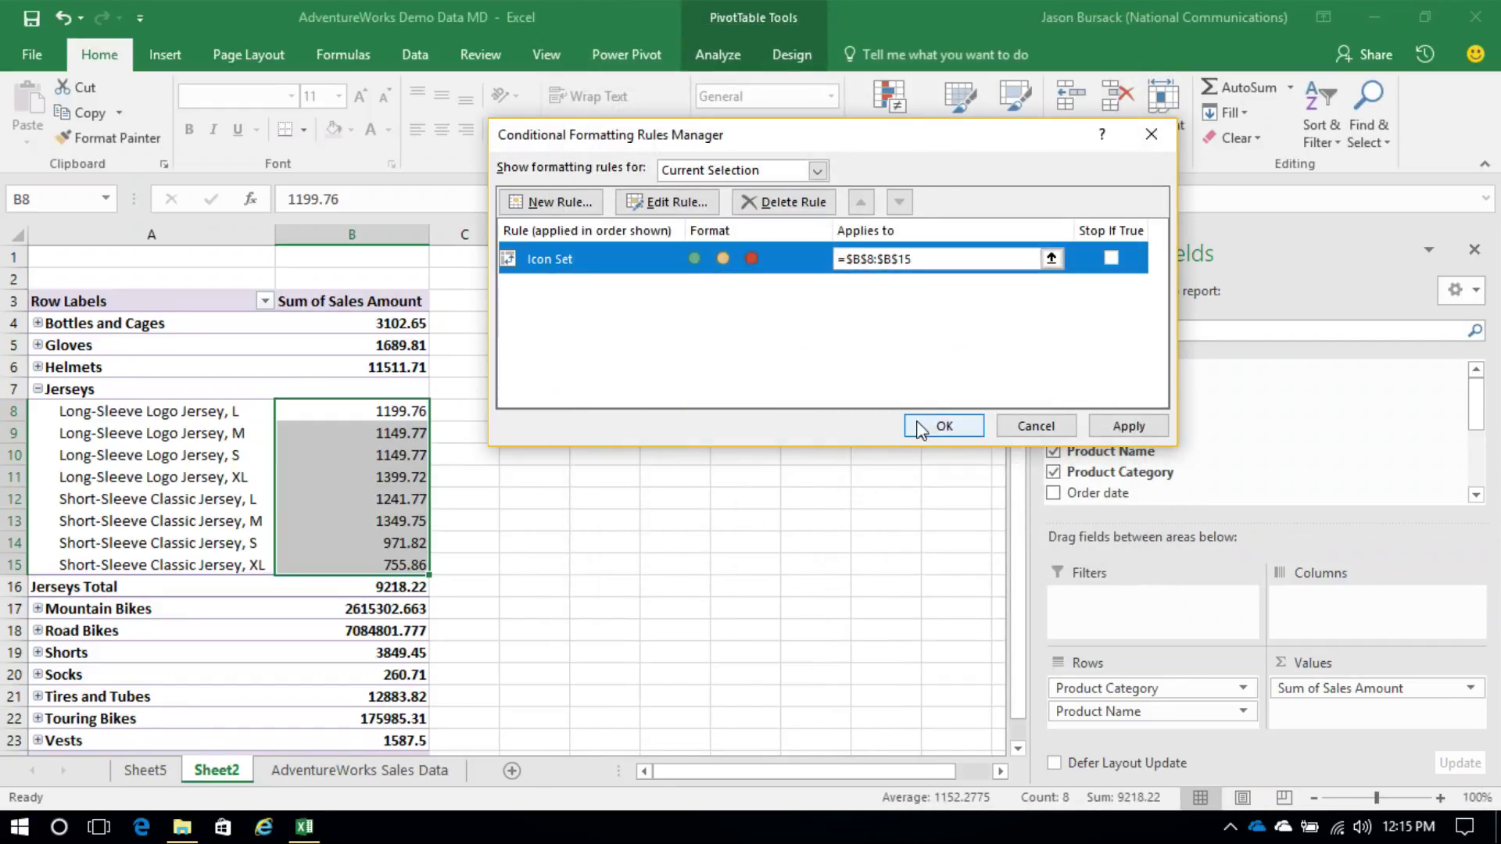
{"action": "left_click", "coordinate": [944, 425]}
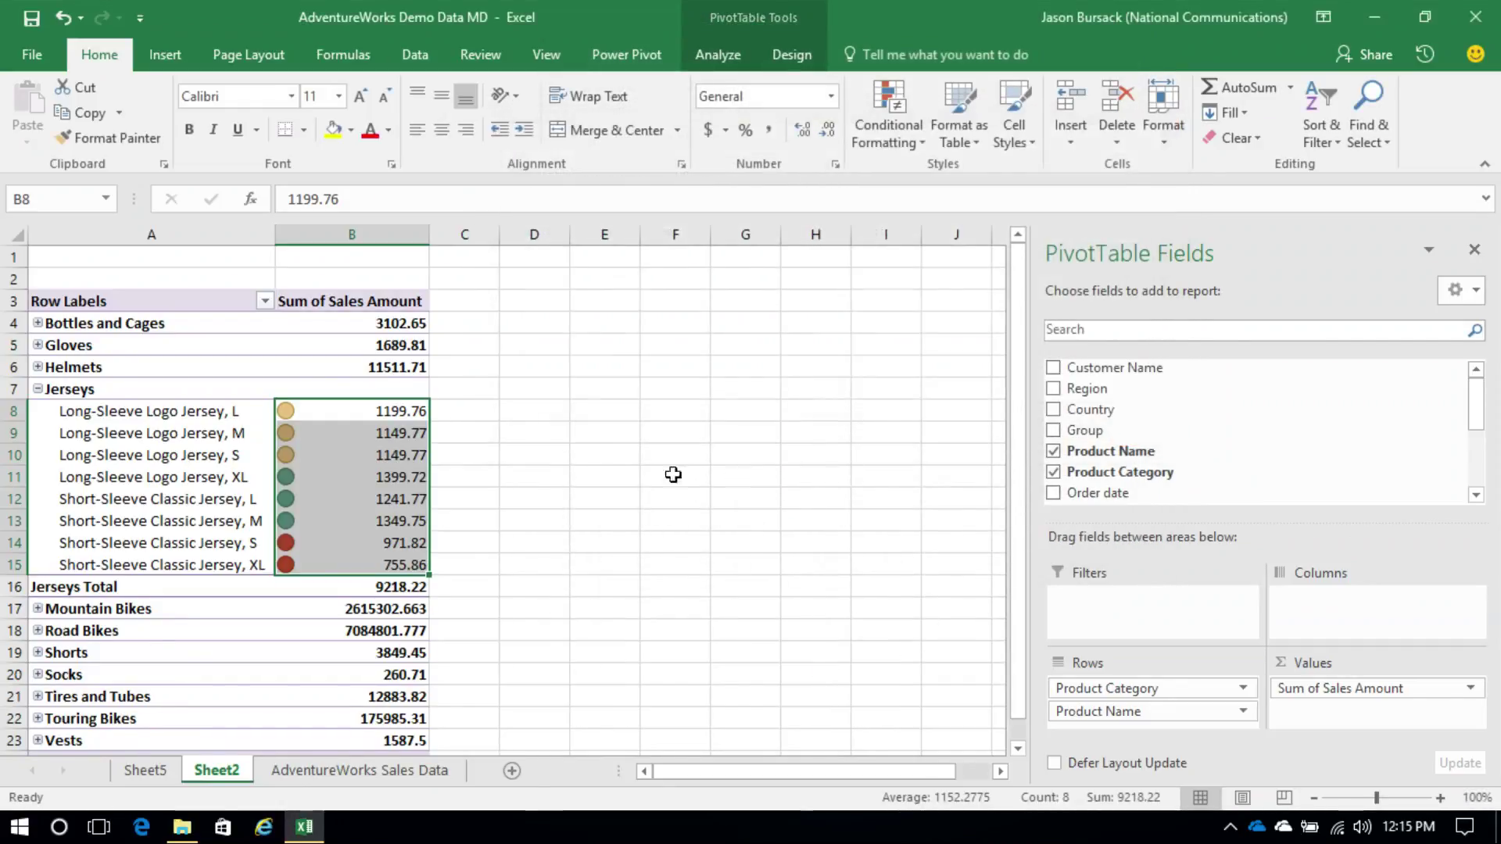
{"action": "left_click", "coordinate": [587, 581]}
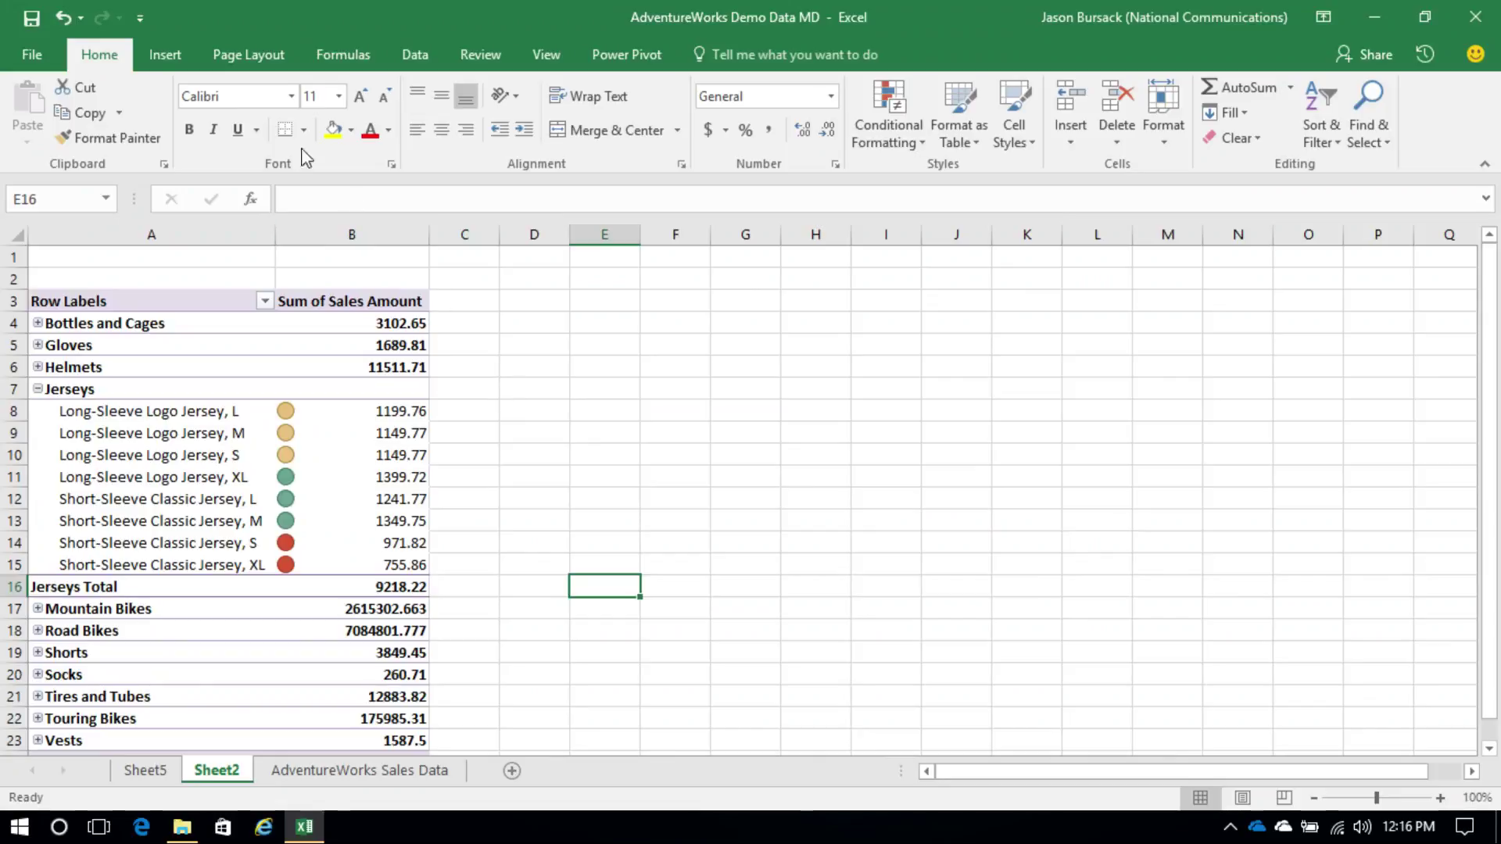
Step: Undo the icon set formatting and apply a Data Bar conditional formatting rule to the jersey amounts in B8:B15
{"action": "left_click", "coordinate": [65, 23]}
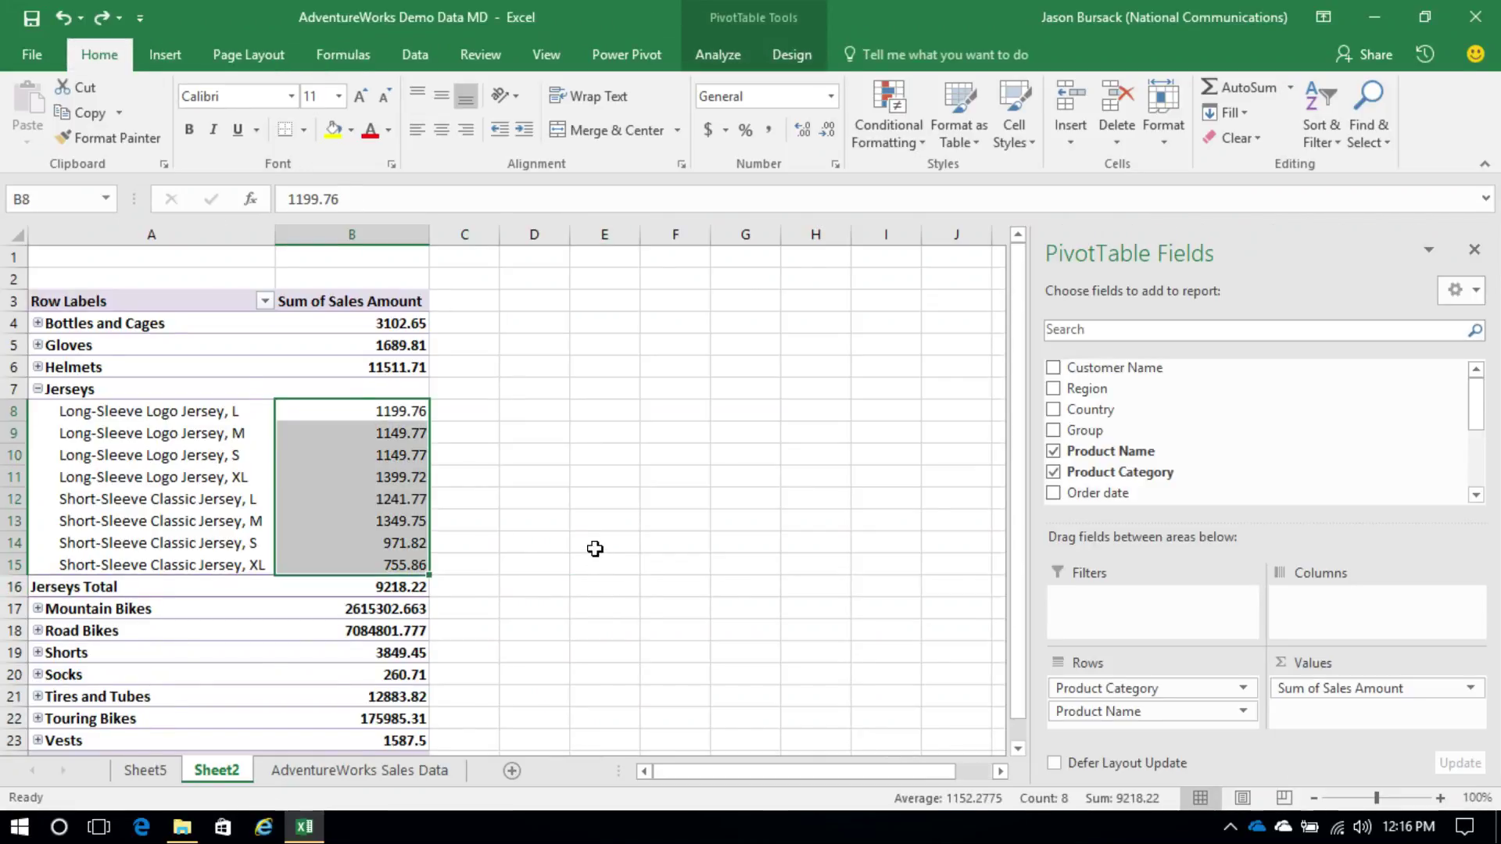
{"action": "left_click", "coordinate": [913, 143]}
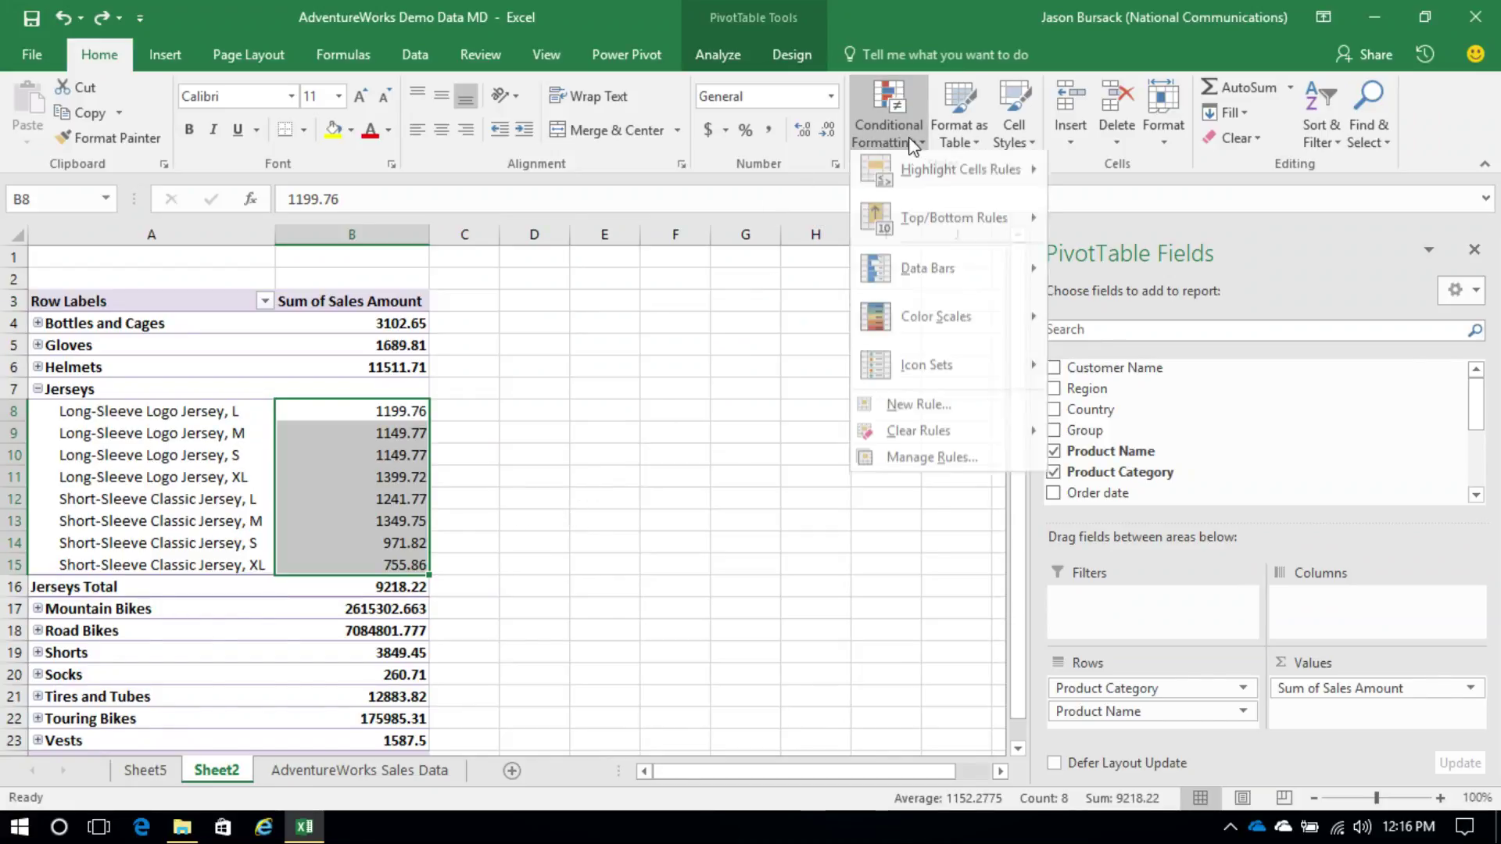
{"action": "left_click", "coordinate": [994, 466]}
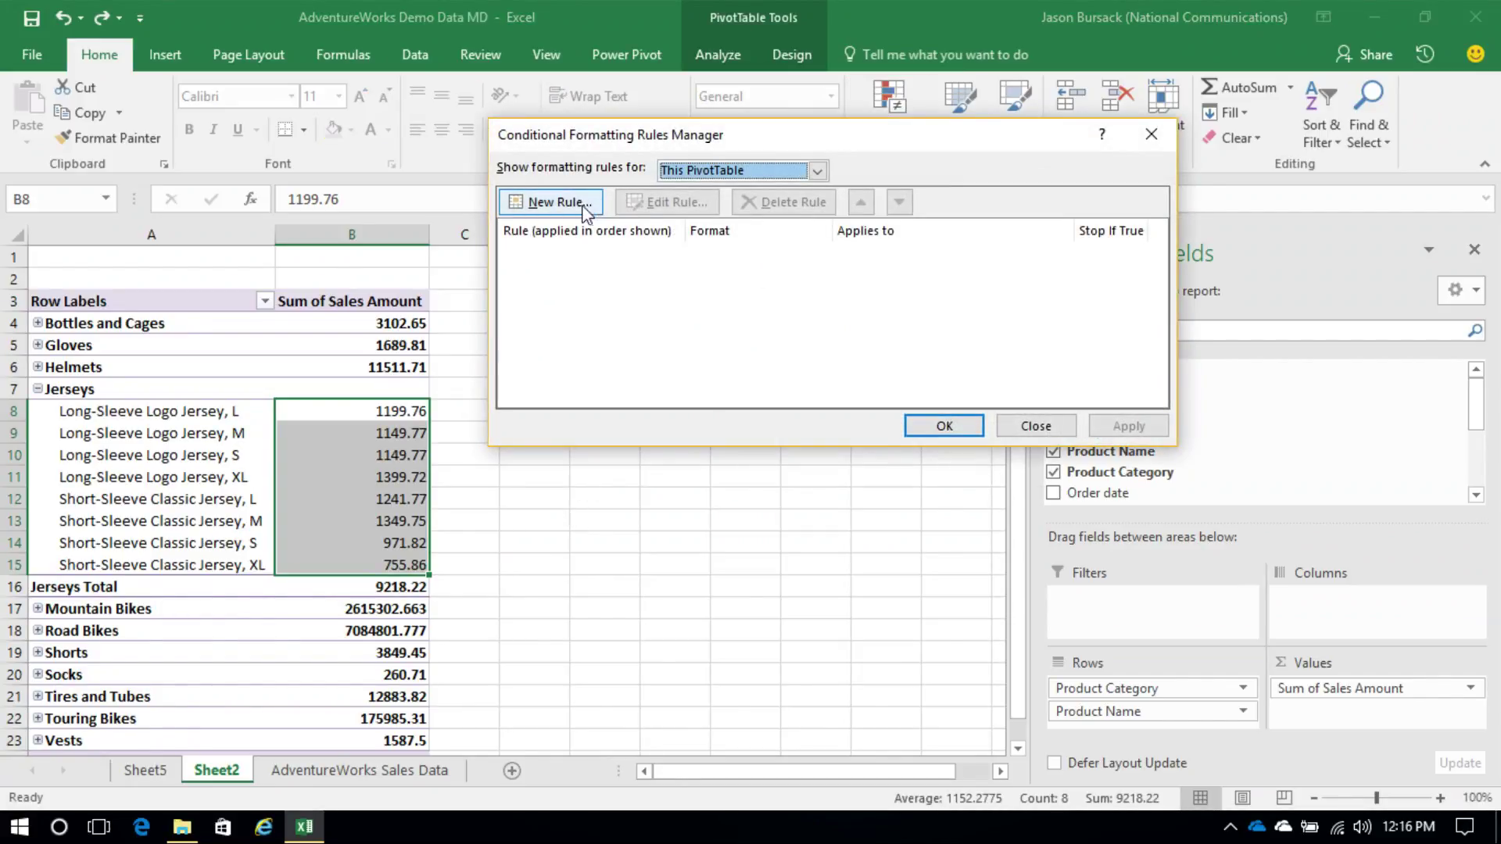
{"action": "left_click", "coordinate": [553, 202]}
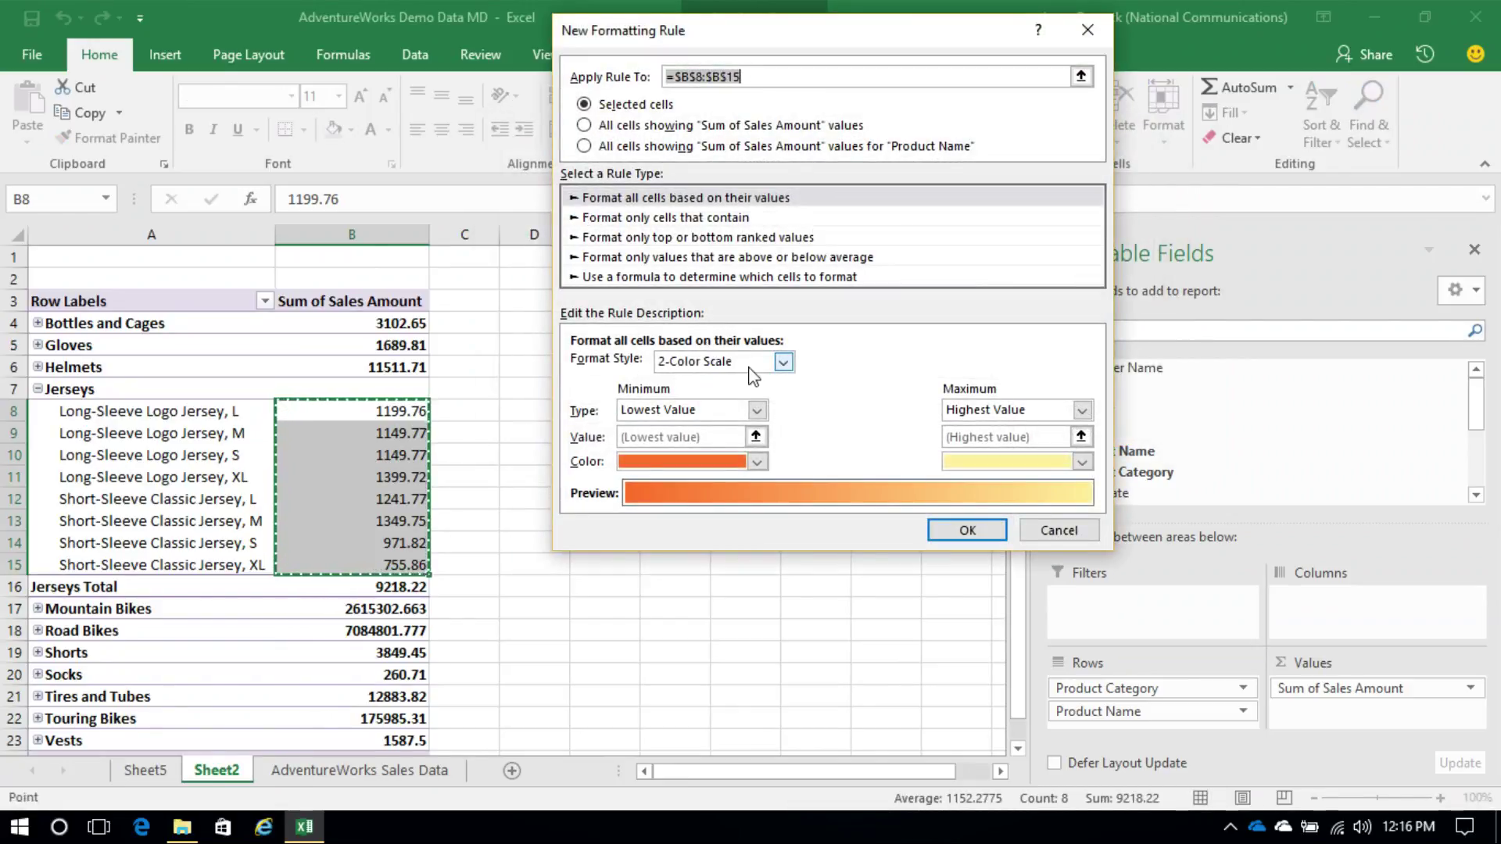
{"action": "left_click", "coordinate": [783, 364]}
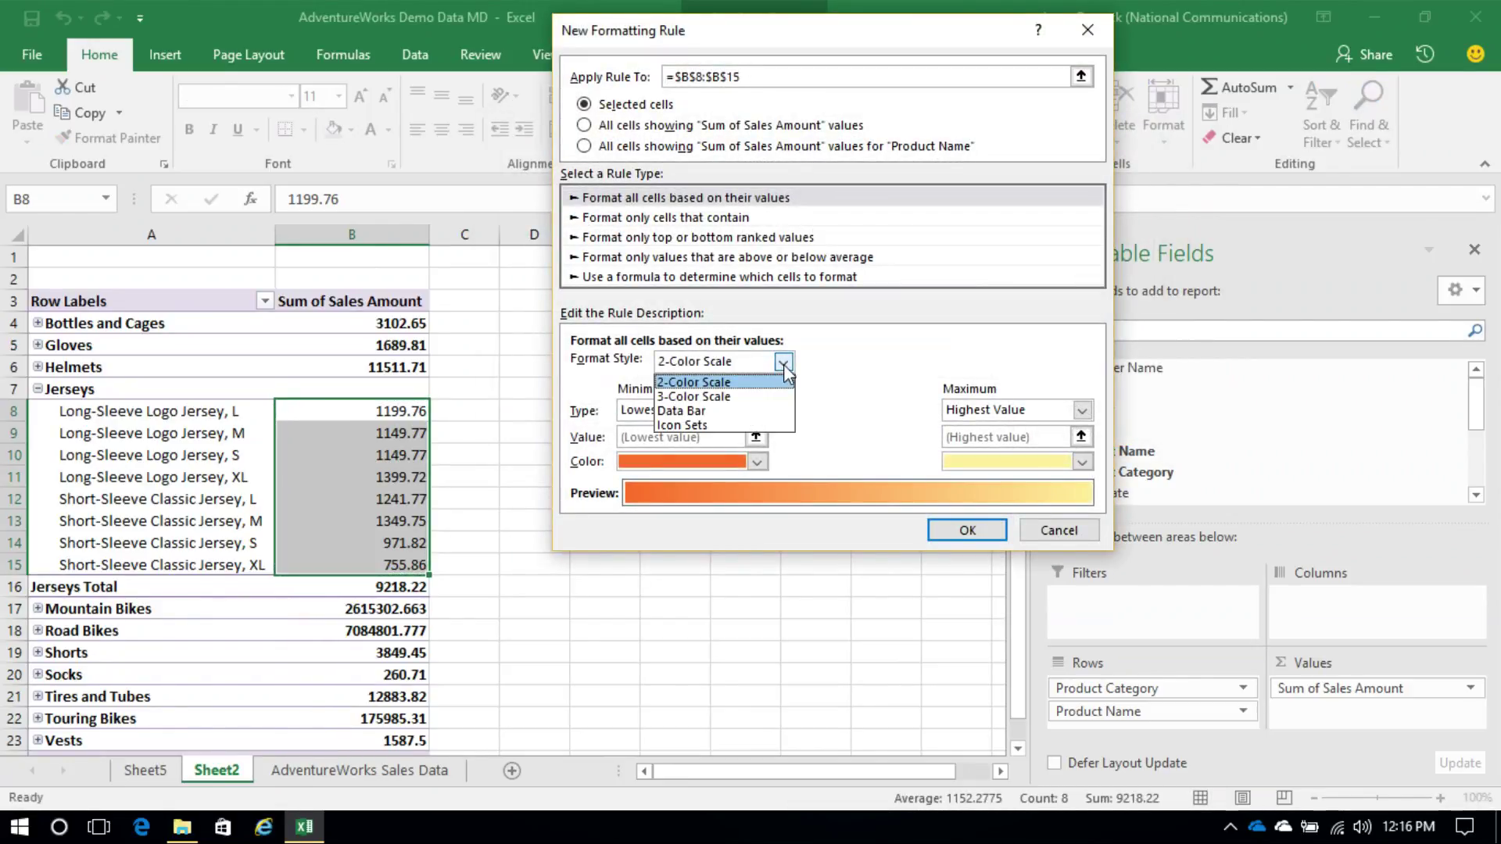
{"action": "left_click", "coordinate": [699, 411]}
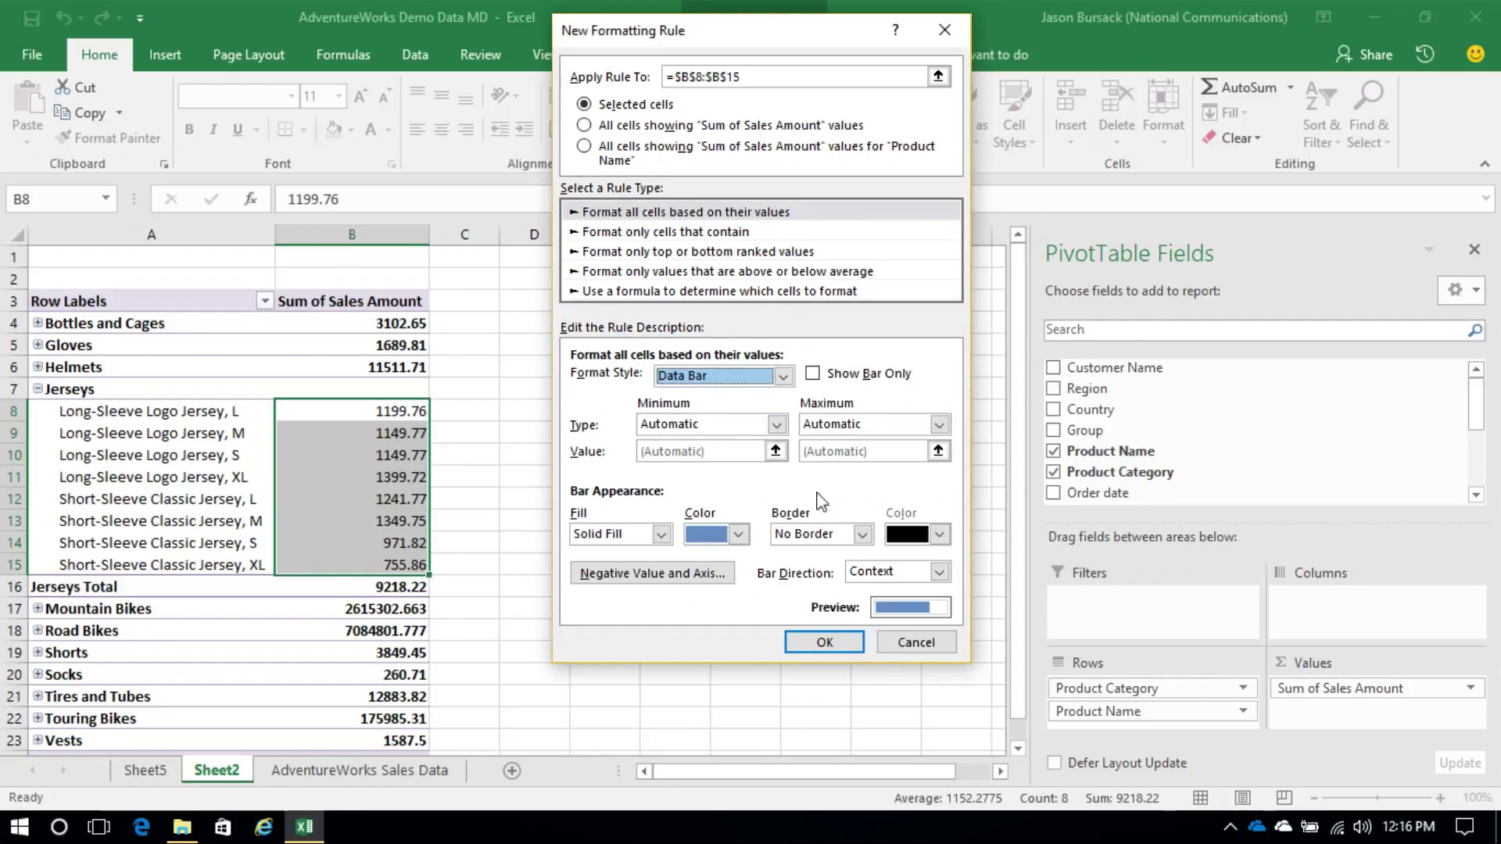
{"action": "left_click", "coordinate": [848, 644]}
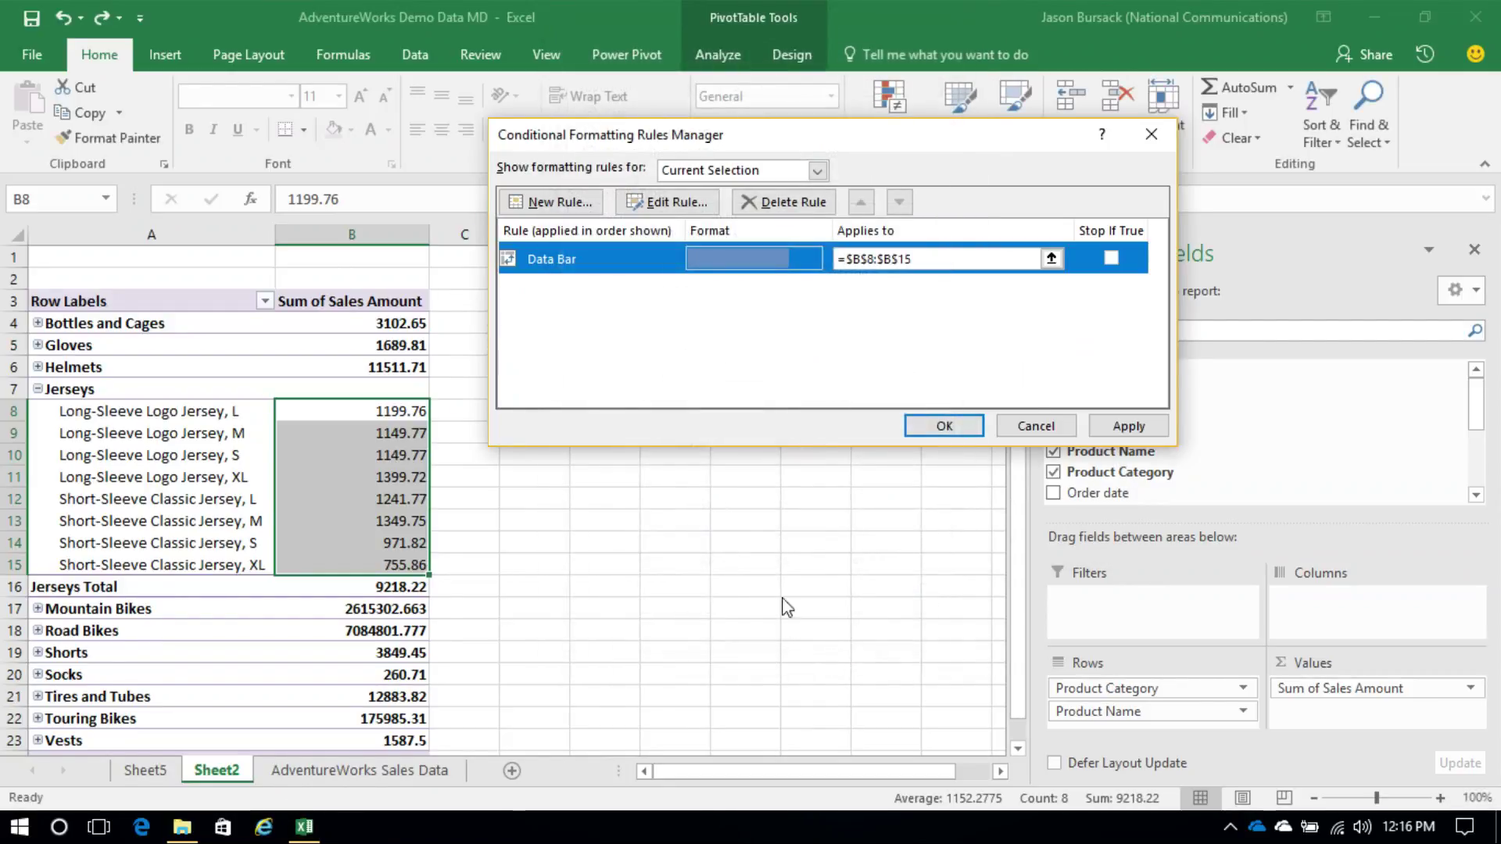
{"action": "left_click", "coordinate": [949, 429]}
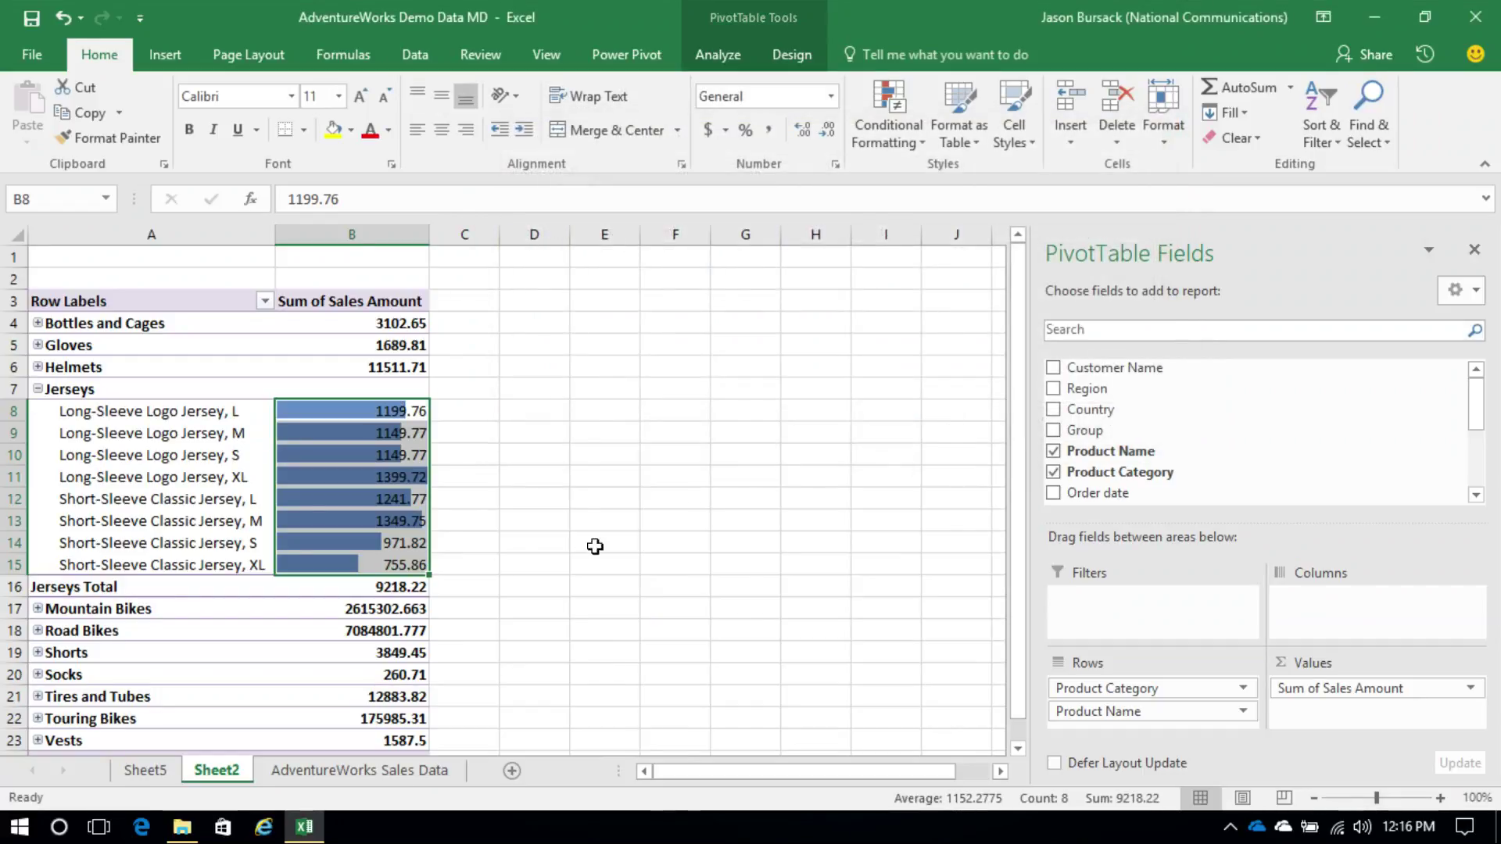
Step: Inspect the longest and shortest data bars among the jersey amounts, and undo the data bar formatting
{"action": "left_click", "coordinate": [383, 477]}
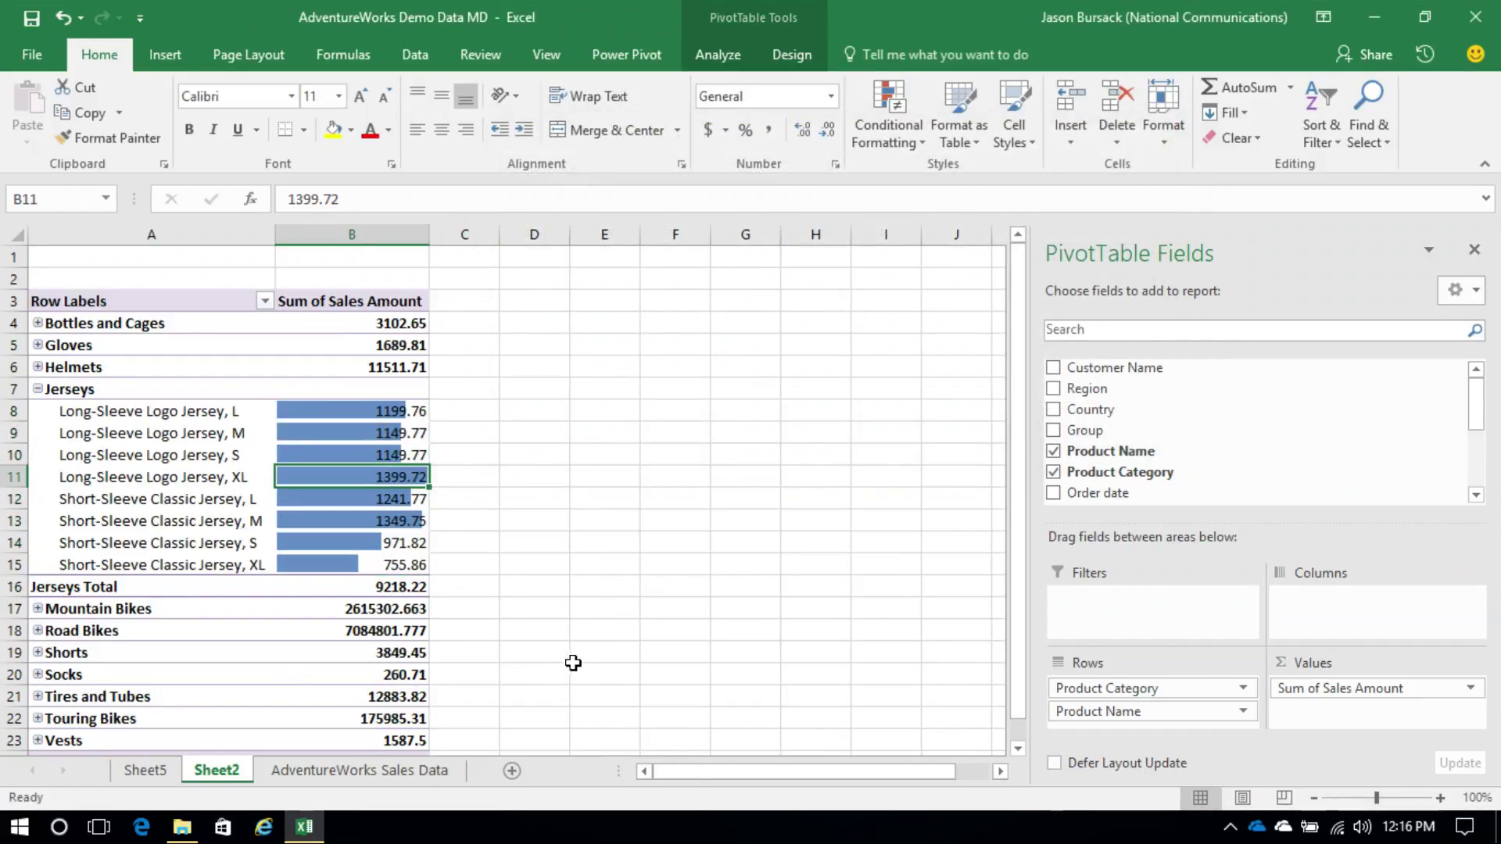
{"action": "left_click", "coordinate": [405, 560]}
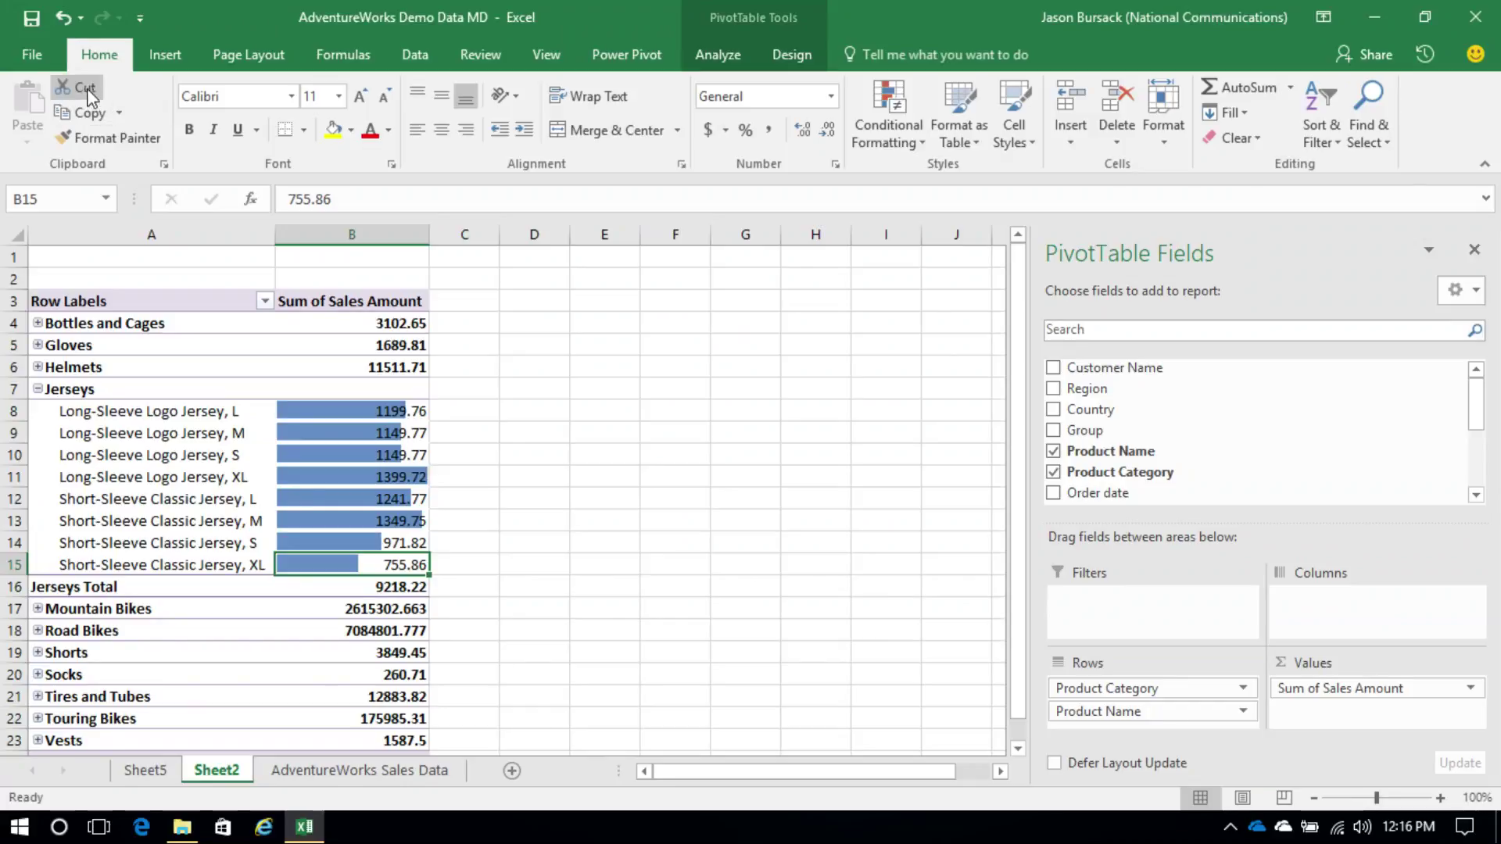
{"action": "left_click", "coordinate": [65, 29]}
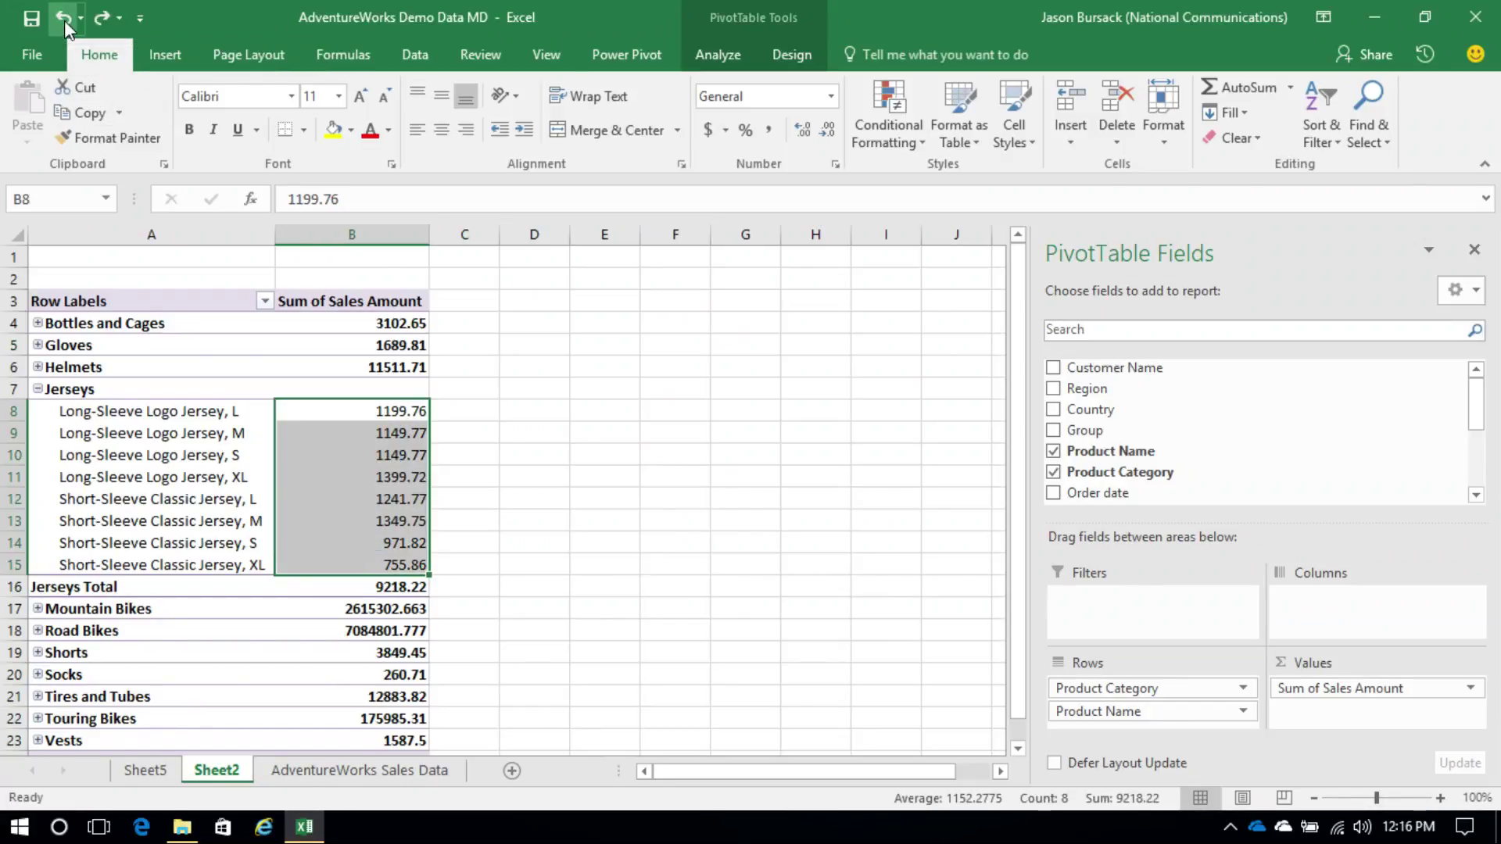
Step: Expand the Road Bikes, Tires and Tubes, and Socks categories in the PivotTable
{"action": "scroll", "coordinate": [332, 537], "scroll_direction": "down", "scroll_amount": 2}
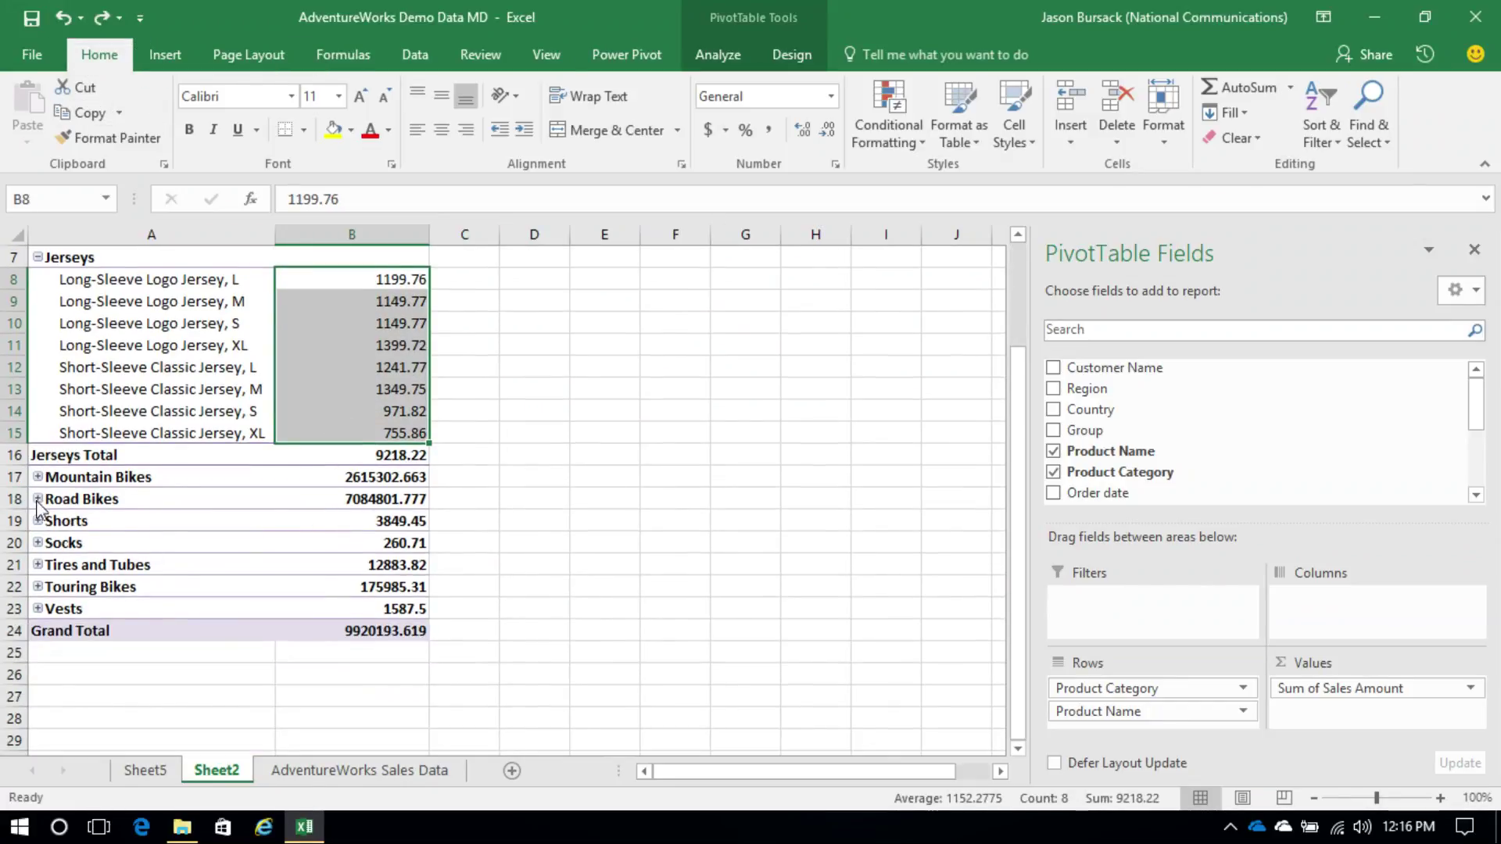
{"action": "left_click", "coordinate": [37, 498]}
{"action": "scroll", "coordinate": [47, 565], "scroll_direction": "down", "scroll_amount": 13}
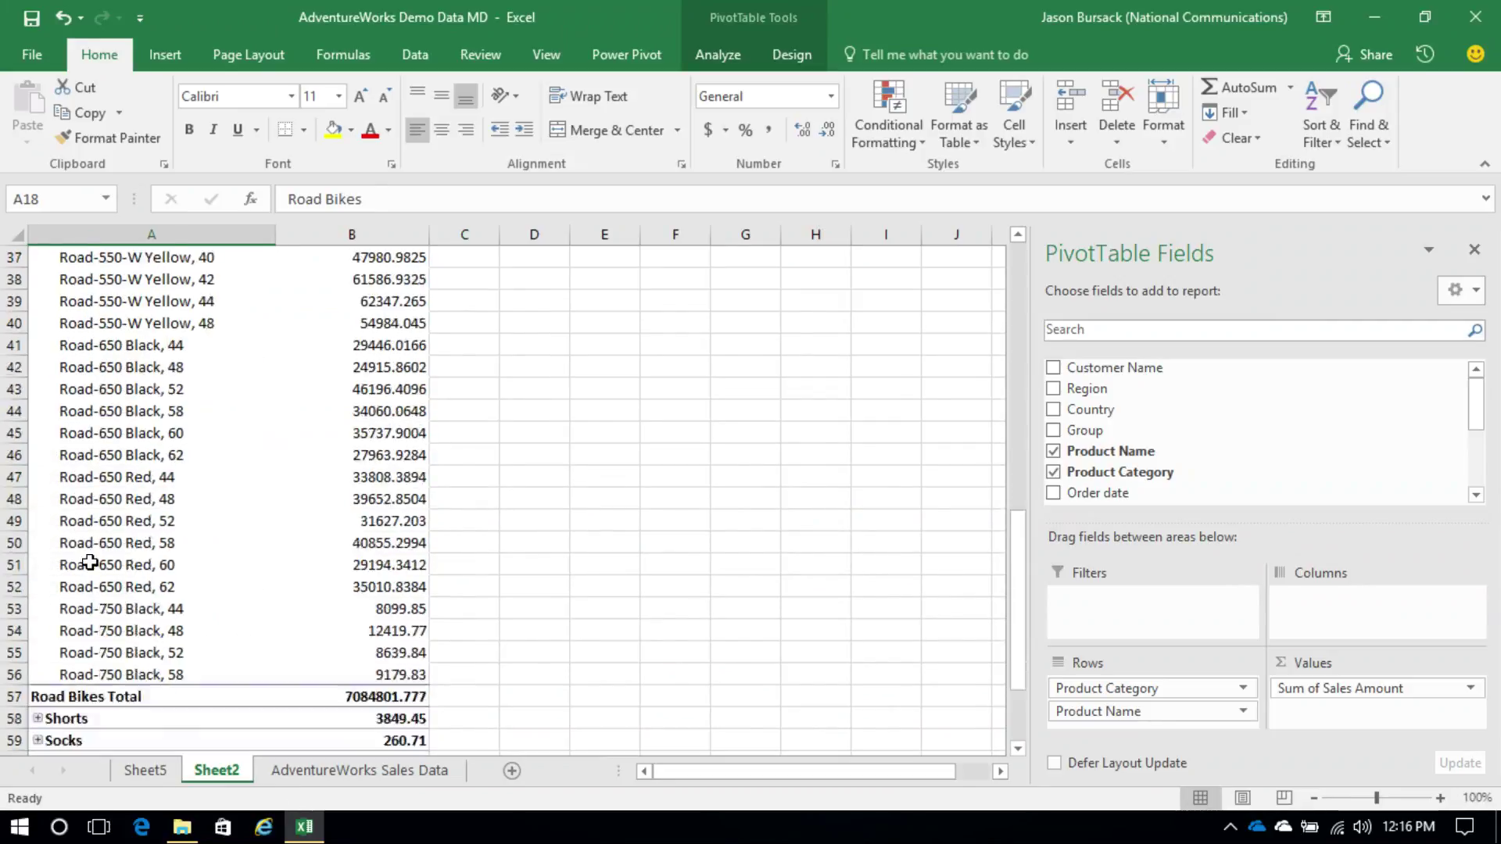
{"action": "left_click", "coordinate": [38, 564]}
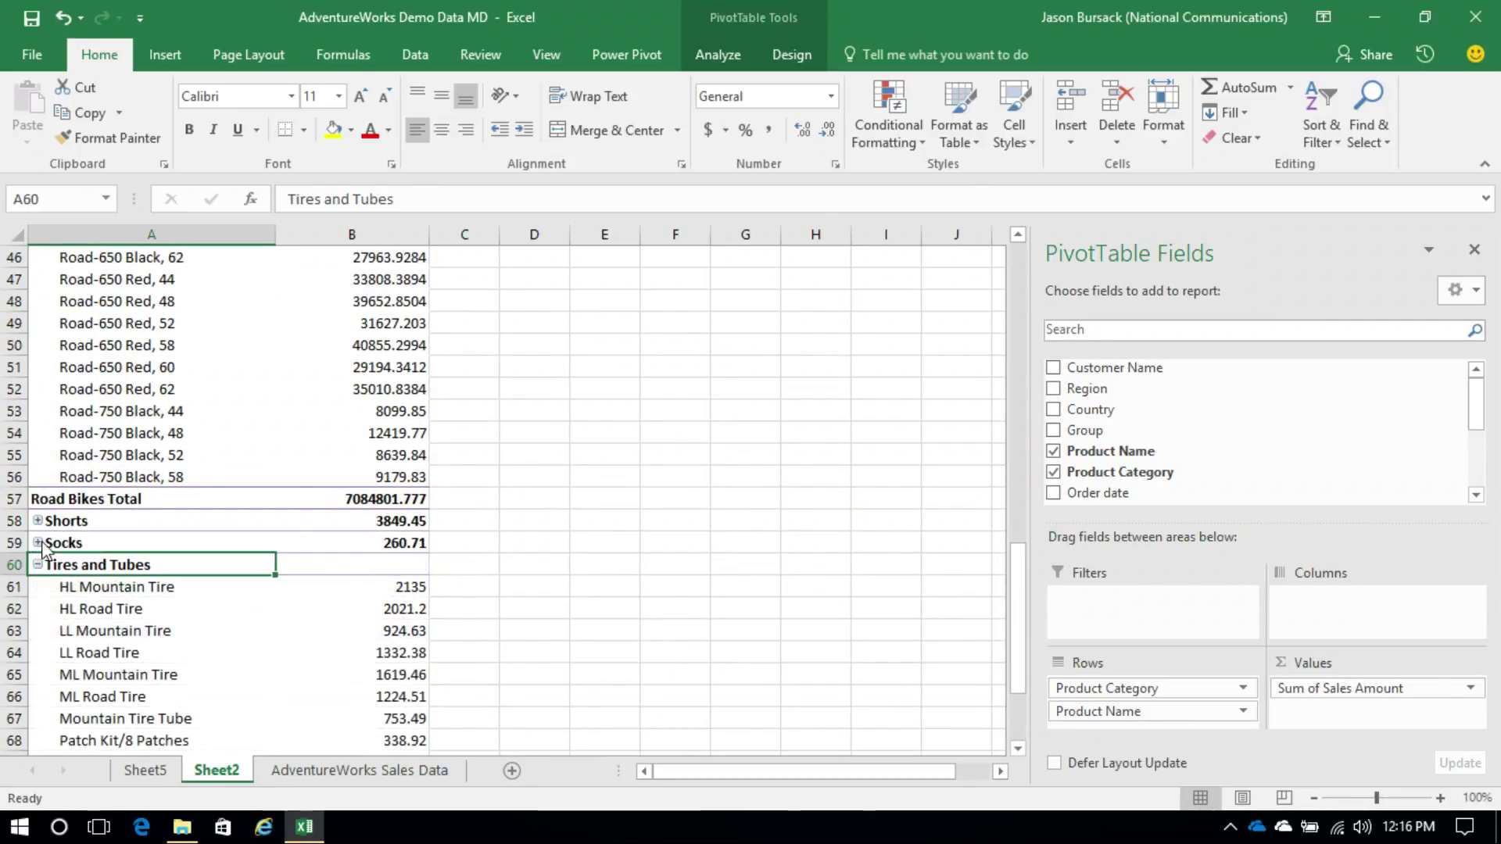
{"action": "left_click", "coordinate": [38, 542]}
{"action": "scroll", "coordinate": [321, 597], "scroll_direction": "down", "scroll_amount": 1}
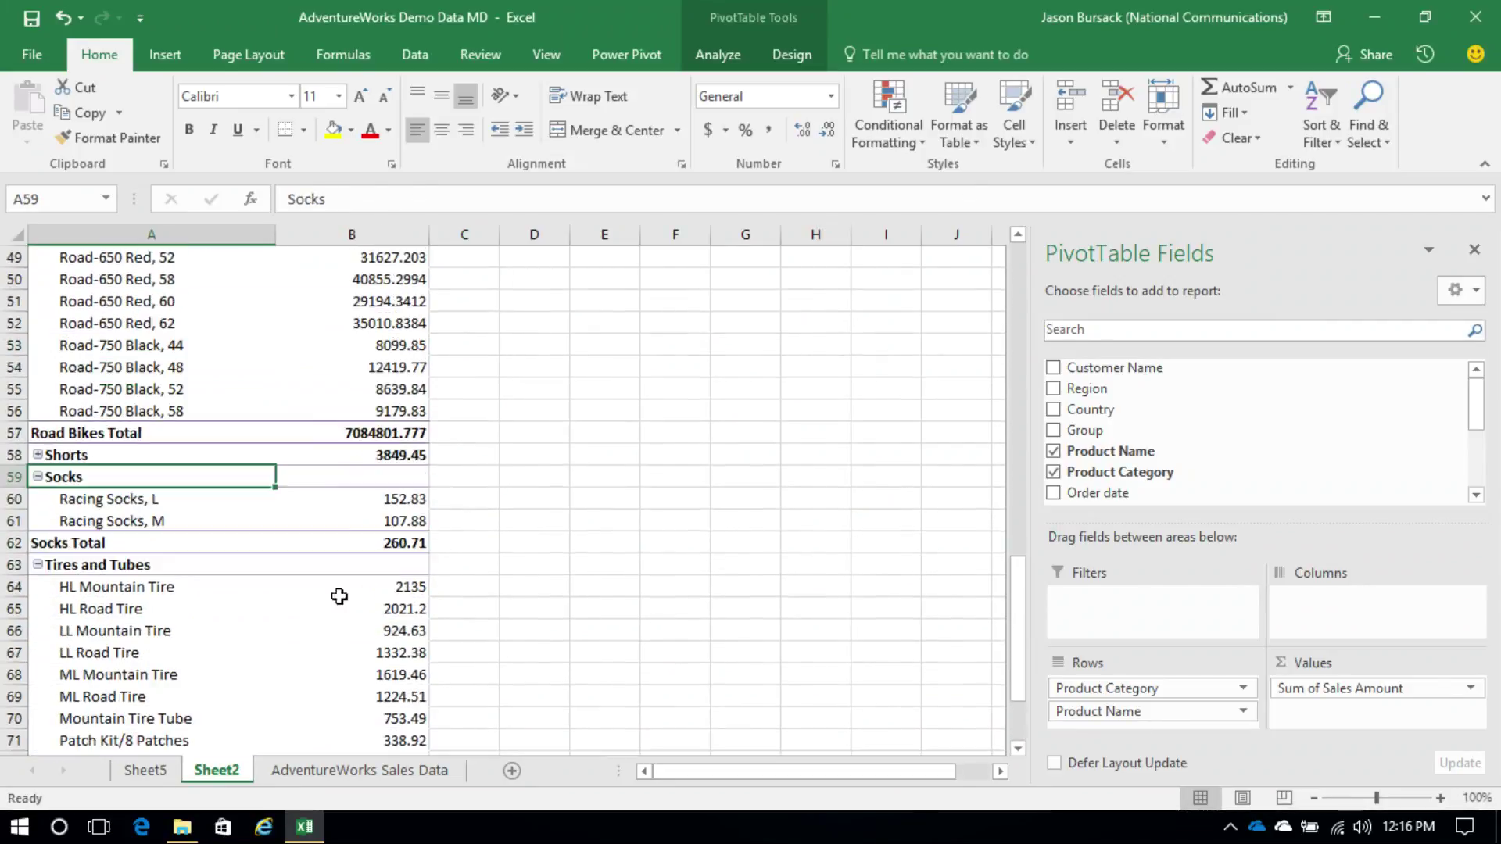
Step: Apply a Data Bar conditional formatting rule with the default settings to the whole of column B, Sum of Sales Amount
{"action": "scroll", "coordinate": [527, 603], "scroll_direction": "up", "scroll_amount": 1}
{"action": "scroll", "coordinate": [527, 603], "scroll_direction": "up", "scroll_amount": 16}
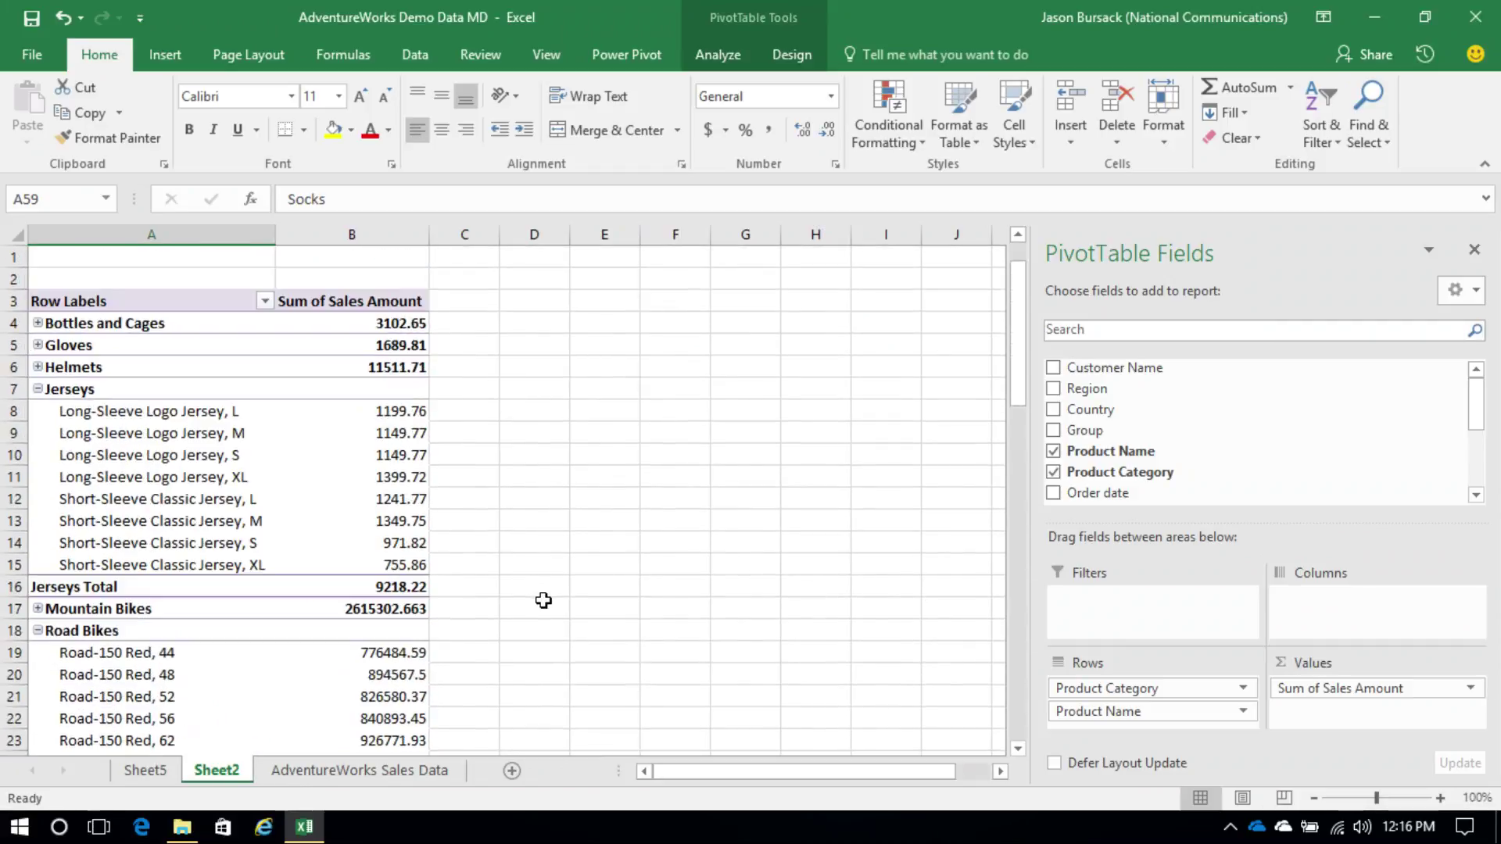
{"action": "left_click", "coordinate": [394, 237]}
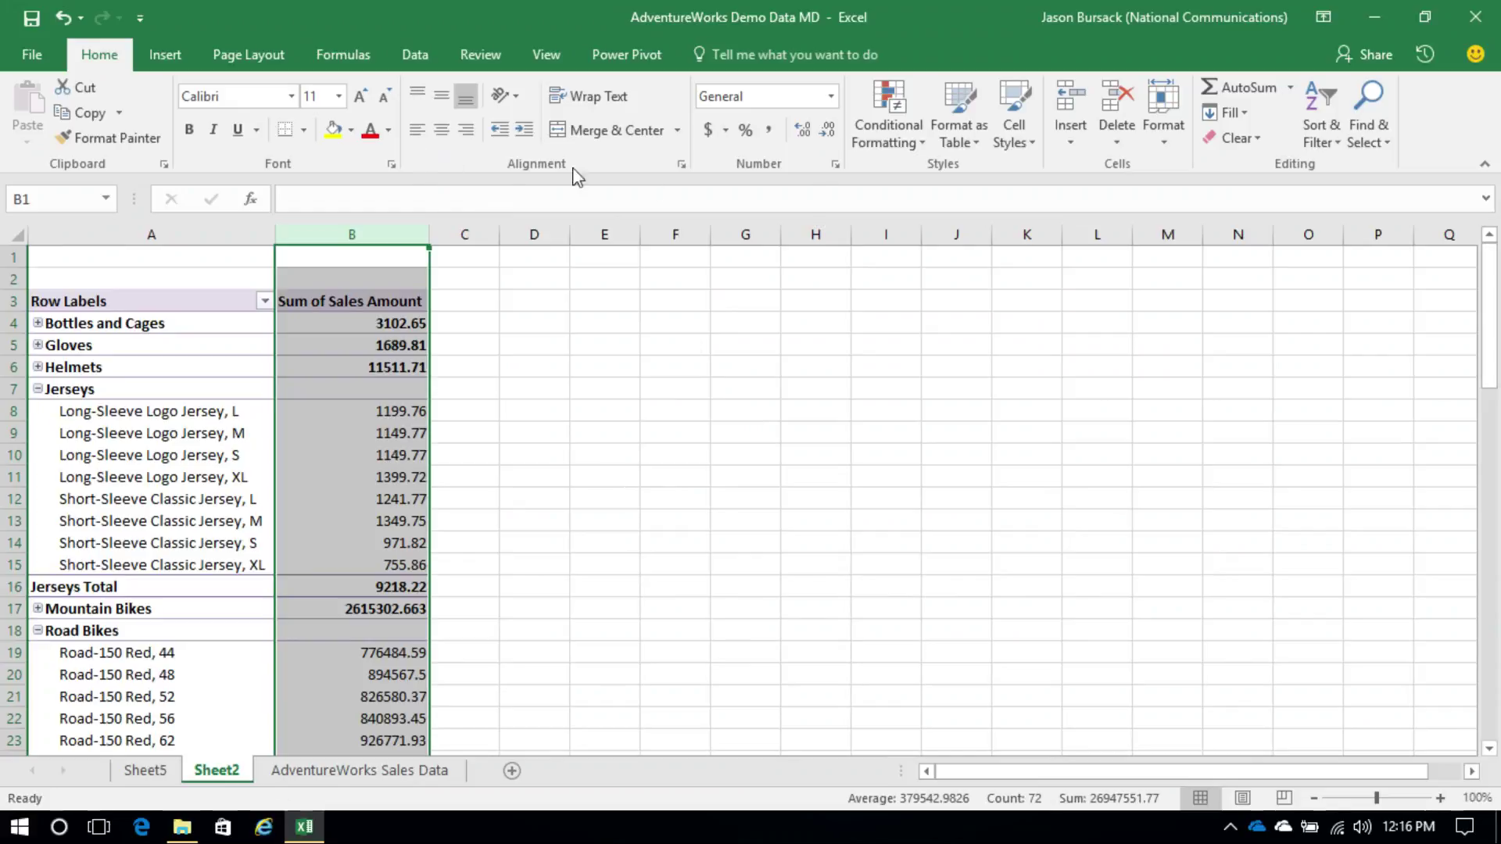
{"action": "left_click", "coordinate": [895, 144]}
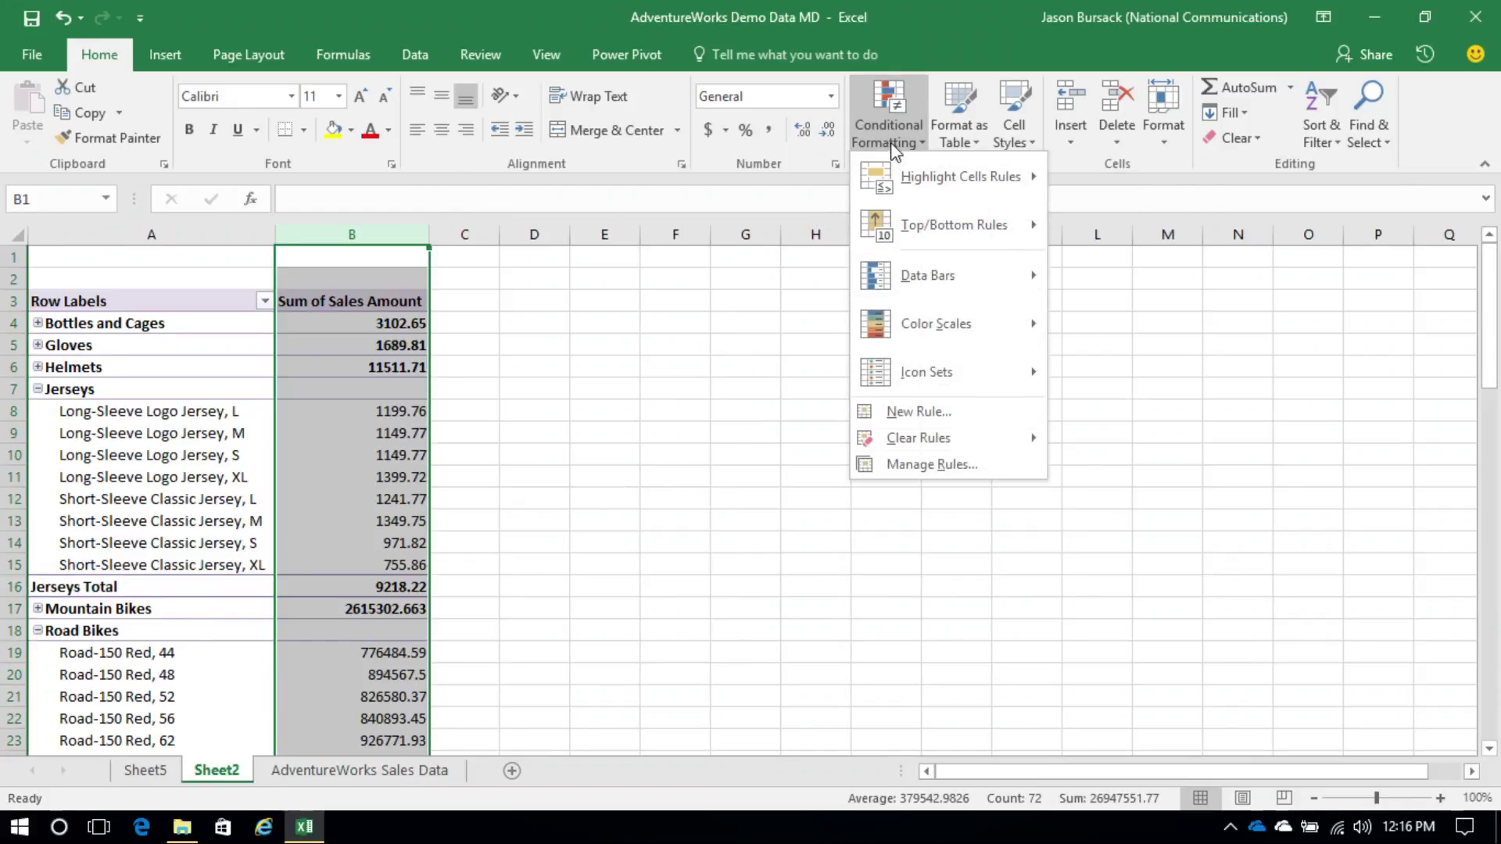
{"action": "left_click", "coordinate": [948, 467]}
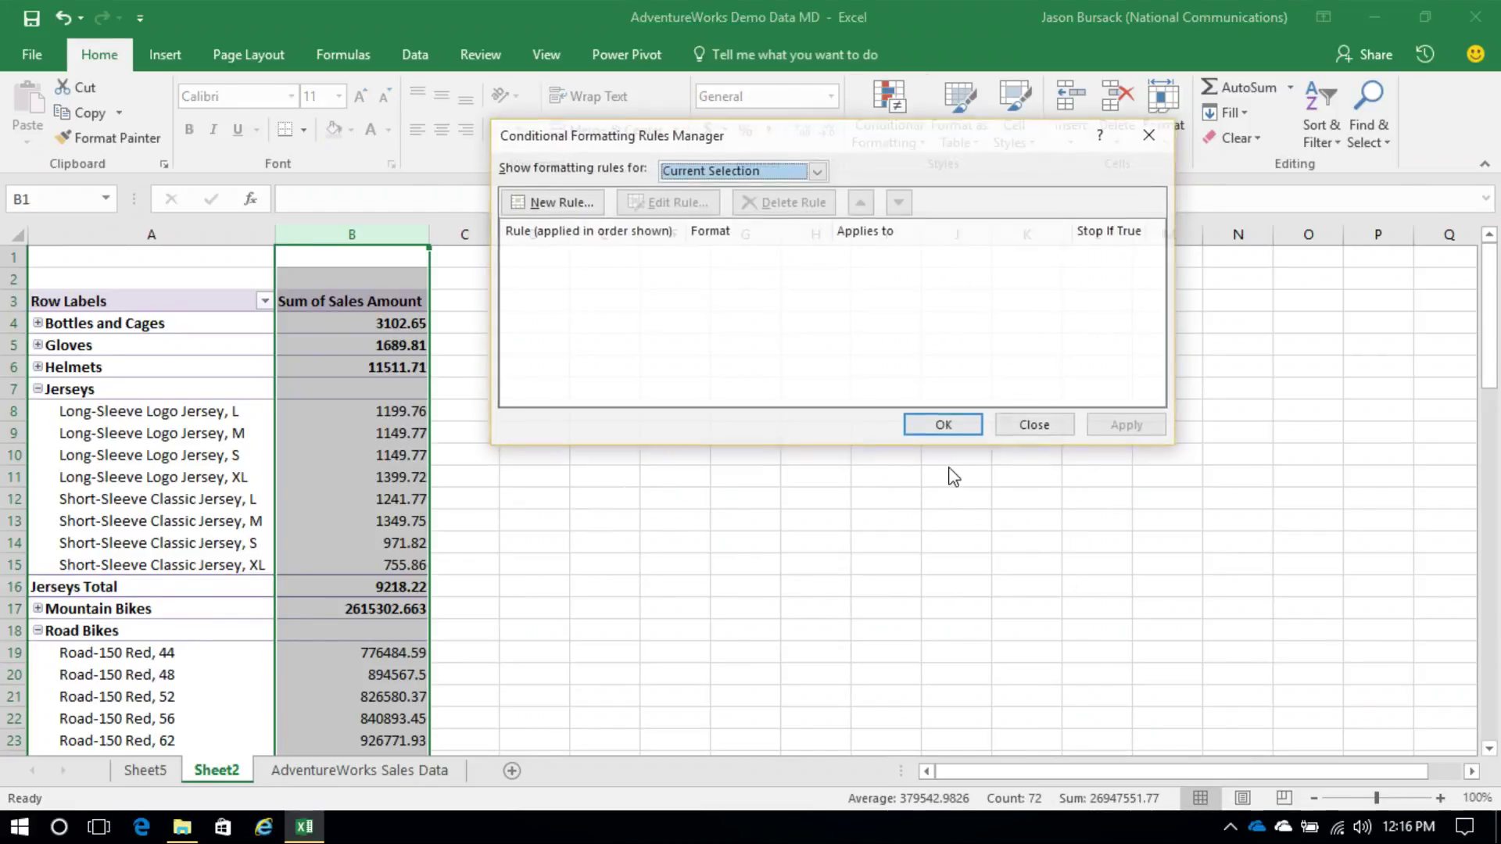
{"action": "left_click", "coordinate": [582, 205]}
{"action": "left_click", "coordinate": [735, 317]}
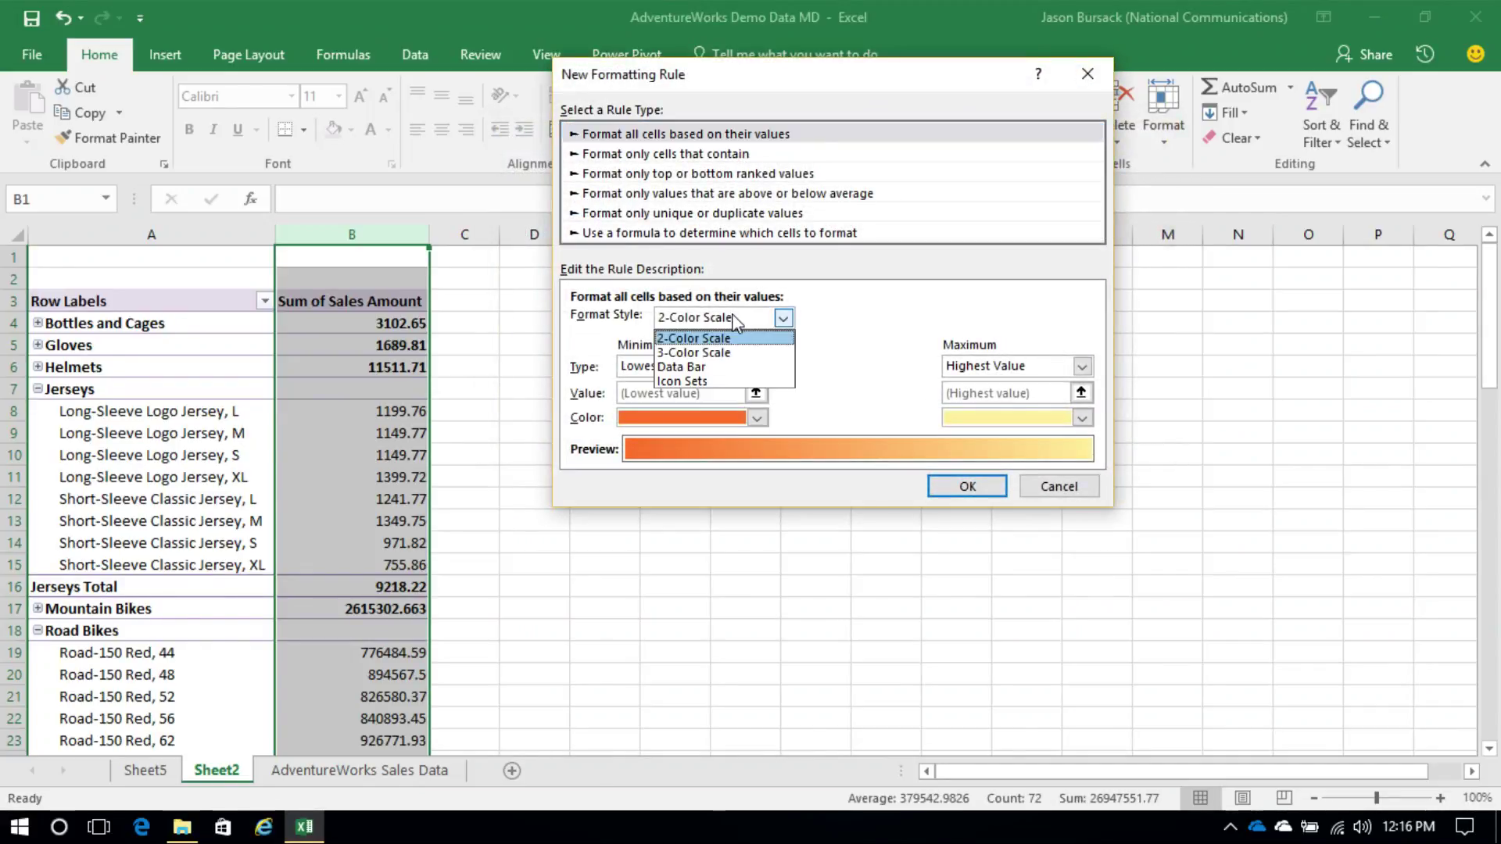
{"action": "left_click", "coordinate": [715, 367]}
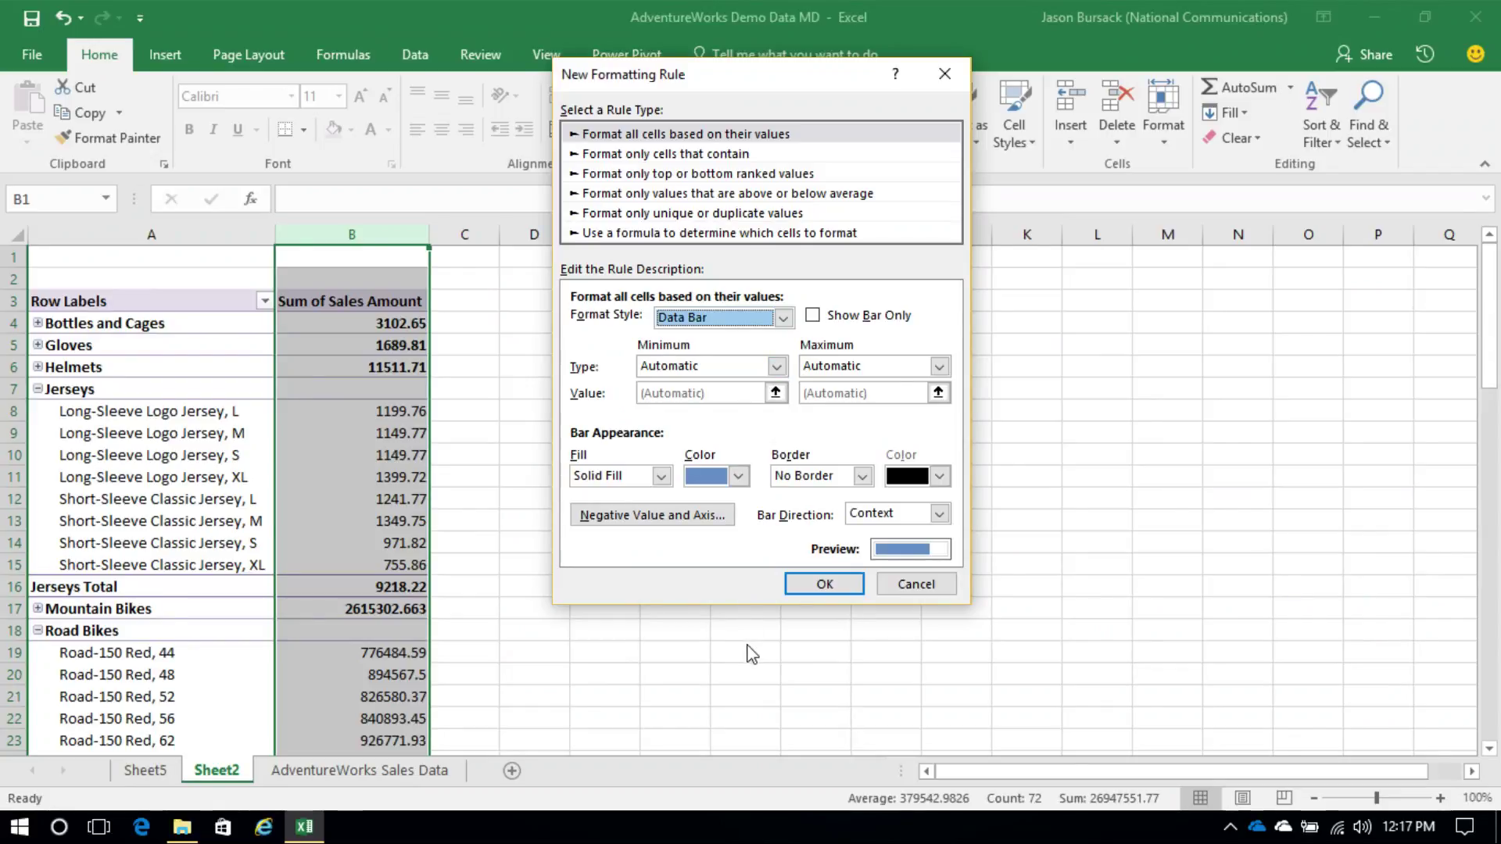
{"action": "left_click", "coordinate": [824, 584]}
{"action": "left_click", "coordinate": [924, 423]}
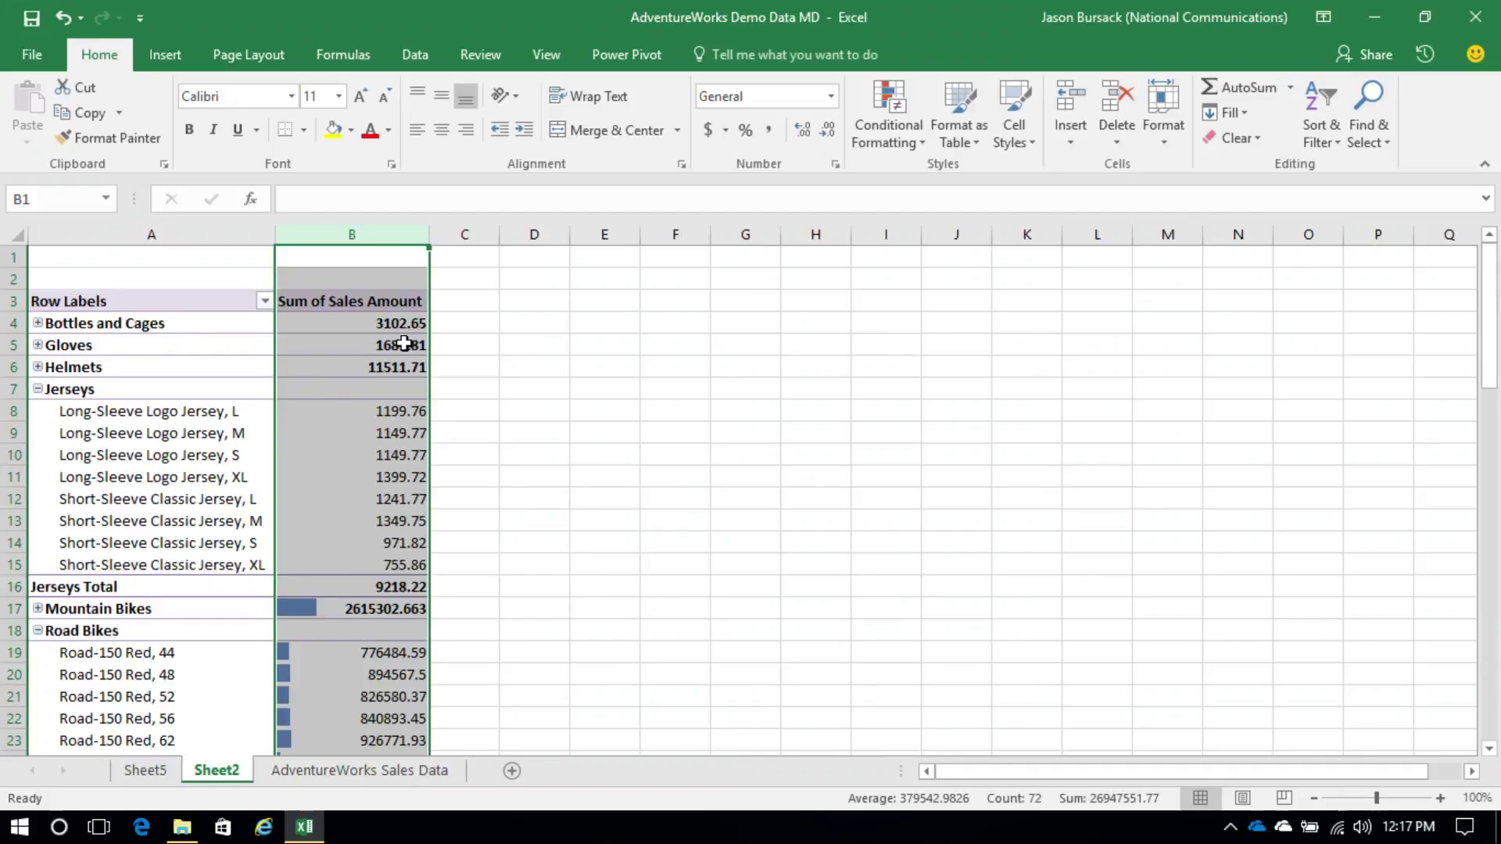
Step: Compare the data bars of the accessory categories and jerseys with those of Mountain Bikes and the Road-150 Red models
{"action": "left_click", "coordinate": [375, 325]}
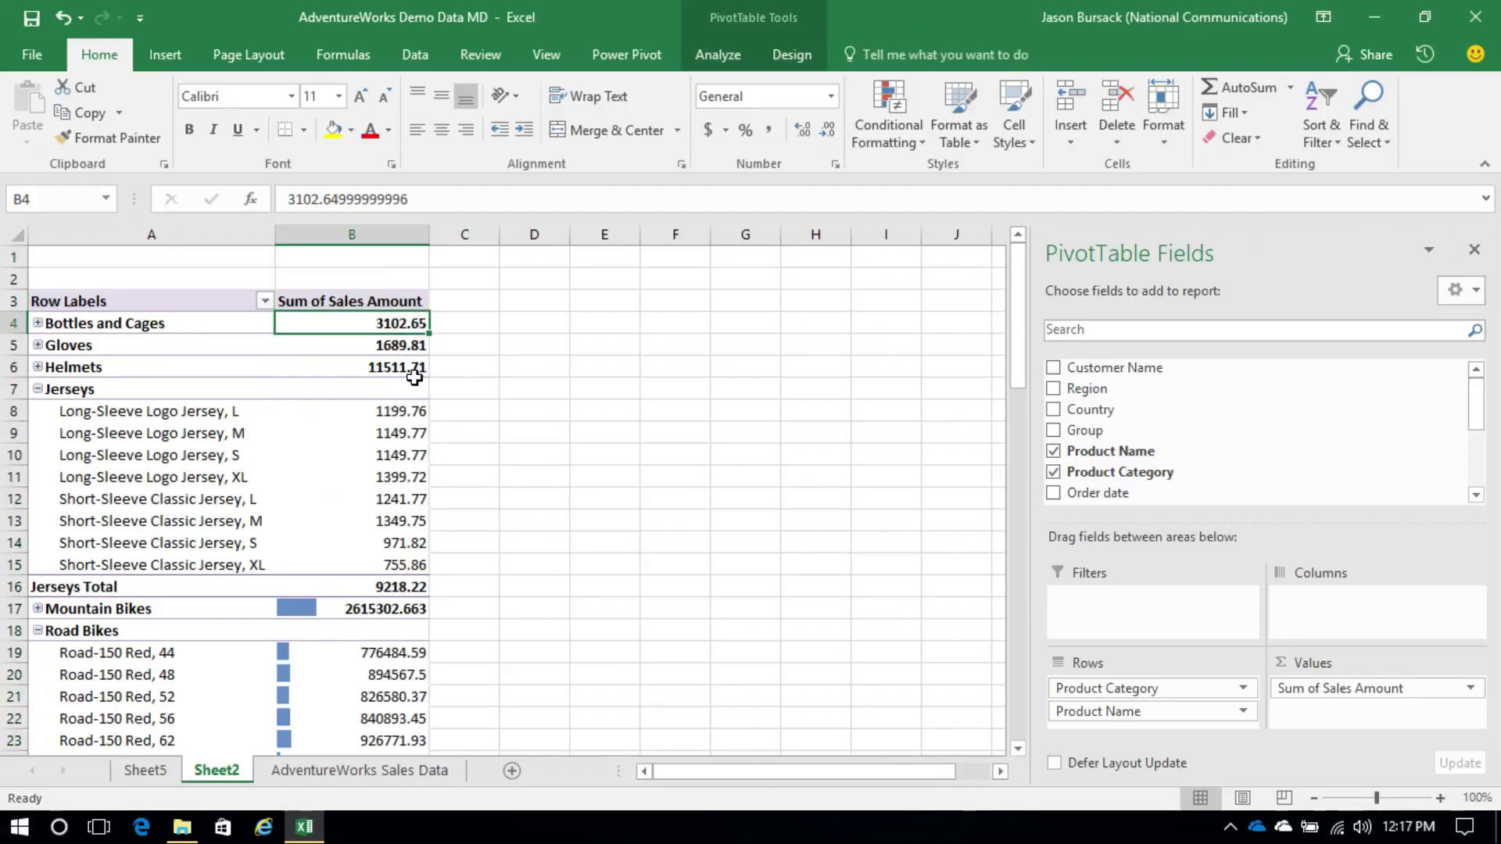
{"action": "left_click", "coordinate": [350, 348]}
{"action": "left_click", "coordinate": [350, 367]}
{"action": "left_click", "coordinate": [347, 389]}
{"action": "left_click", "coordinate": [349, 411]}
{"action": "left_click", "coordinate": [351, 477]}
{"action": "left_click", "coordinate": [342, 540]}
{"action": "left_click", "coordinate": [352, 608]}
{"action": "scroll", "coordinate": [356, 608], "scroll_direction": "down", "scroll_amount": 2}
{"action": "left_click", "coordinate": [358, 586]}
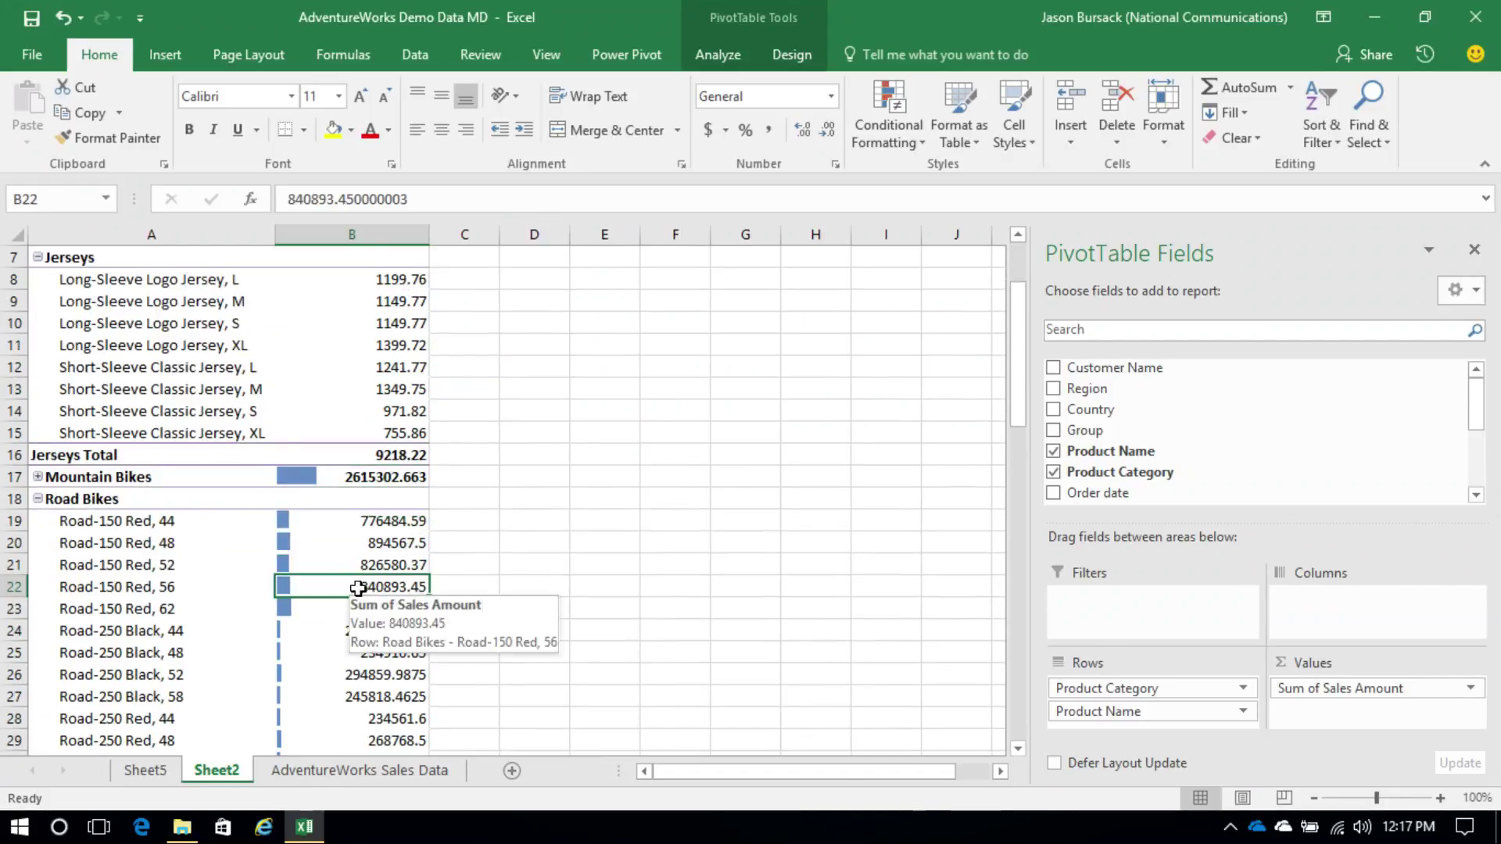
Step: Examine the data bars from the remaining Road Bikes through Socks and Tires and Tubes down to the Grand Total
{"action": "scroll", "coordinate": [358, 588], "scroll_direction": "down", "scroll_amount": 3}
{"action": "scroll", "coordinate": [373, 598], "scroll_direction": "down", "scroll_amount": 3}
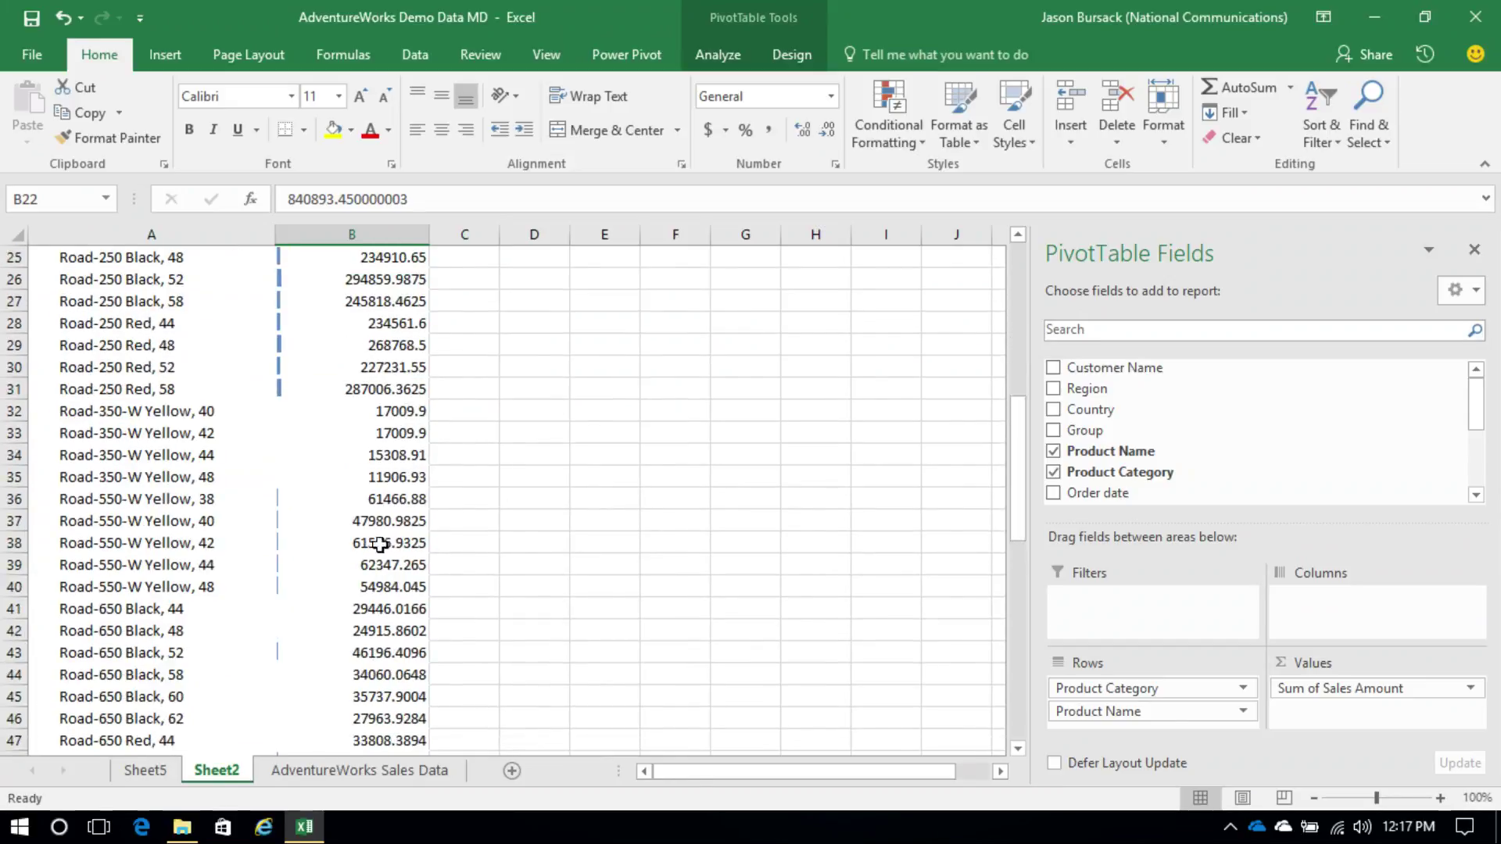
{"action": "left_click", "coordinate": [314, 454]}
{"action": "scroll", "coordinate": [371, 398], "scroll_direction": "down", "scroll_amount": 6}
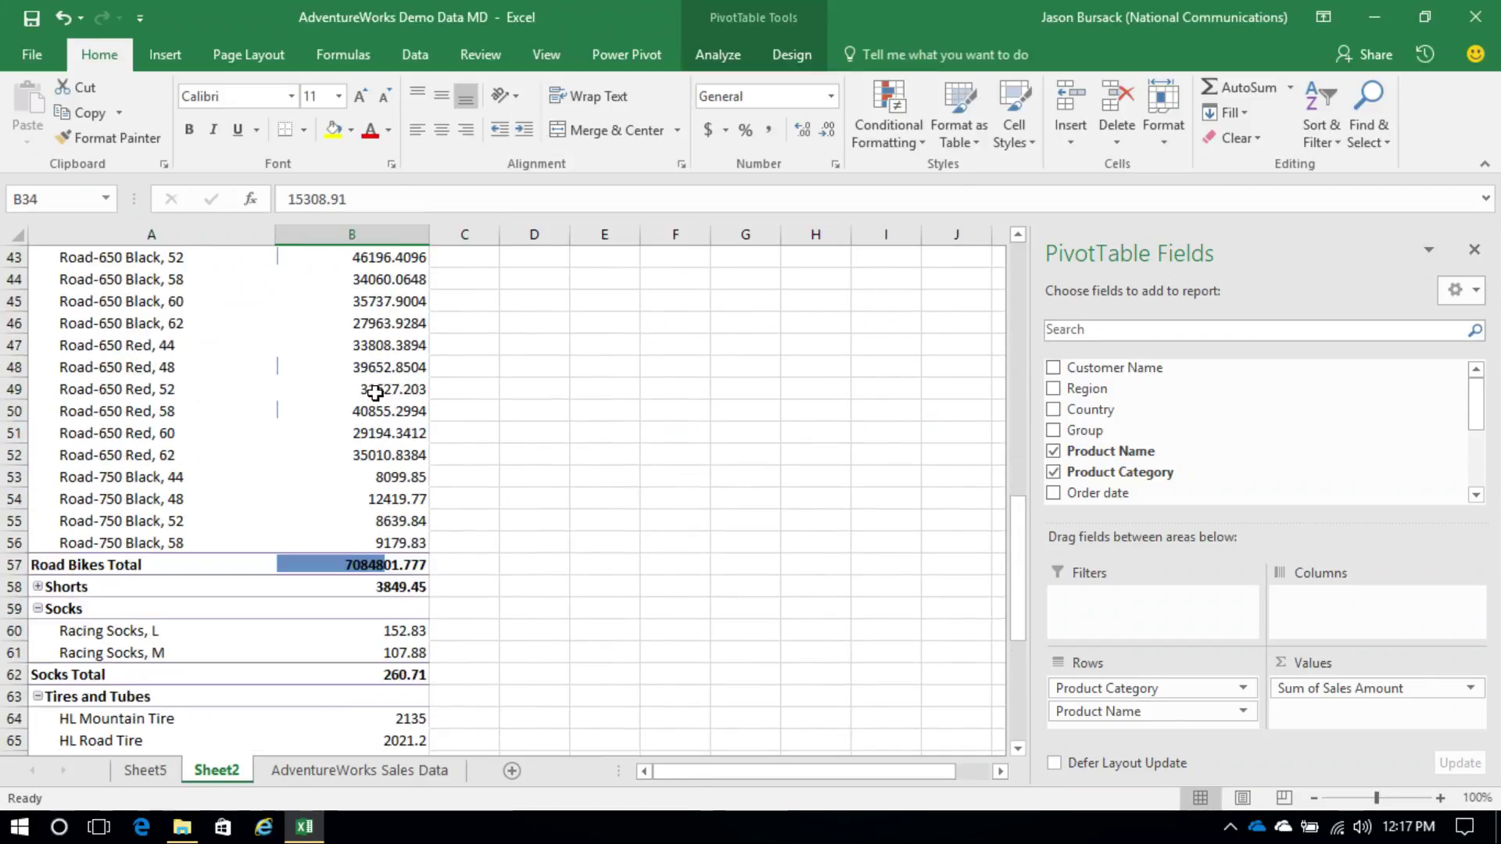
{"action": "scroll", "coordinate": [375, 390], "scroll_direction": "down", "scroll_amount": 1}
{"action": "left_click", "coordinate": [383, 543]}
{"action": "scroll", "coordinate": [383, 543], "scroll_direction": "down", "scroll_amount": 4}
{"action": "left_click", "coordinate": [367, 498]}
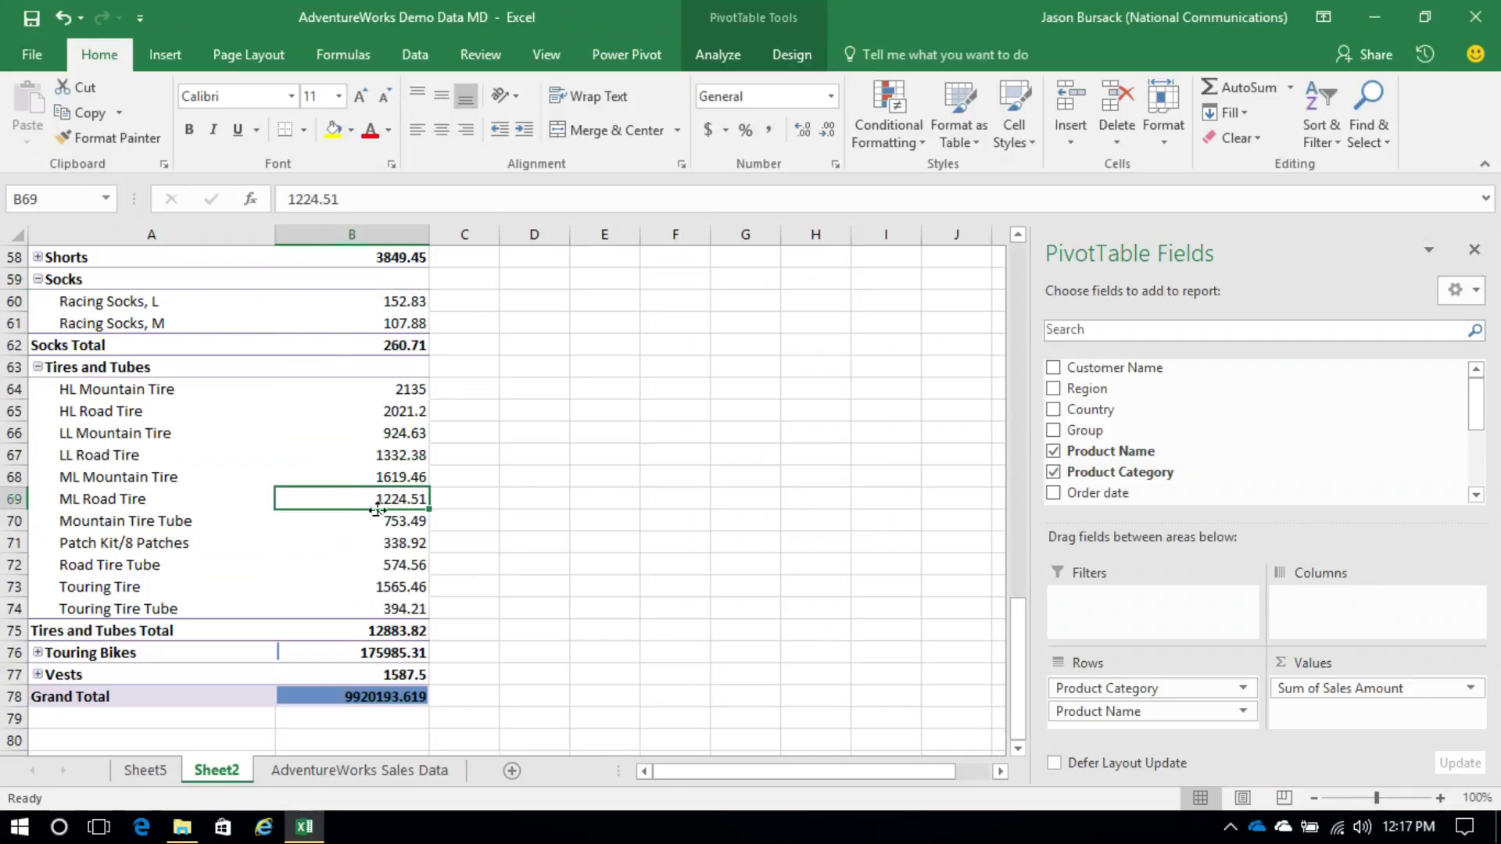
{"action": "left_click", "coordinate": [345, 697]}
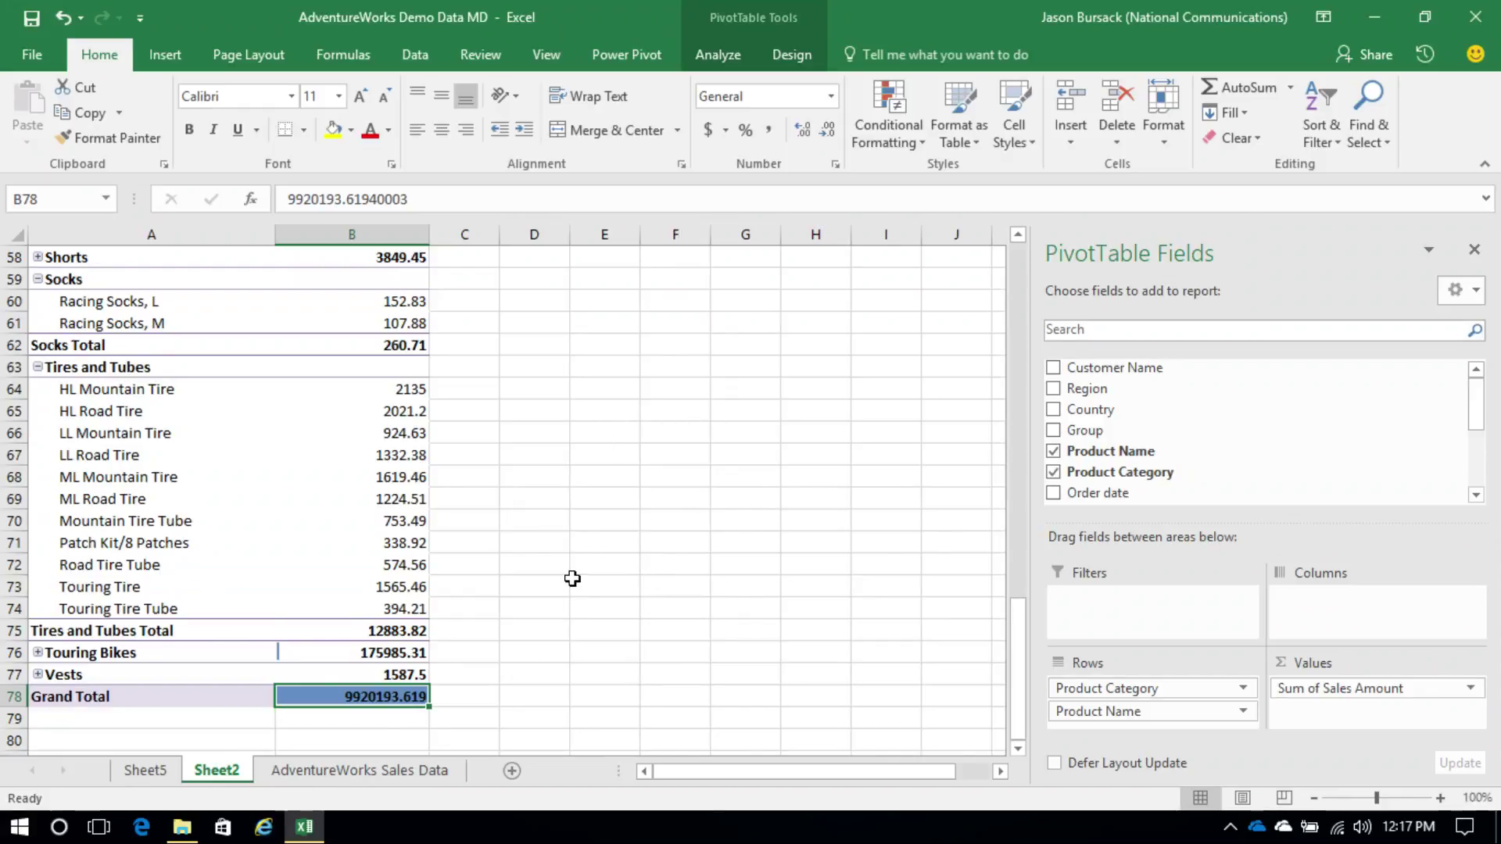
Step: Check the data bars of the small Road-750 Black and Racing Socks amounts, and undo the data bar formatting on column B
{"action": "scroll", "coordinate": [583, 517], "scroll_direction": "up", "scroll_amount": 4}
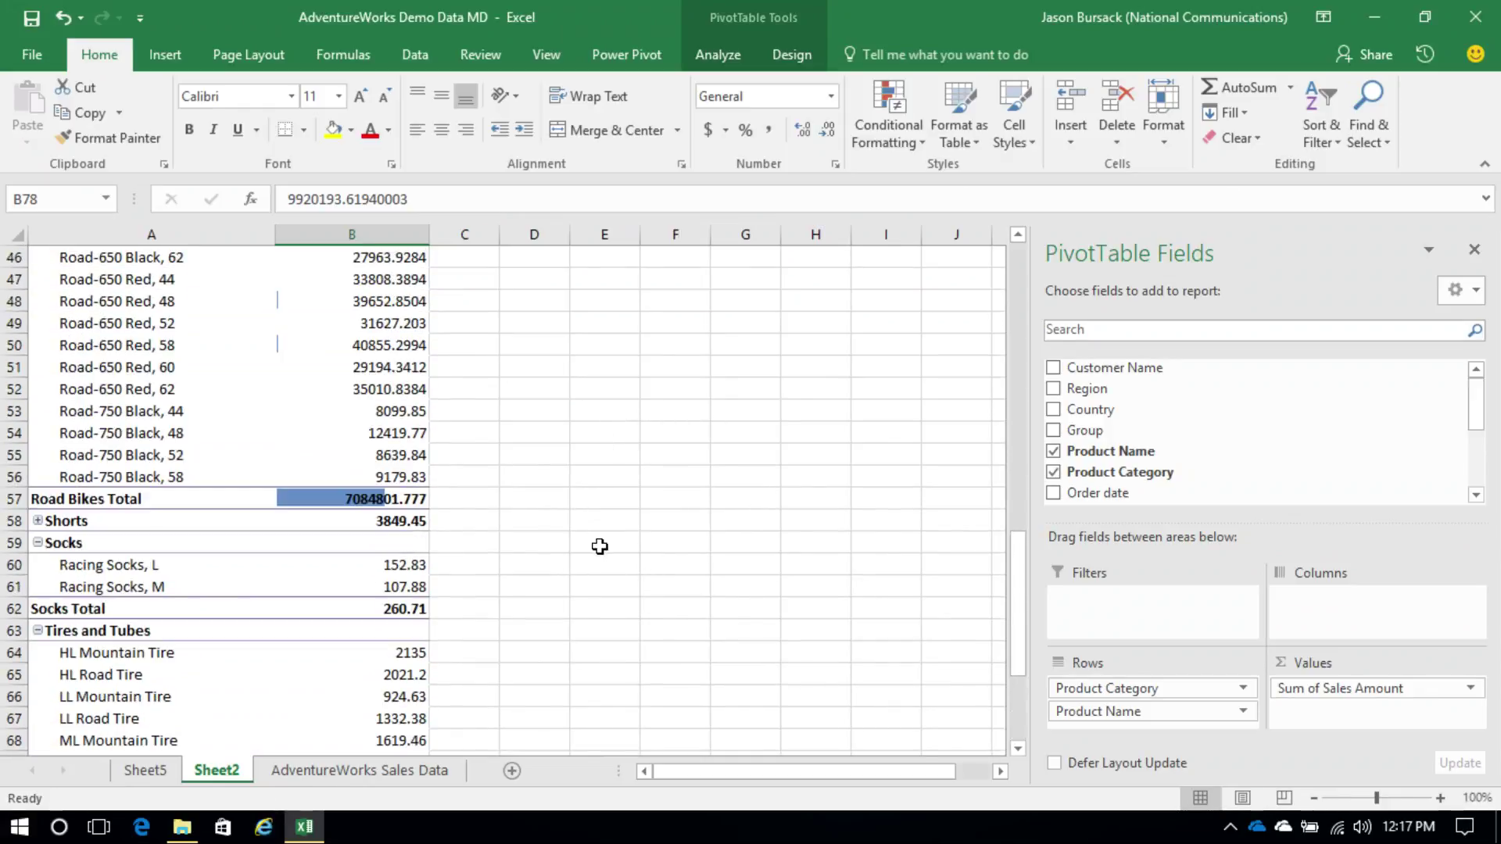
{"action": "left_click", "coordinate": [407, 440]}
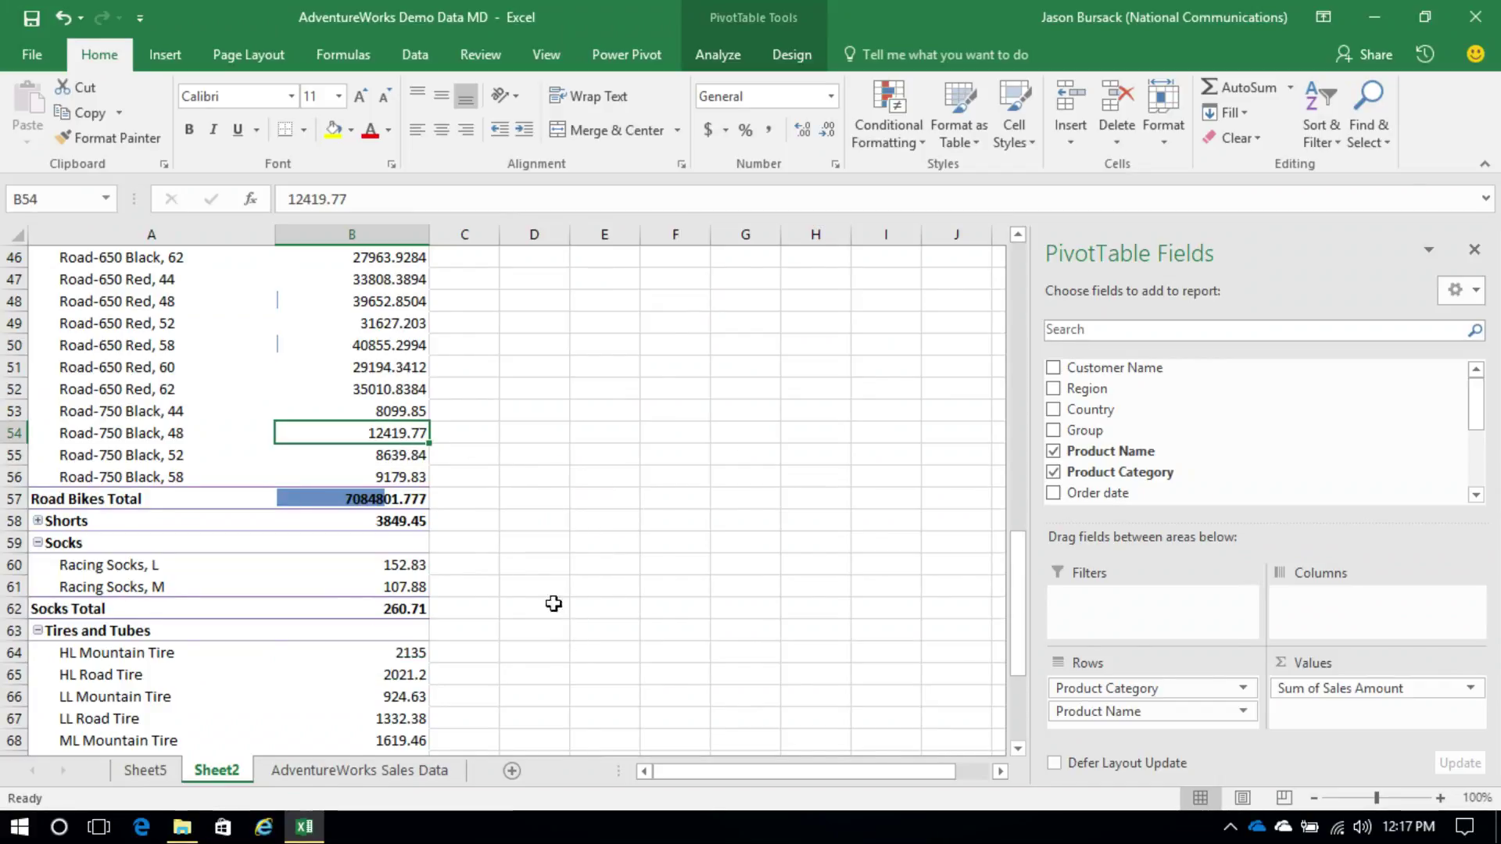
{"action": "left_click", "coordinate": [401, 586]}
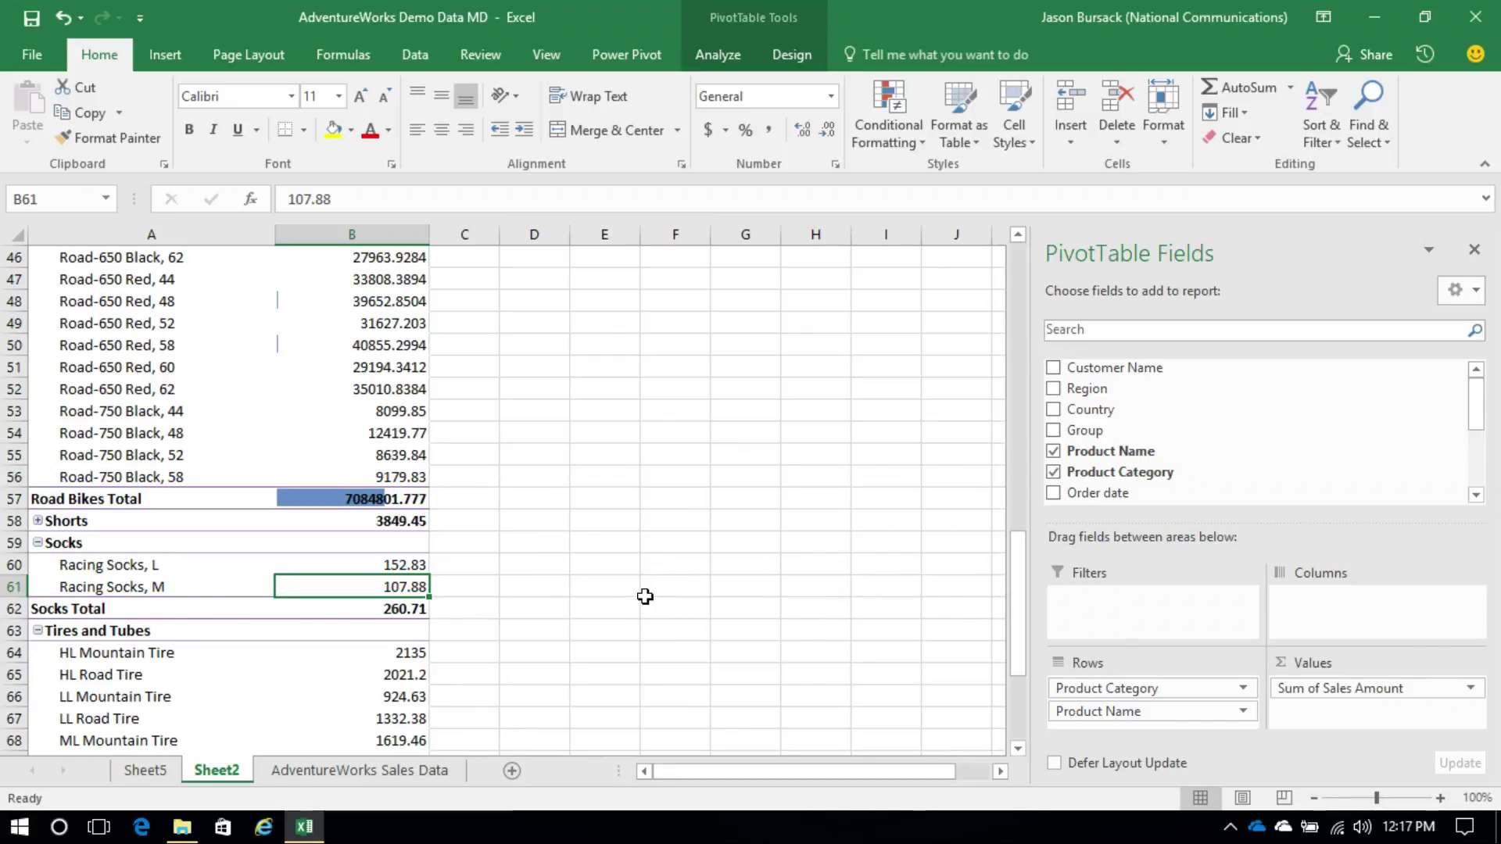
{"action": "scroll", "coordinate": [649, 619], "scroll_direction": "down", "scroll_amount": 8}
{"action": "scroll", "coordinate": [634, 619], "scroll_direction": "up", "scroll_amount": 3}
{"action": "scroll", "coordinate": [635, 619], "scroll_direction": "up", "scroll_amount": 20}
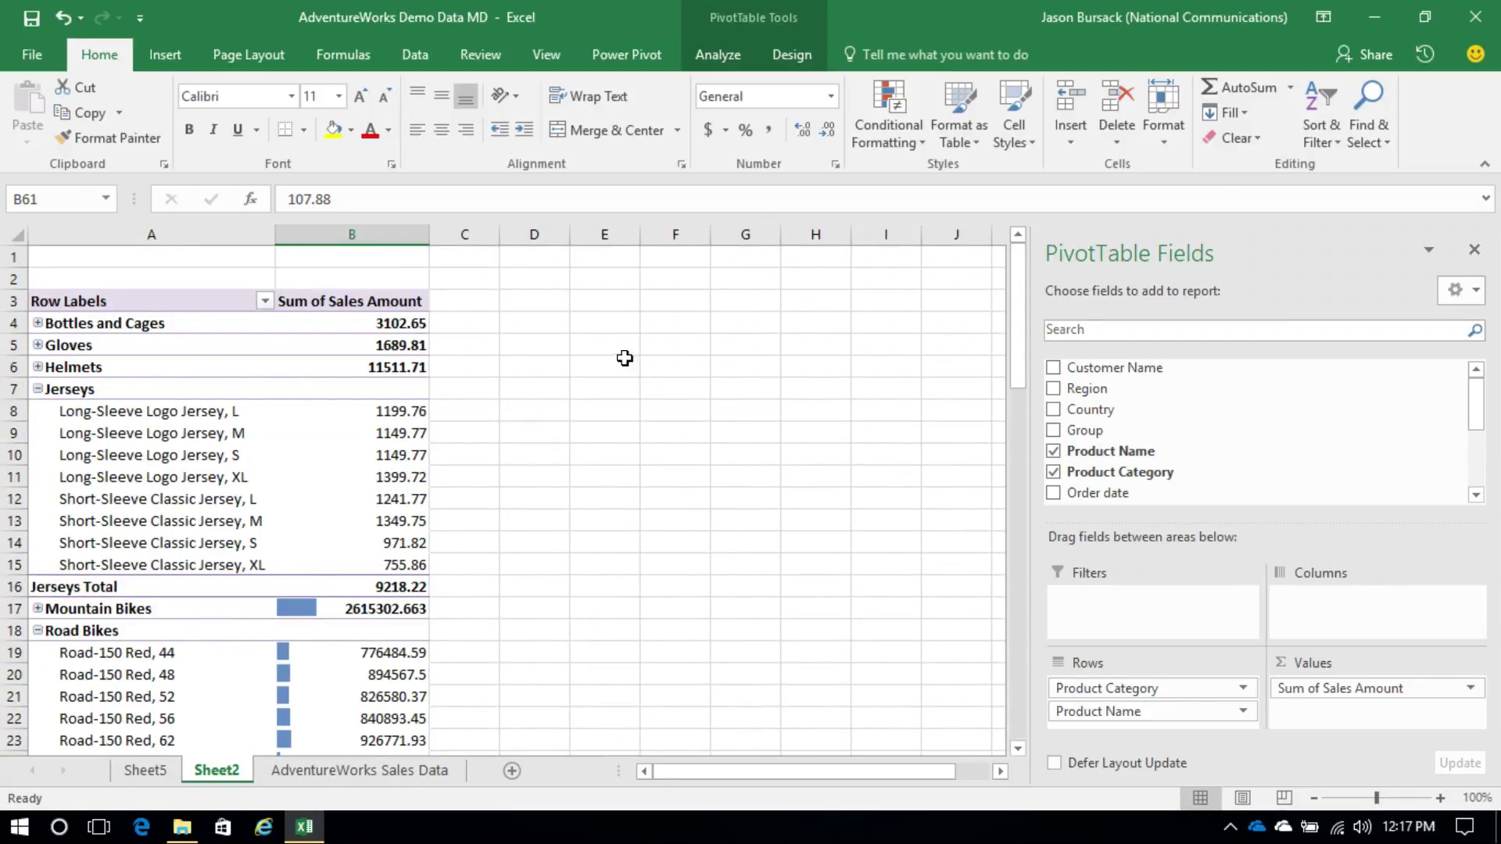
{"action": "left_click", "coordinate": [61, 16]}
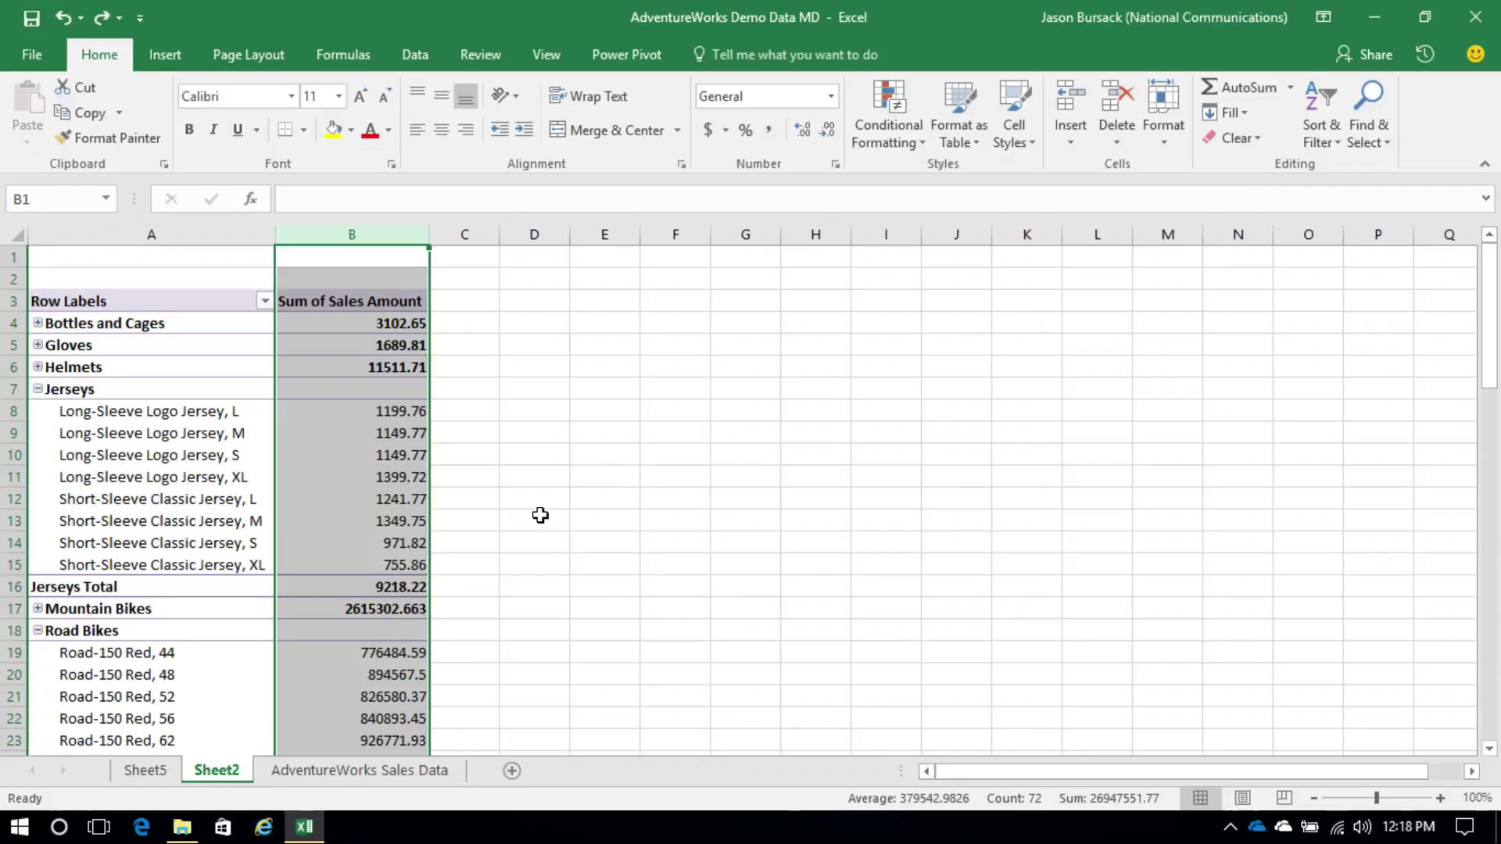
Step: Drill down into the sales amount of Long-Sleeve Logo Jersey, S to extract its underlying records, and review the resulting table
{"action": "left_click", "coordinate": [377, 456]}
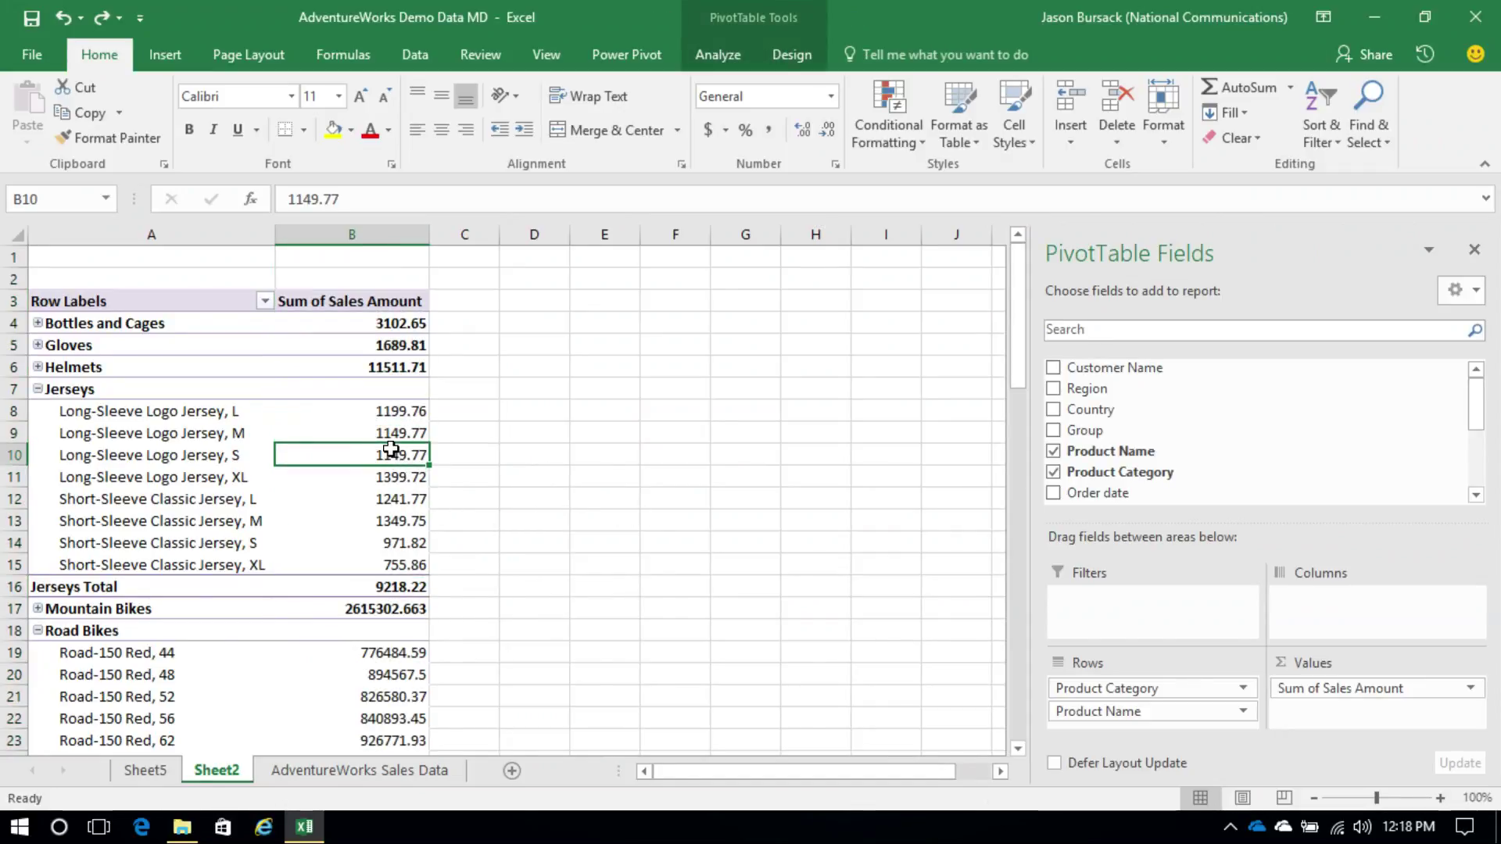
{"action": "mouse_move", "coordinate": [364, 457]}
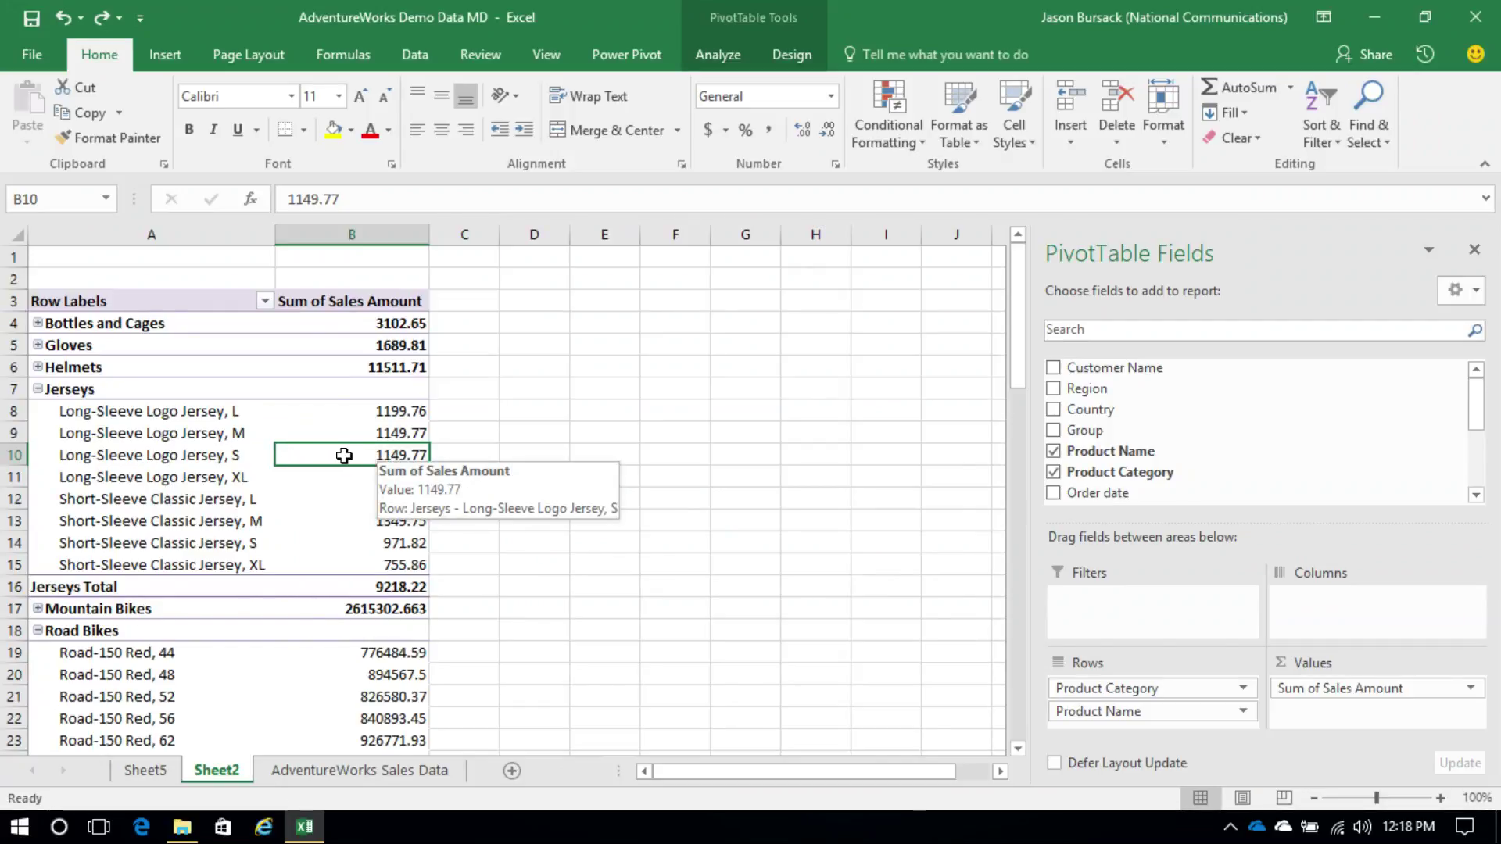
{"action": "double_click", "coordinate": [344, 456]}
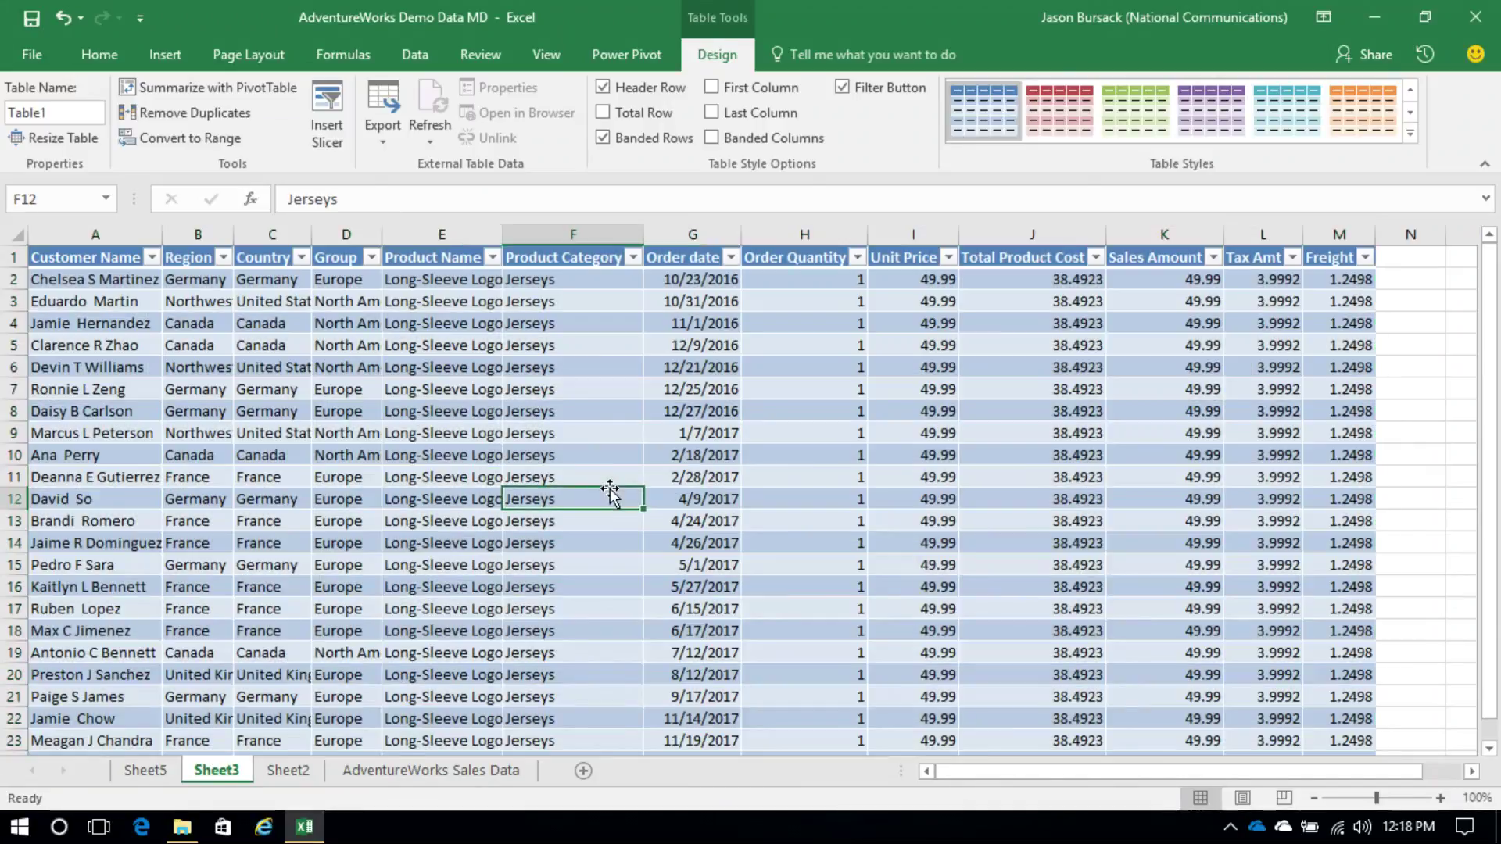
{"action": "left_click", "coordinate": [609, 494]}
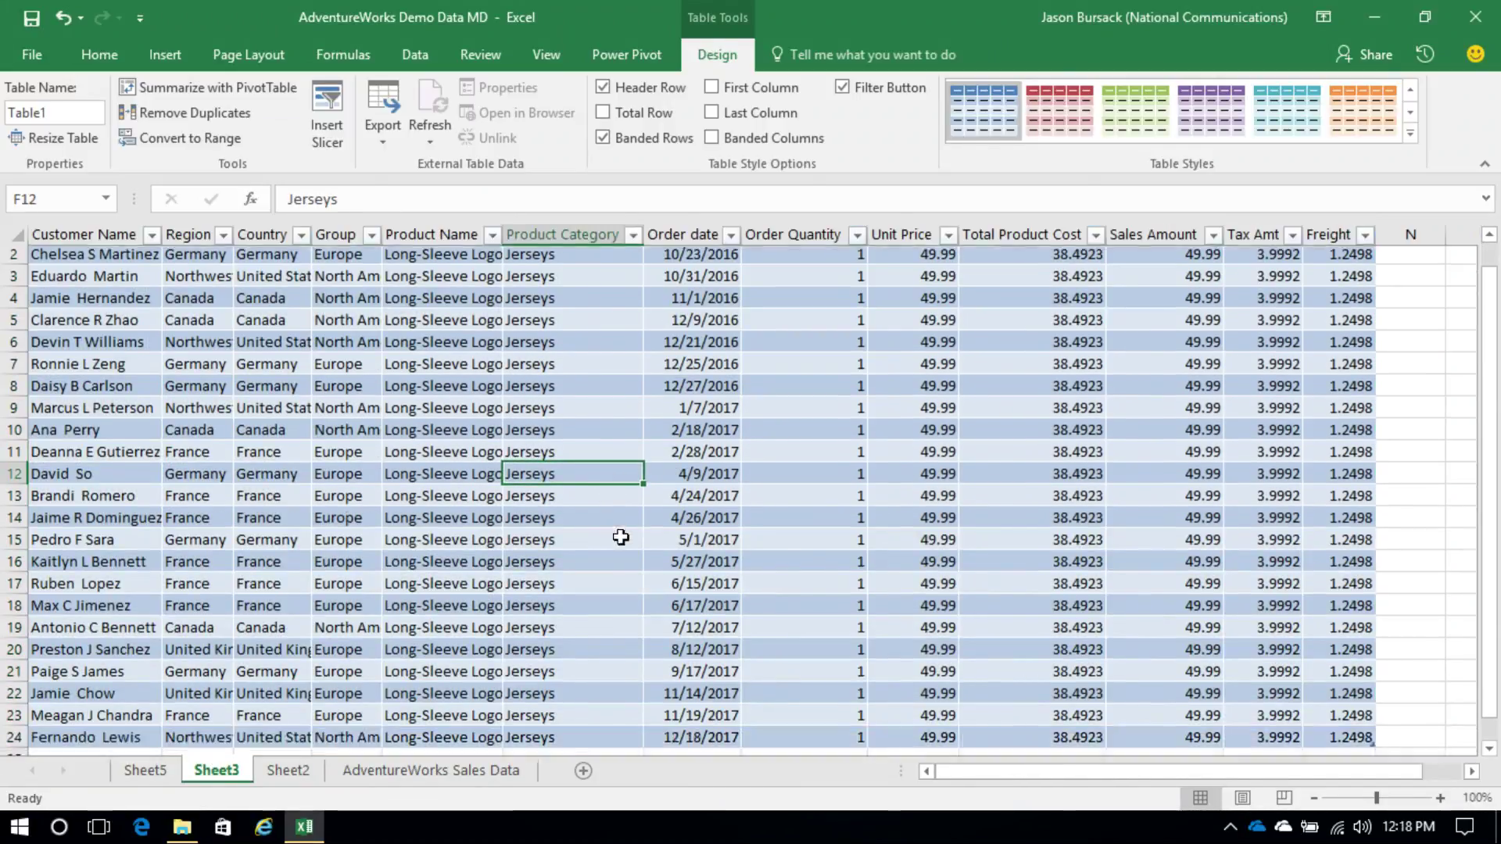
{"action": "scroll", "coordinate": [613, 526], "scroll_direction": "down", "scroll_amount": 4}
{"action": "scroll", "coordinate": [636, 606], "scroll_direction": "up", "scroll_amount": 4}
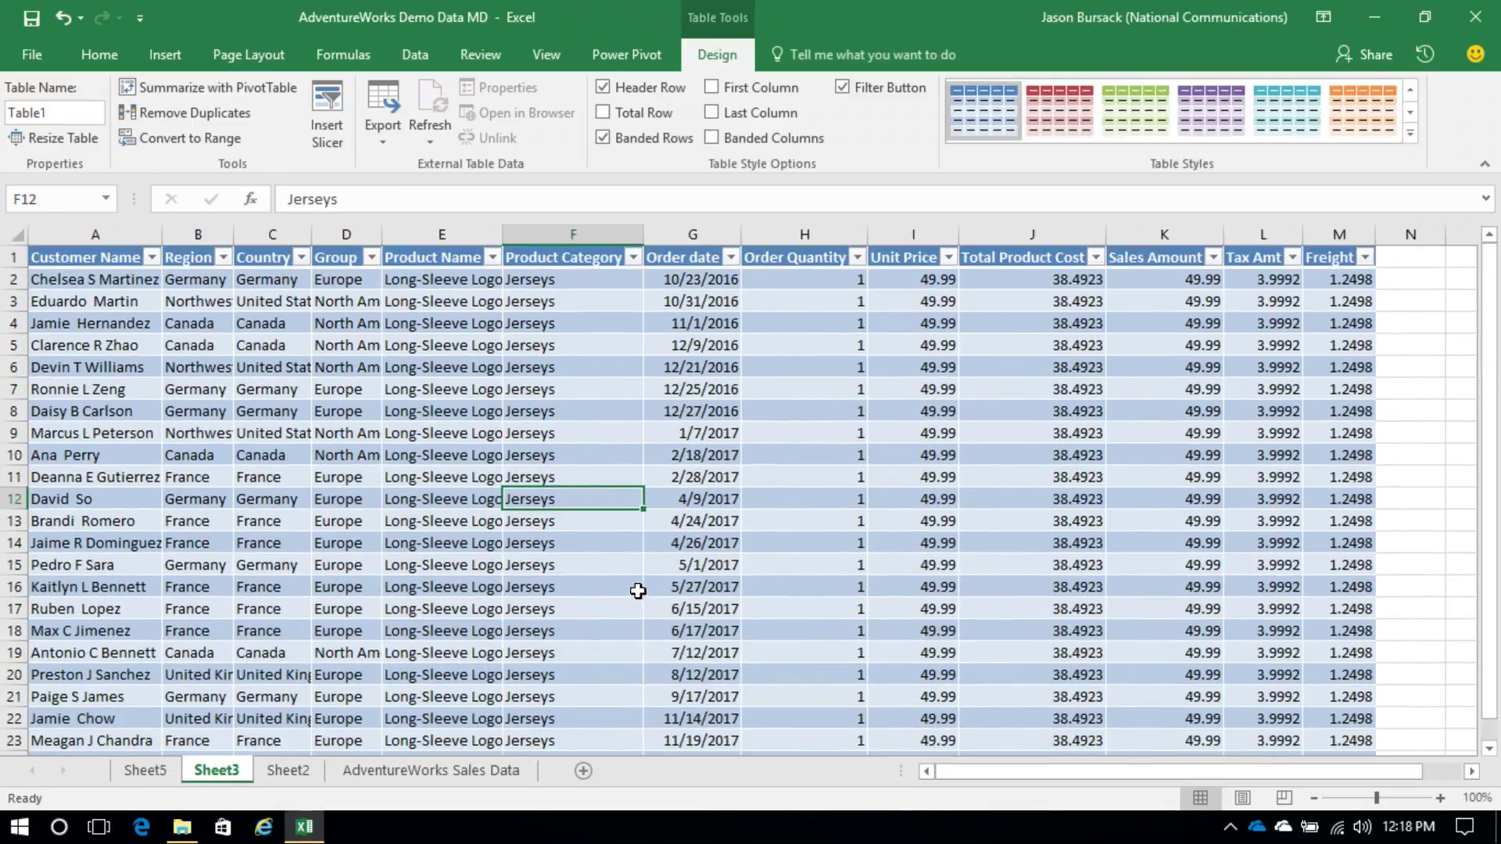
Step: Compare the full AdventureWorks Sales Data sheet with the extracted jersey records on Sheet3
{"action": "left_click", "coordinate": [430, 770]}
{"action": "scroll", "coordinate": [750, 609], "scroll_direction": "down", "scroll_amount": 20}
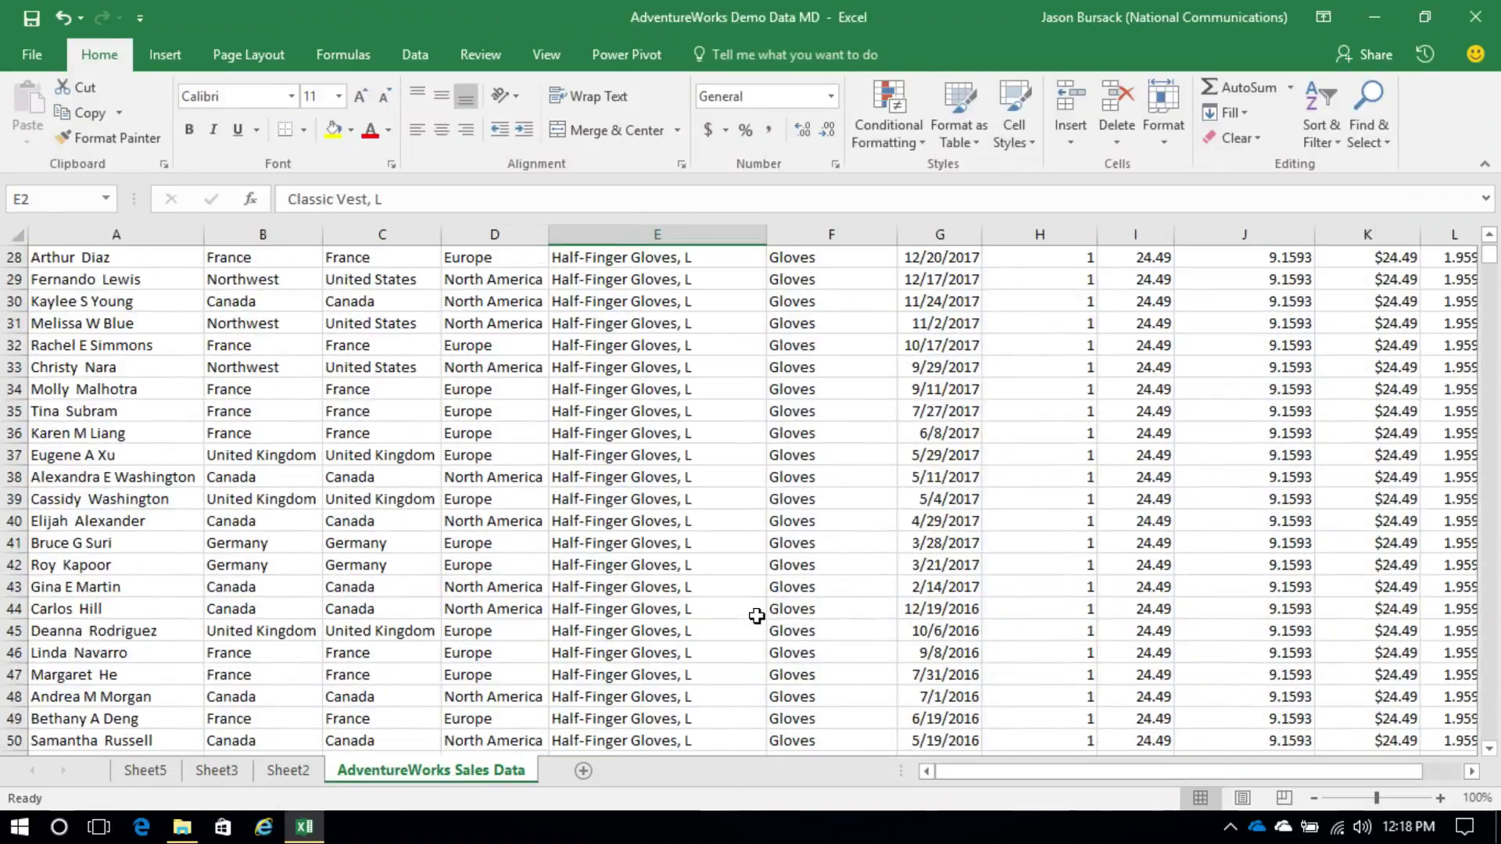
{"action": "scroll", "coordinate": [704, 605], "scroll_direction": "down", "scroll_amount": 1}
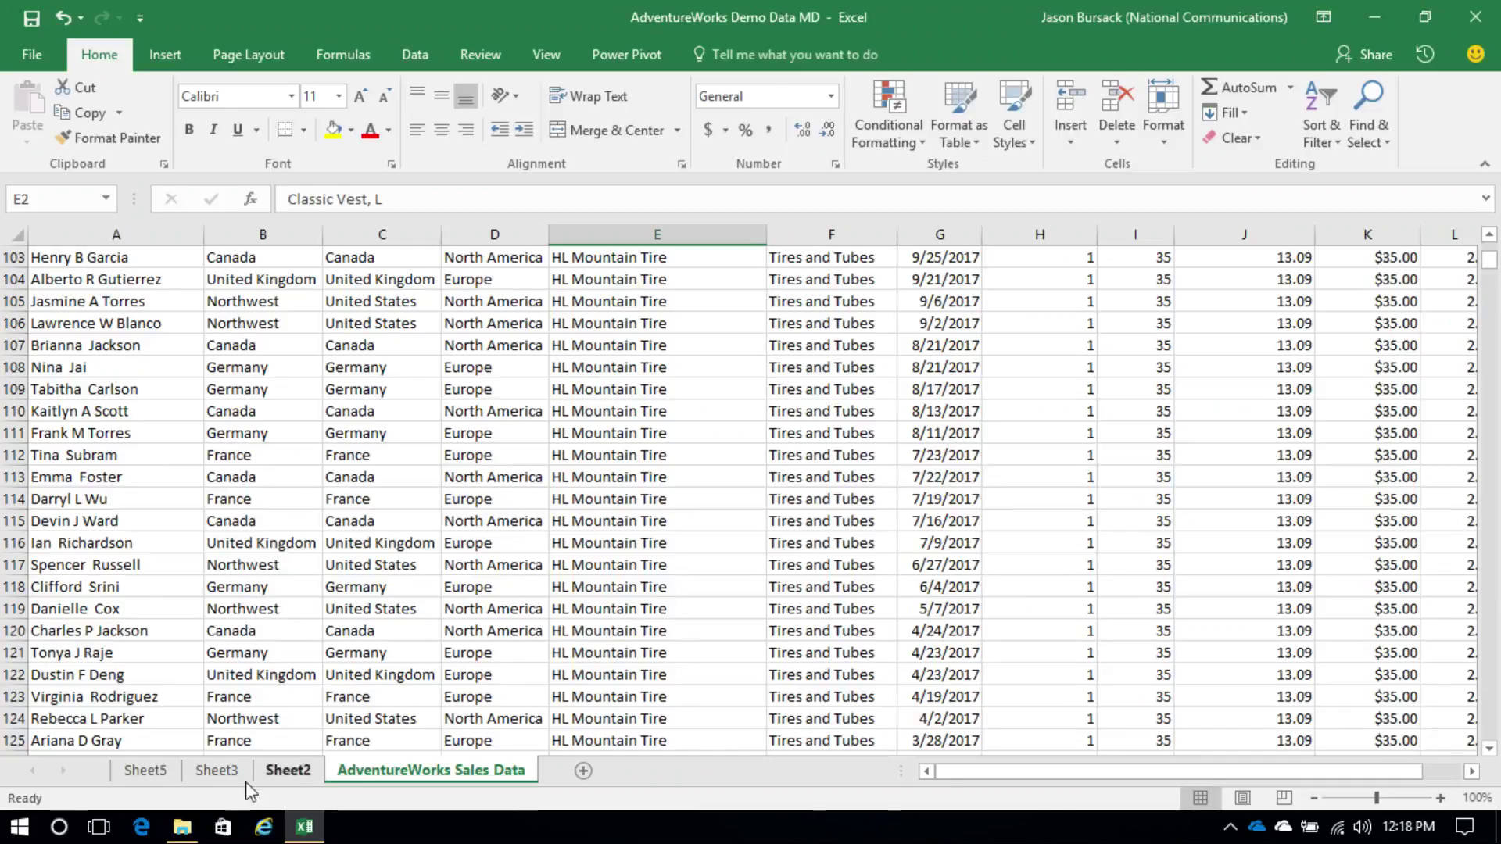
{"action": "left_click", "coordinate": [217, 770]}
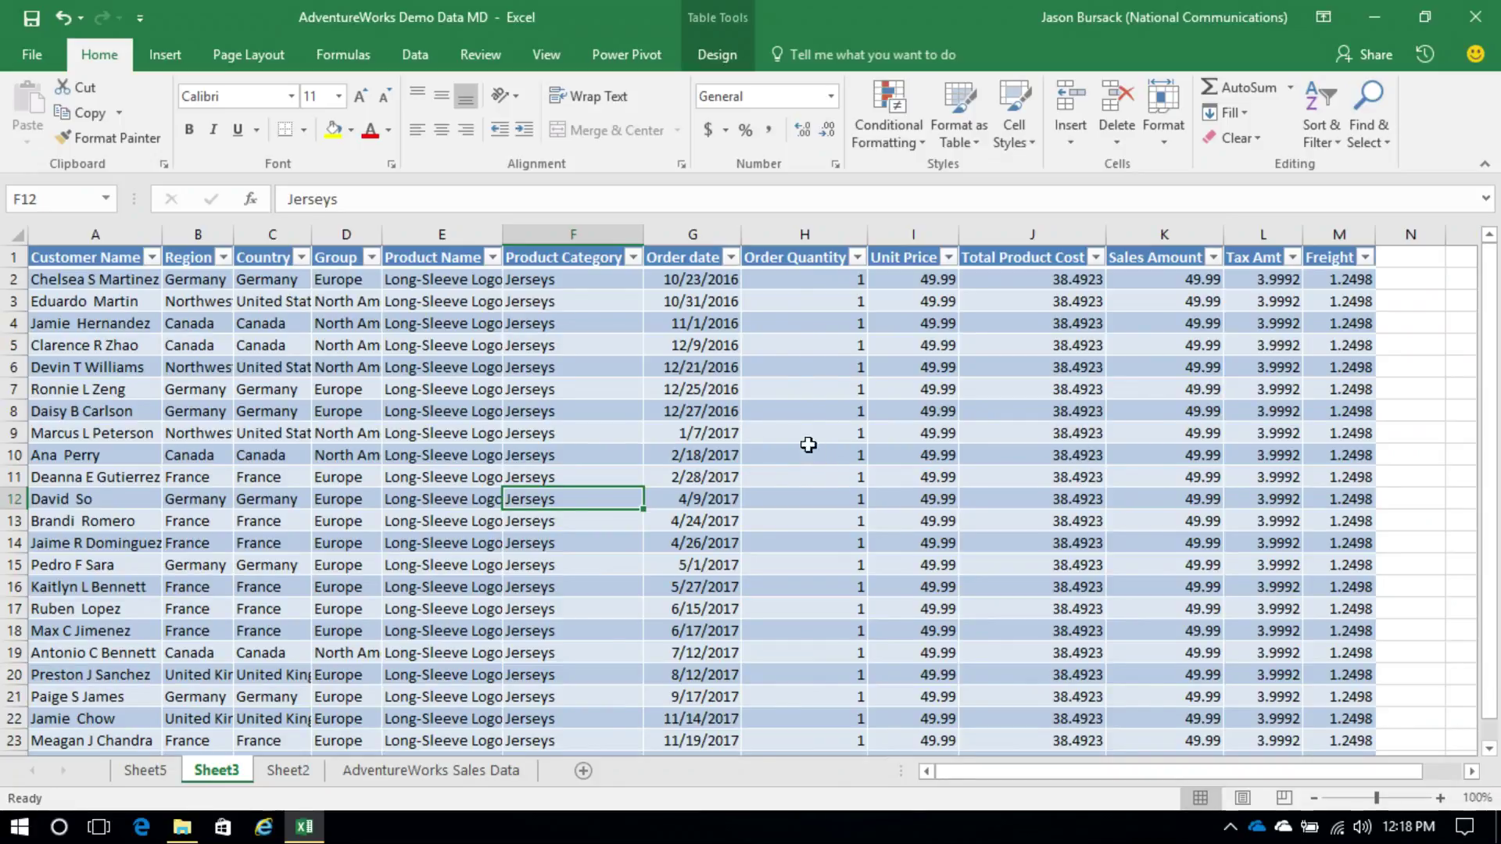
{"action": "scroll", "coordinate": [774, 374], "scroll_direction": "down", "scroll_amount": 2}
{"action": "scroll", "coordinate": [774, 374], "scroll_direction": "up", "scroll_amount": 2}
Step: Add Country as a report filter to the PivotTable on Sheet2 and limit it to Germany and France using multiple item selection
{"action": "left_click", "coordinate": [282, 770]}
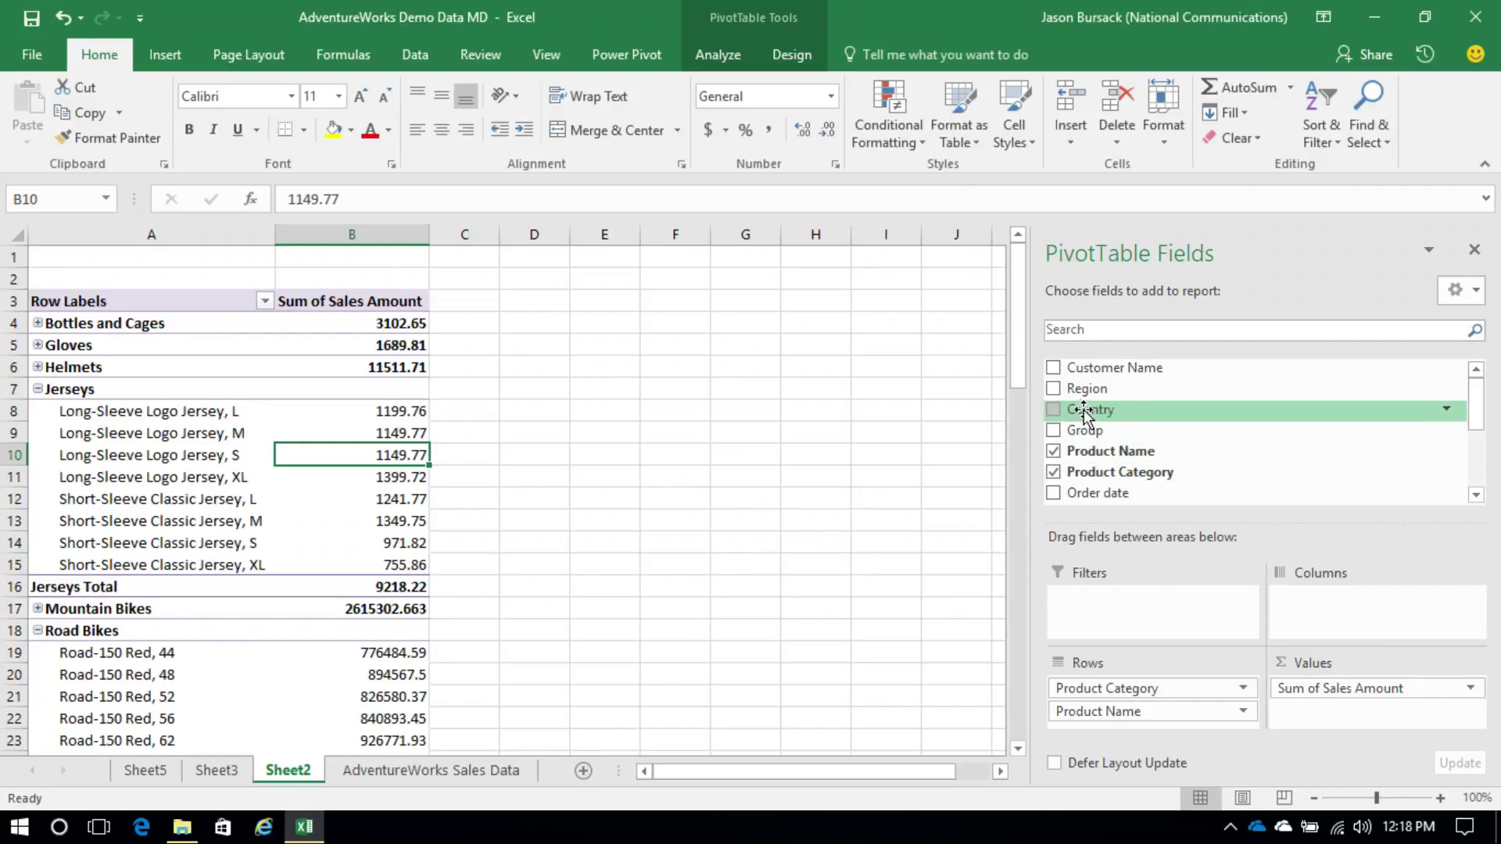
{"action": "left_click_drag", "start_coordinate": [1079, 412], "coordinate": [1155, 603]}
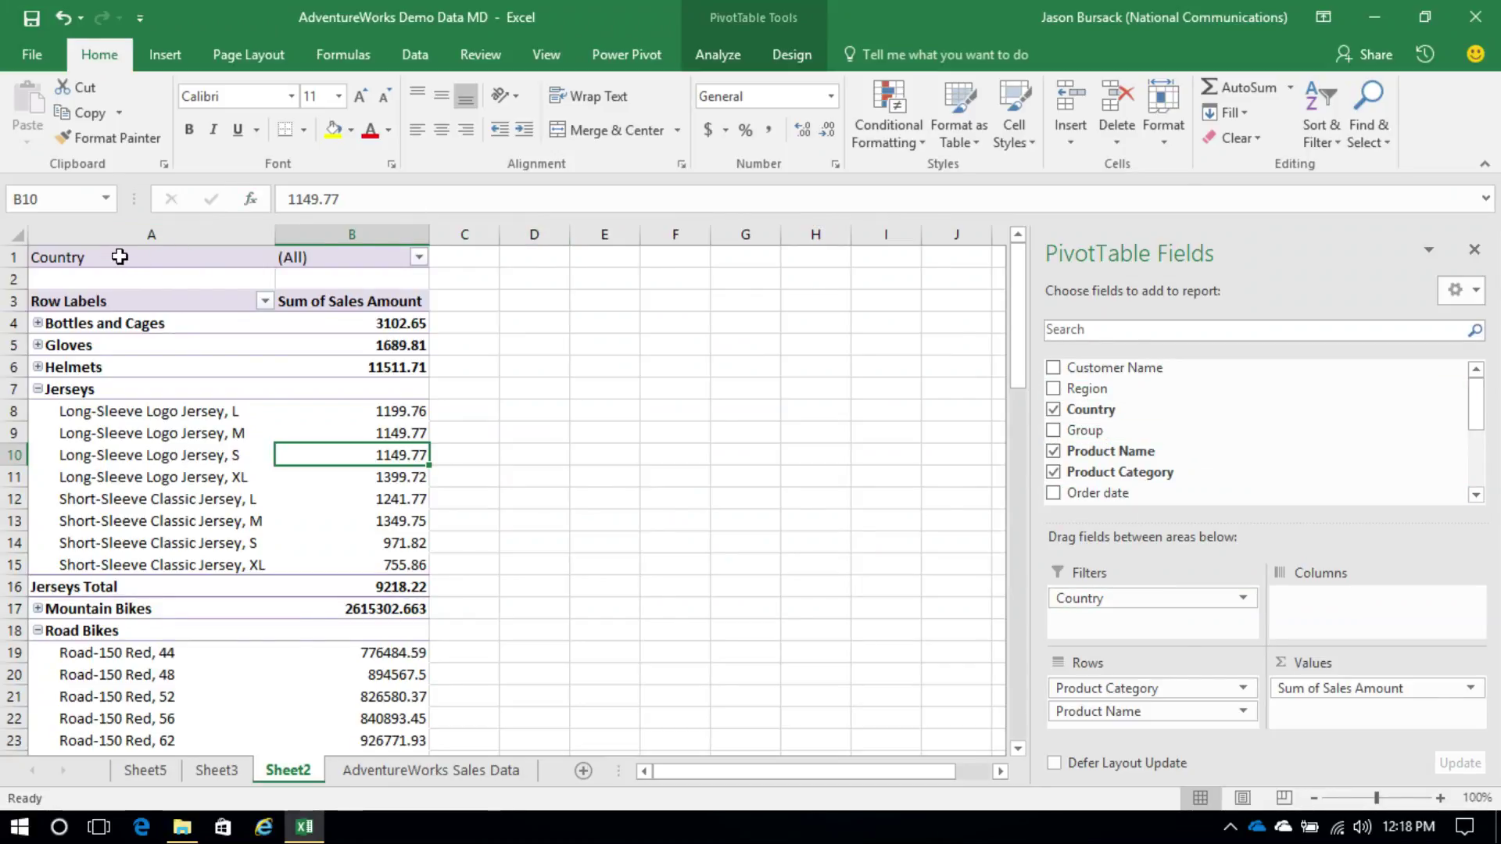
{"action": "left_click", "coordinate": [419, 258]}
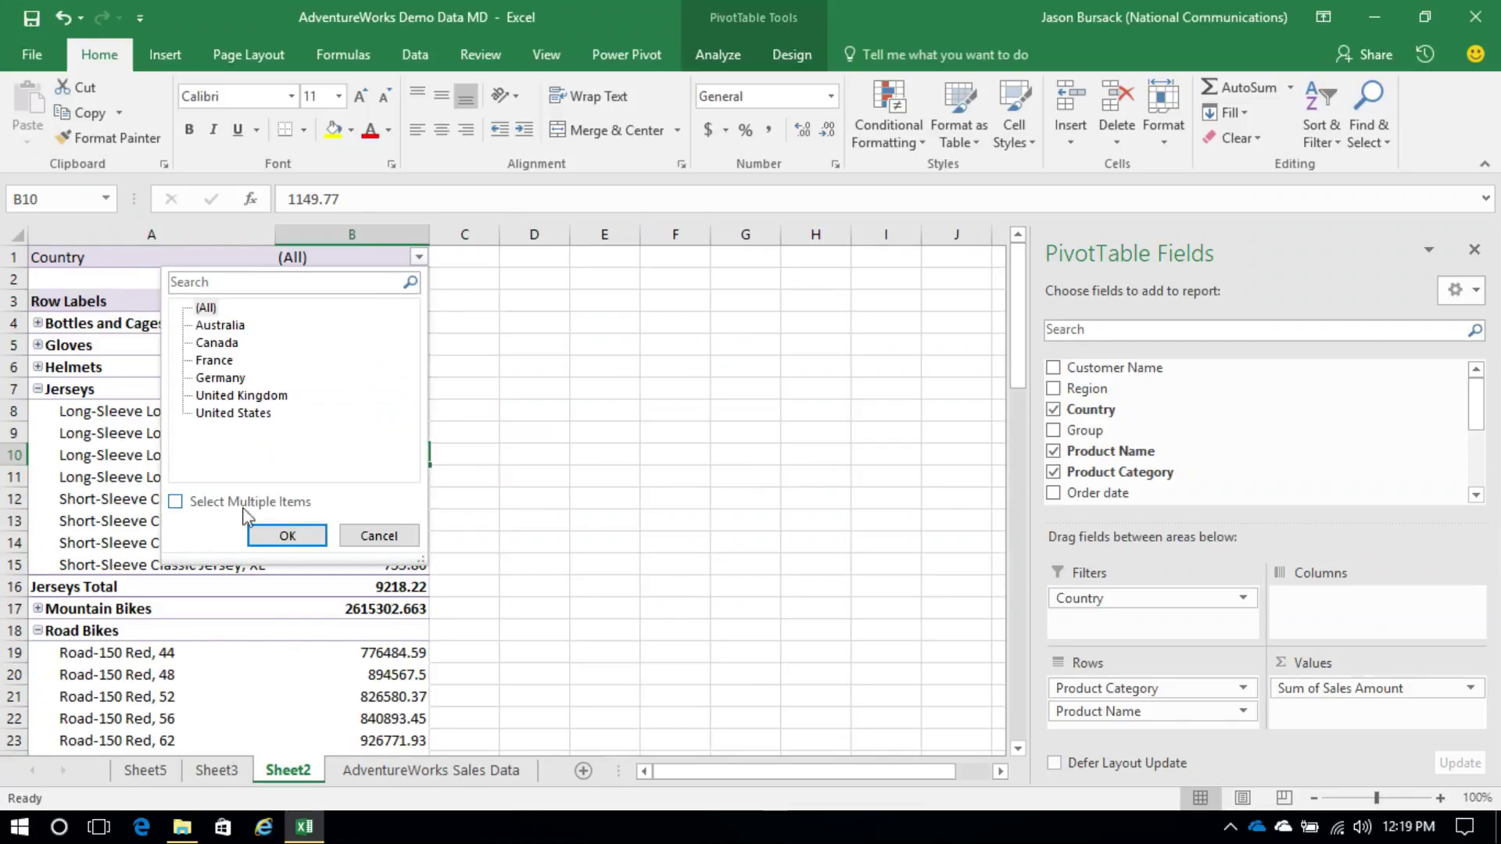
{"action": "left_click", "coordinate": [175, 503]}
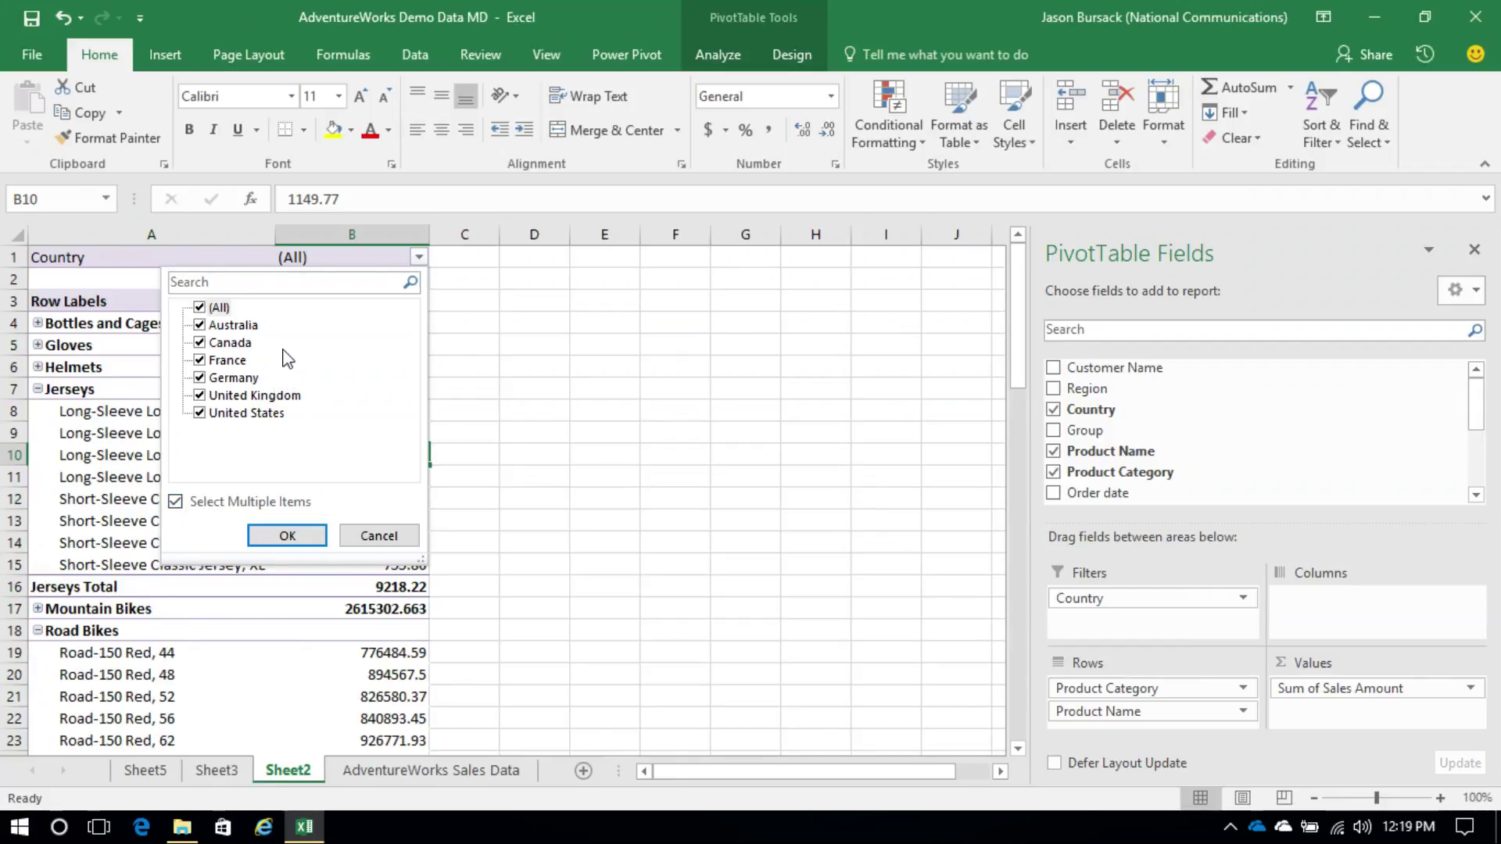
{"action": "left_click", "coordinate": [201, 308]}
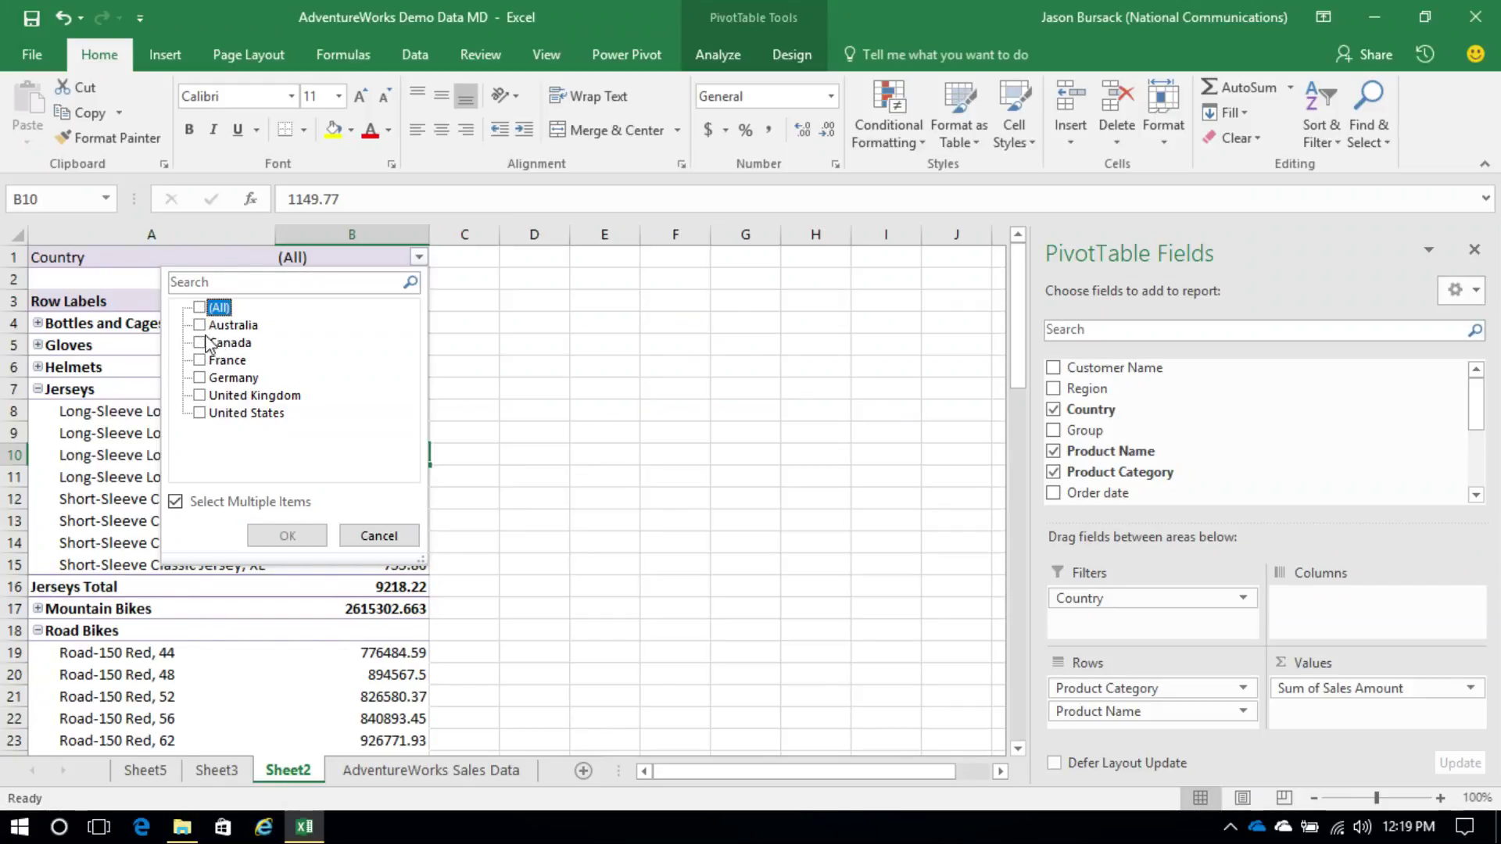
{"action": "left_click", "coordinate": [200, 378]}
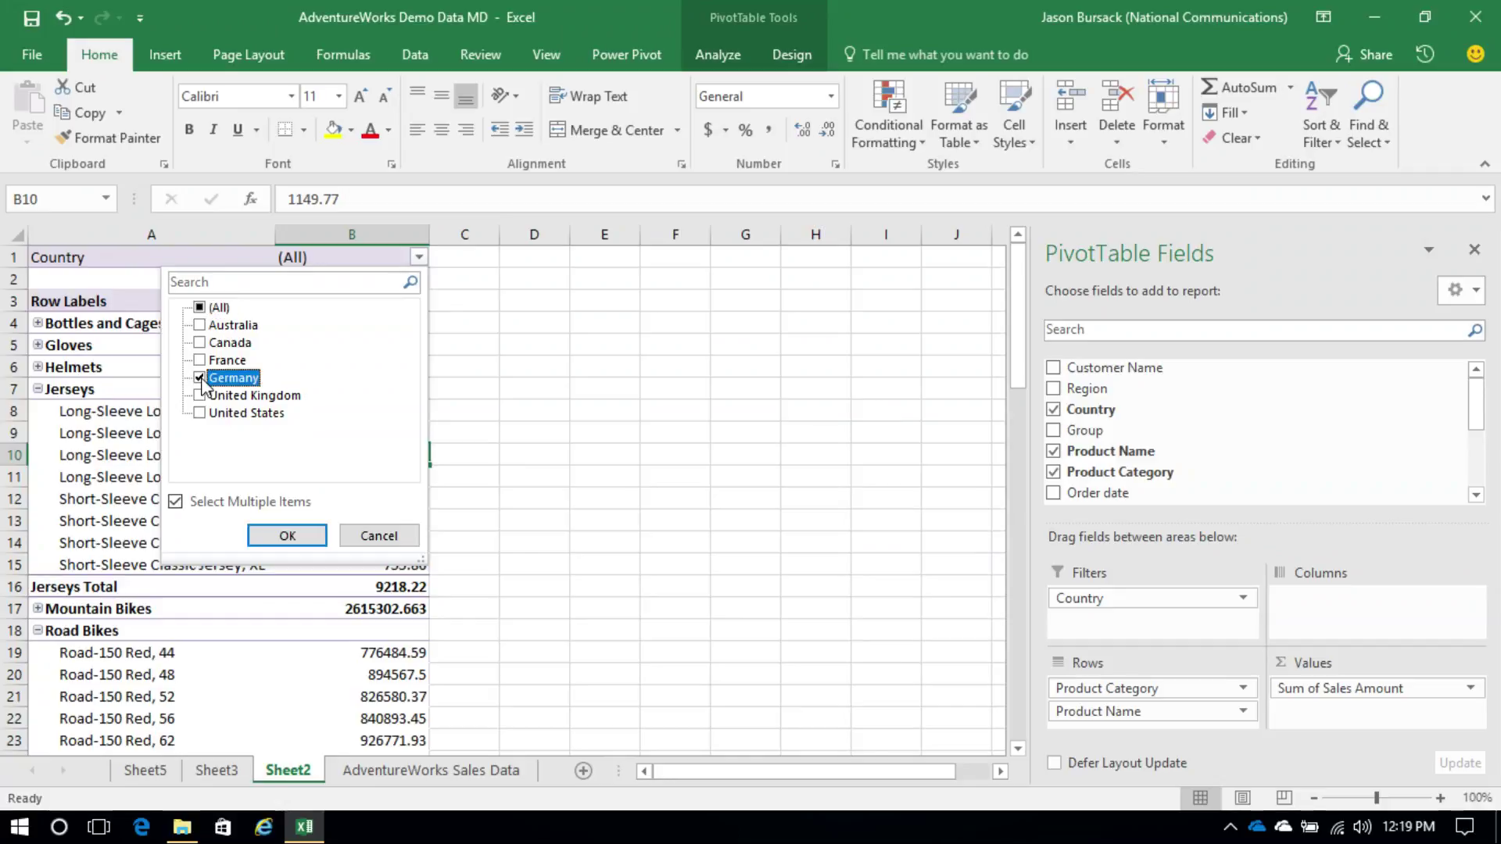
{"action": "left_click", "coordinate": [200, 360]}
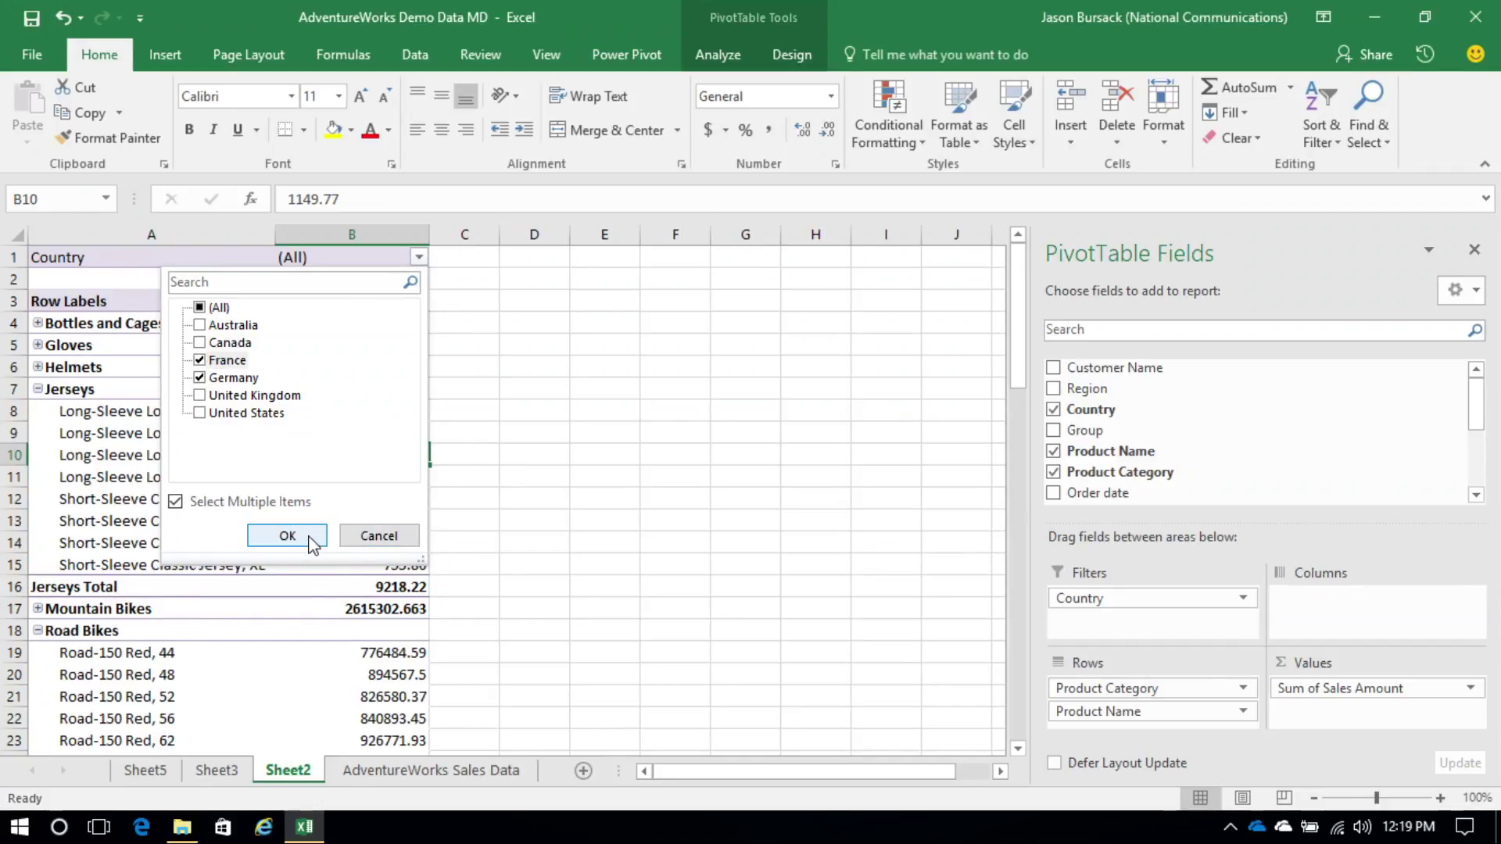
{"action": "left_click", "coordinate": [288, 536]}
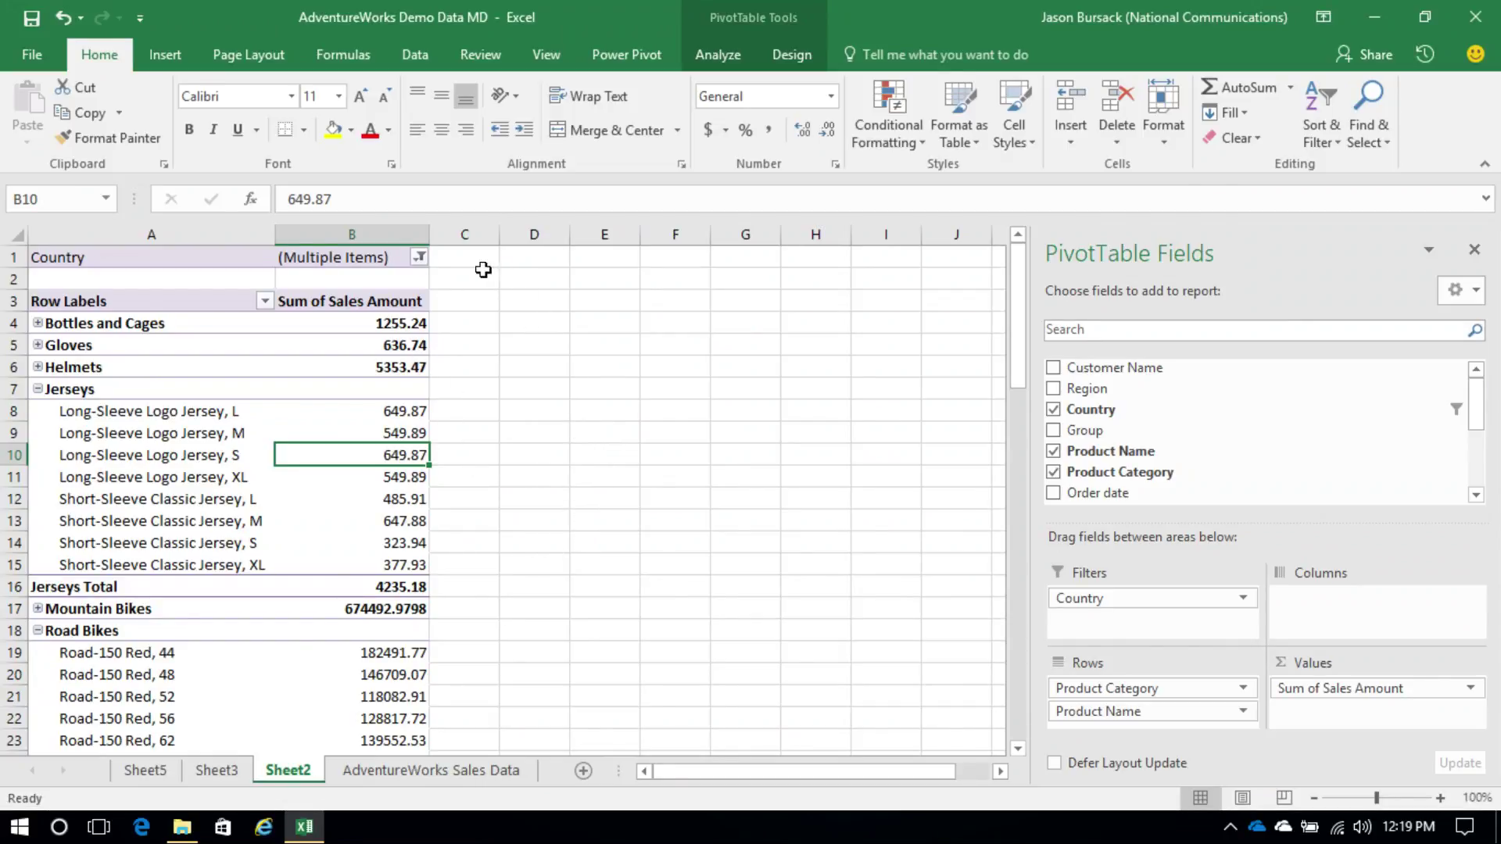
Step: Change the Country report filter on Sheet2 from France and Germany to only United Kingdom
{"action": "left_click", "coordinate": [420, 257]}
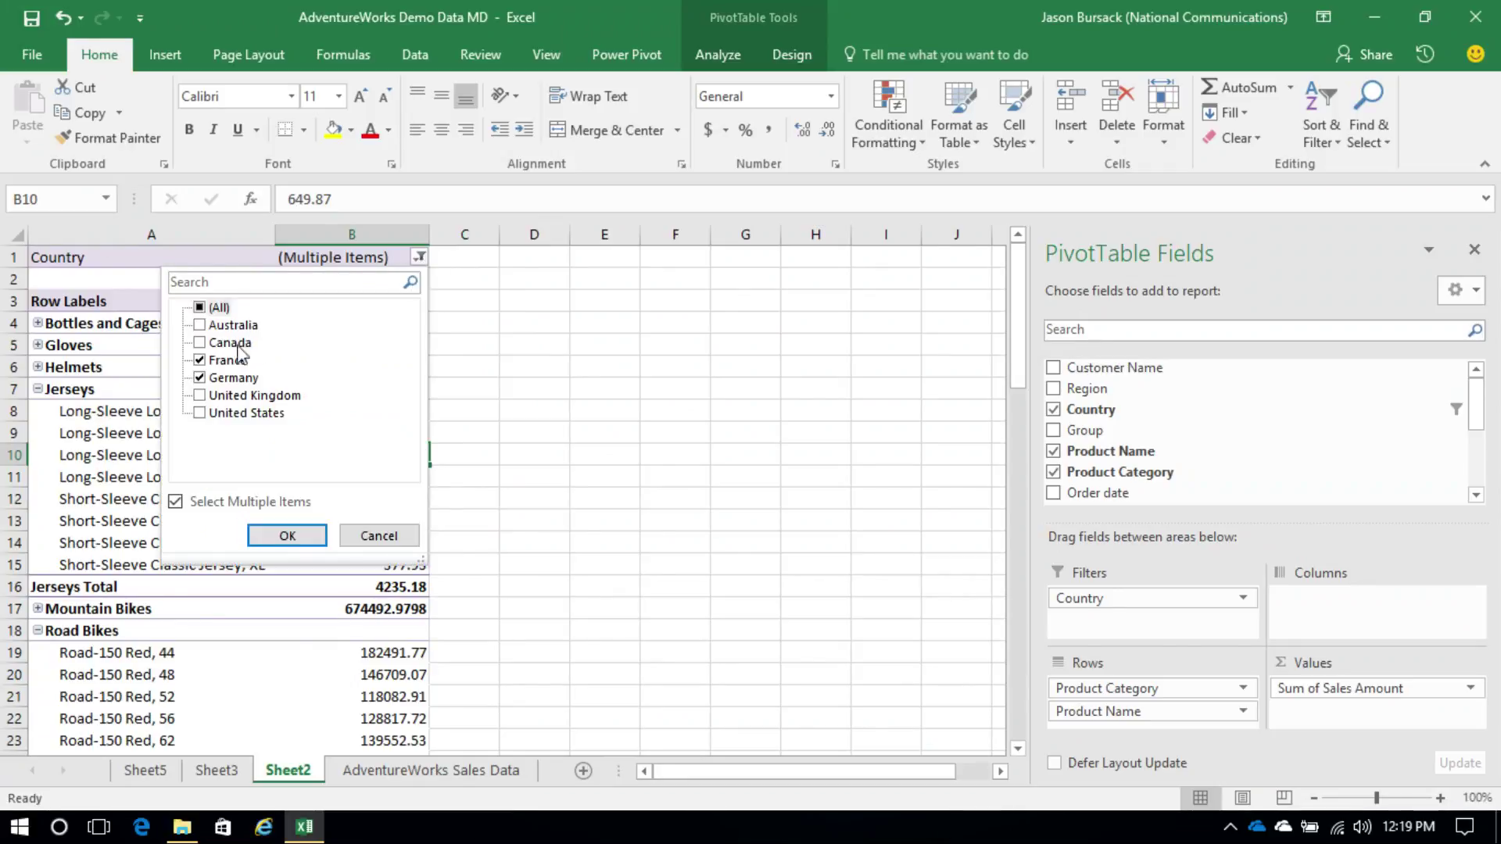
{"action": "left_click", "coordinate": [201, 360]}
{"action": "left_click", "coordinate": [200, 379]}
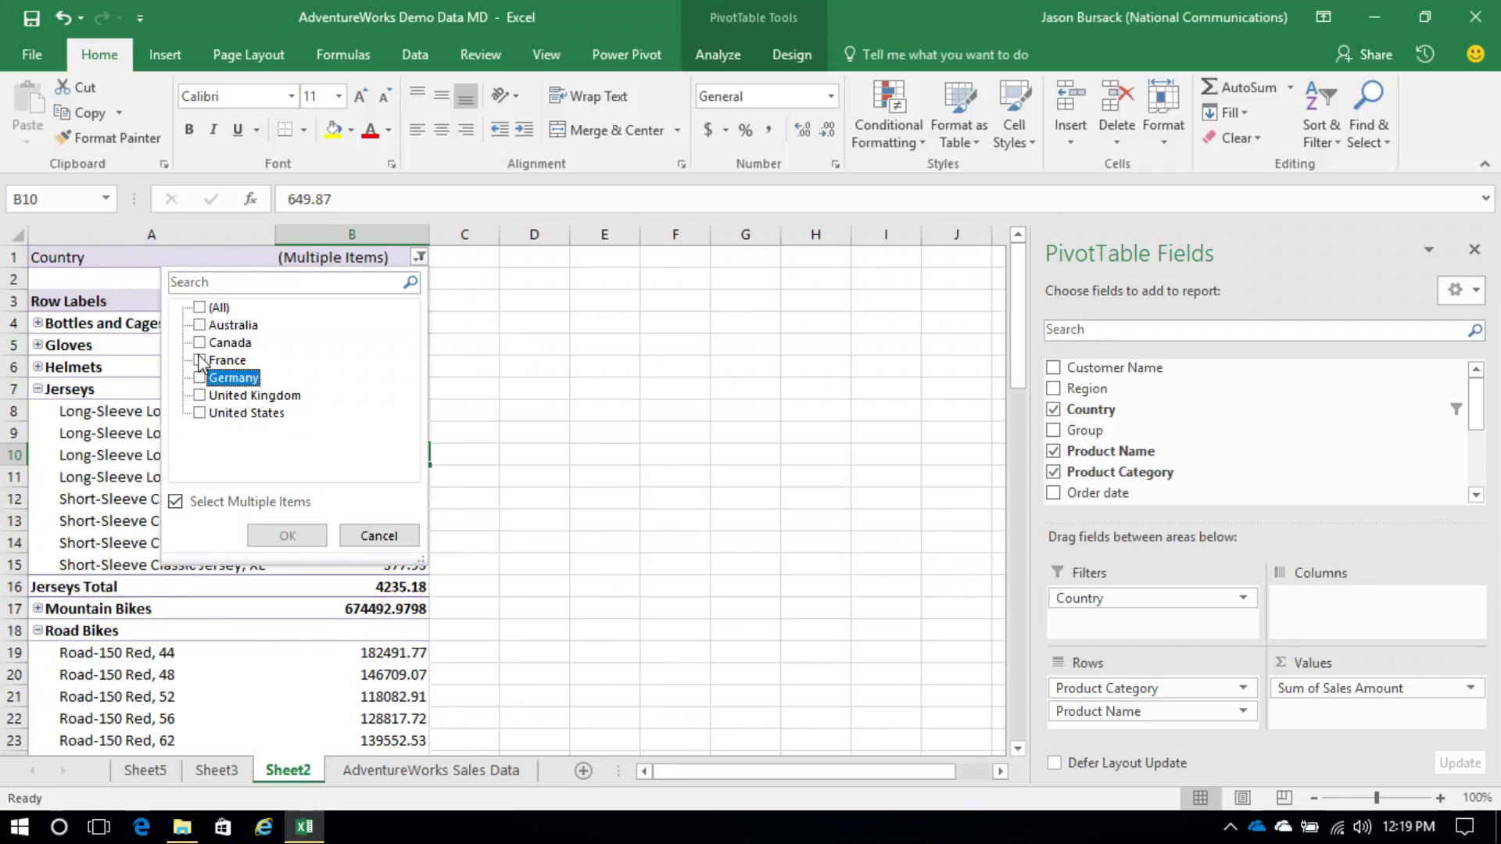
{"action": "left_click", "coordinate": [200, 396]}
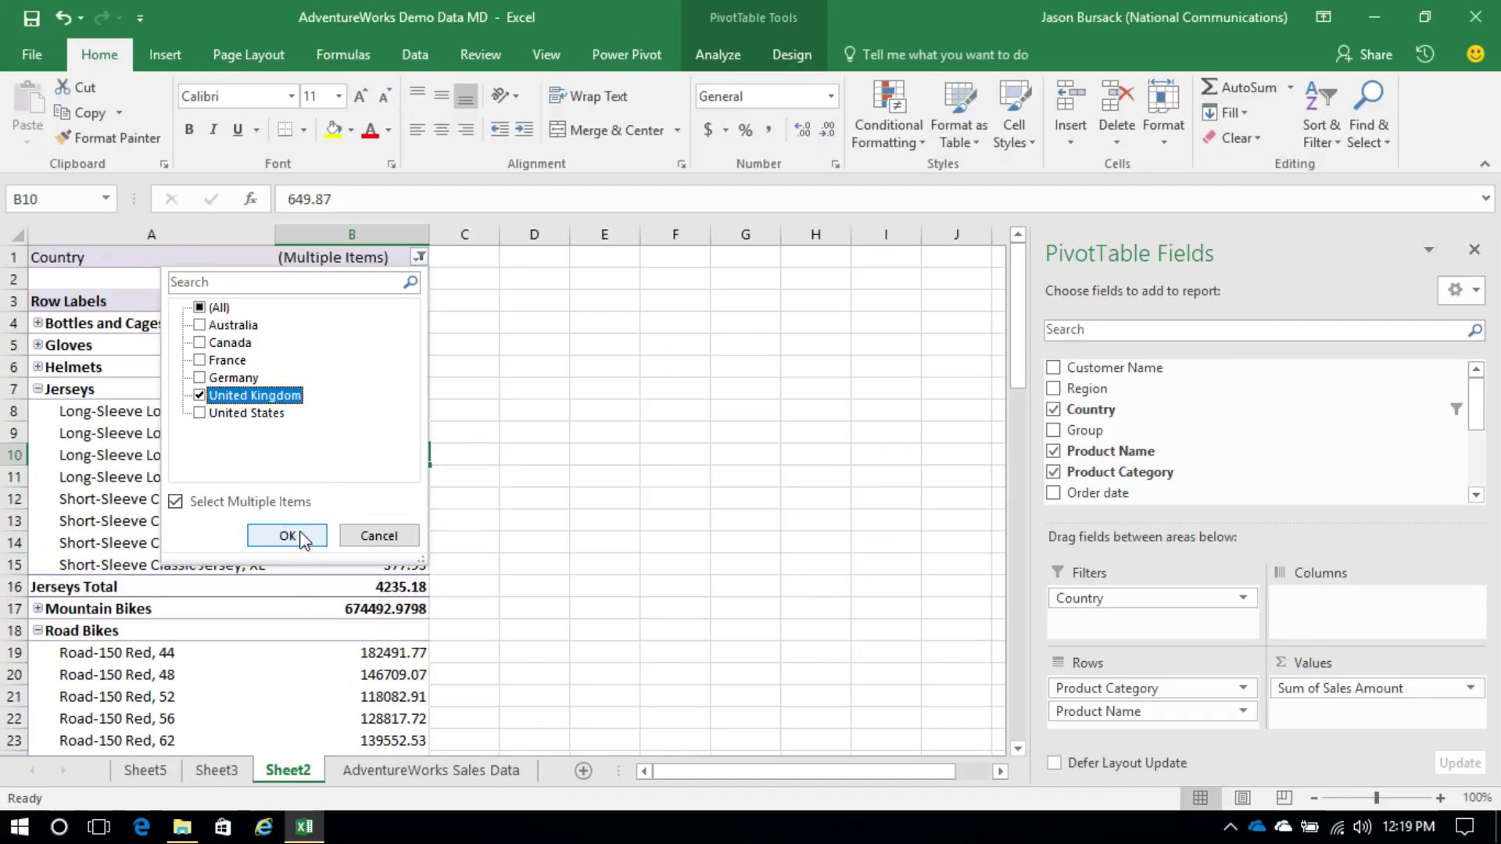
{"action": "left_click", "coordinate": [293, 536]}
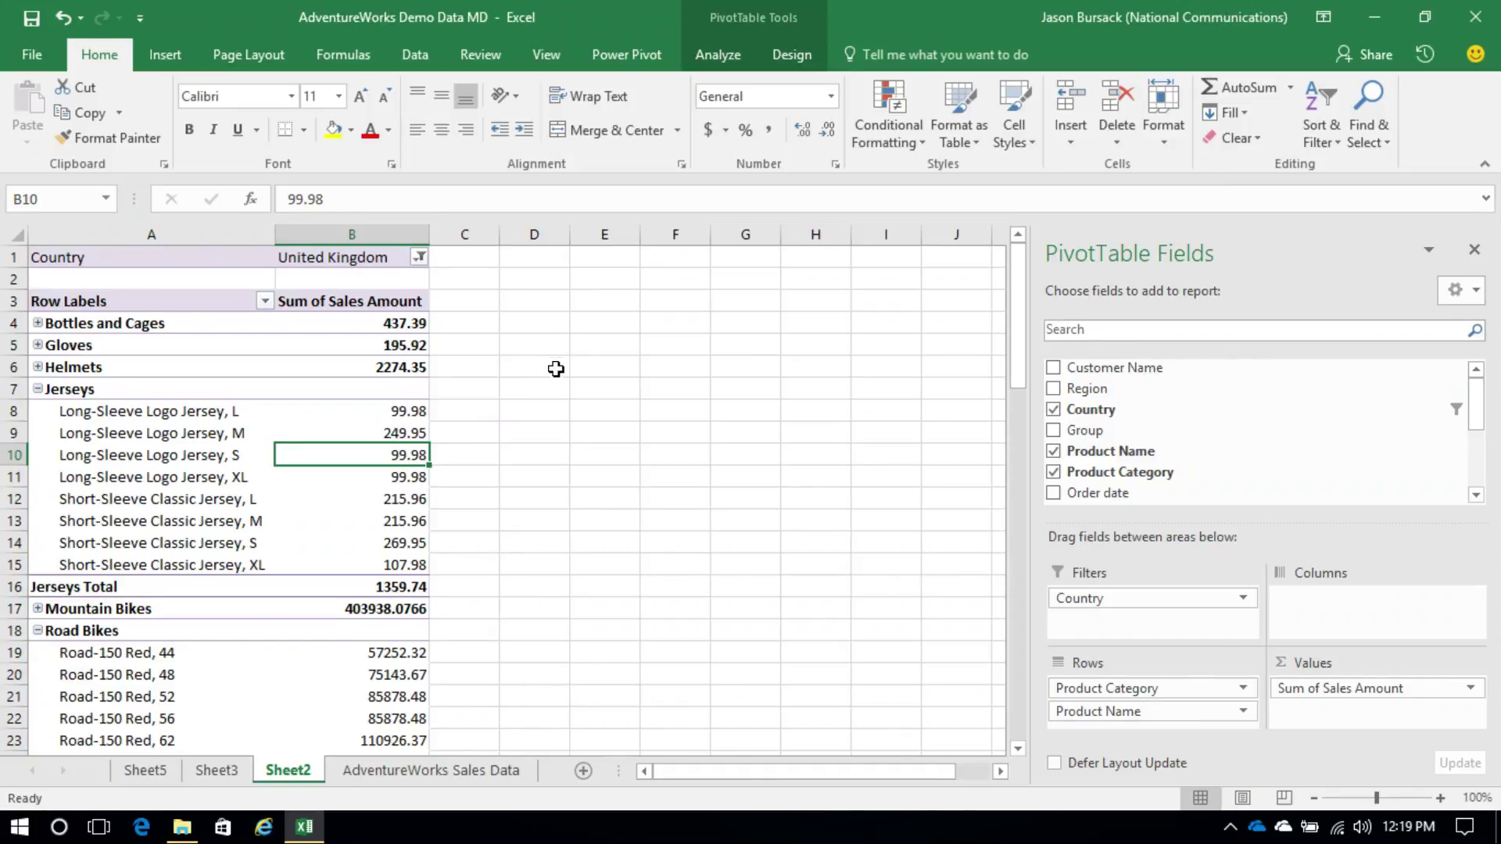
Step: Look over the Country filter's choices without changing them, and remove the Country field from the PivotTable's report filters
{"action": "left_click", "coordinate": [419, 258]}
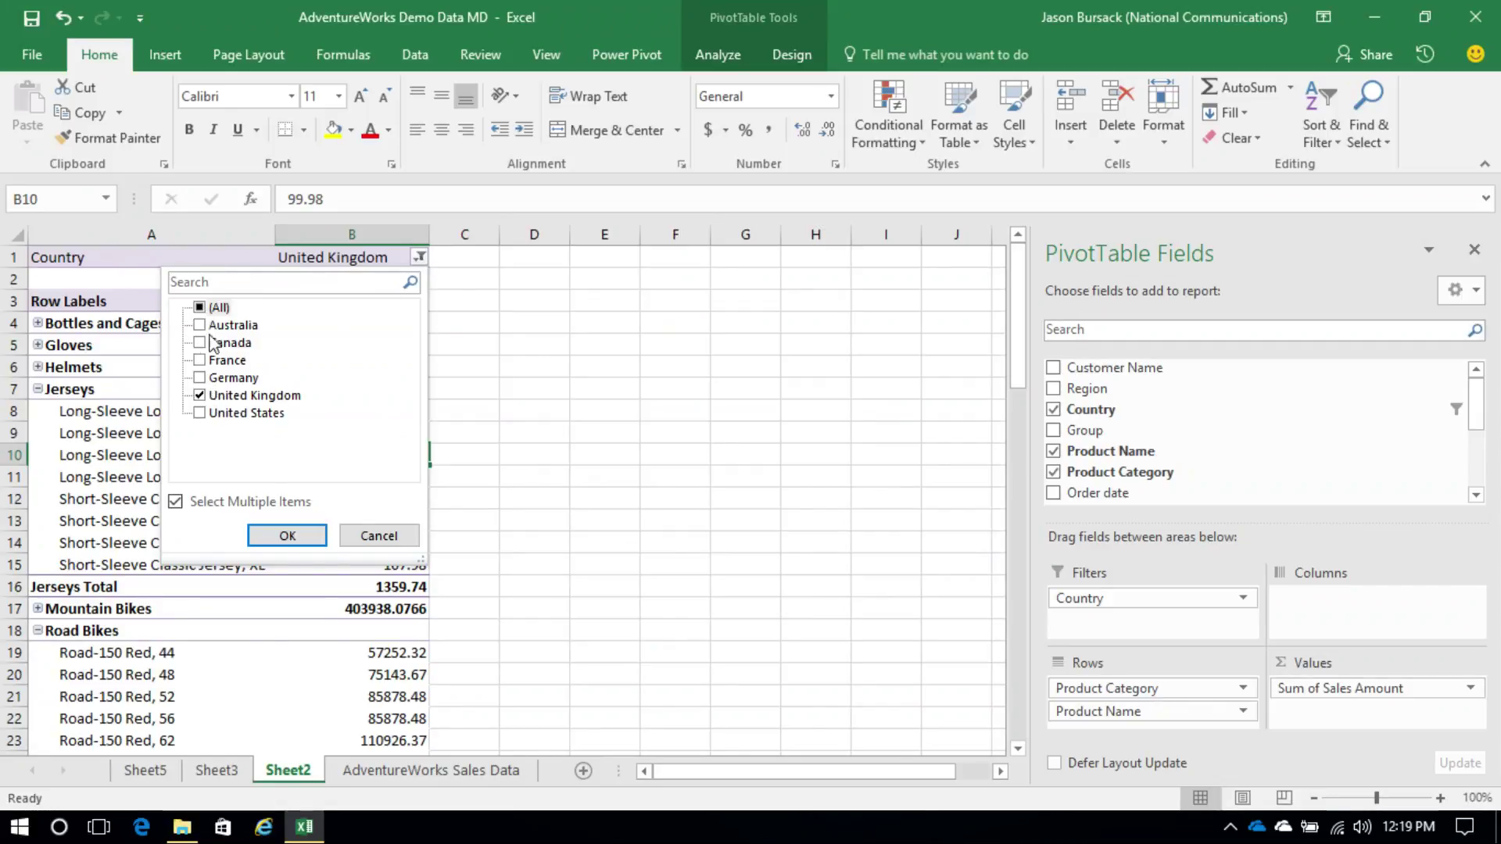
{"action": "left_click", "coordinate": [360, 537]}
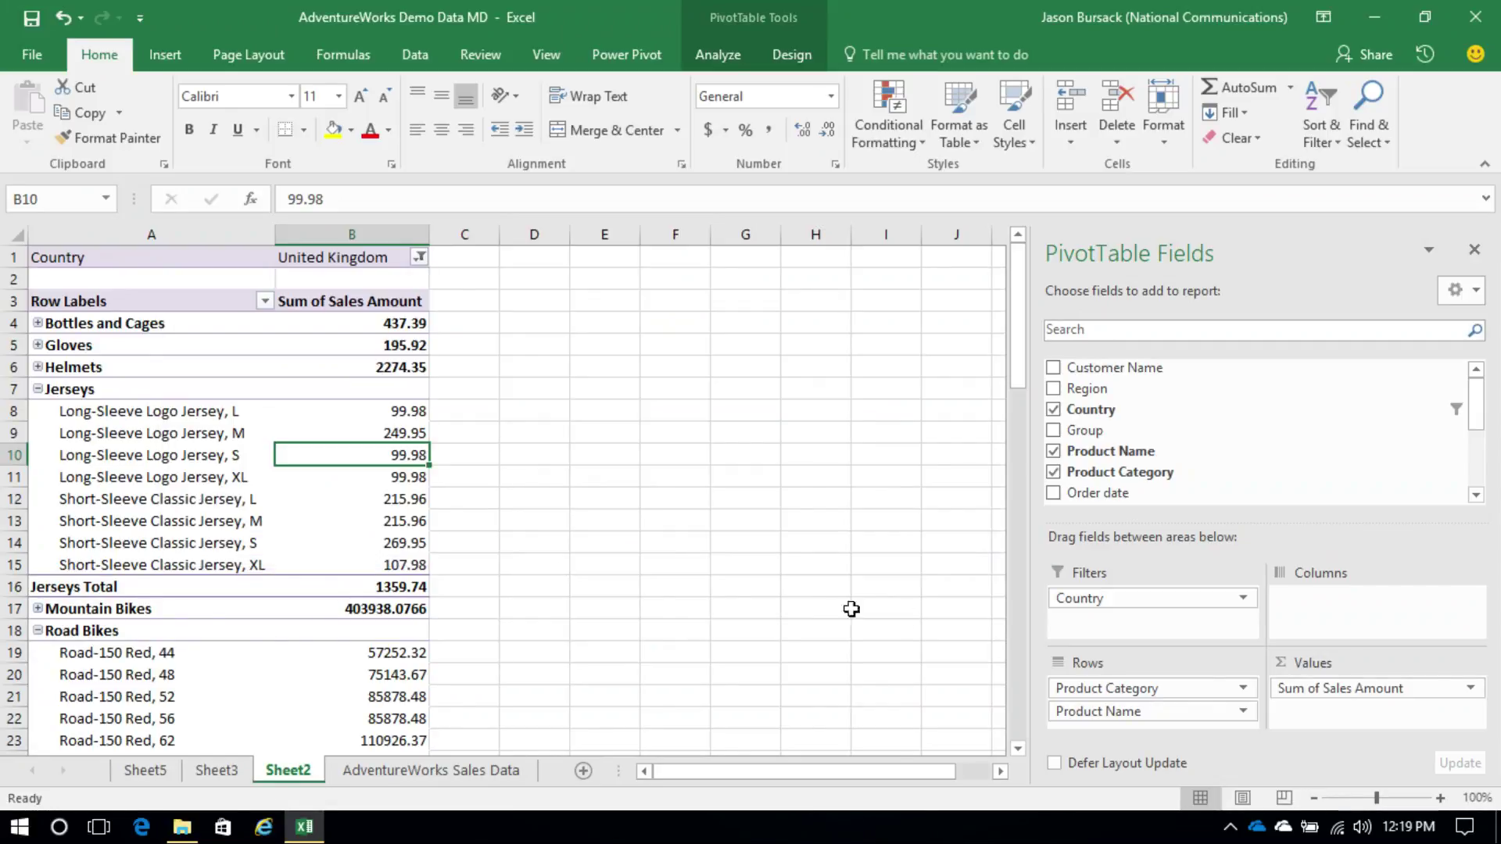
{"action": "left_click", "coordinate": [1241, 600]}
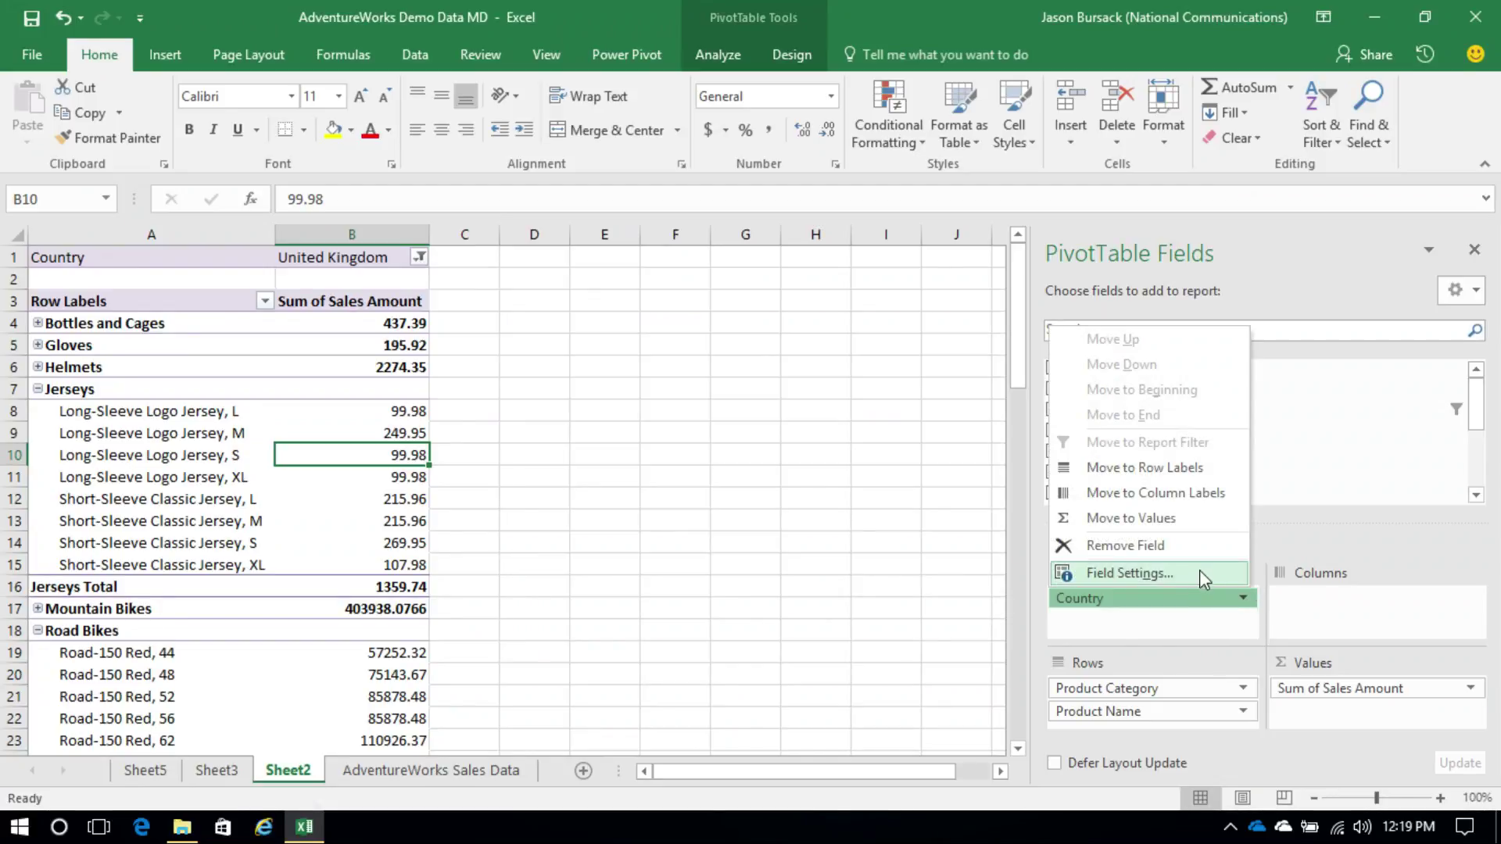
{"action": "left_click", "coordinate": [1152, 547]}
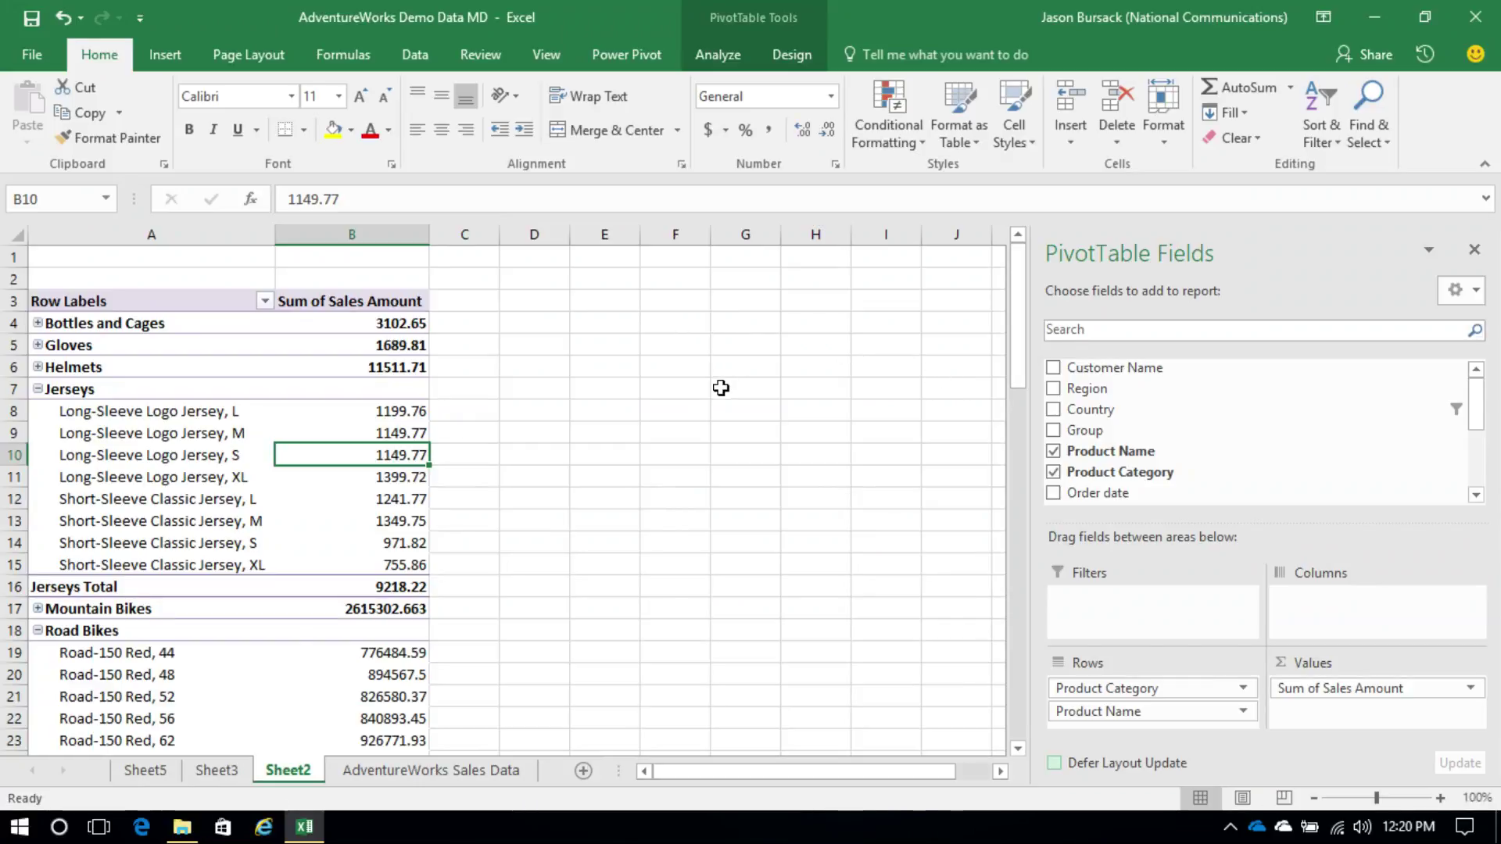
Step: Insert a Country slicer for the PivotTable and place it beside the table near column D
{"action": "left_click", "coordinate": [166, 54]}
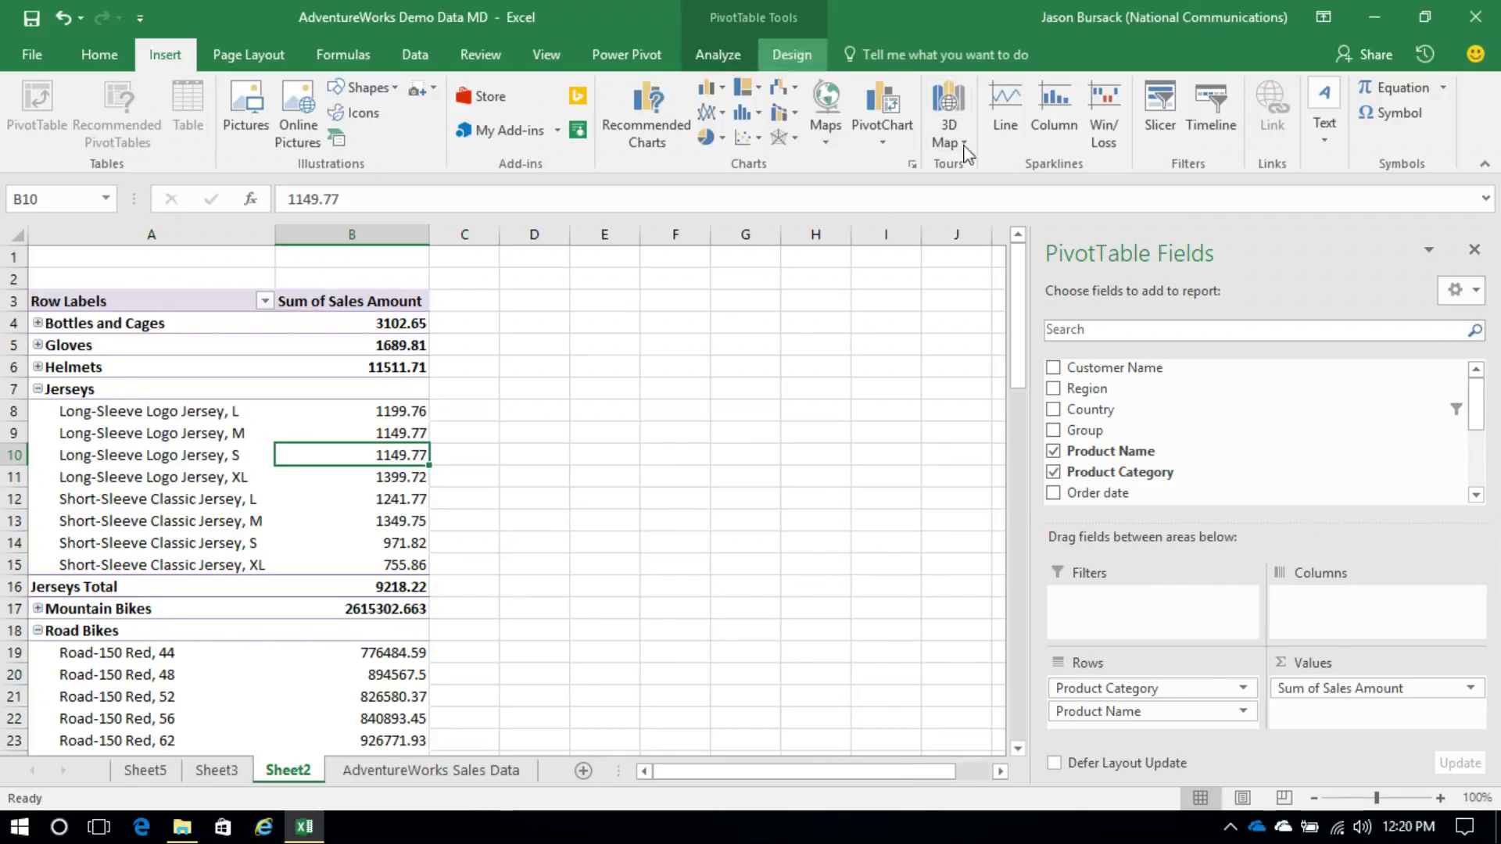
{"action": "left_click", "coordinate": [1162, 135]}
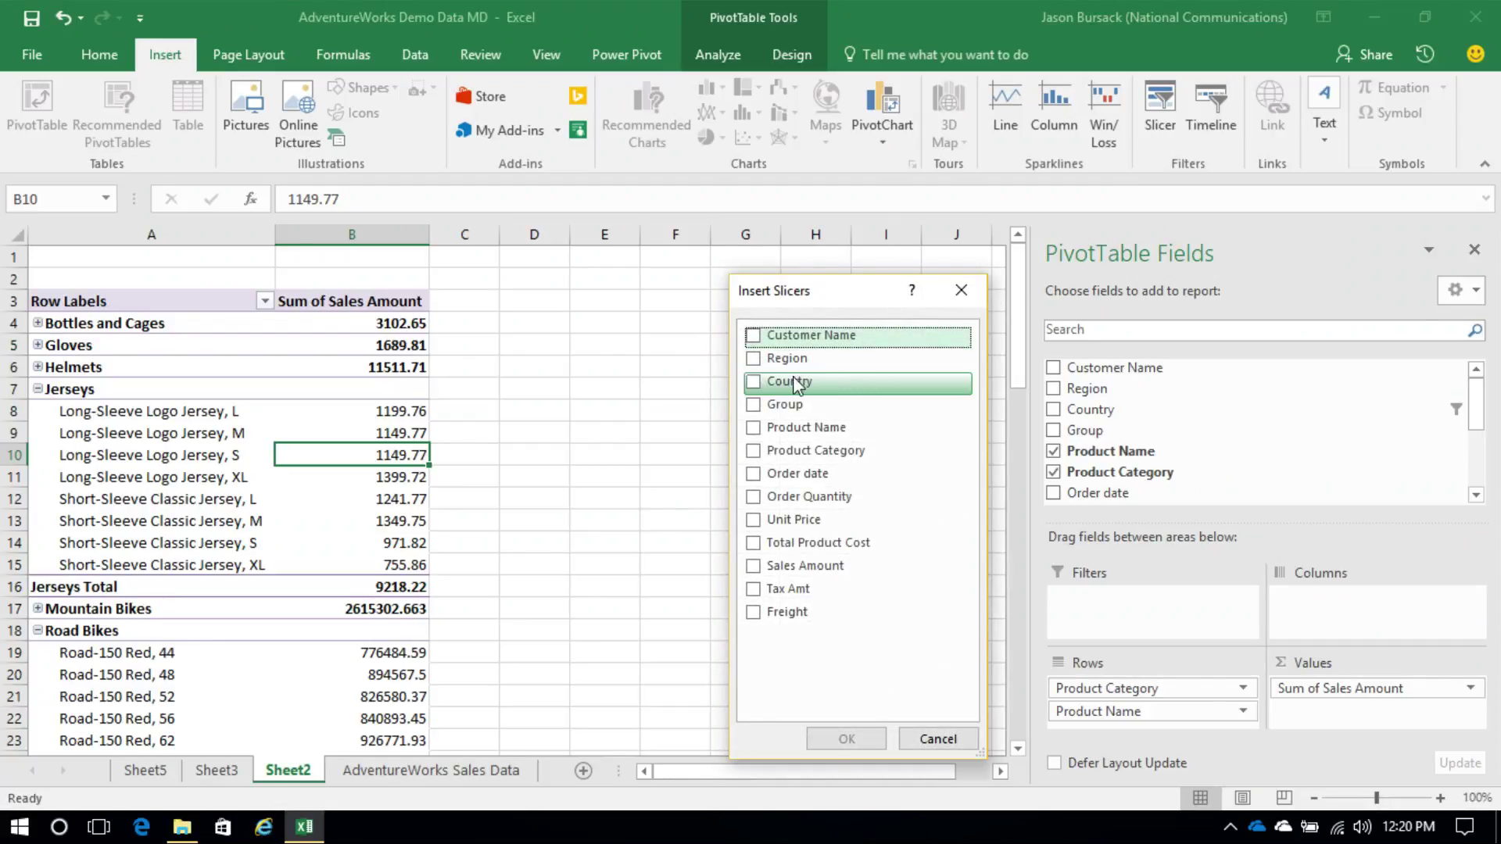
{"action": "left_click", "coordinate": [752, 381]}
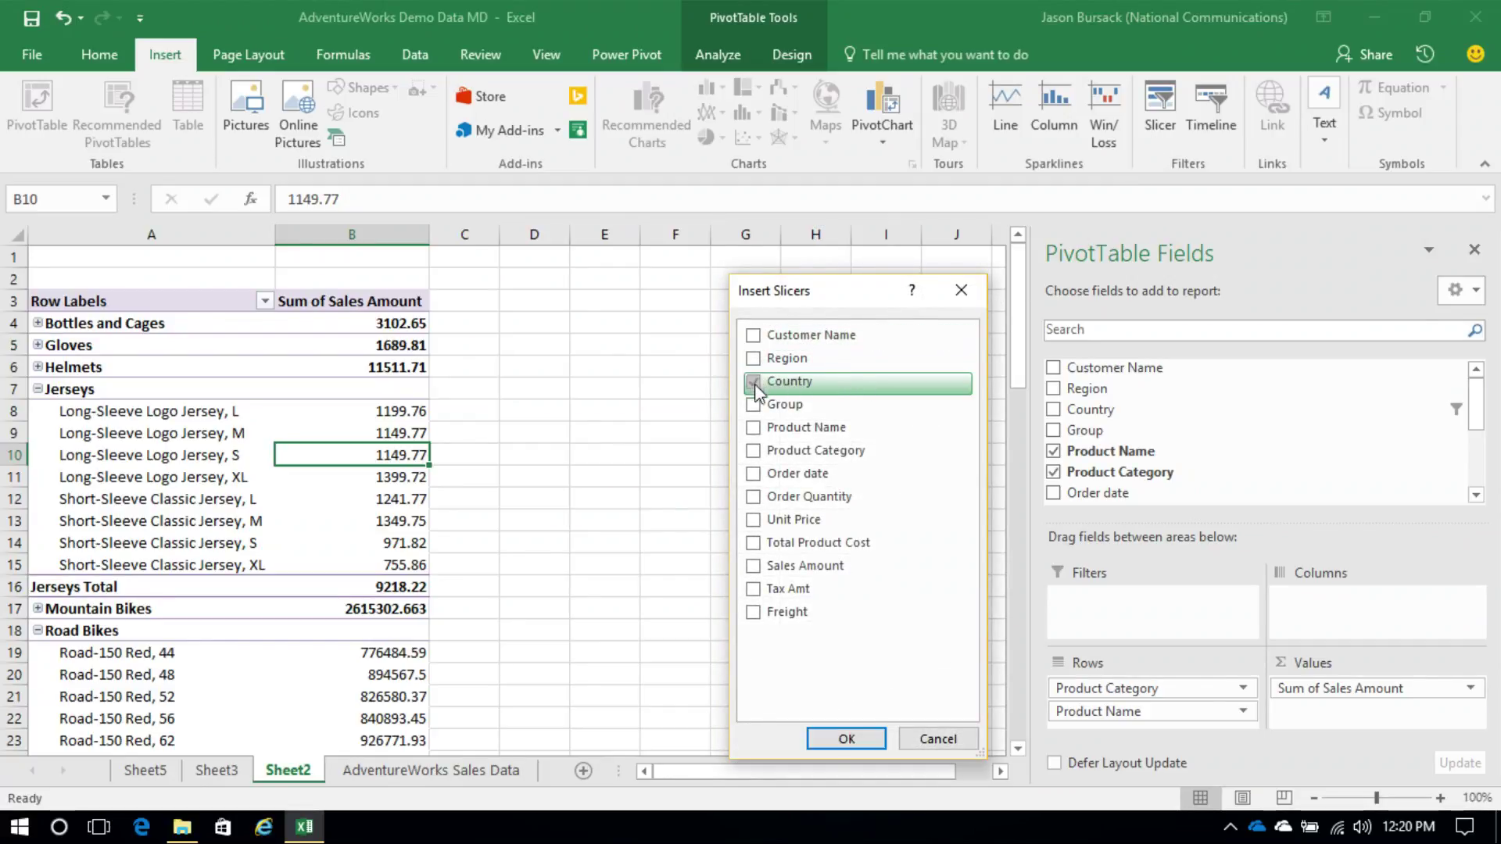
{"action": "left_click", "coordinate": [847, 738]}
{"action": "left_click_drag", "start_coordinate": [519, 372], "coordinate": [581, 311]}
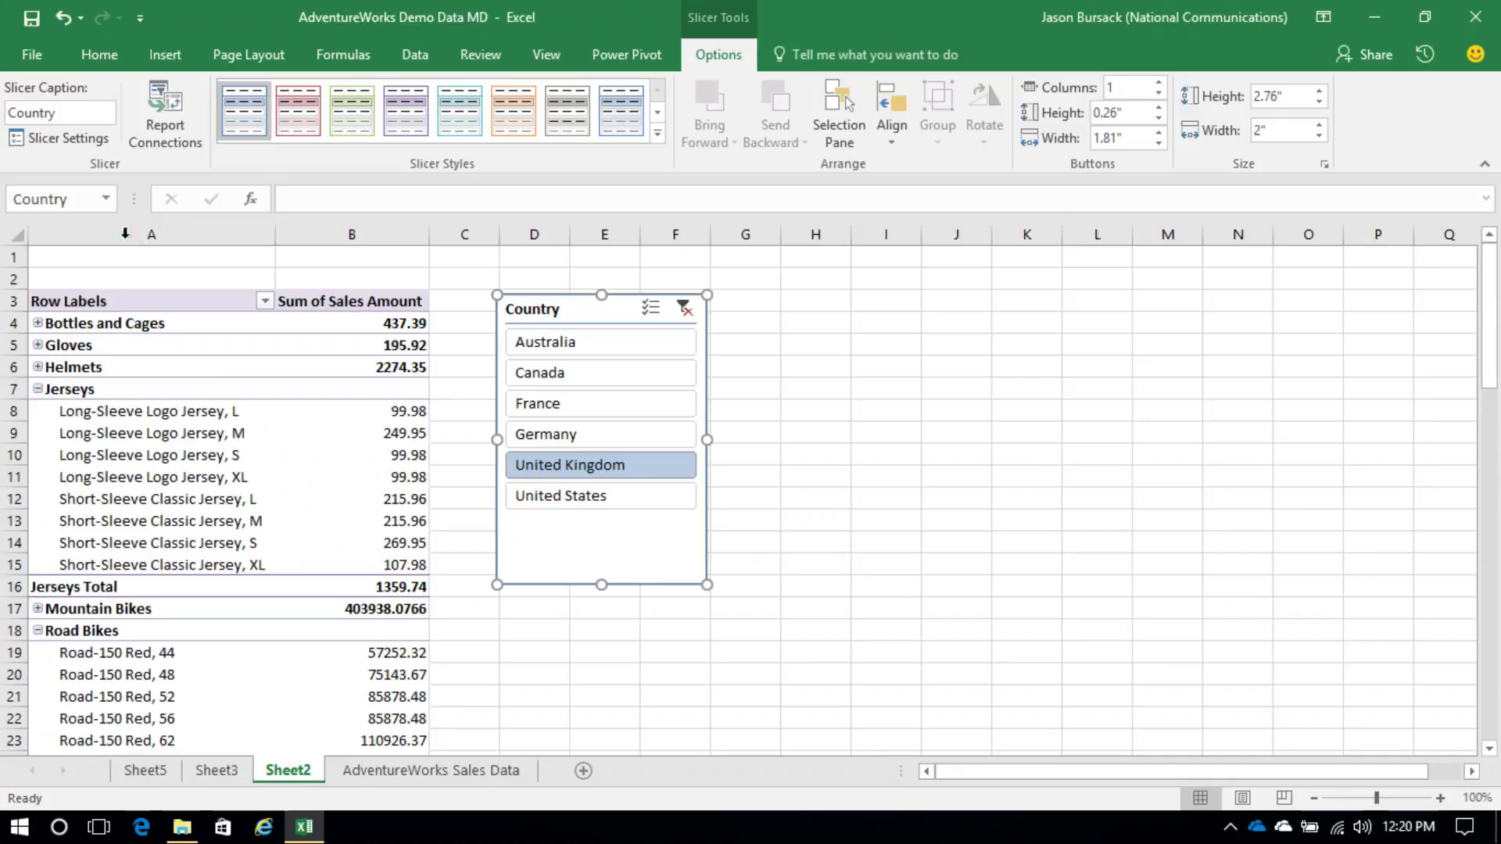
Step: Filter the PivotTable by each country in turn with the slicer, and extend the selection from United States up to France and on to Australia
{"action": "left_click", "coordinate": [559, 341]}
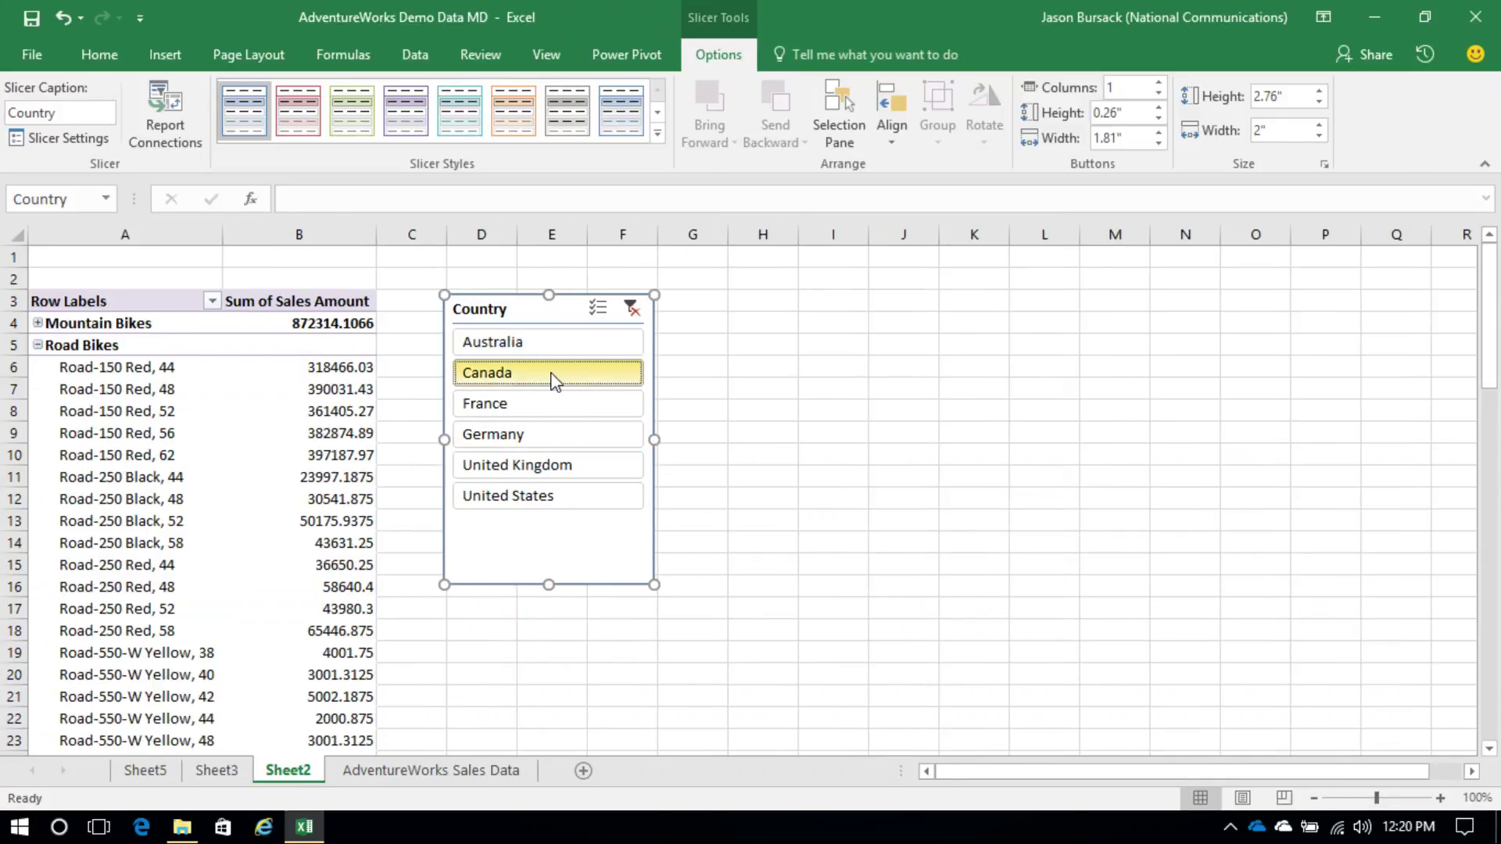
{"action": "left_click", "coordinate": [556, 379]}
{"action": "left_click", "coordinate": [570, 405]}
{"action": "left_click", "coordinate": [573, 434]}
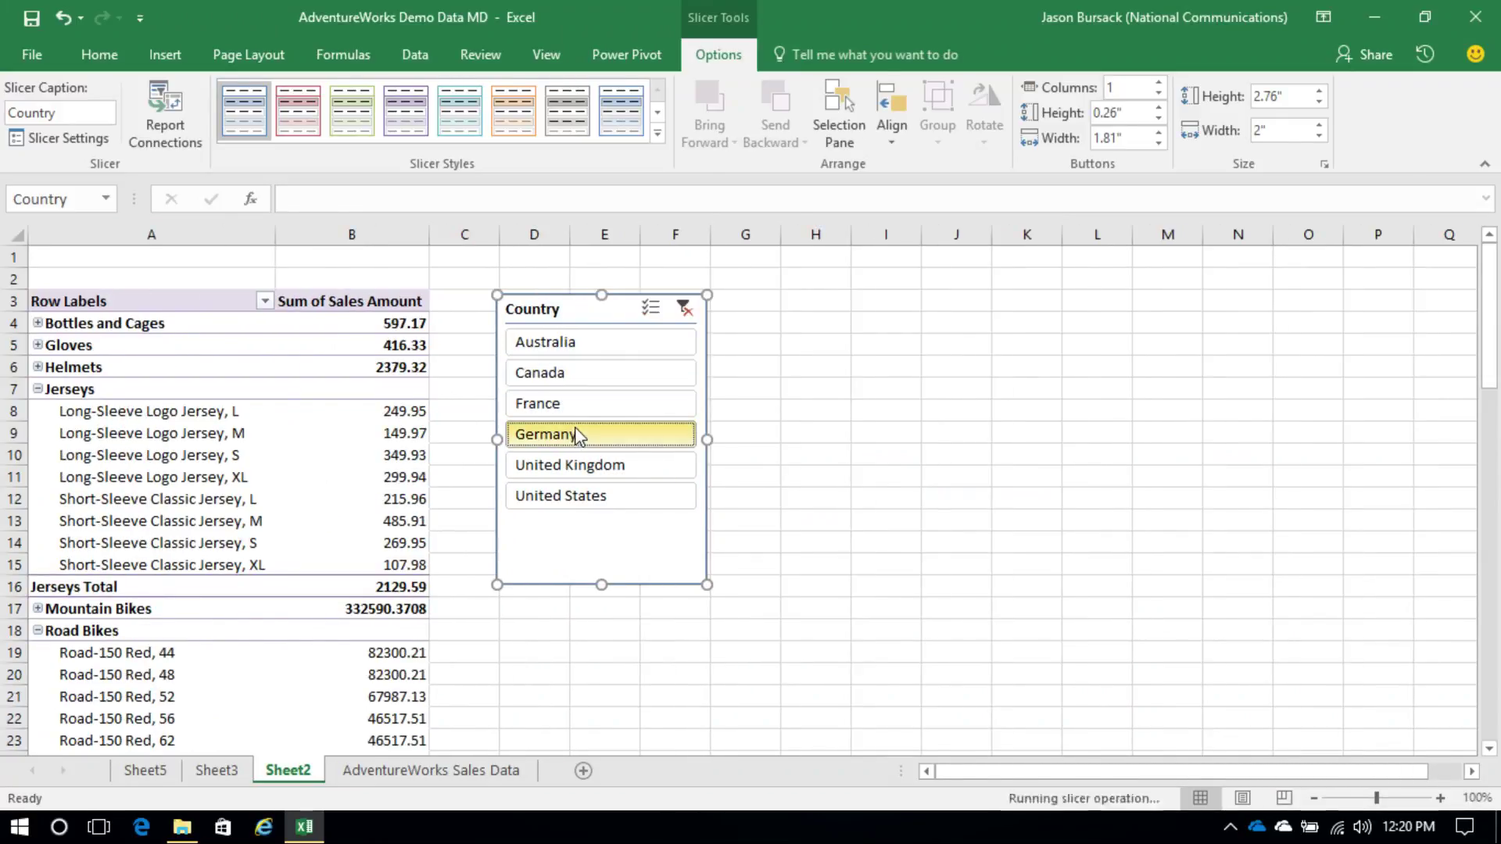
{"action": "left_click", "coordinate": [593, 466]}
{"action": "left_click", "coordinate": [586, 494]}
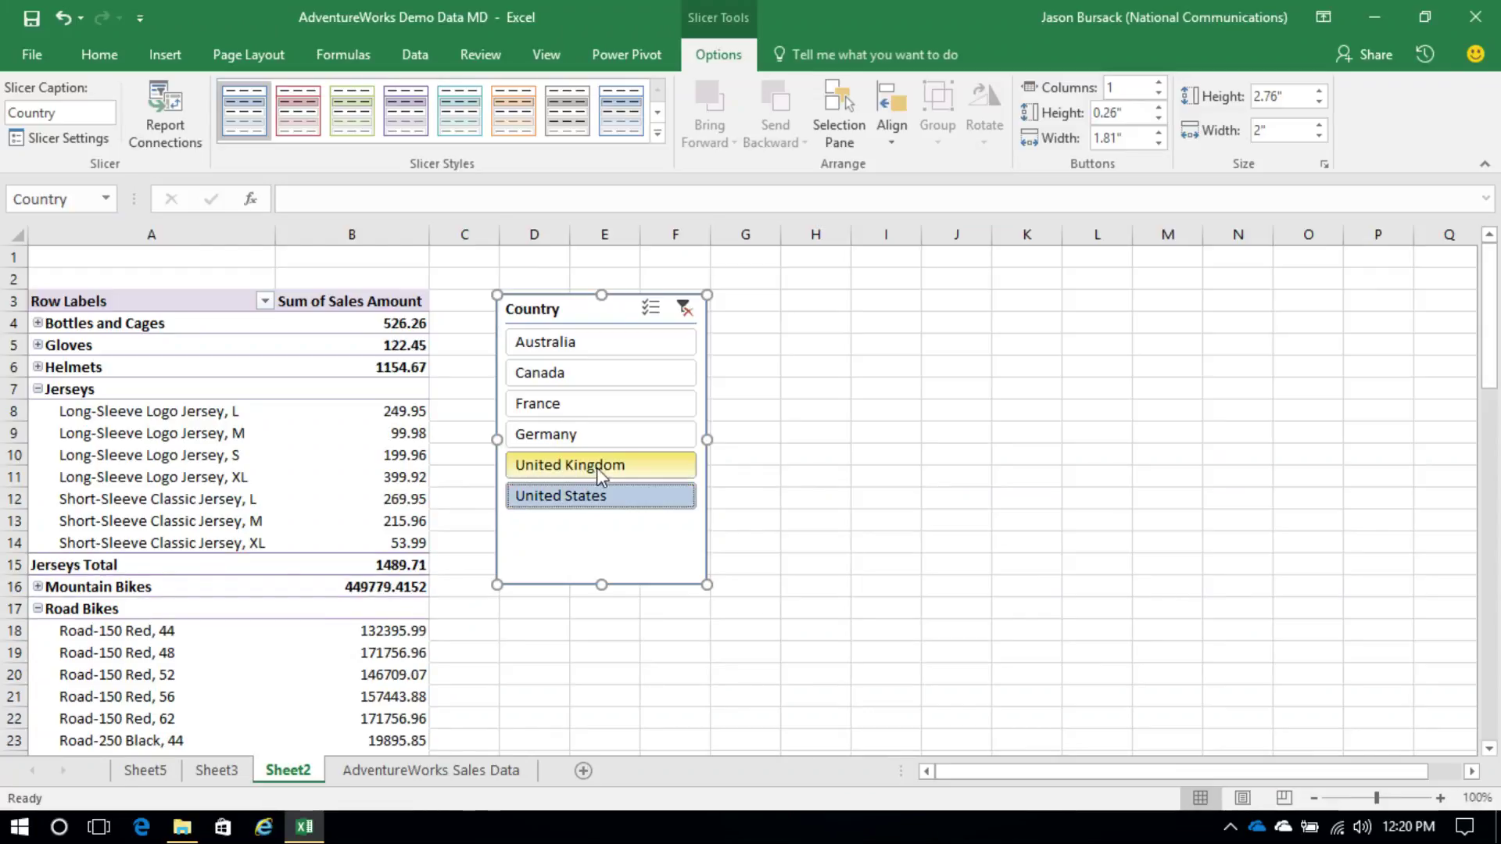
{"action": "left_click", "coordinate": [644, 408], "text": "shift"}
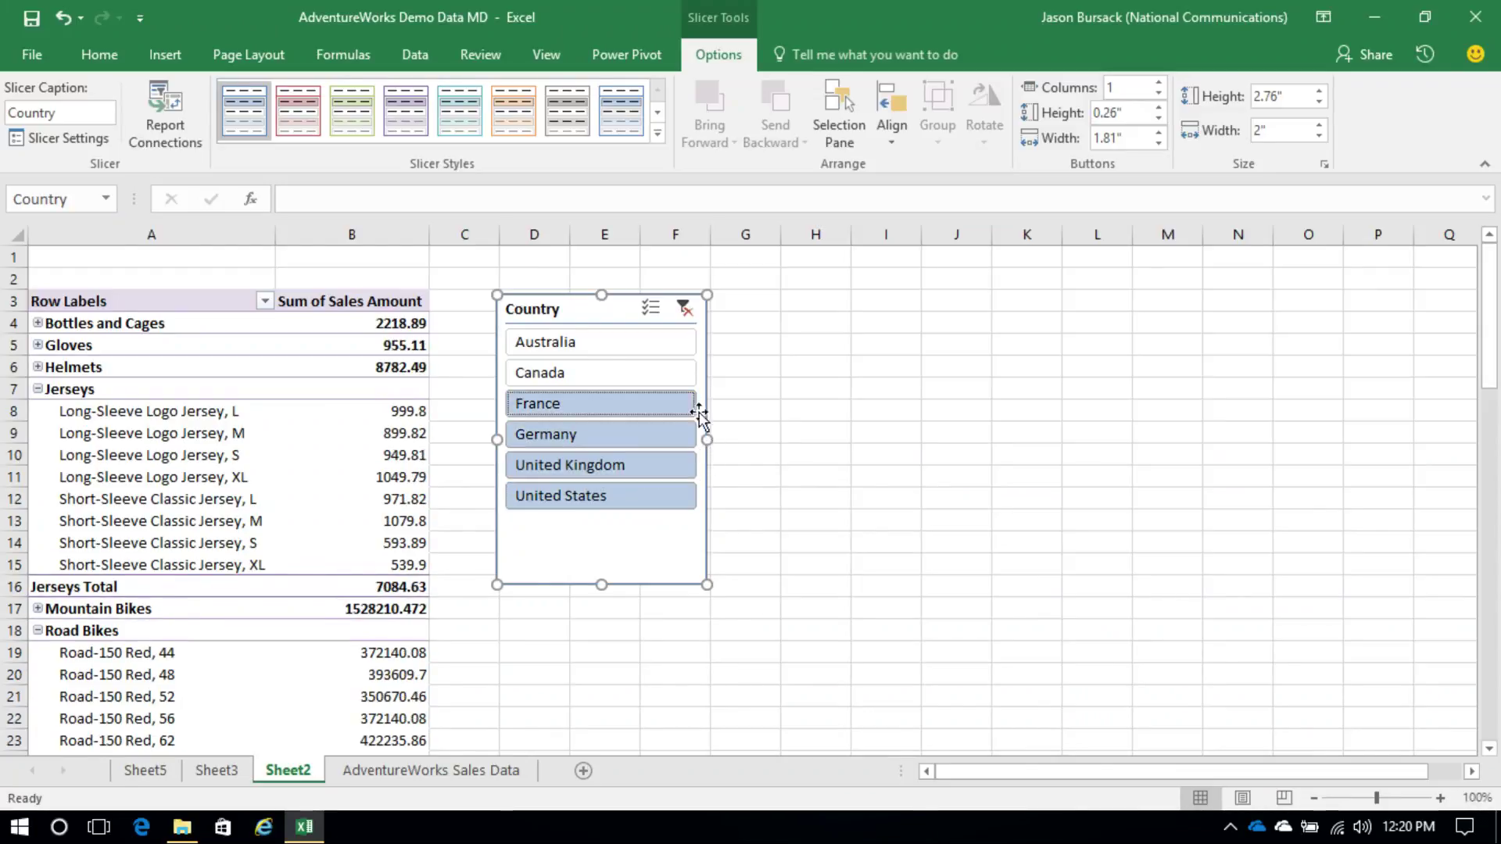
{"action": "left_click", "coordinate": [670, 349], "text": "shift"}
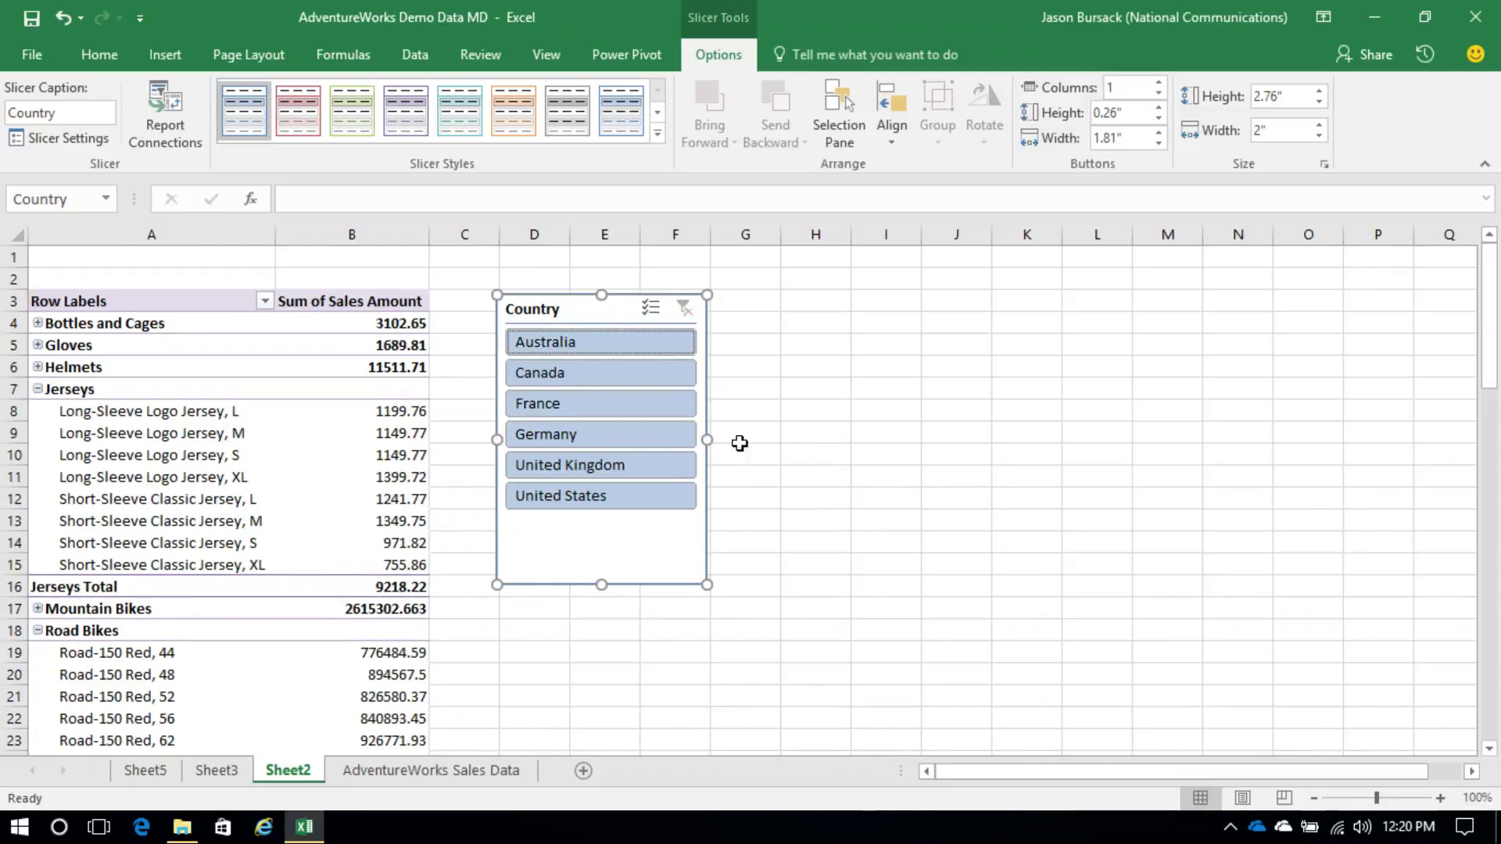
Step: Select the non-adjacent countries France, United Kingdom and United States together in the Country slicer
{"action": "left_click", "coordinate": [671, 413]}
{"action": "left_click", "coordinate": [680, 469], "text": "ctrl"}
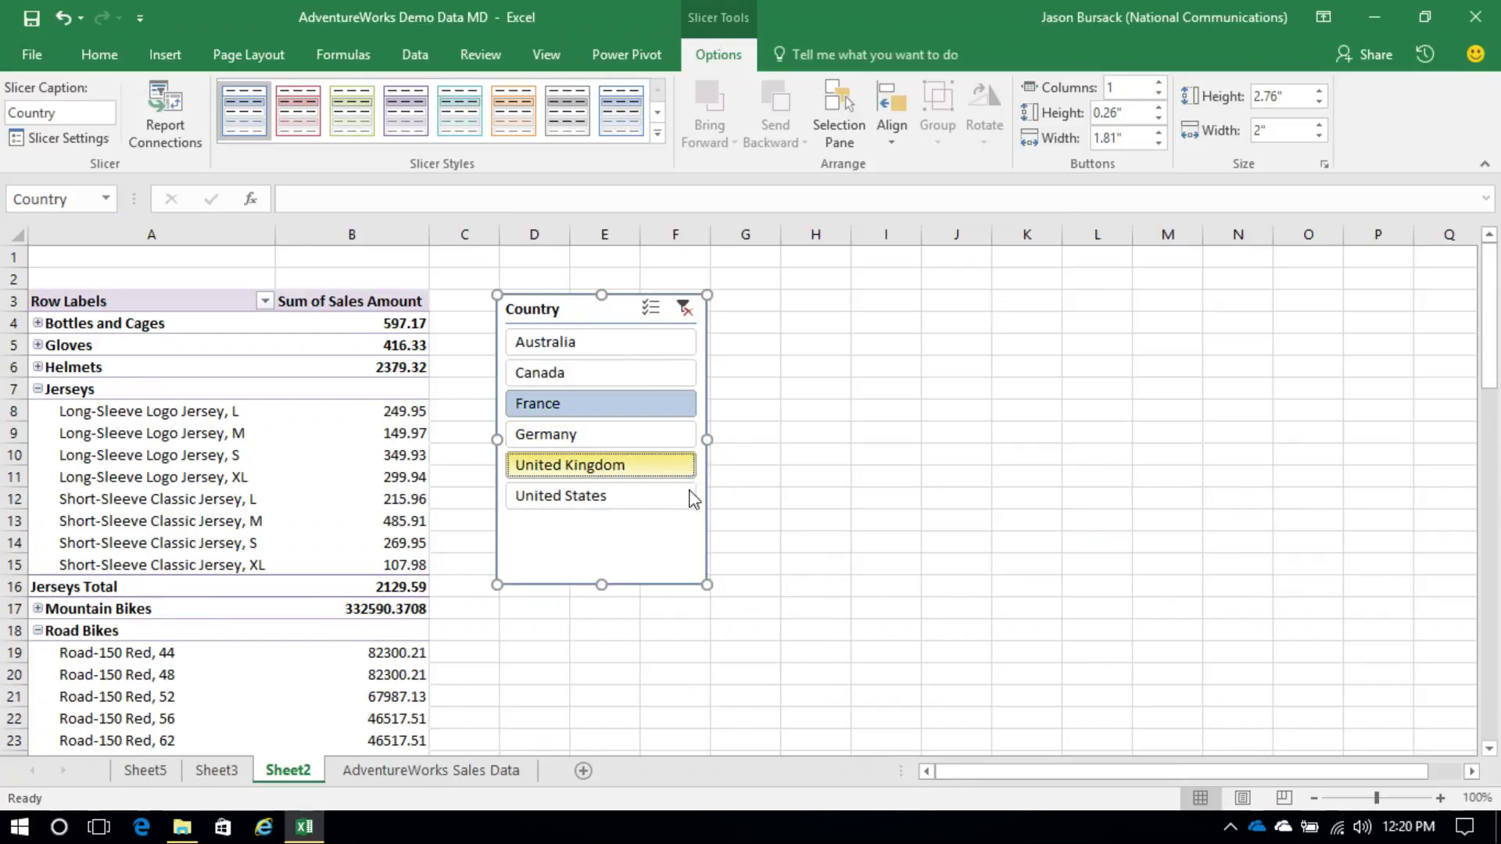
{"action": "left_click", "coordinate": [668, 498], "text": "ctrl"}
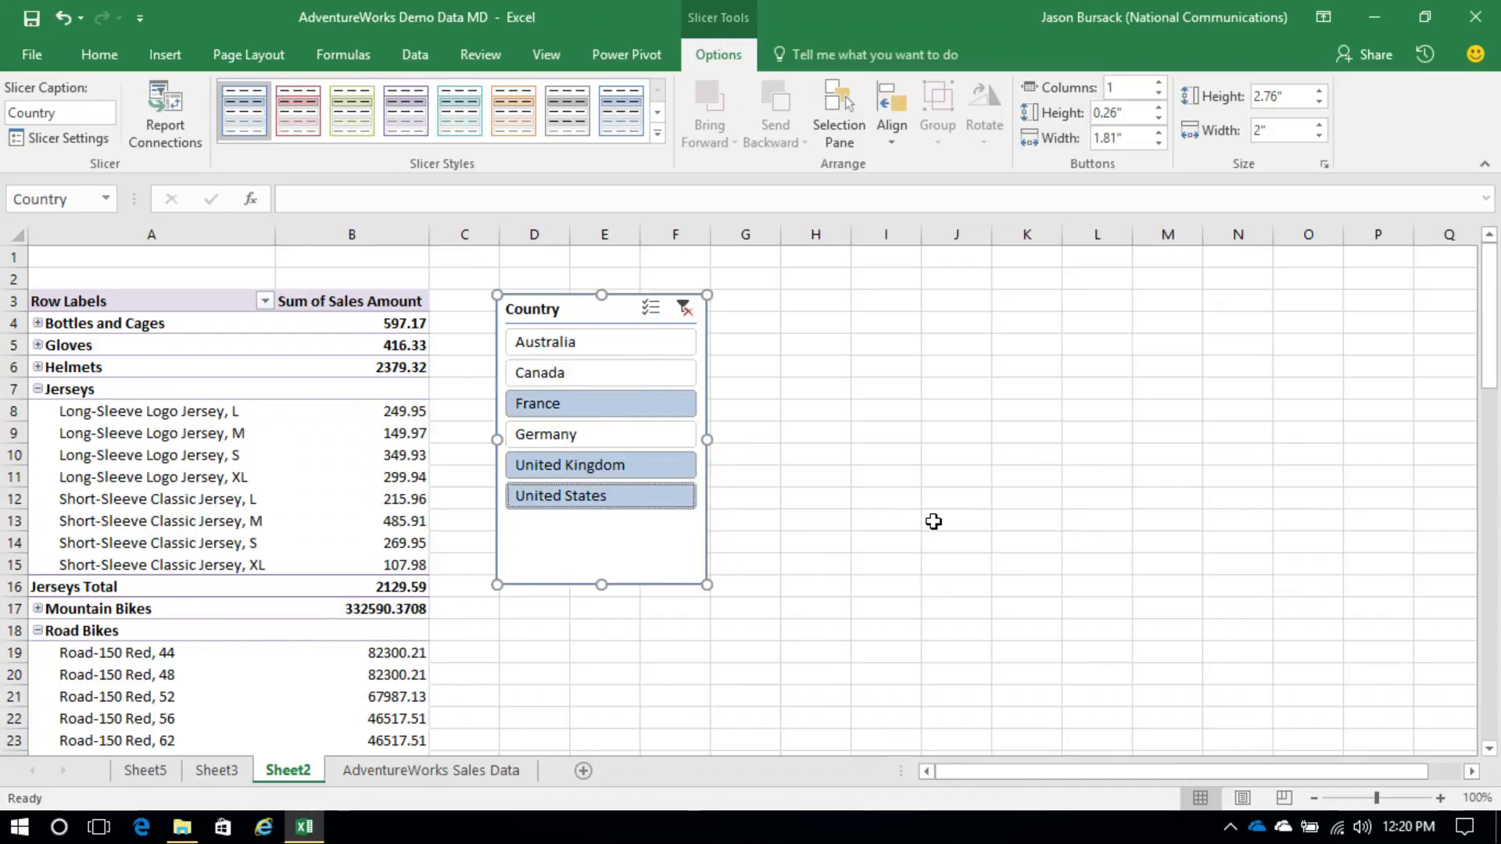
Step: Select all countries from Australia through United States in the slicer and move the slicer closer to the PivotTable
{"action": "left_click", "coordinate": [684, 348]}
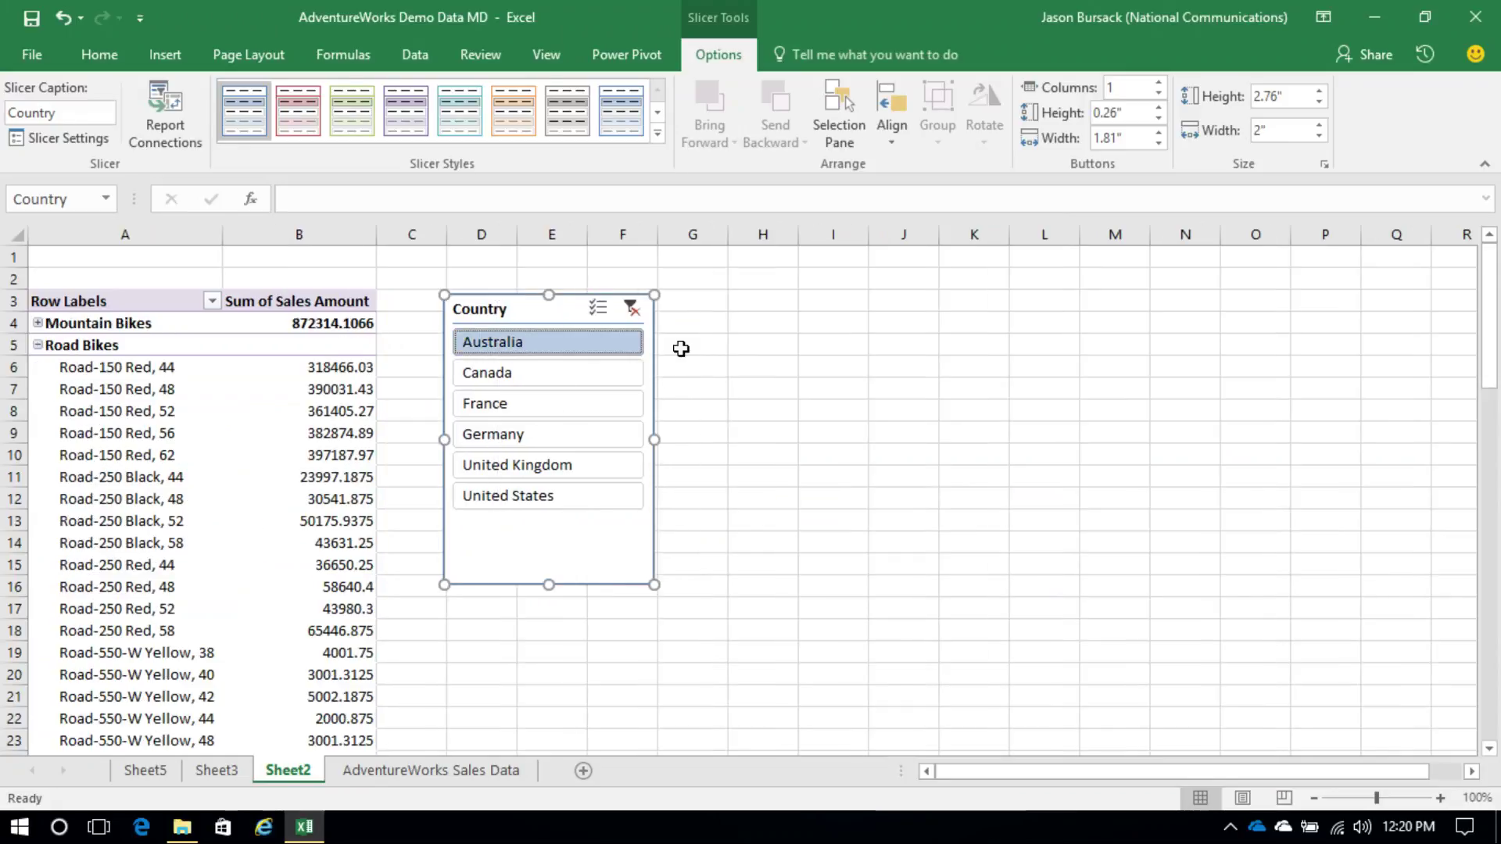
{"action": "left_click", "coordinate": [579, 498], "text": "shift"}
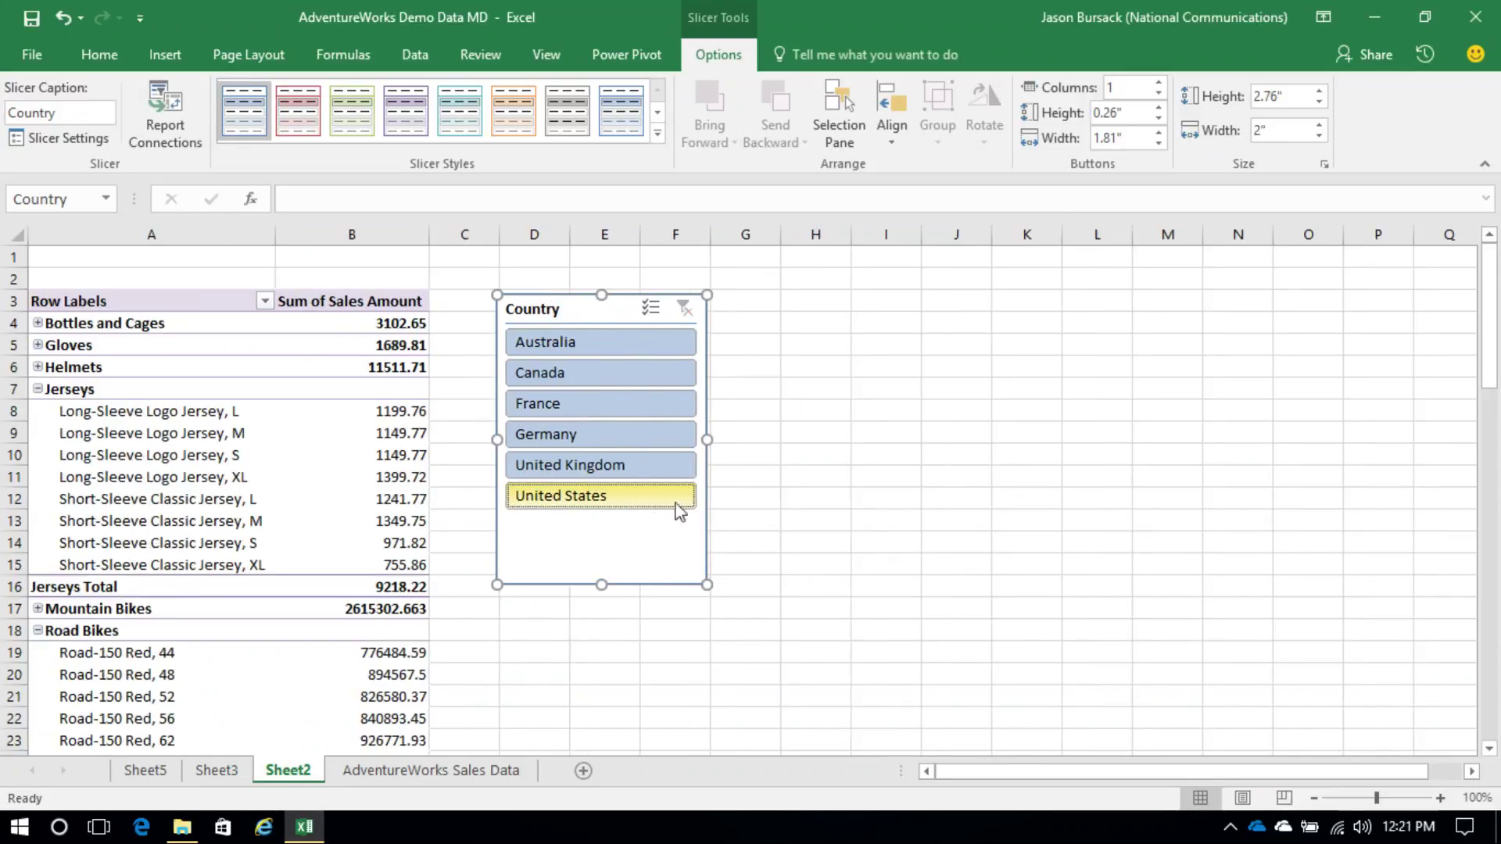
{"action": "left_click_drag", "start_coordinate": [602, 304], "coordinate": [564, 302]}
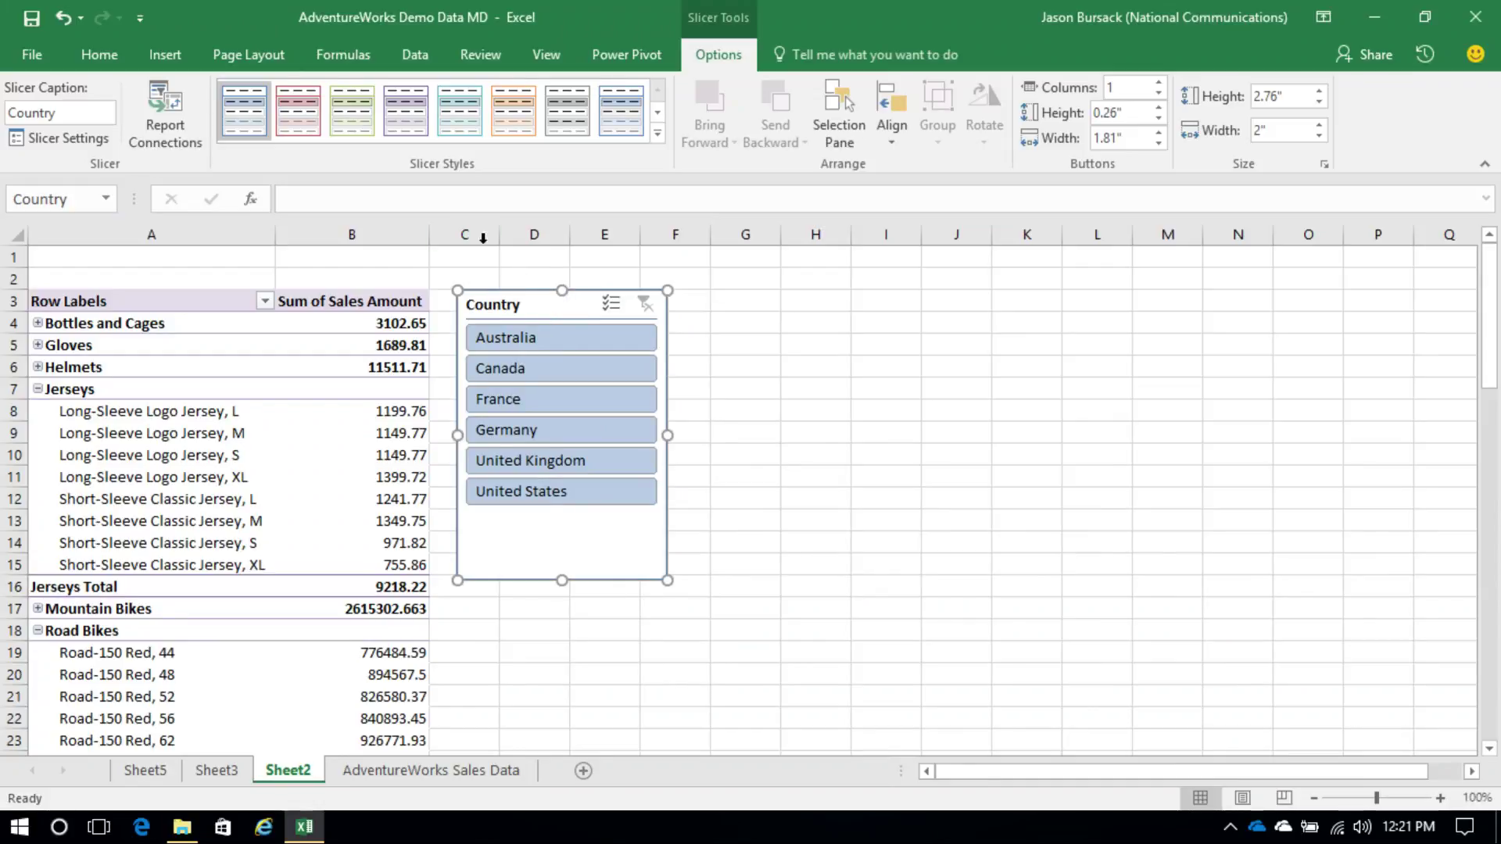
{"action": "left_click", "coordinate": [163, 57]}
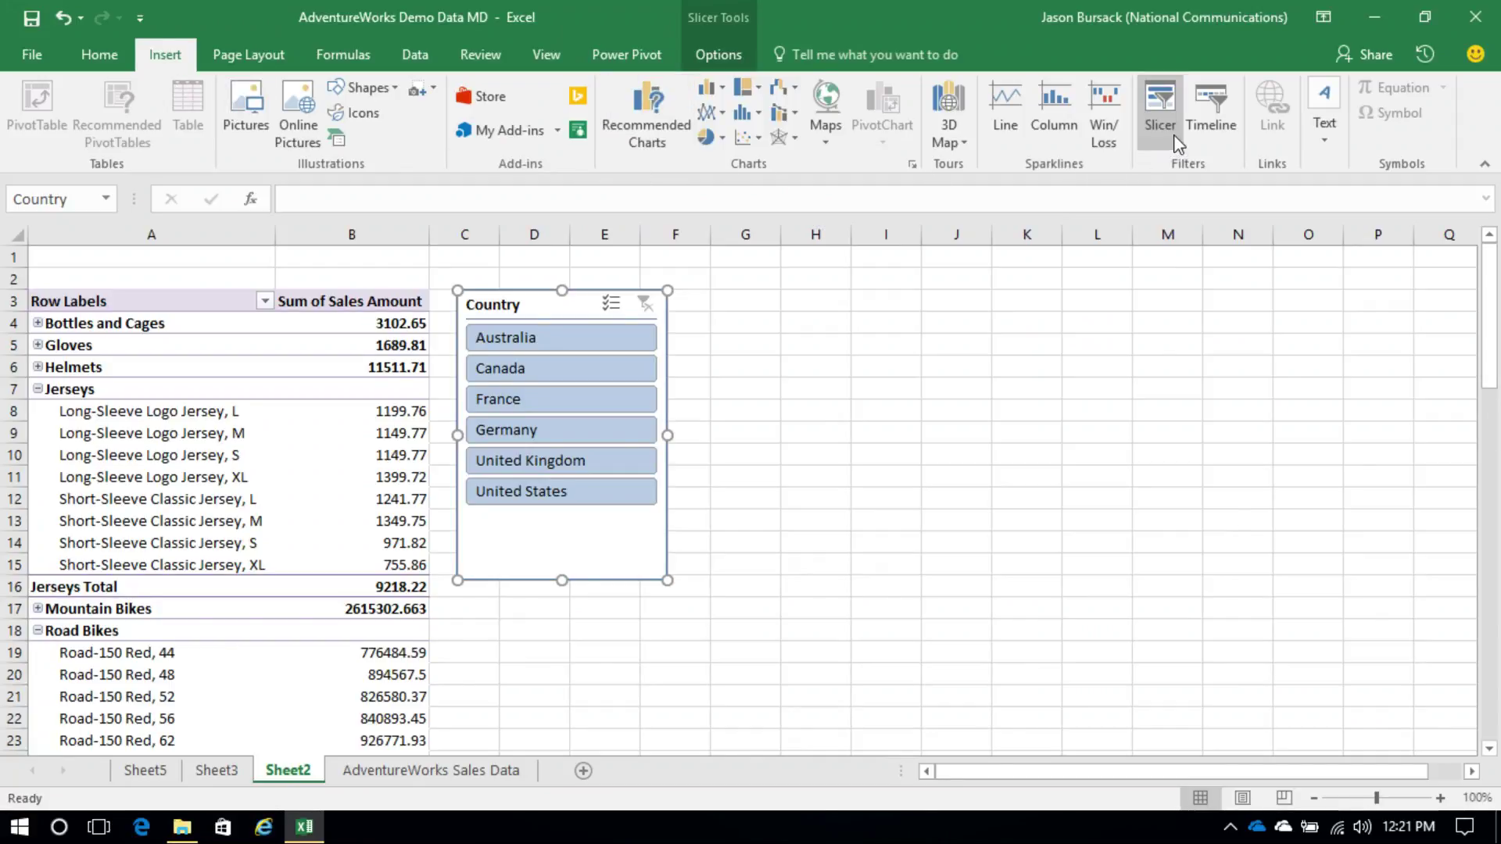
{"action": "left_click", "coordinate": [1208, 125]}
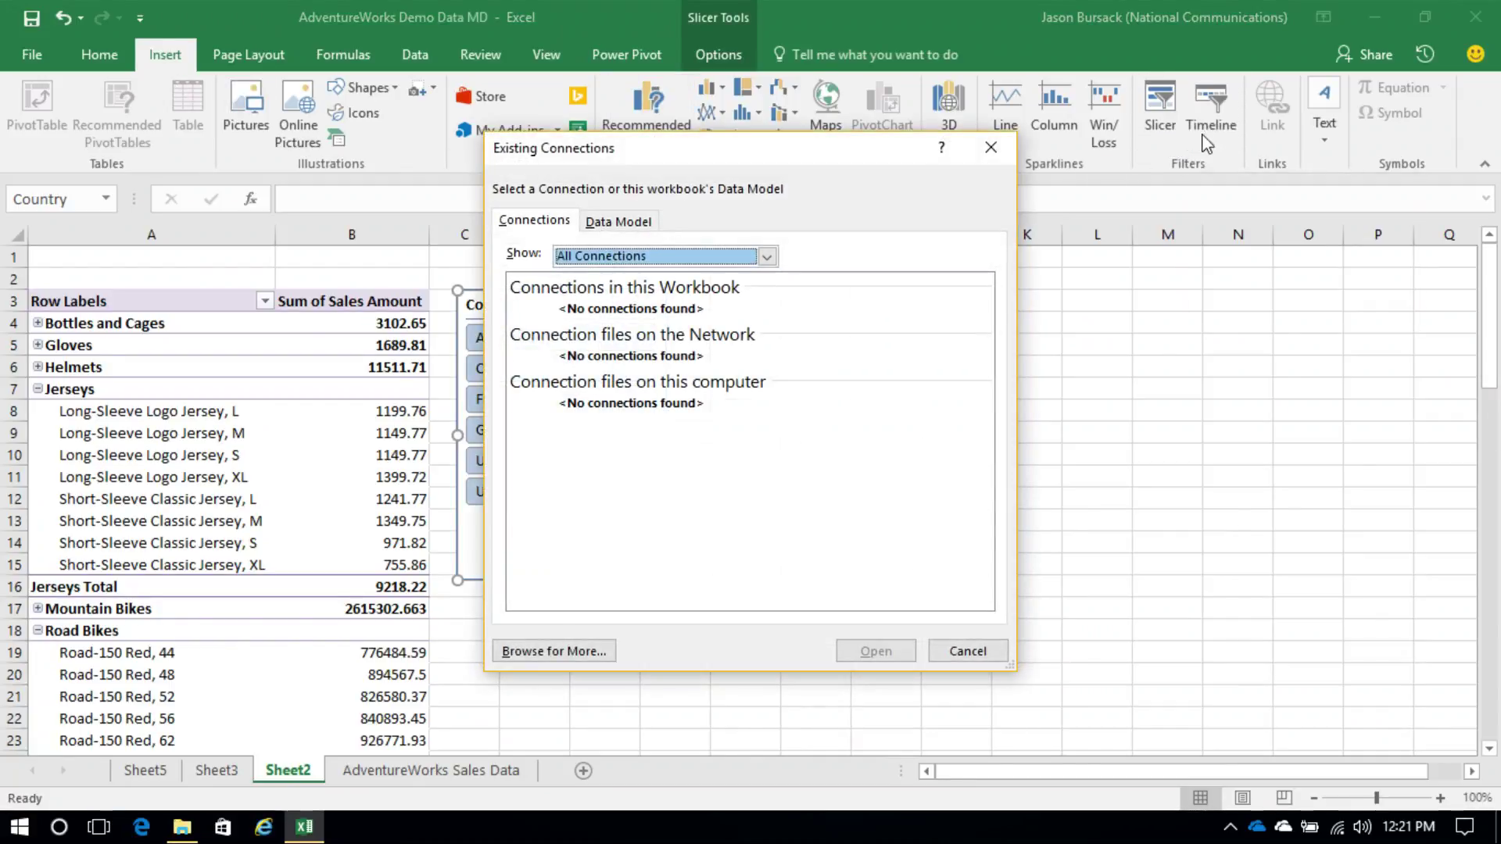
{"action": "left_click", "coordinate": [991, 656]}
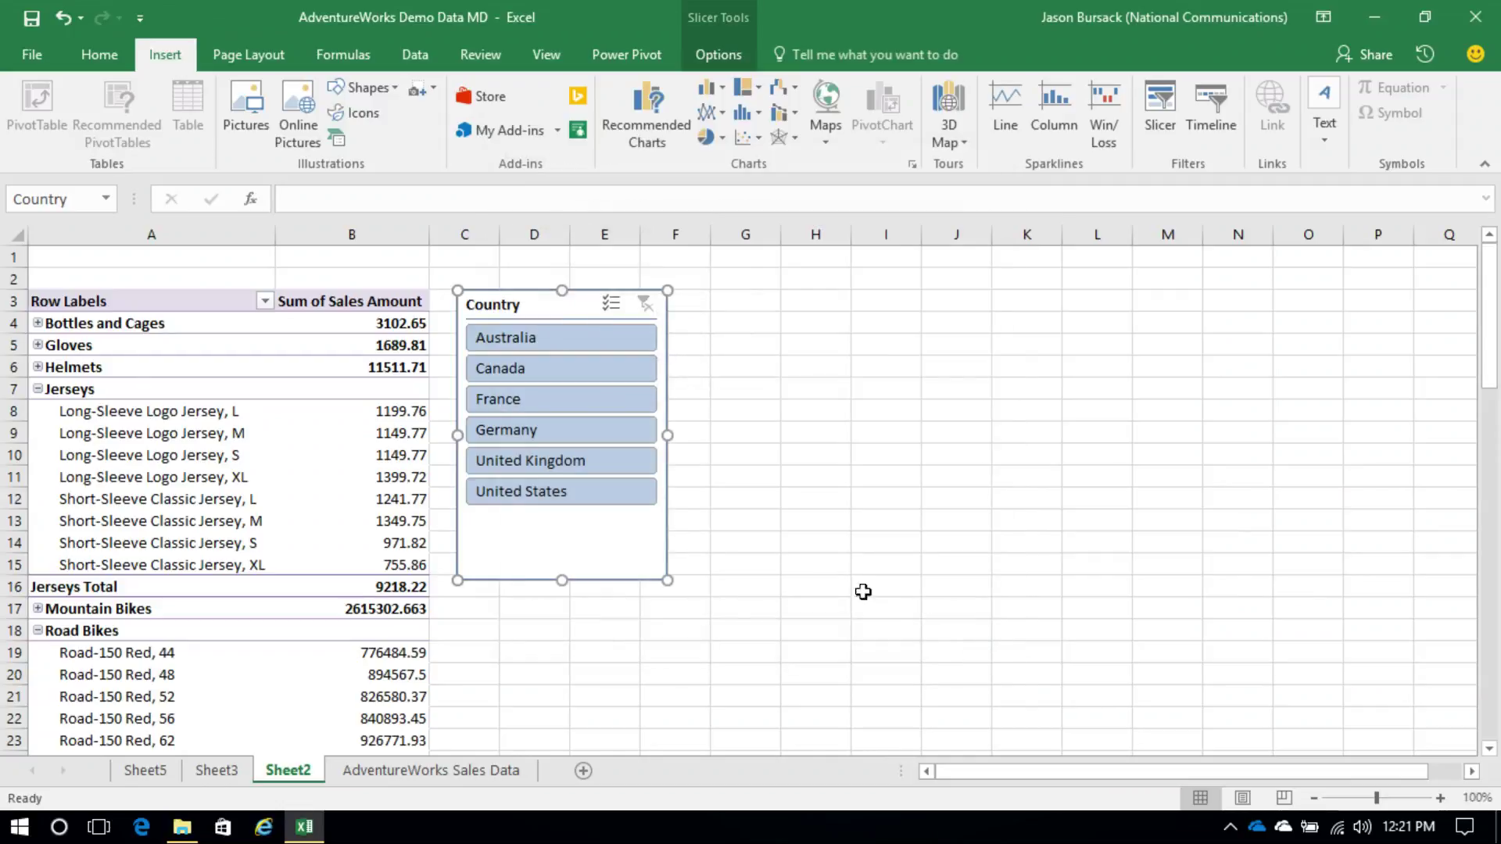
Step: Insert an Order date timeline for the PivotTable and place it beside the Country slicer
{"action": "left_click", "coordinate": [318, 353]}
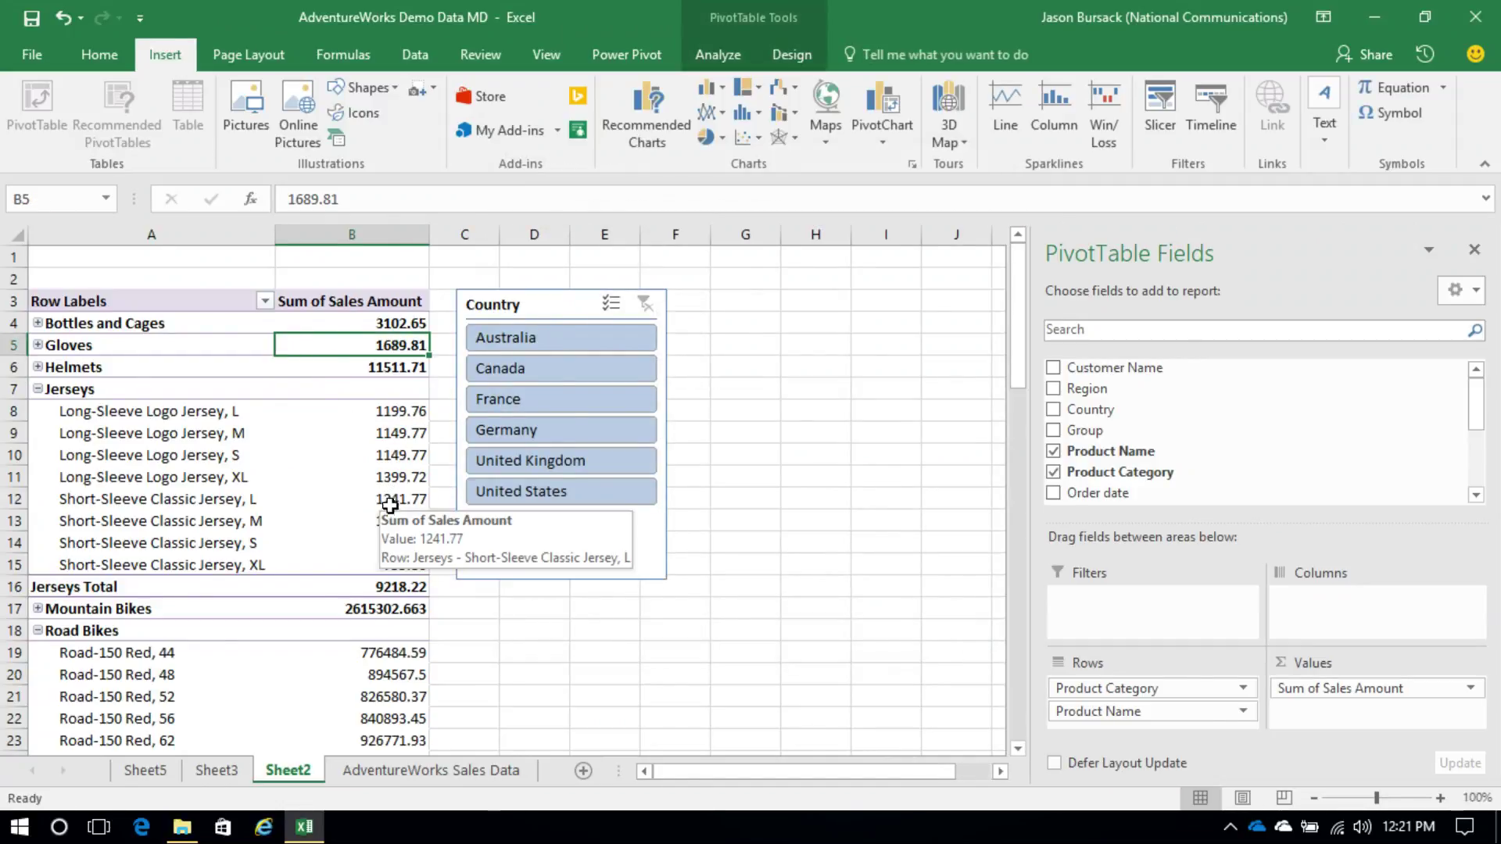
{"action": "left_click", "coordinate": [1217, 126]}
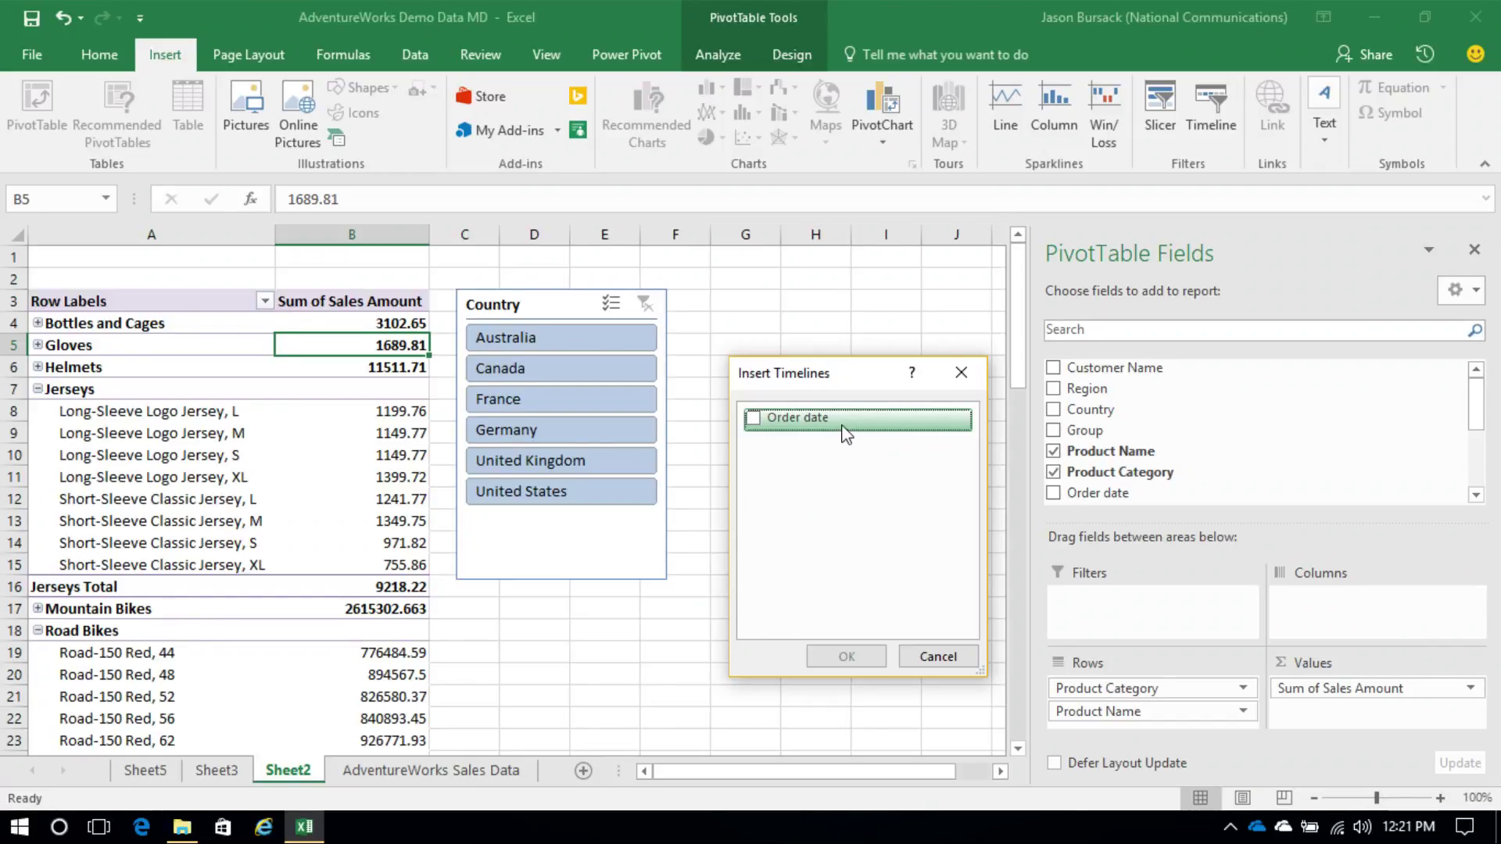
{"action": "left_click", "coordinate": [752, 422]}
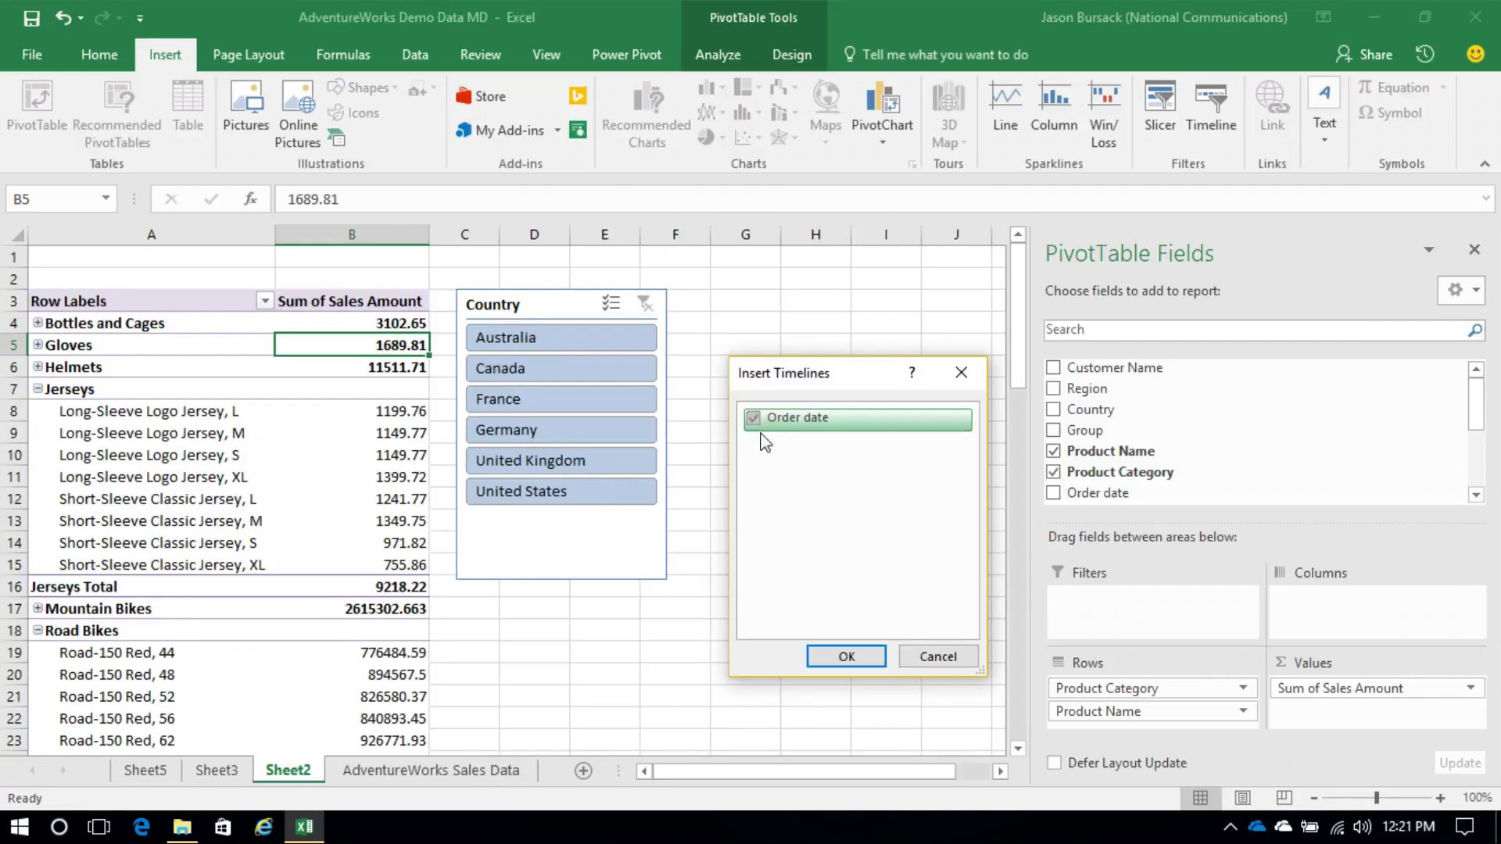
{"action": "left_click", "coordinate": [846, 657]}
{"action": "left_click_drag", "start_coordinate": [613, 445], "coordinate": [952, 324]}
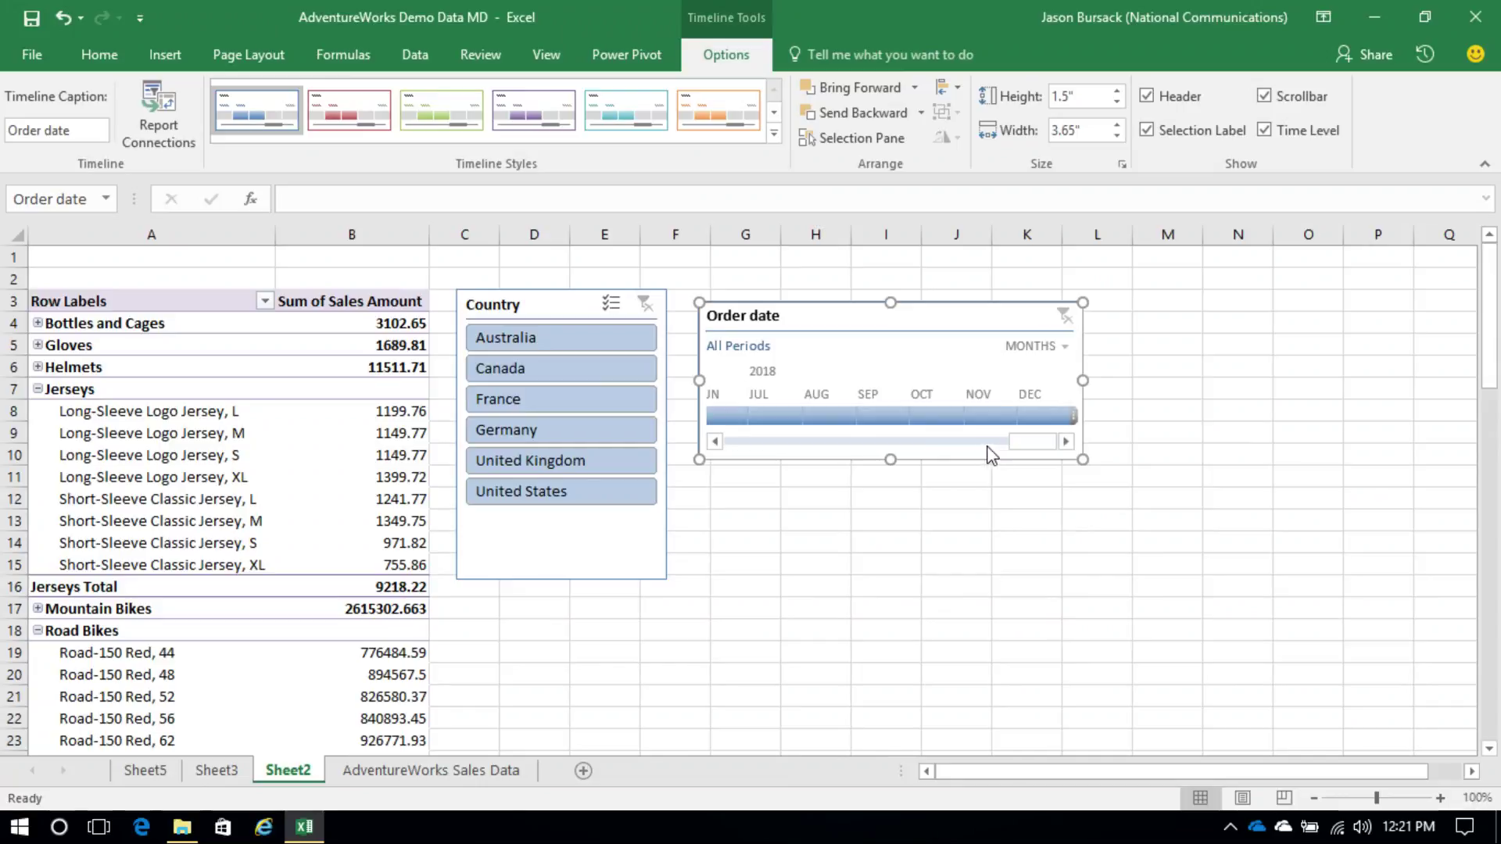
Step: Filter the PivotTable to February 2017 with the Order date timeline and to Australia with the Country slicer
{"action": "left_click", "coordinate": [715, 441]}
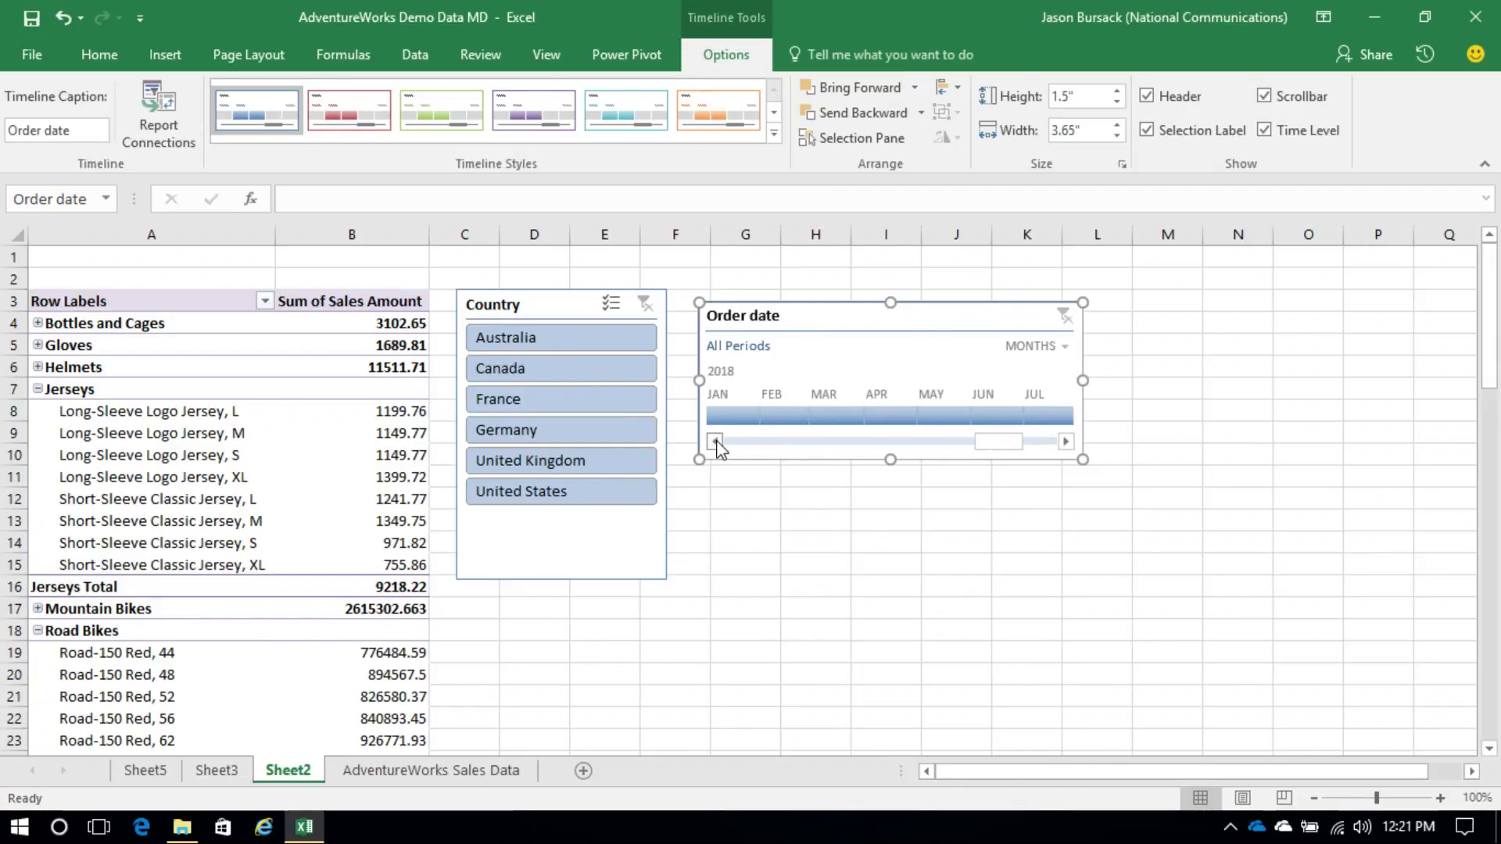
{"action": "left_click", "coordinate": [715, 442]}
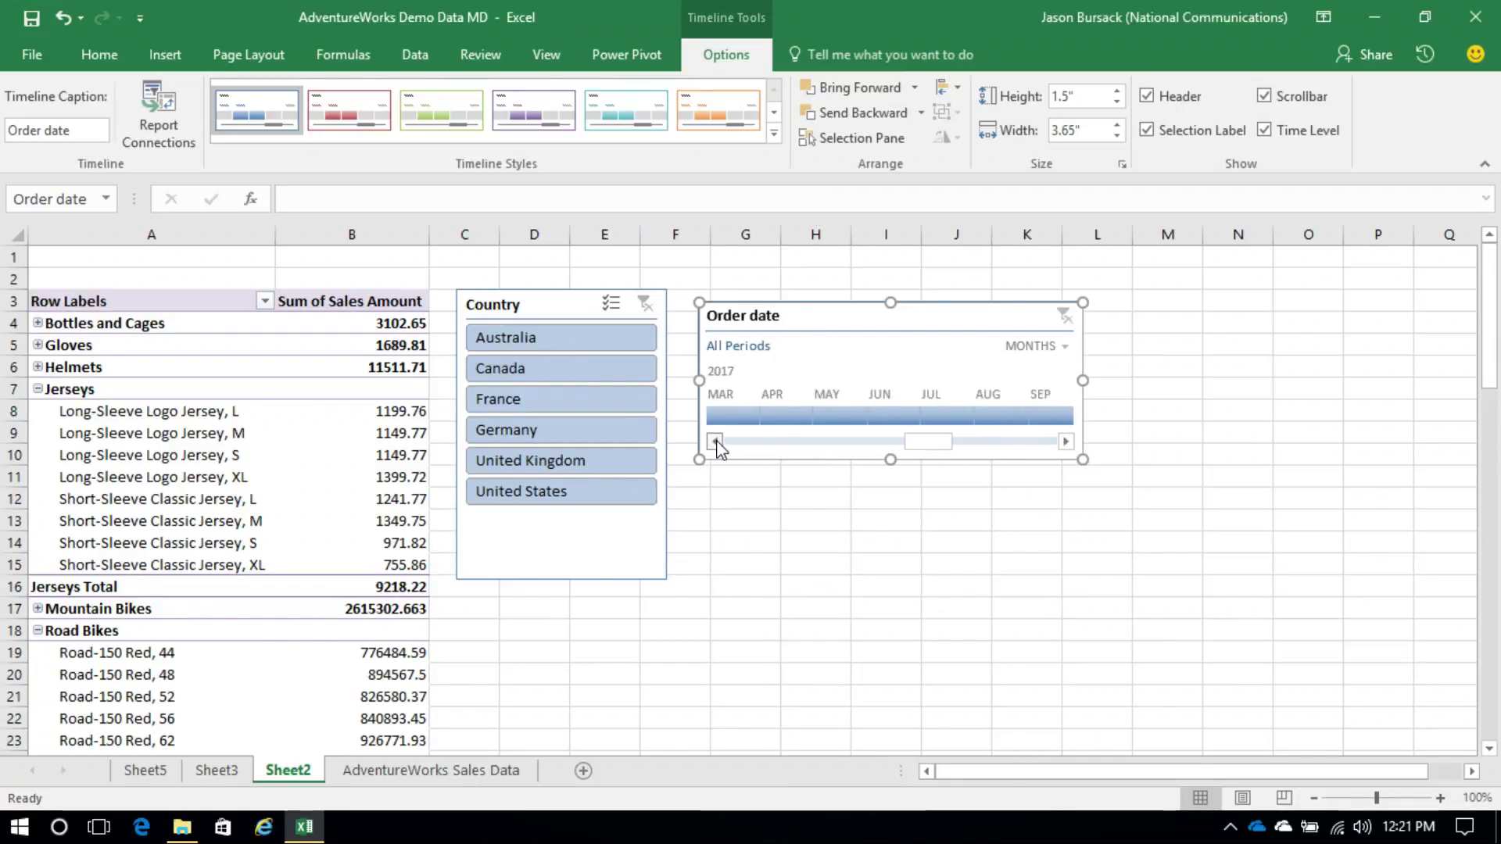
{"action": "left_click", "coordinate": [715, 442]}
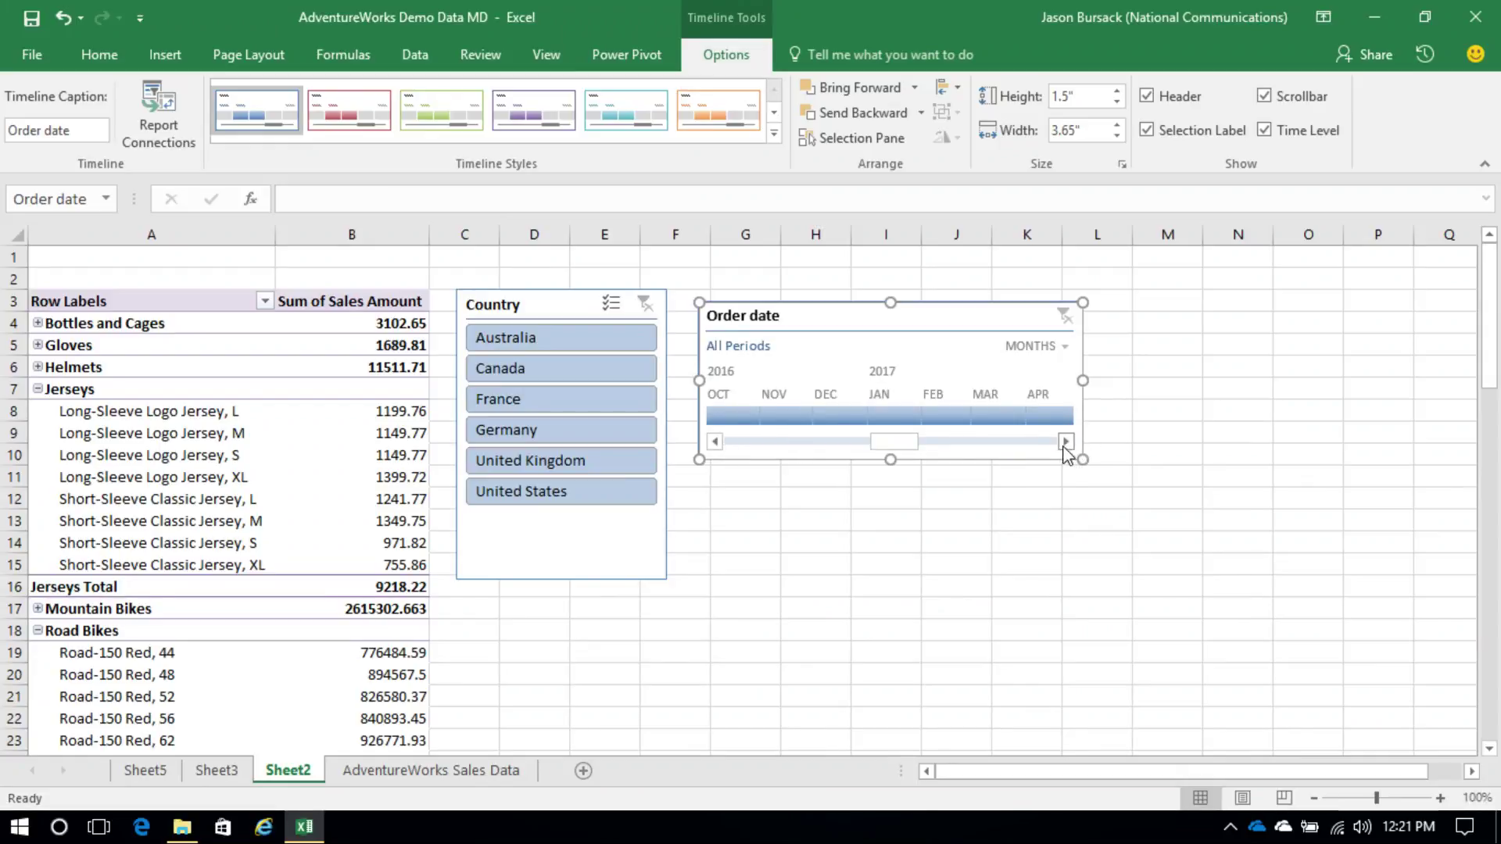
{"action": "left_click", "coordinate": [1066, 442]}
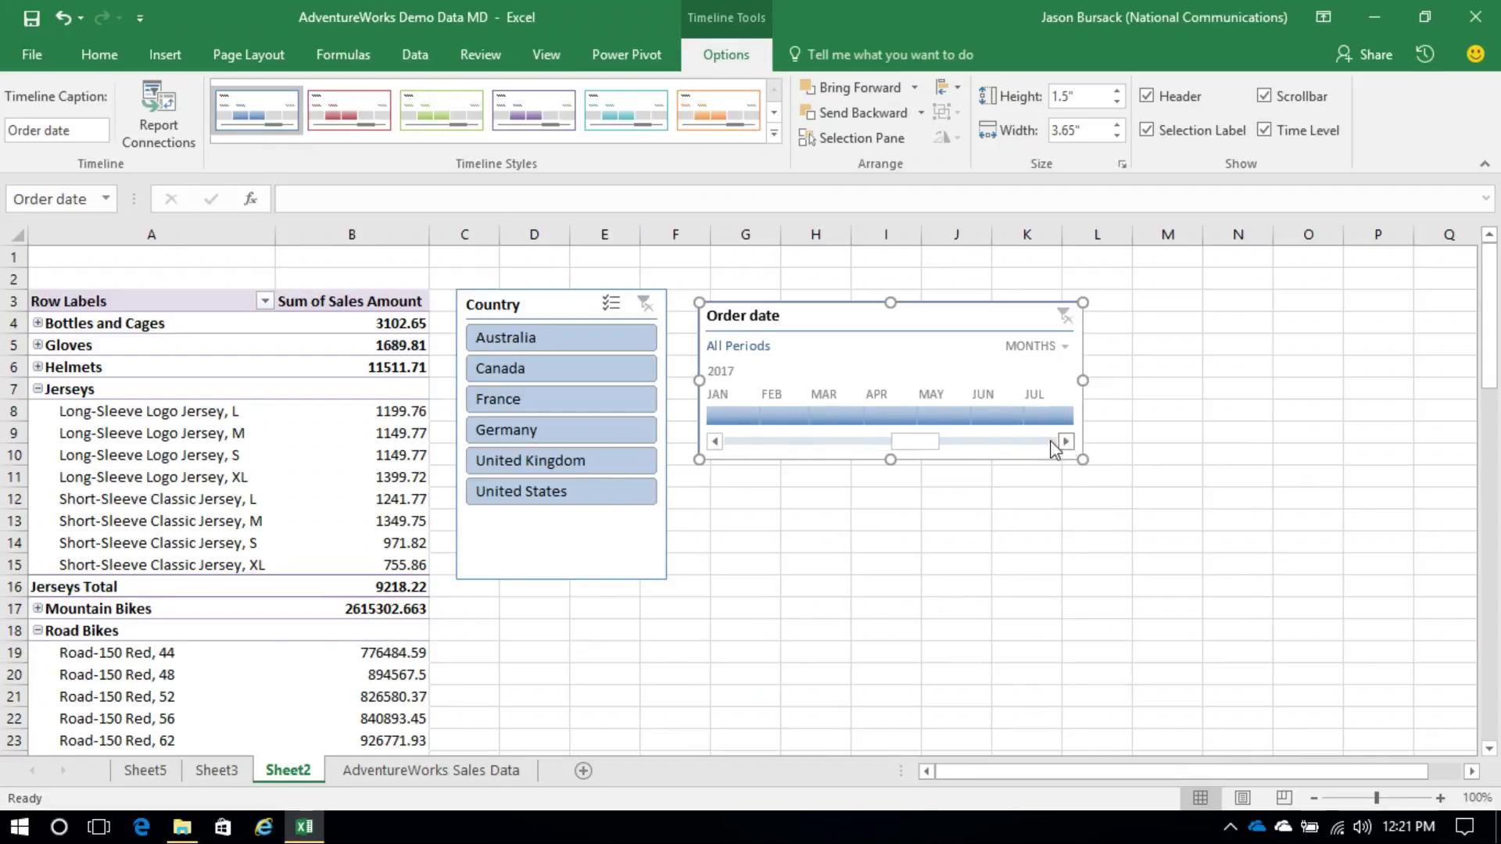
{"action": "left_click", "coordinate": [782, 407]}
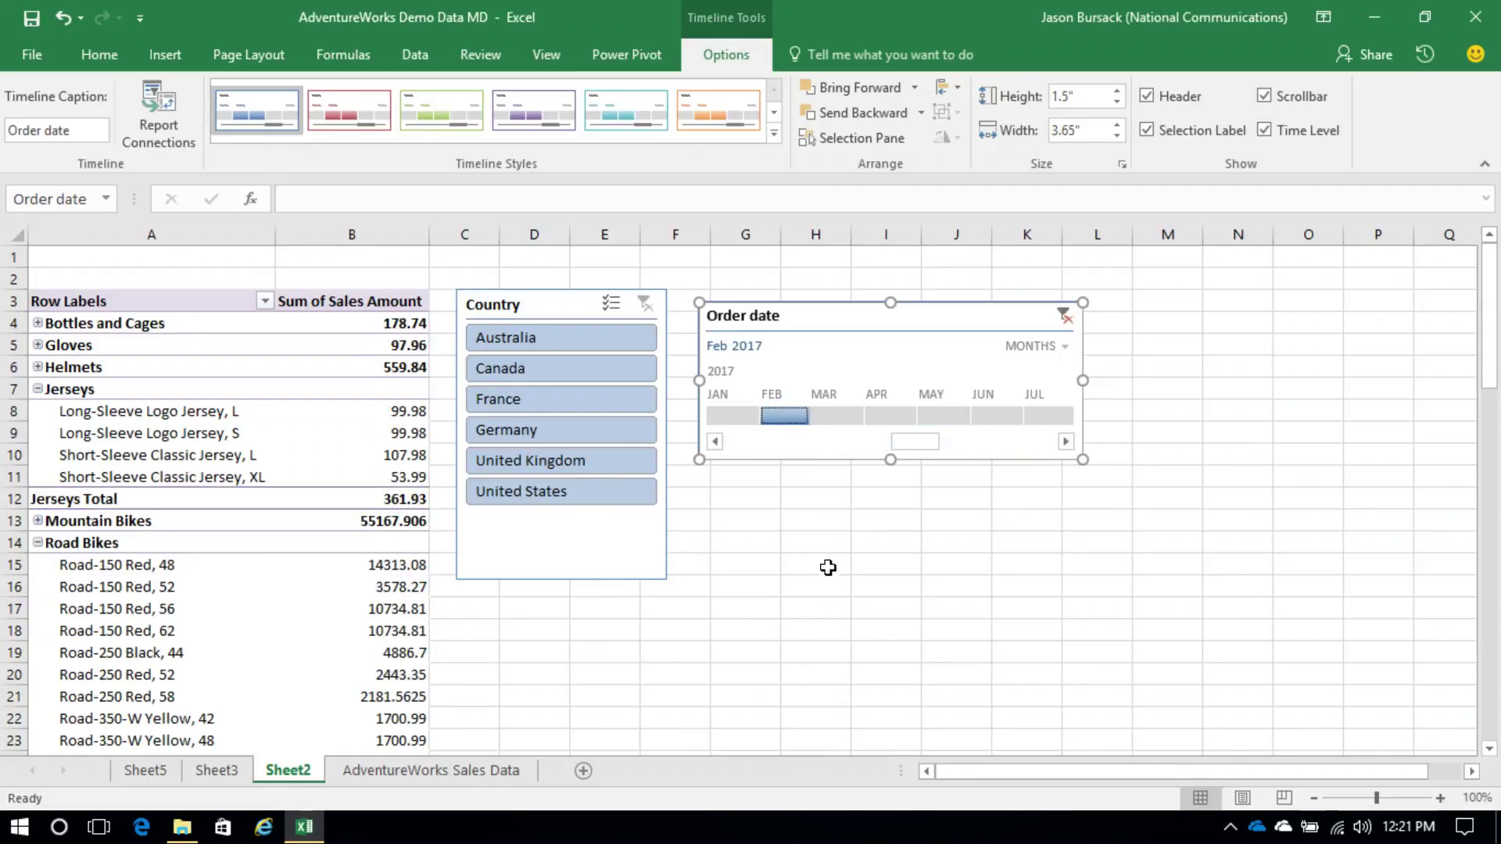
{"action": "left_click", "coordinate": [506, 337]}
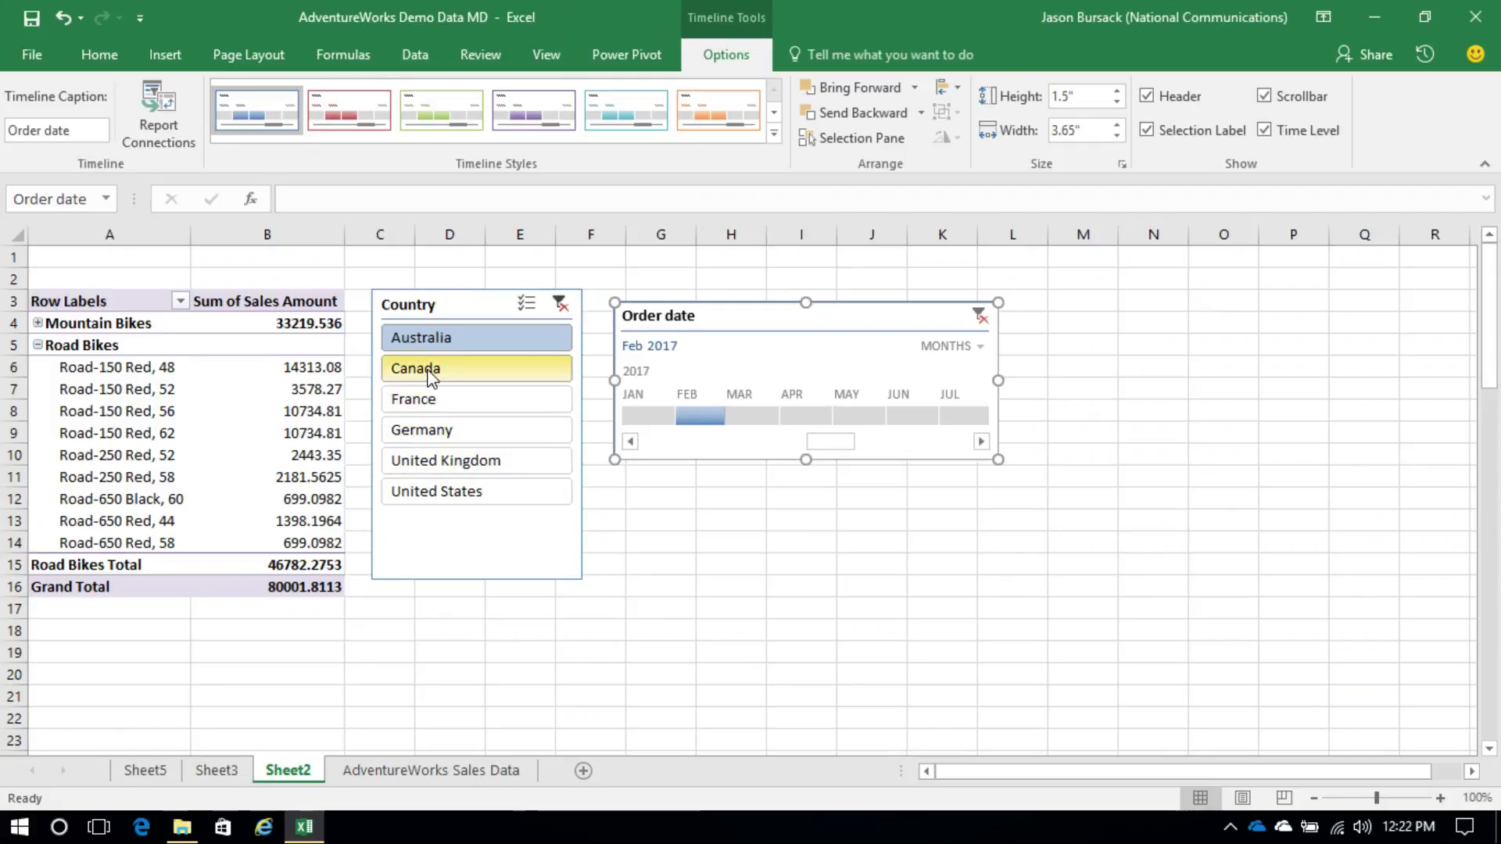
Step: Set the Order date timeline to April 2017 and step through the Country slicer from Canada, ending on United States
{"action": "left_click", "coordinate": [453, 377]}
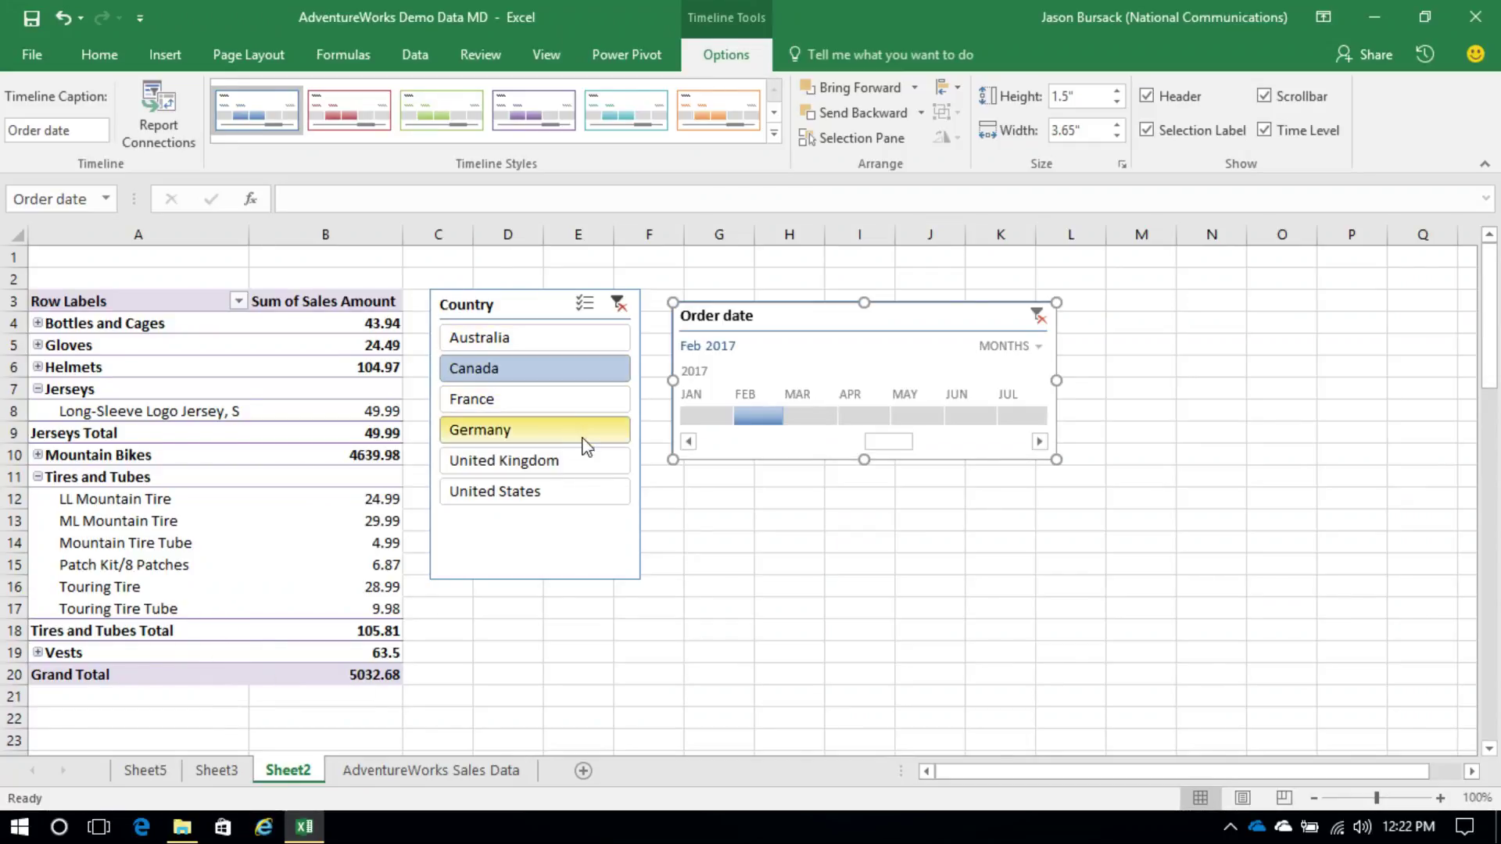
{"action": "left_click", "coordinate": [856, 416]}
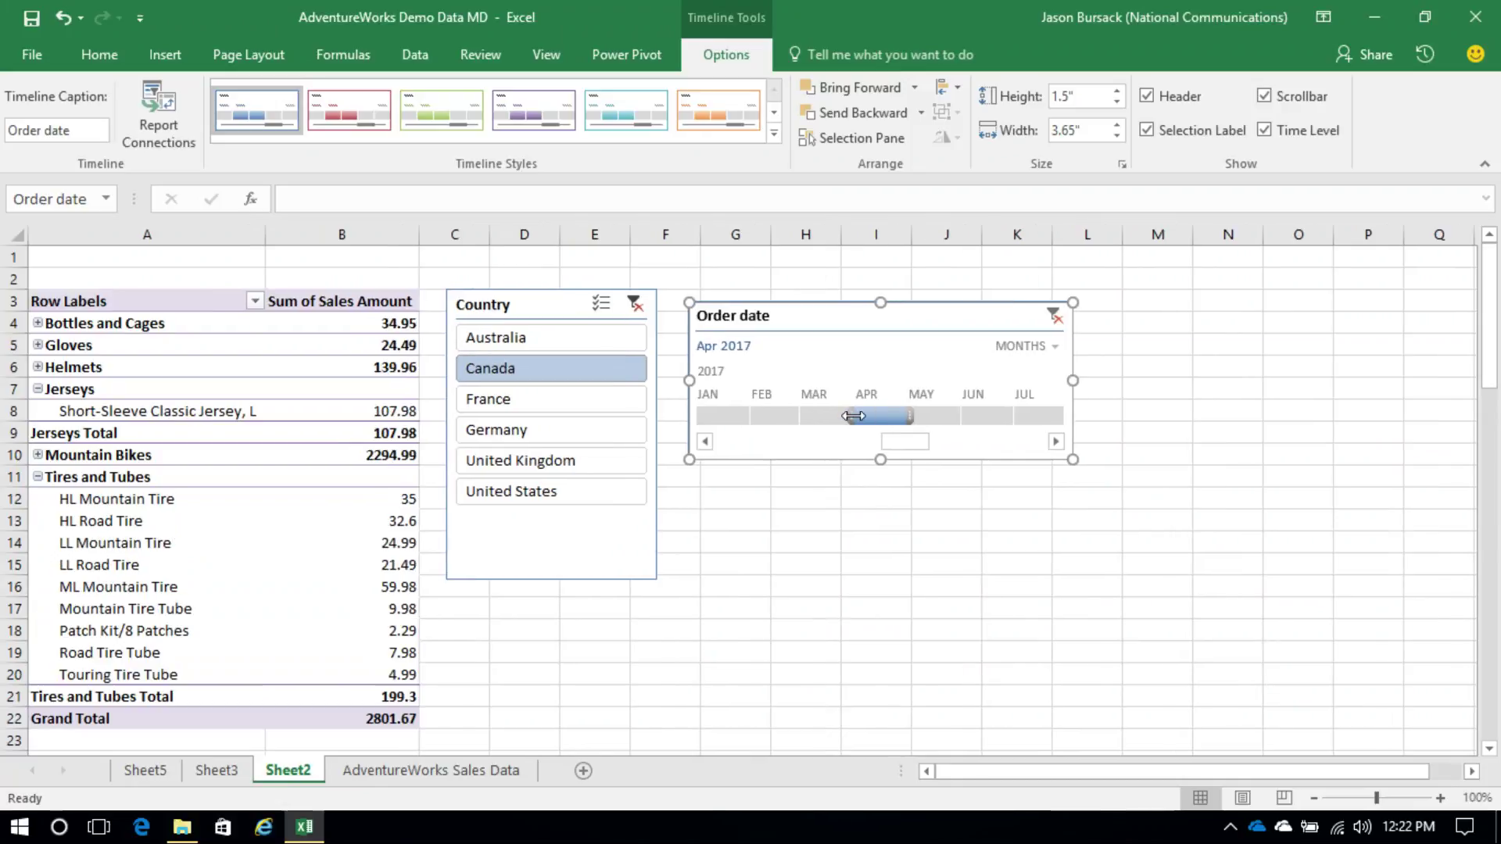
{"action": "left_click", "coordinate": [577, 398]}
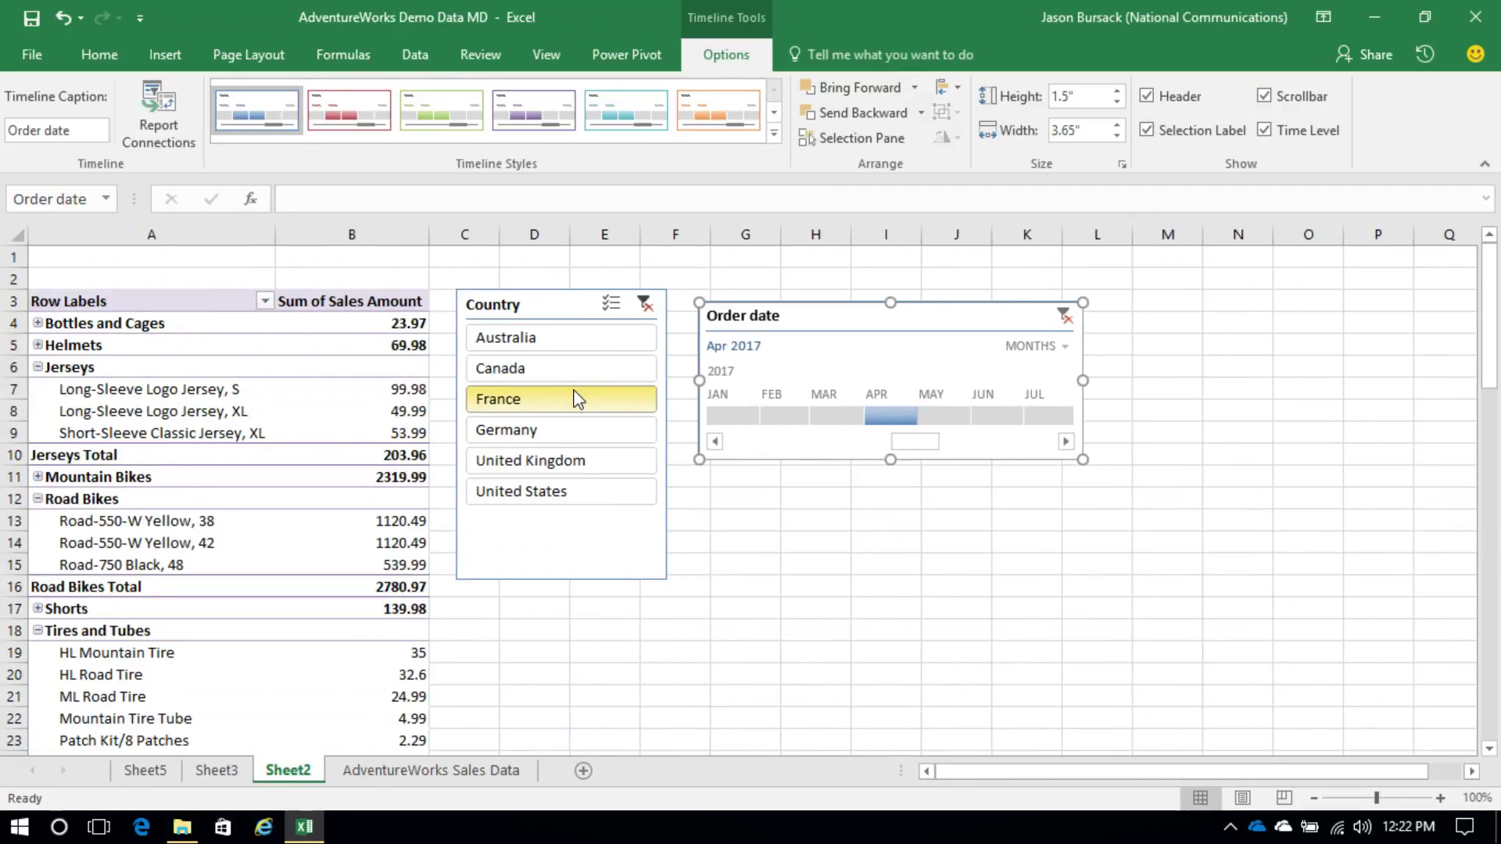
{"action": "left_click", "coordinate": [603, 429]}
{"action": "left_click", "coordinate": [611, 461]}
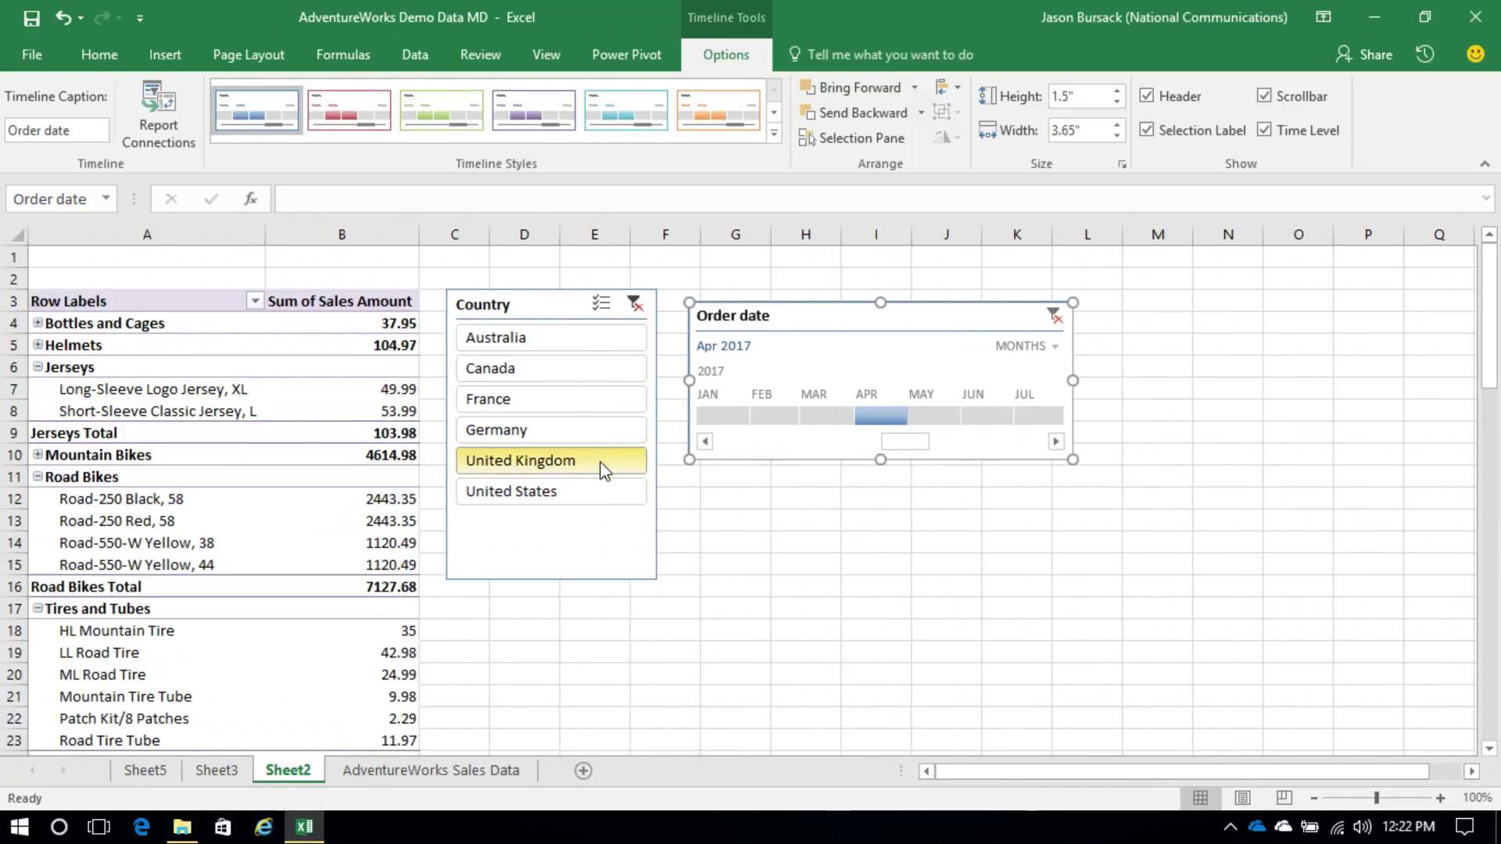
{"action": "left_click", "coordinate": [598, 400]}
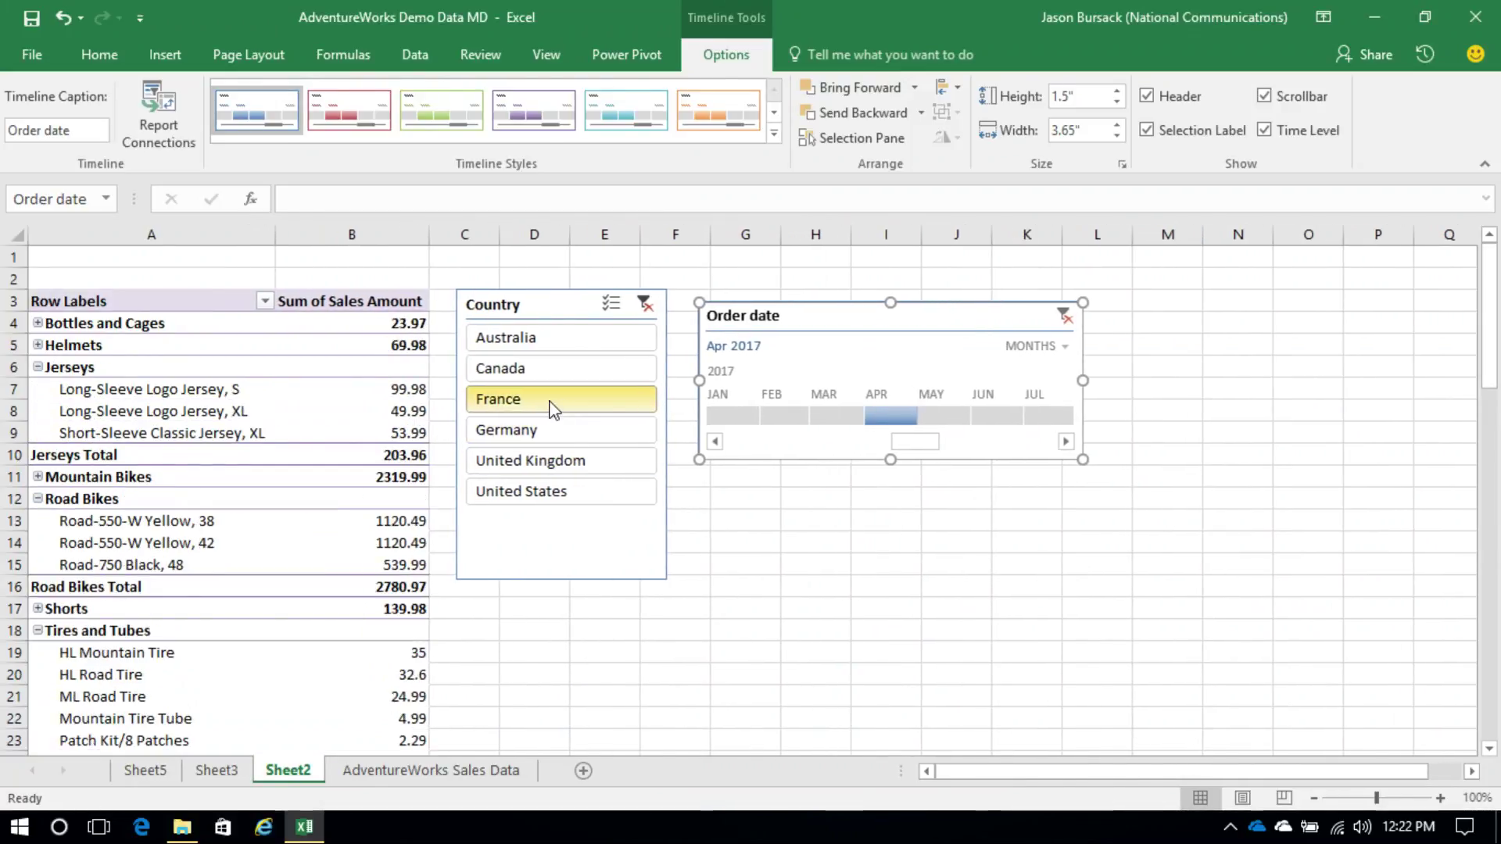
{"action": "left_click", "coordinate": [606, 492]}
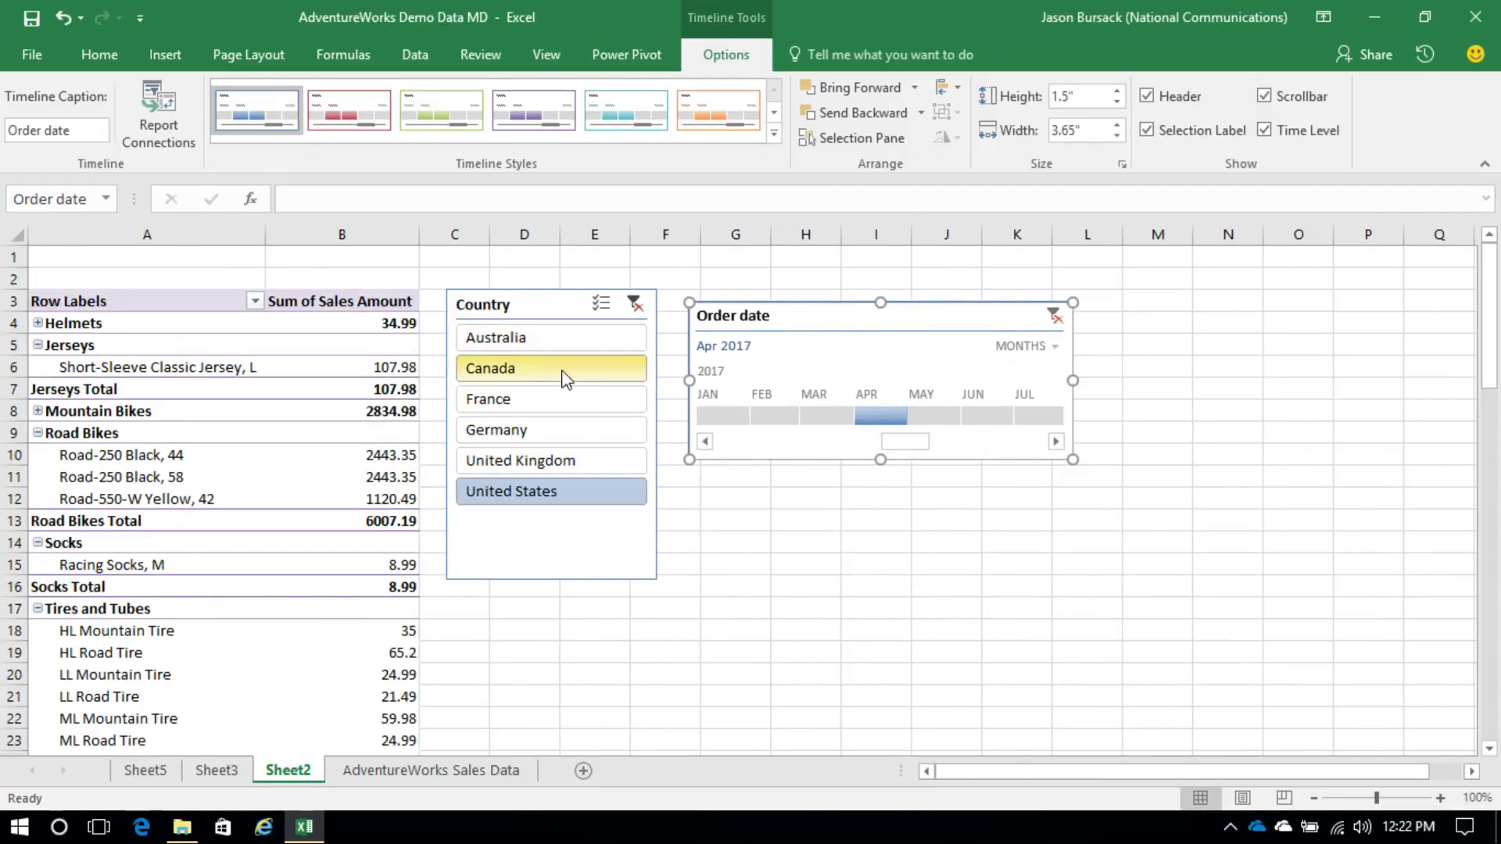
Step: Move the Country slicer and the Order date timeline up and farther from the PivotTable, leaving a gap between them
{"action": "mouse_move", "coordinate": [941, 318]}
{"action": "left_mouse_down"}
{"action": "mouse_move", "coordinate": [929, 297]}
{"action": "mouse_move", "coordinate": [942, 292]}
{"action": "left_mouse_up"}
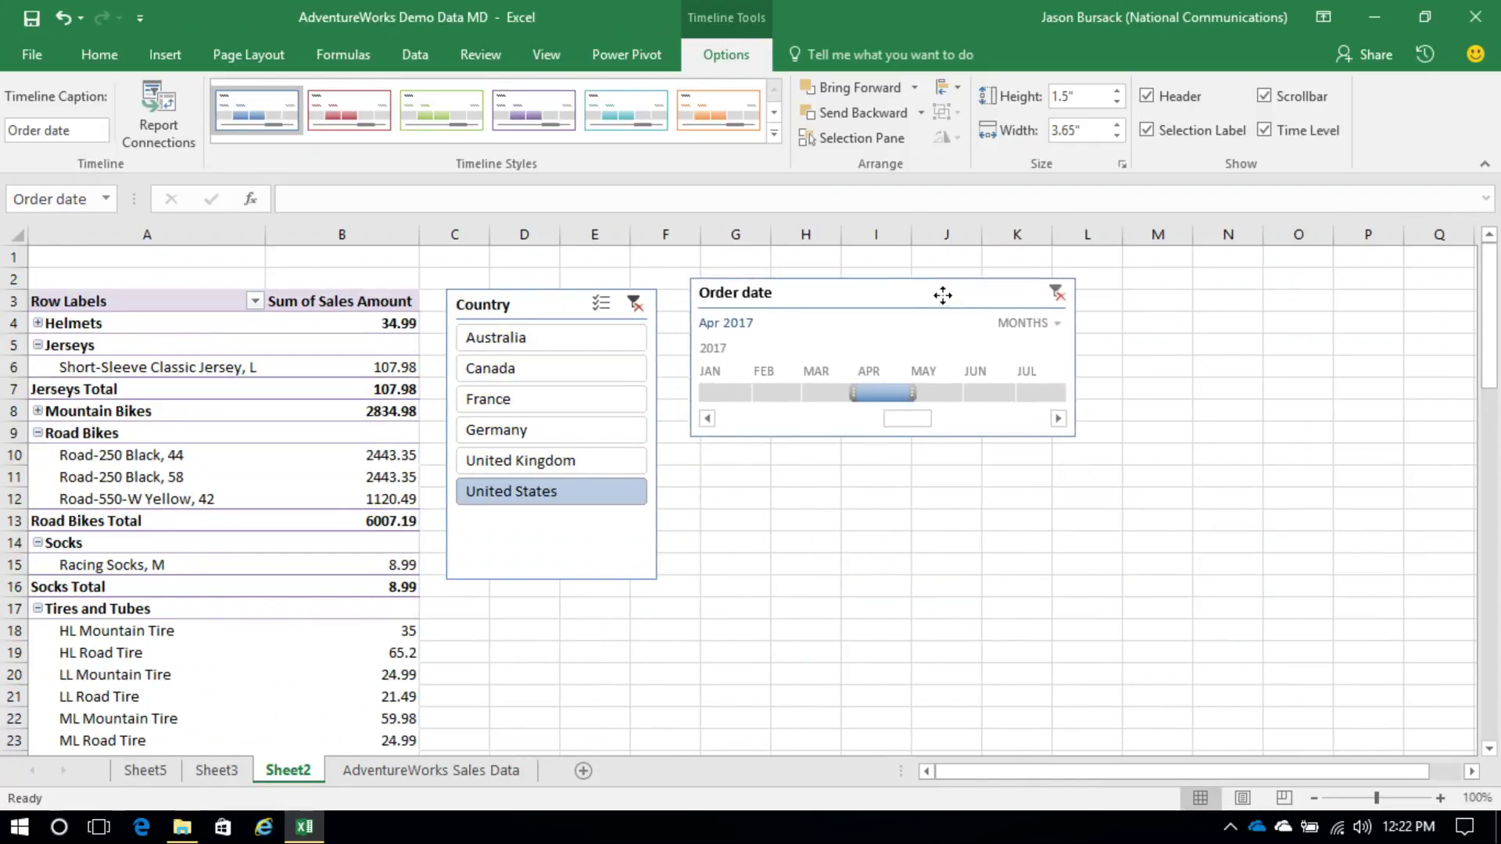
{"action": "left_click_drag", "start_coordinate": [547, 311], "coordinate": [591, 292]}
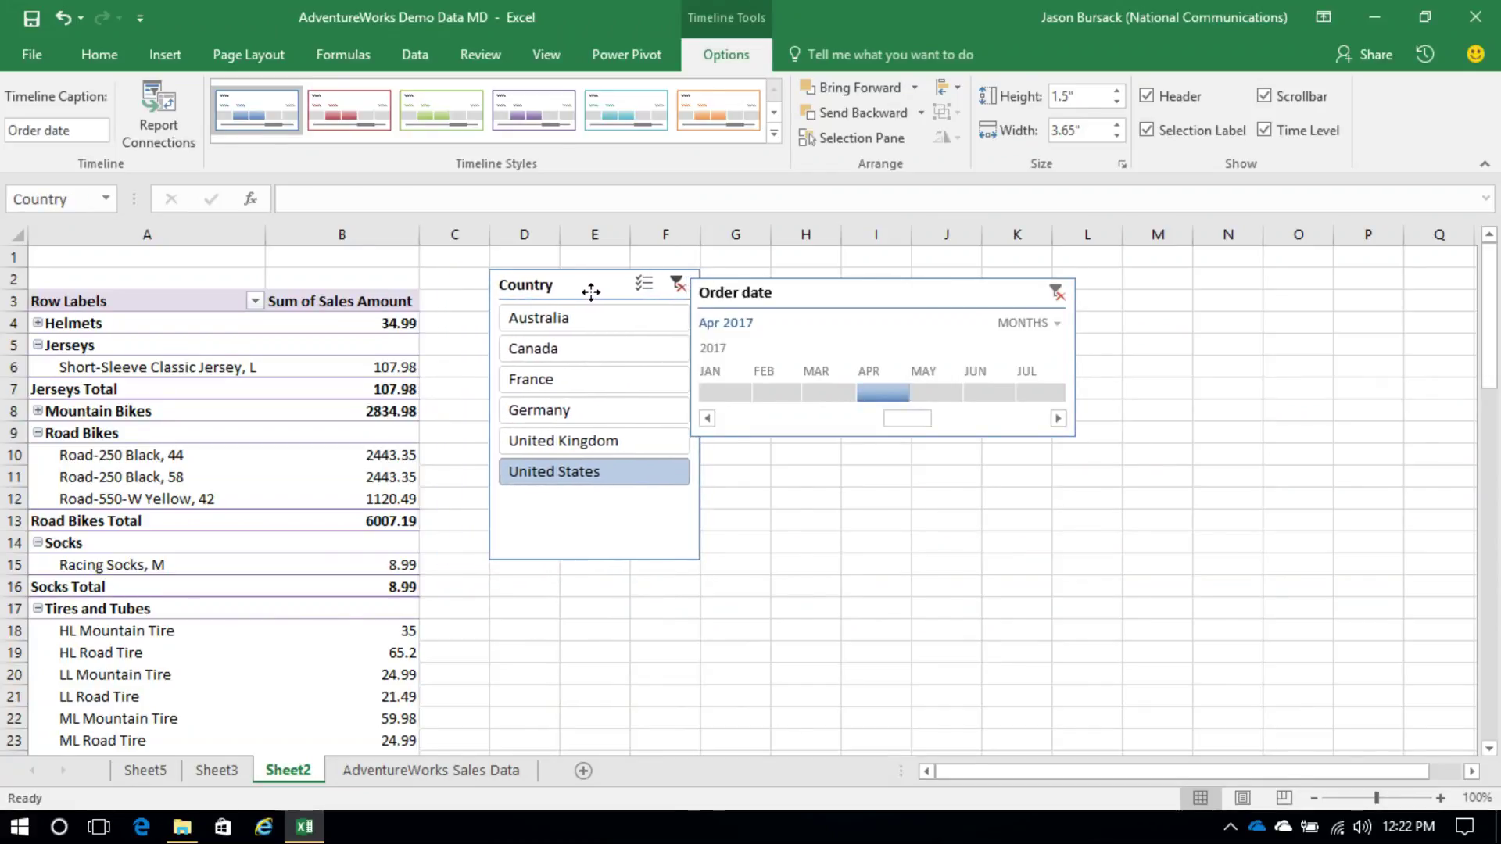
{"action": "left_click_drag", "start_coordinate": [837, 292], "coordinate": [918, 288]}
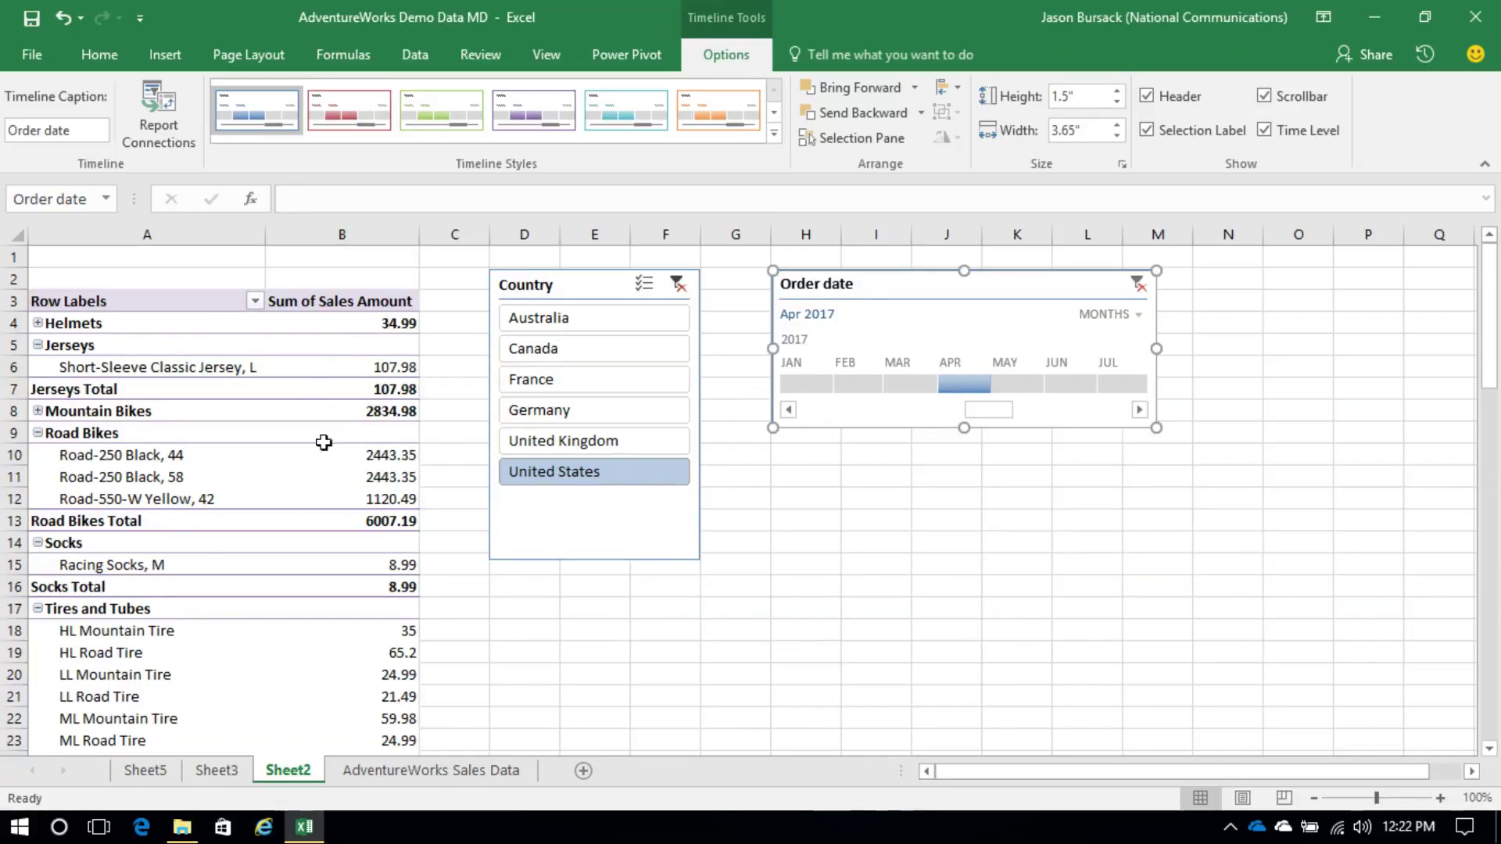
{"action": "left_click", "coordinate": [247, 388]}
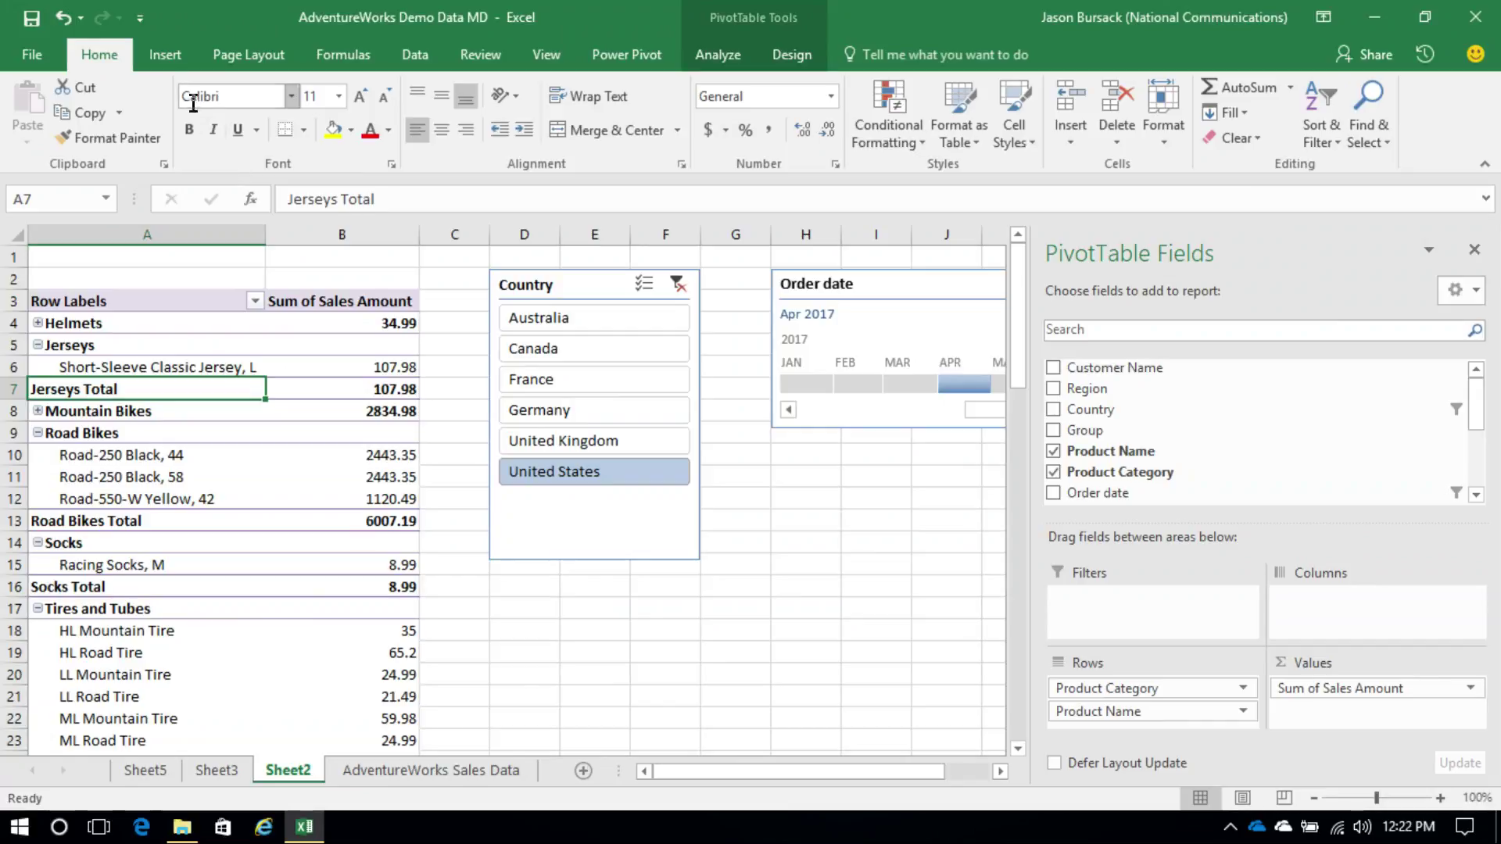
{"action": "left_click", "coordinate": [161, 57]}
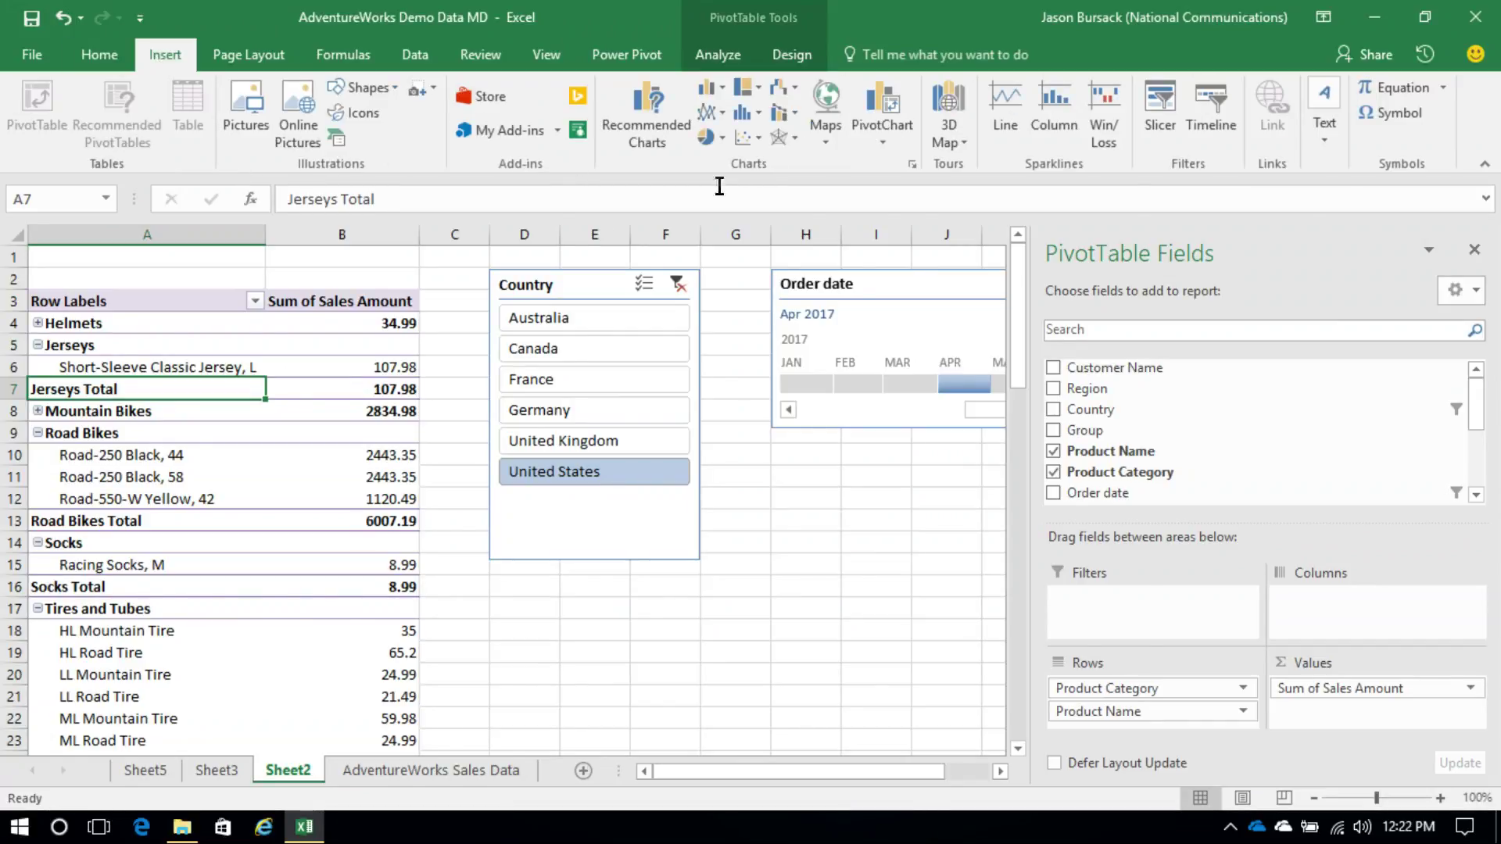
{"action": "left_click", "coordinate": [885, 143]}
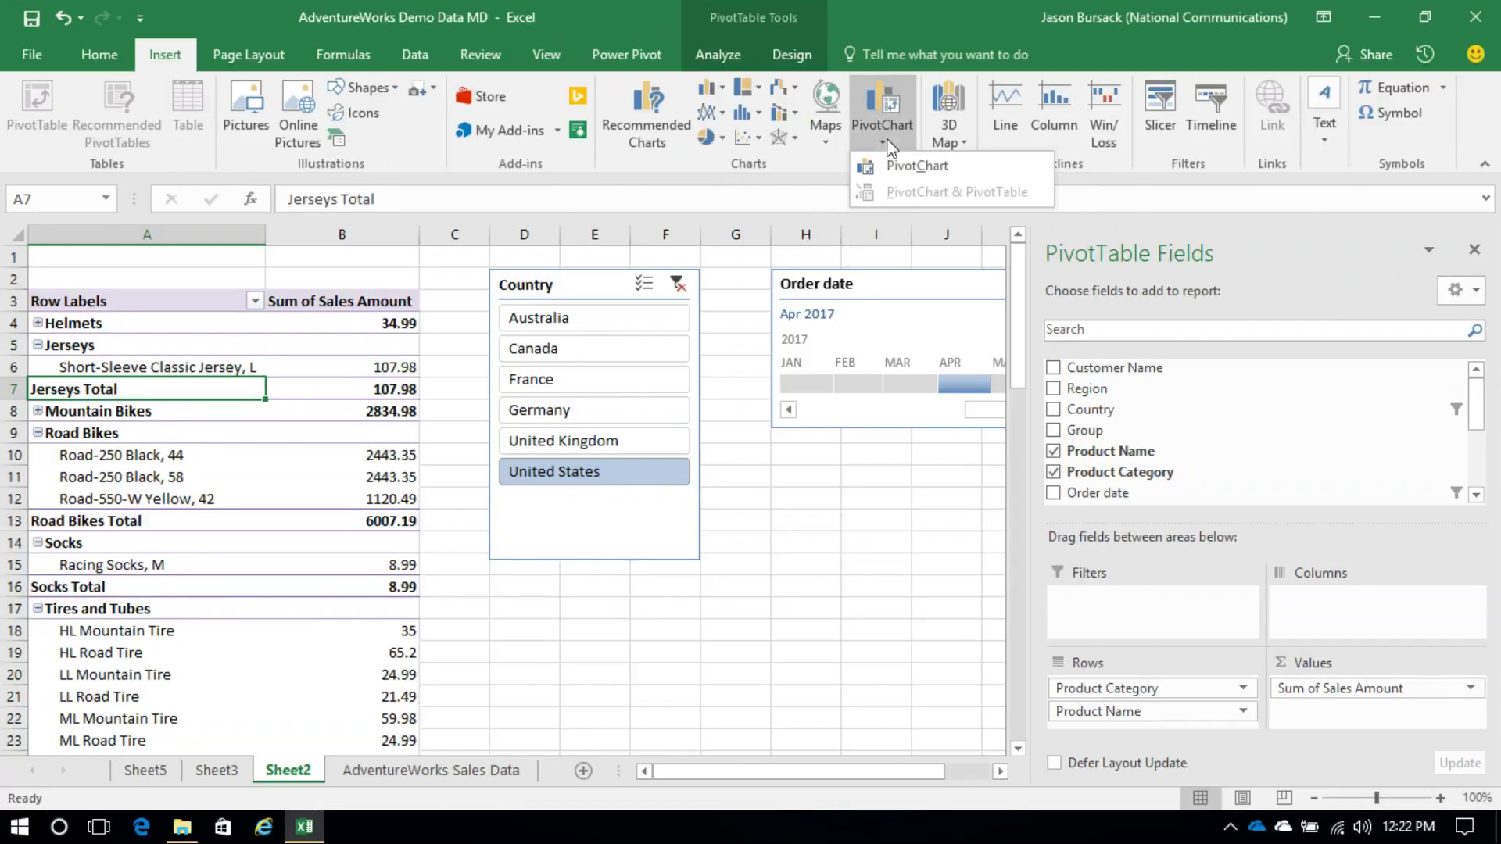
{"action": "left_click", "coordinate": [938, 173]}
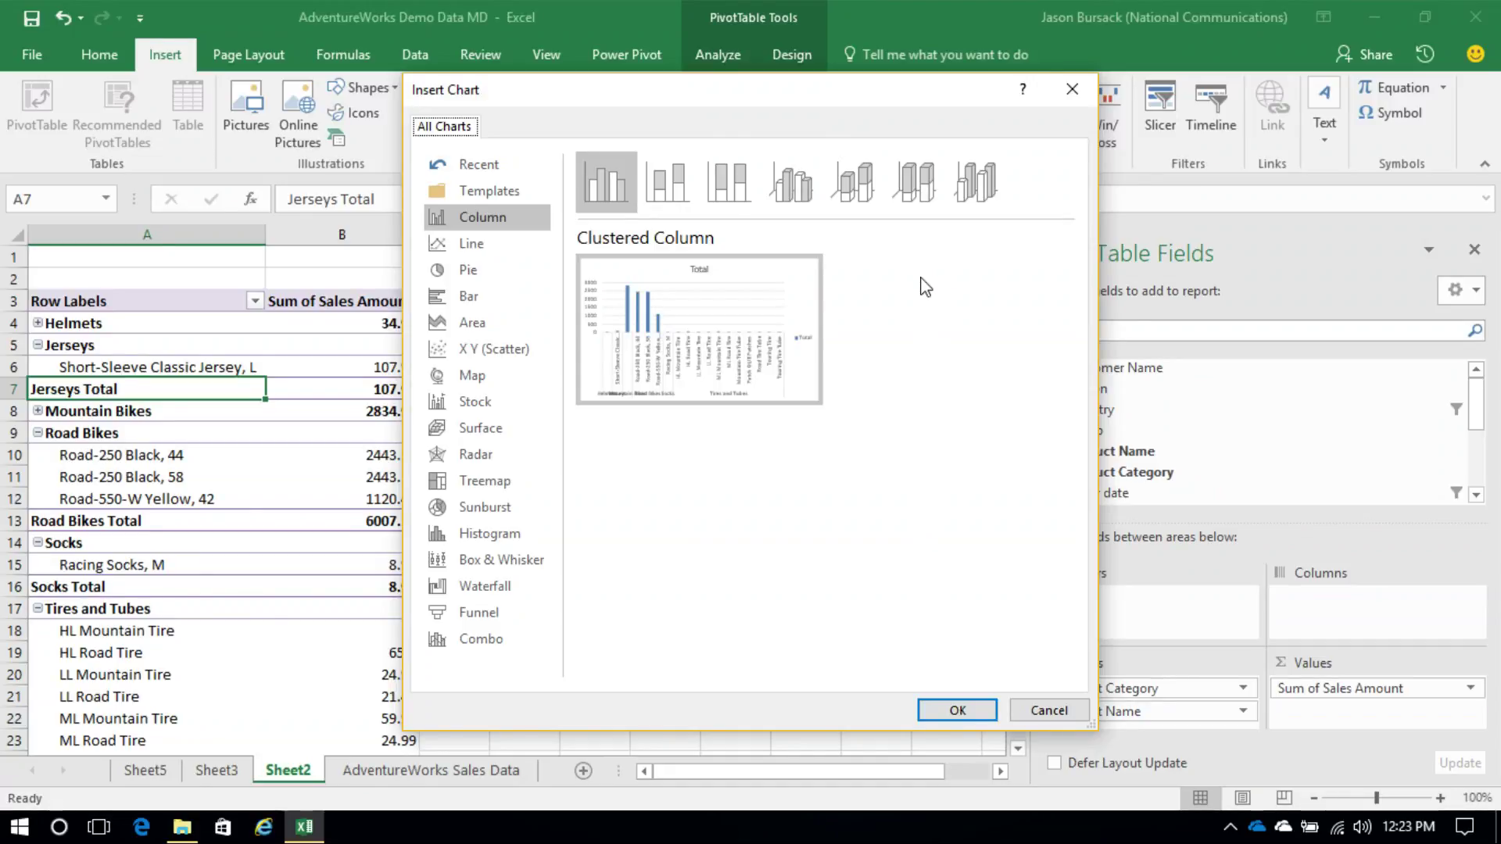
{"action": "left_click", "coordinate": [469, 244]}
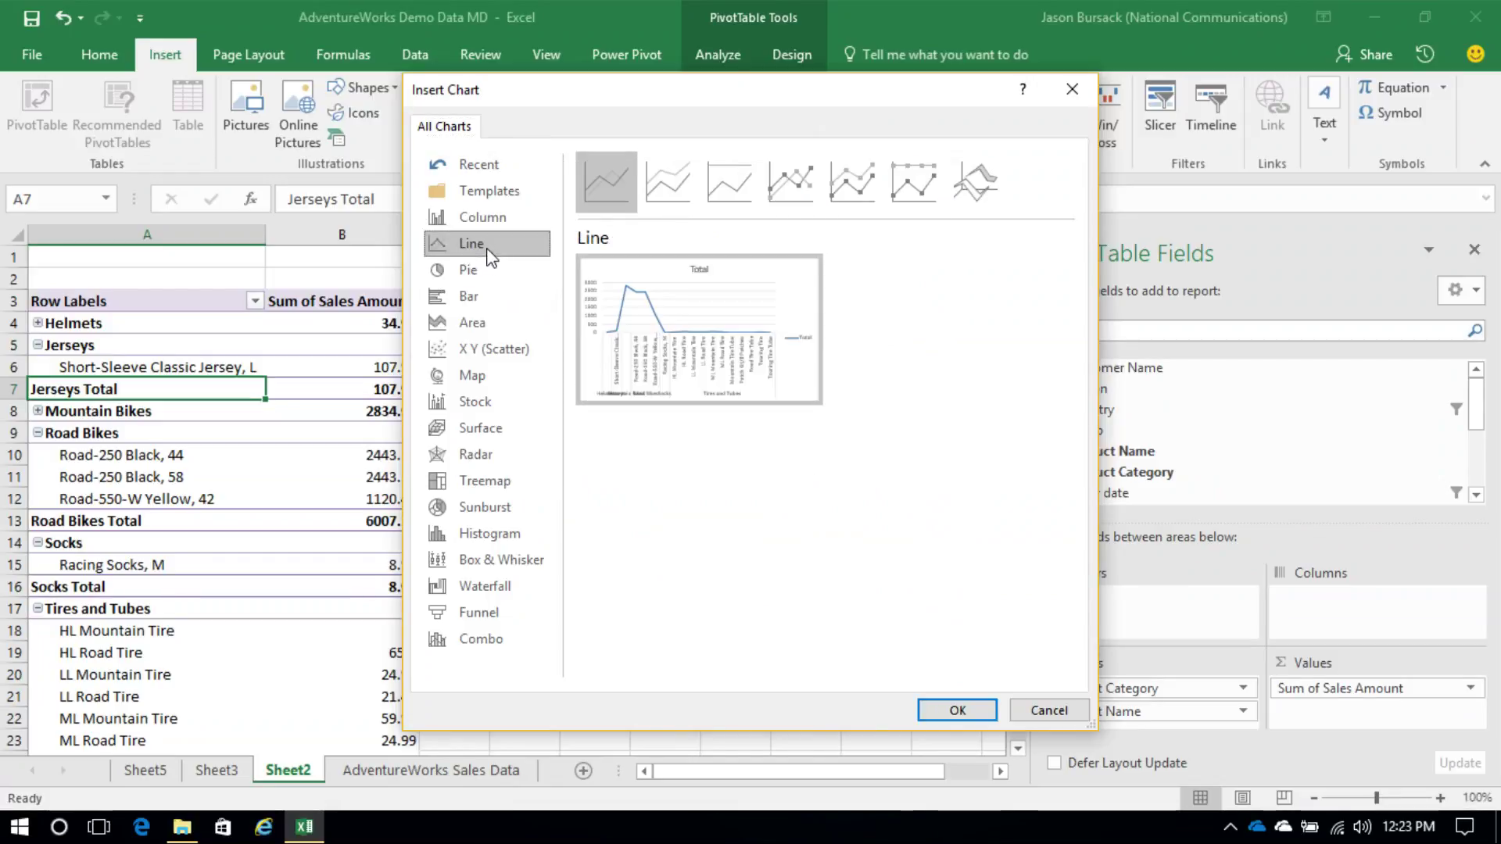
{"action": "left_click", "coordinate": [481, 269]}
{"action": "left_click", "coordinate": [481, 297]}
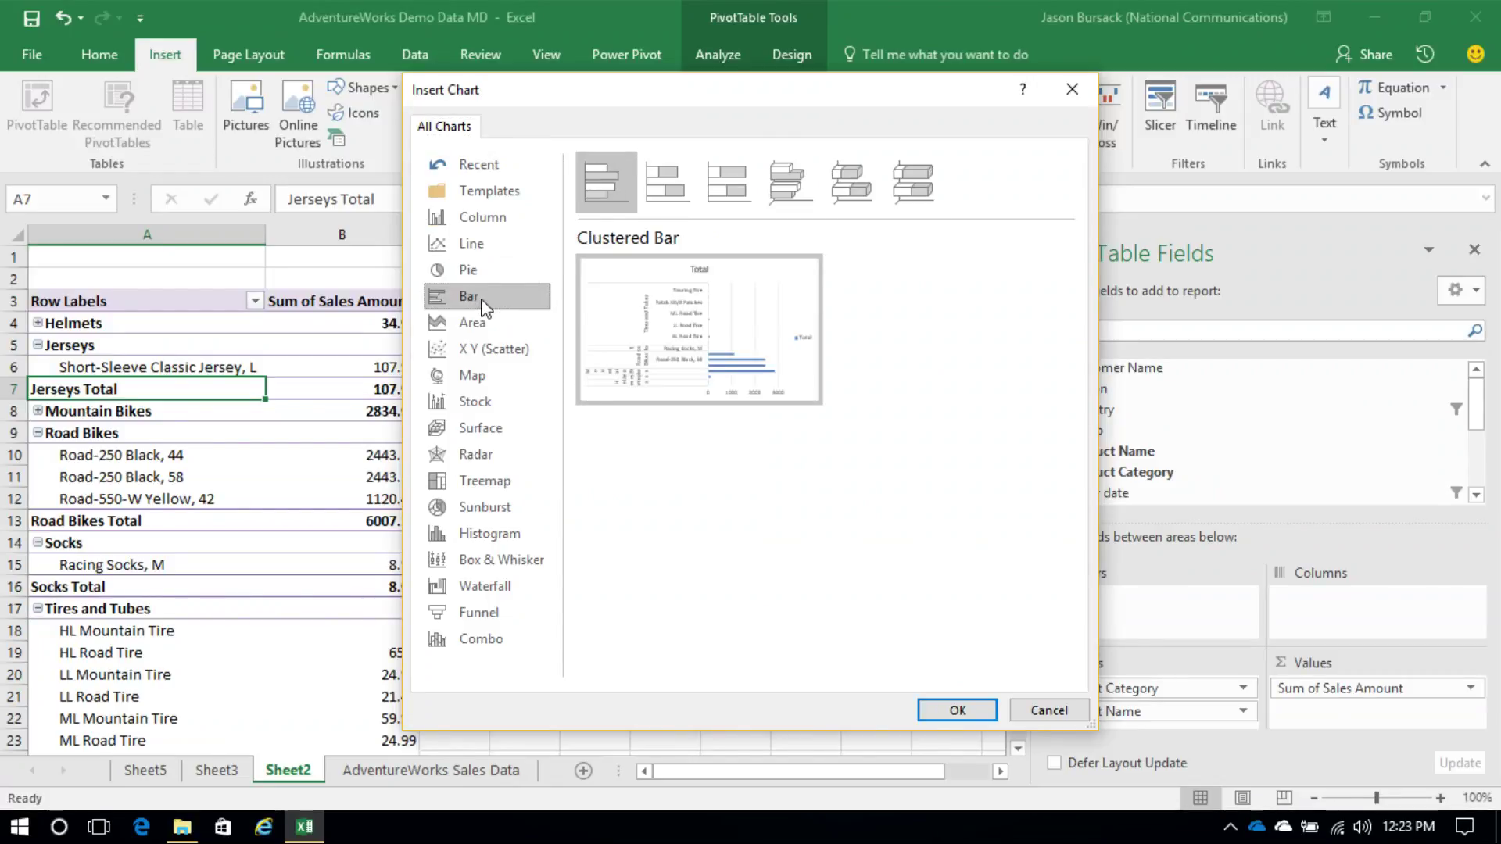
{"action": "left_click", "coordinate": [488, 331]}
{"action": "left_click", "coordinate": [491, 345]}
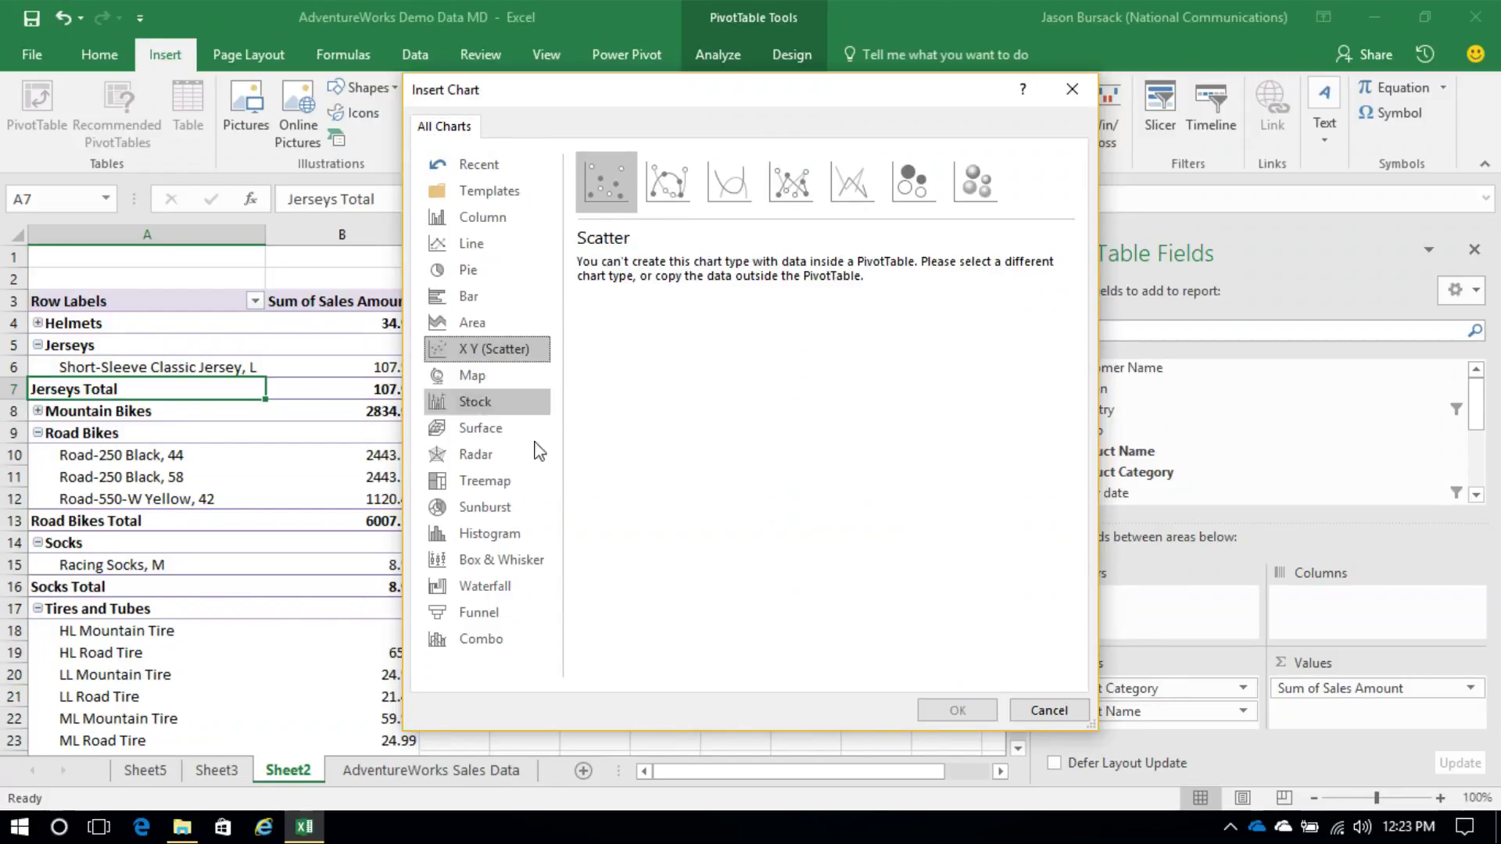
{"action": "left_click", "coordinate": [1041, 711]}
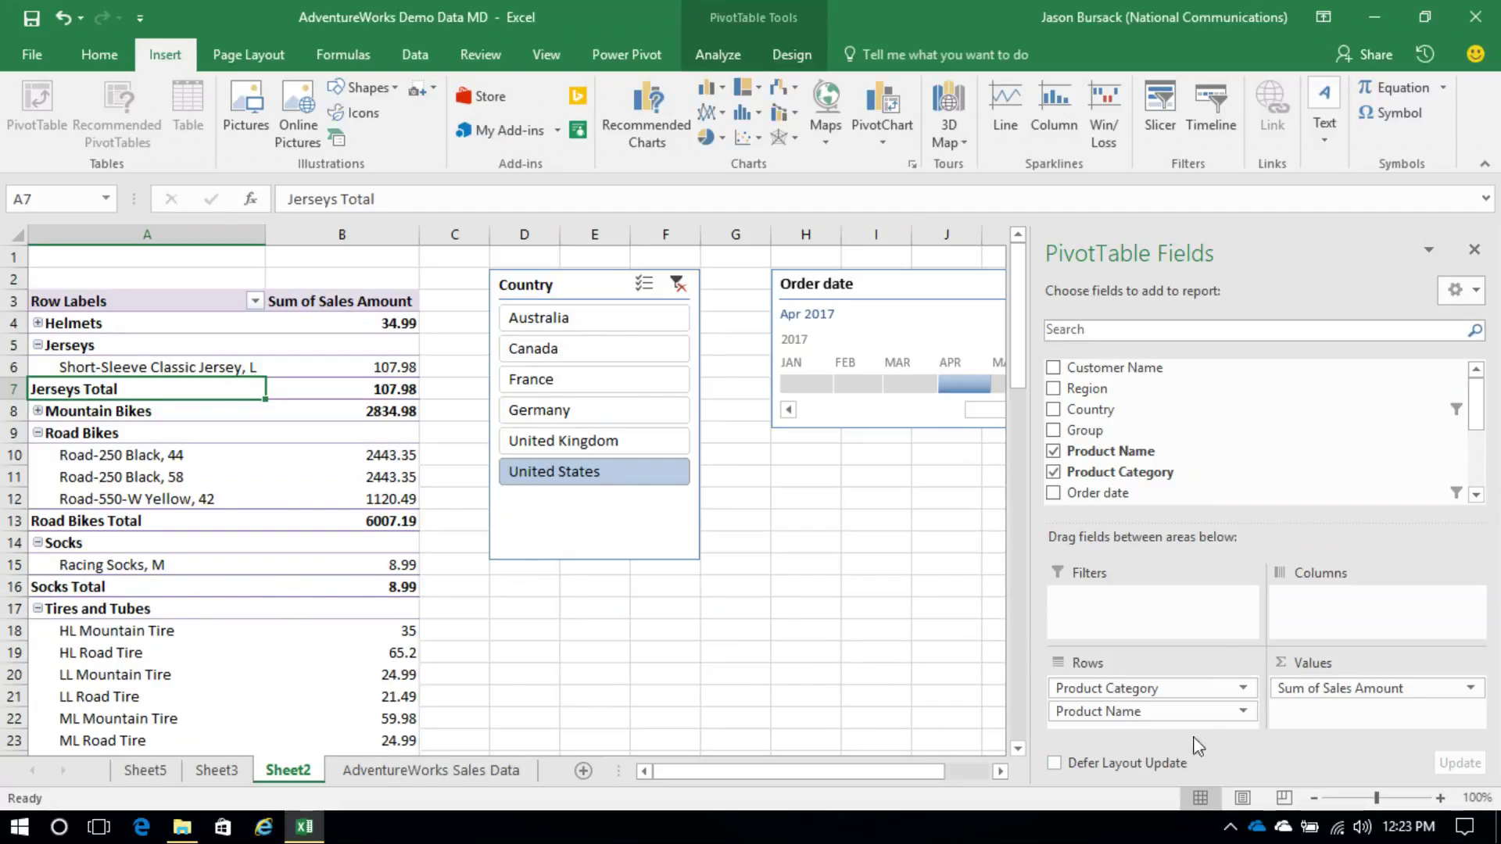
Step: Remove the Product Name field from the PivotTable rows and move the Country slicer and Order date timeline closer to the table
{"action": "left_click", "coordinate": [1244, 712]}
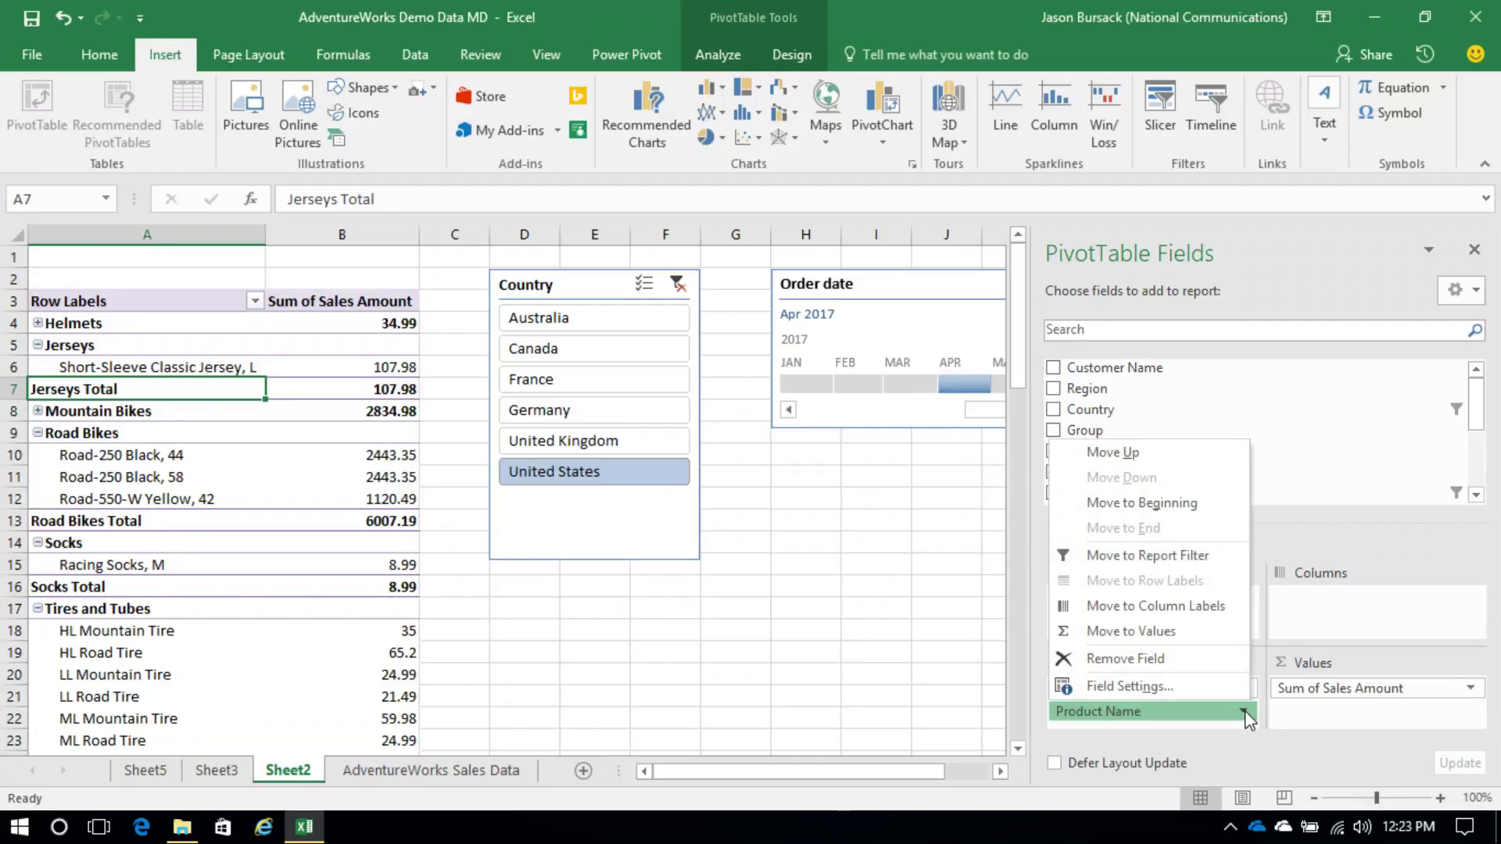
{"action": "left_click", "coordinate": [1199, 668]}
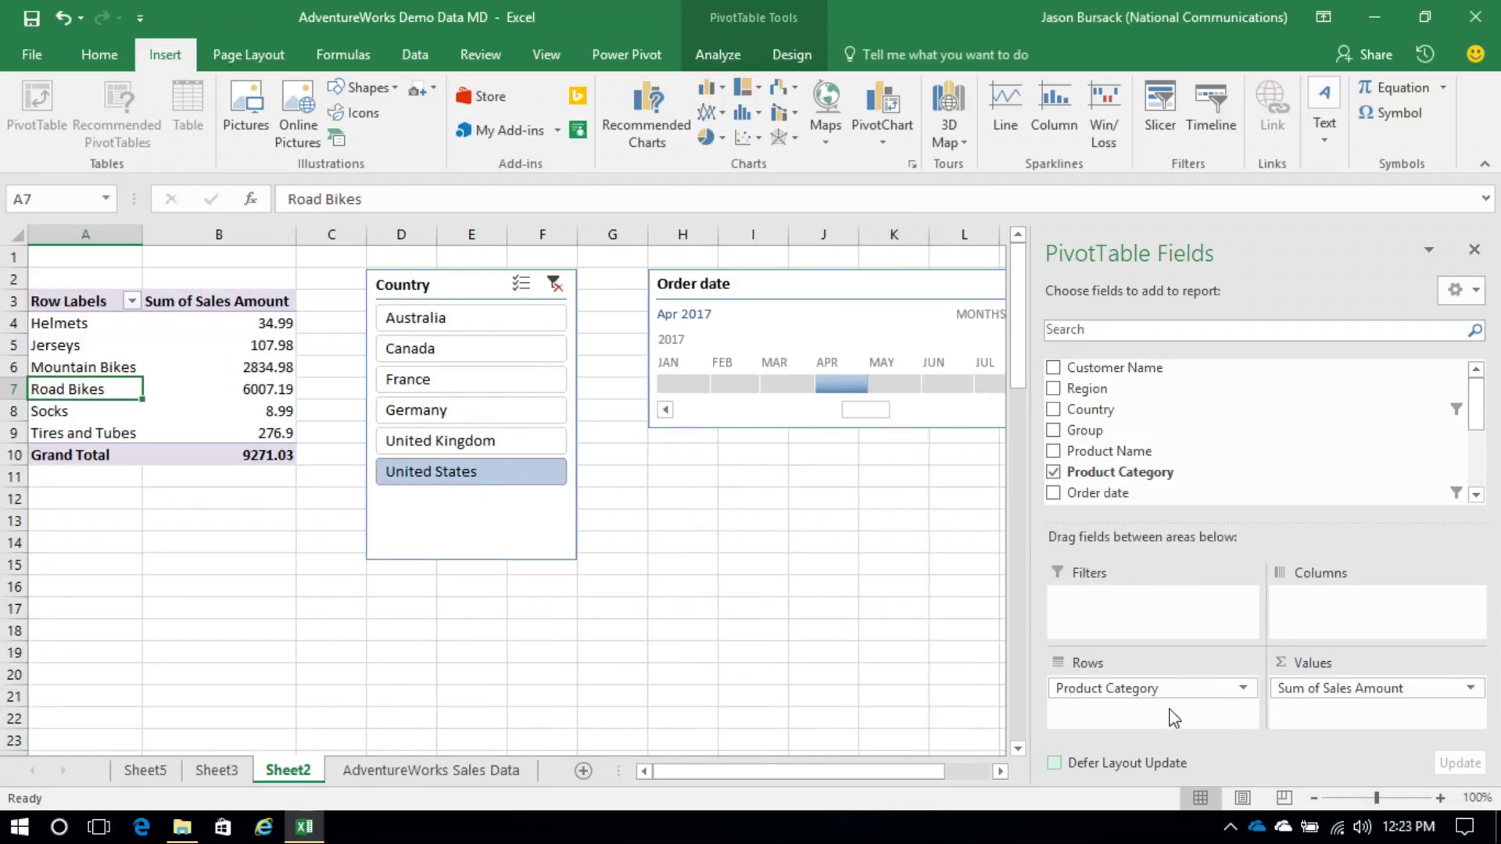
{"action": "left_click_drag", "start_coordinate": [456, 296], "coordinate": [401, 312]}
{"action": "left_click_drag", "start_coordinate": [802, 289], "coordinate": [707, 305]}
Step: Start a PivotChart from the PivotTable and preview the Line, Pie, Bar, Area, Scatter, Map and Stock chart types
{"action": "left_click", "coordinate": [224, 387]}
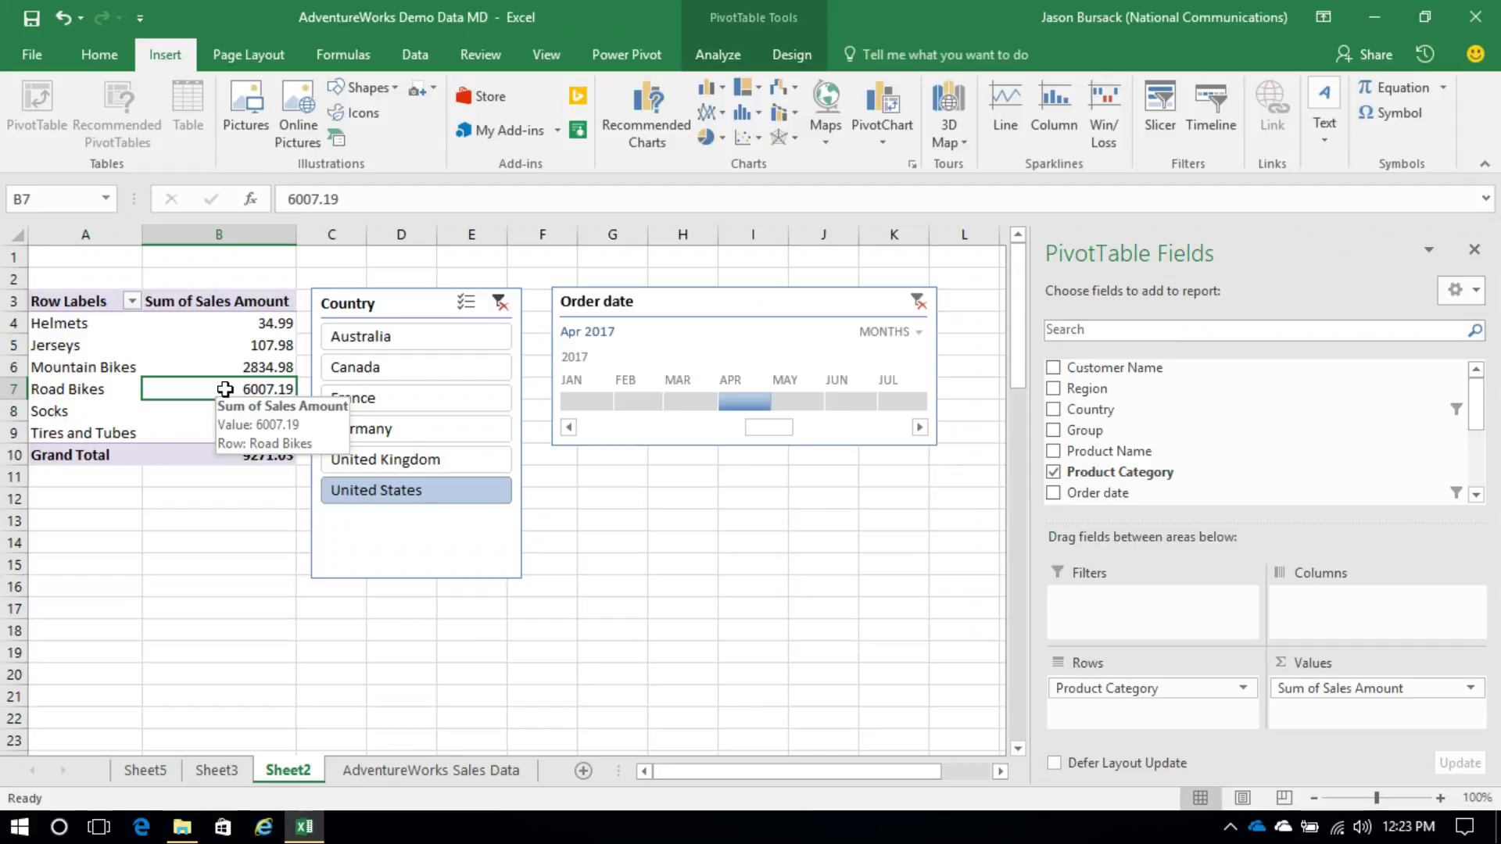
{"action": "left_click", "coordinate": [881, 131]}
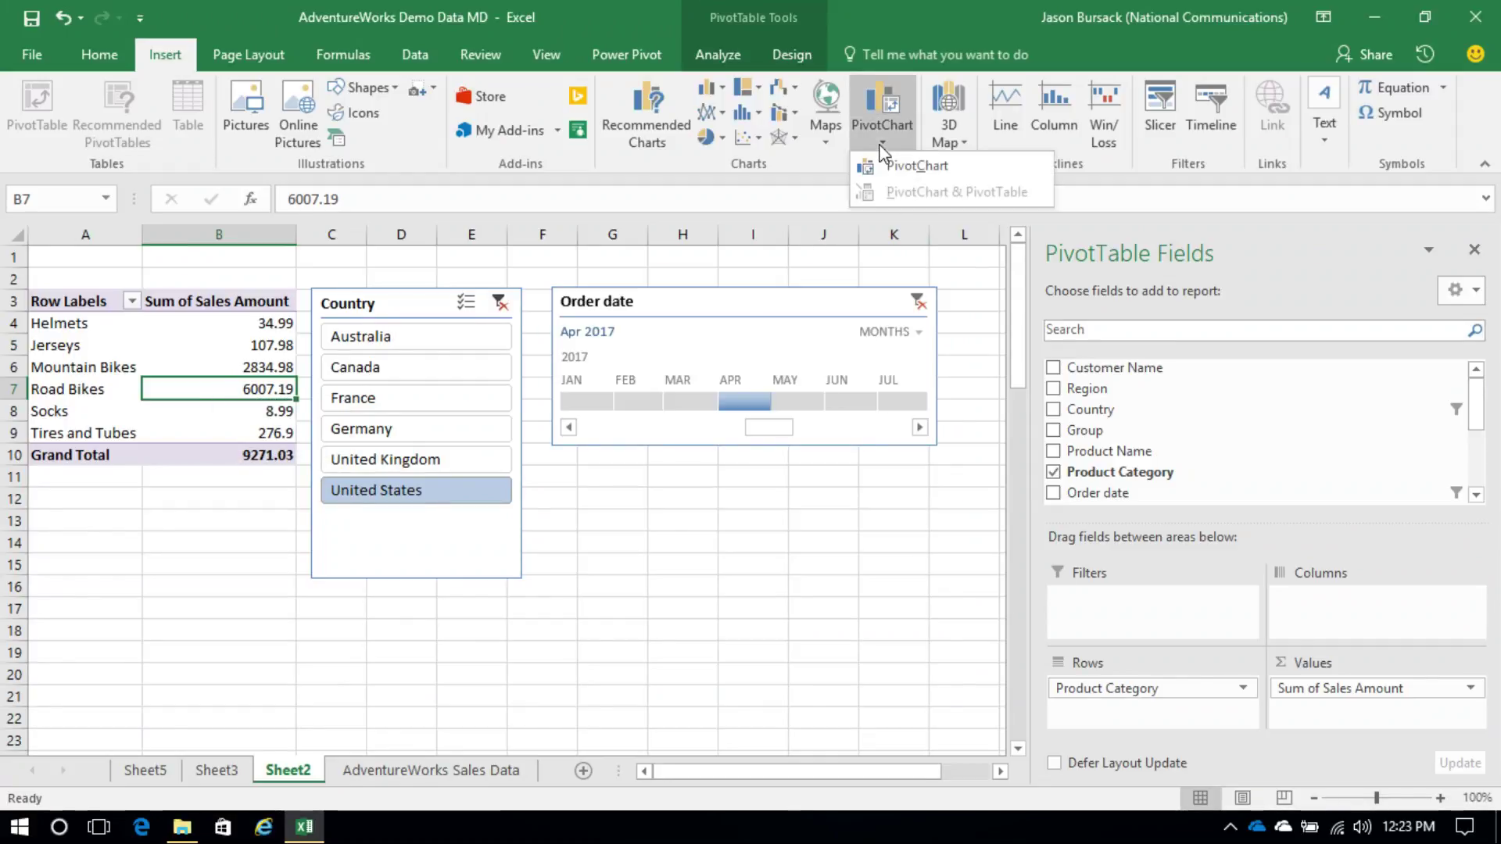
{"action": "left_click", "coordinate": [892, 167]}
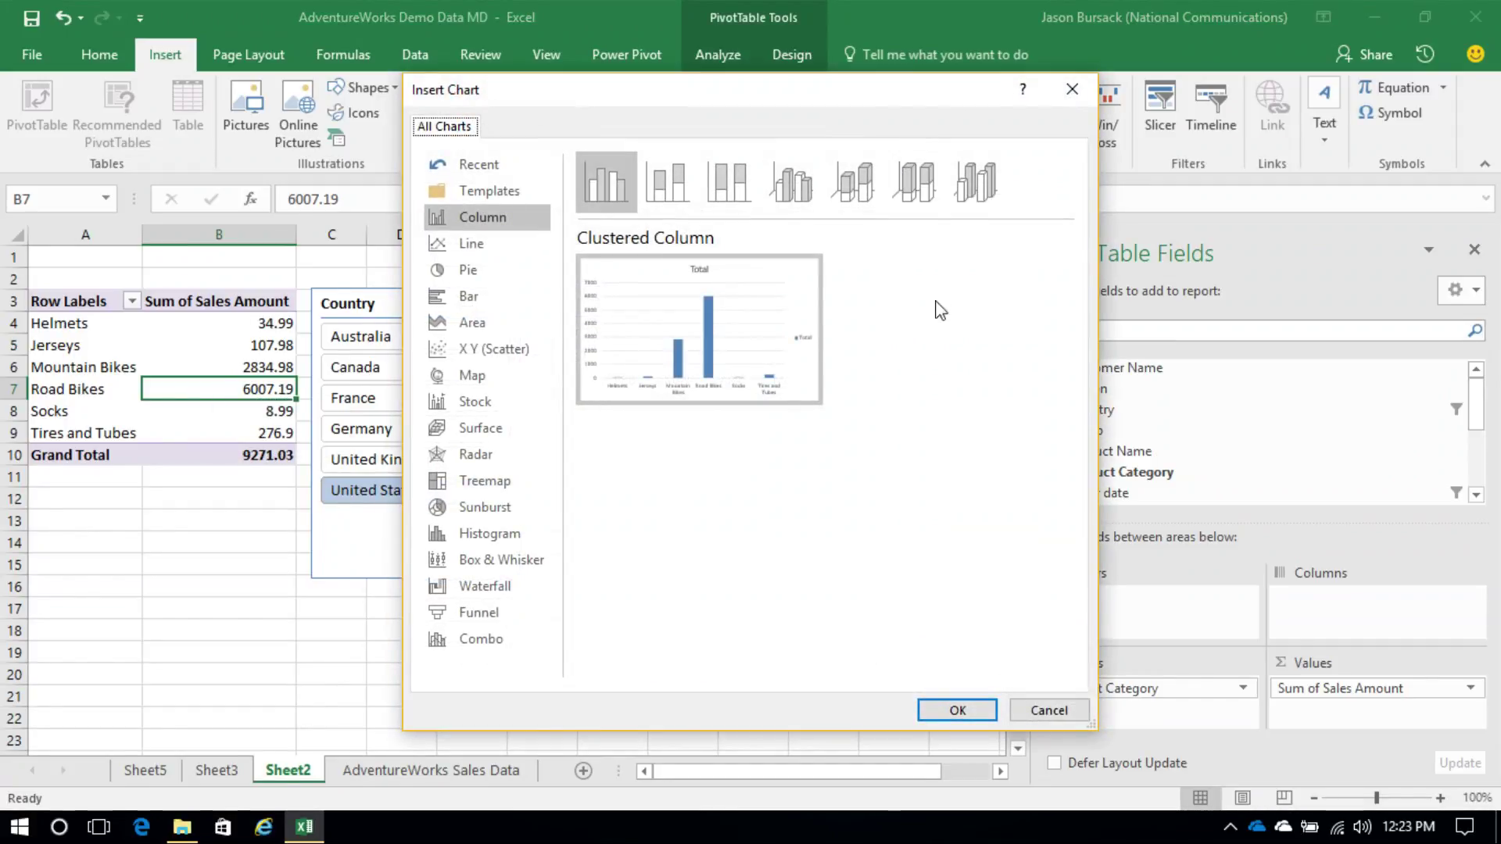
{"action": "left_click", "coordinate": [483, 251]}
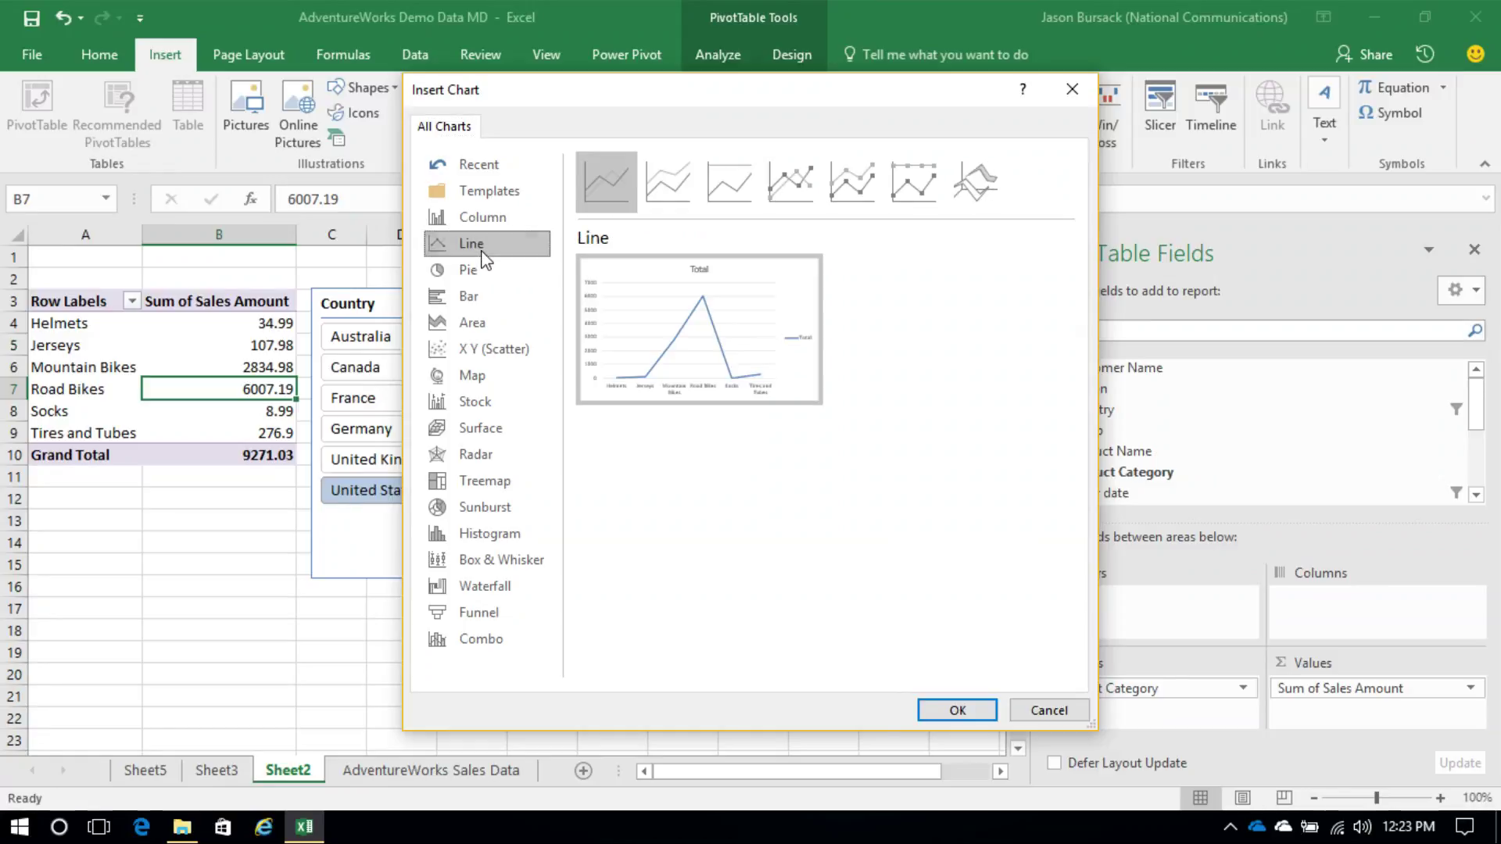
{"action": "left_click", "coordinate": [485, 266]}
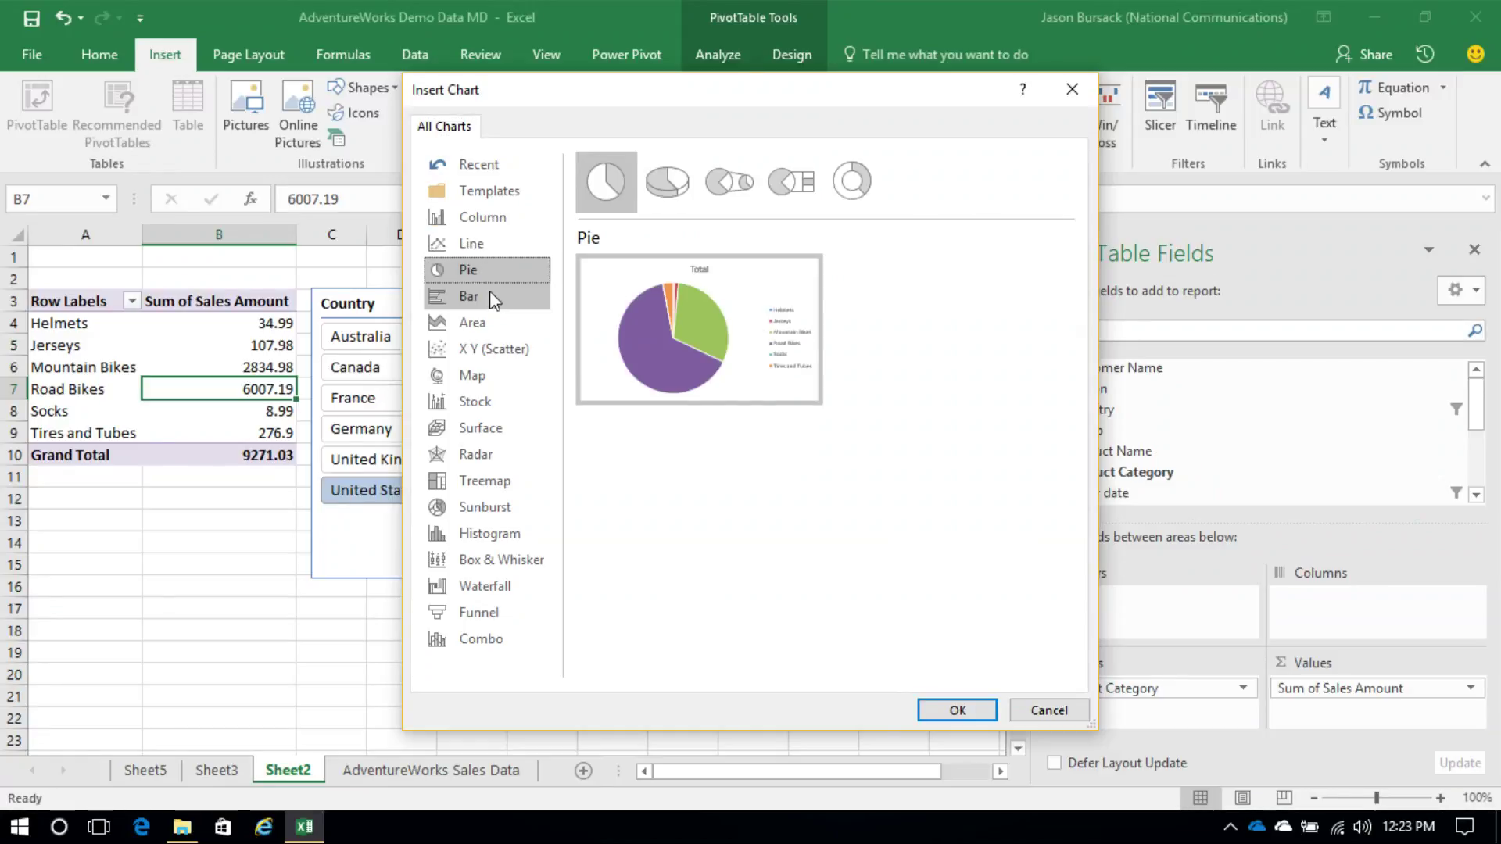
{"action": "left_click", "coordinate": [491, 300]}
{"action": "left_click", "coordinate": [491, 327]}
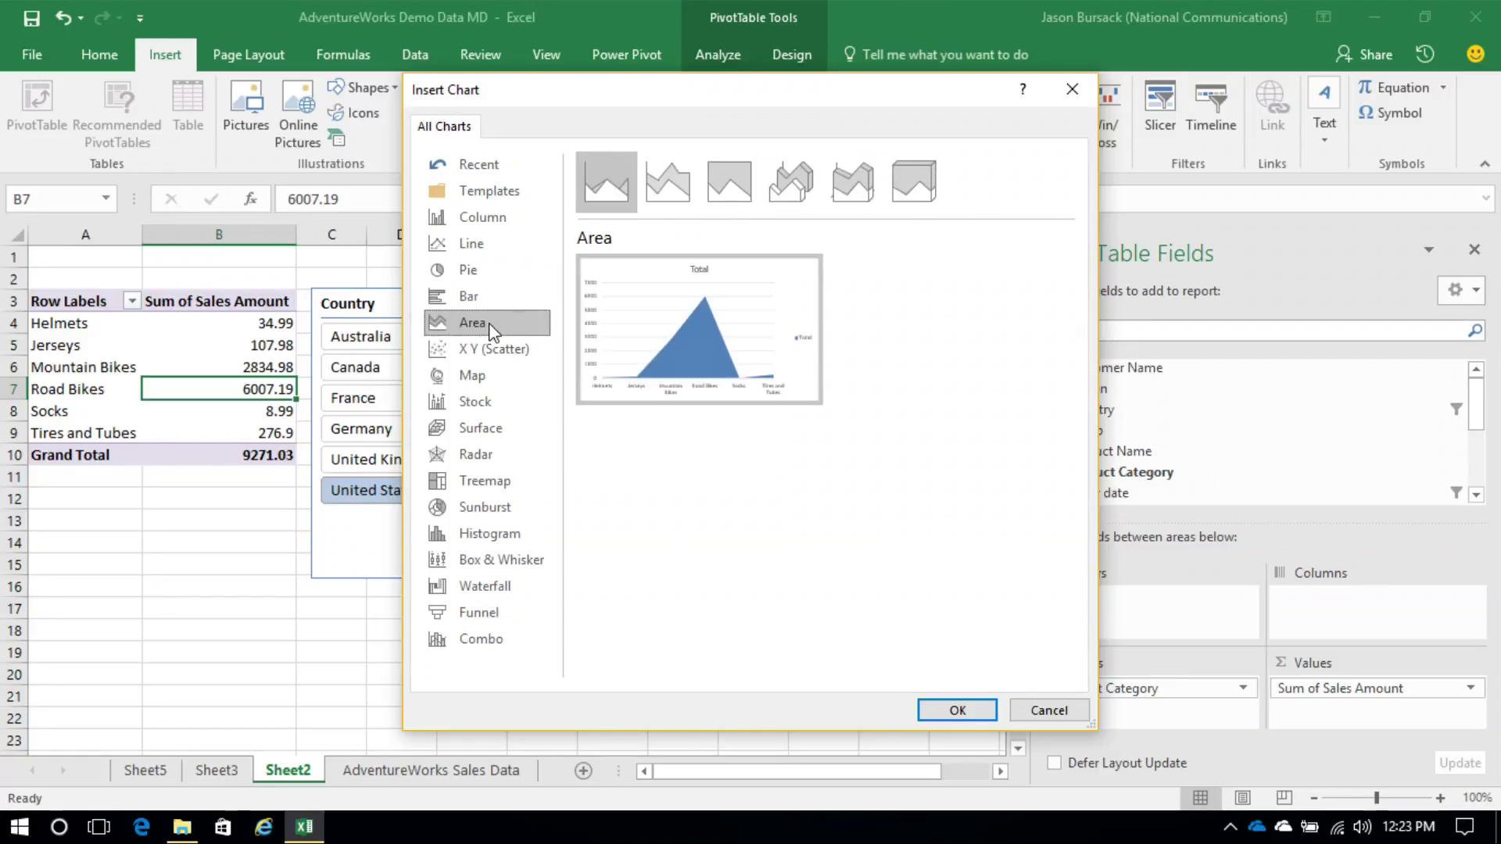
{"action": "left_click", "coordinate": [490, 348]}
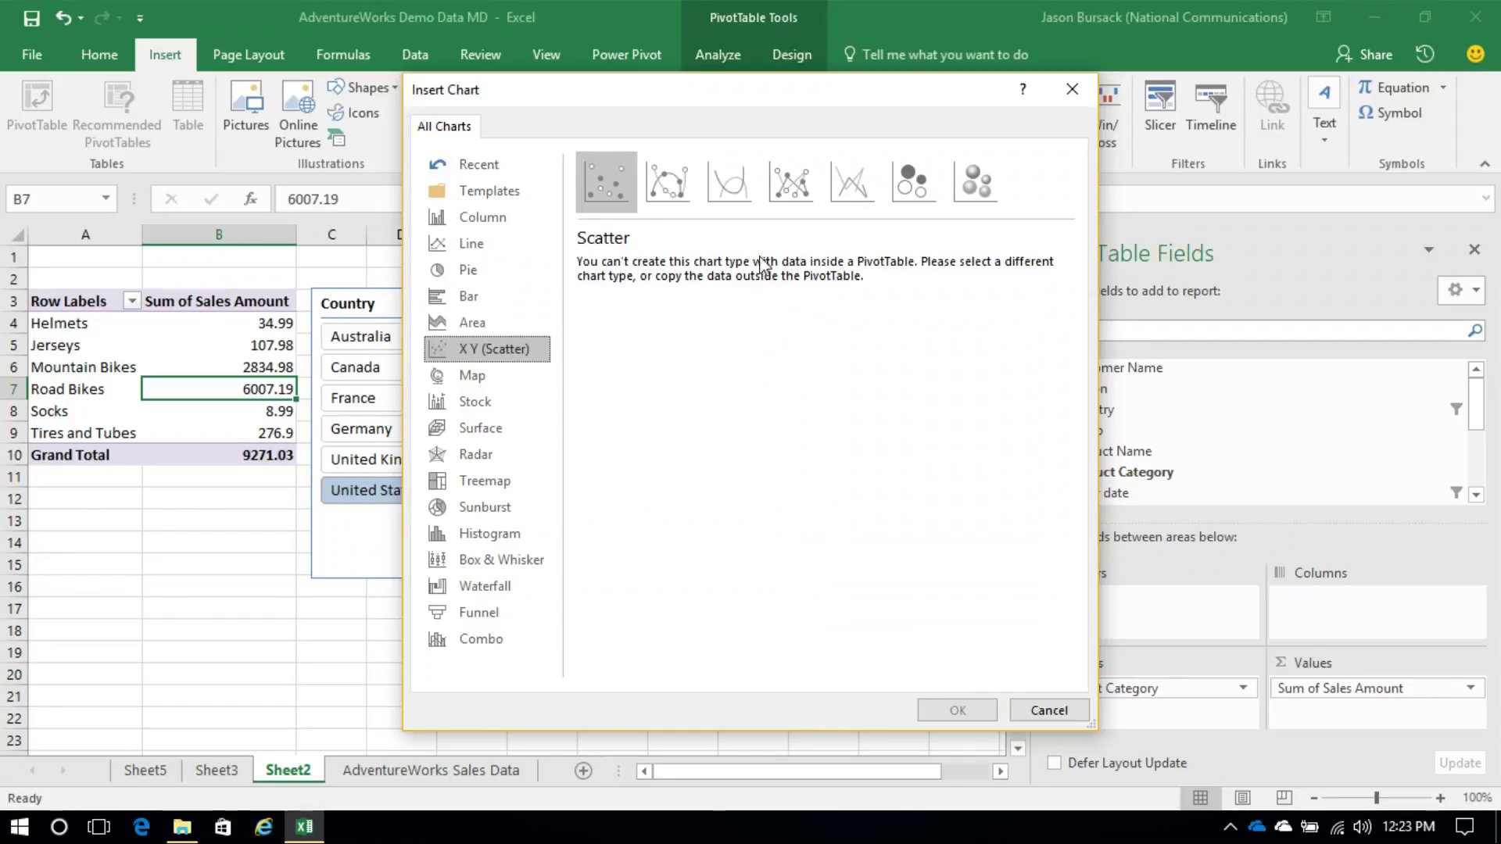
{"action": "left_click", "coordinate": [501, 378]}
{"action": "left_click", "coordinate": [504, 403]}
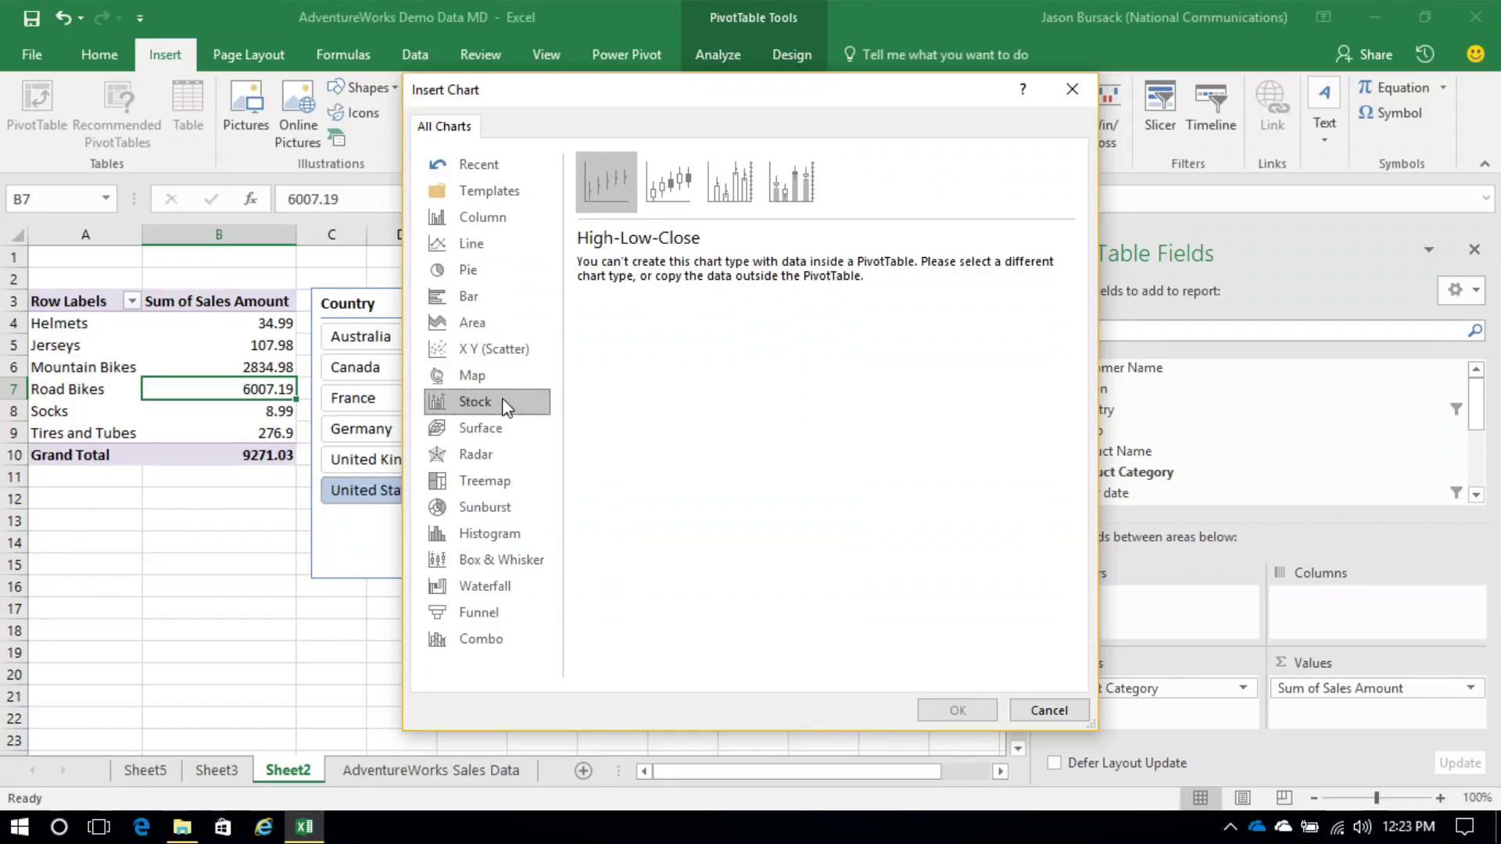
Step: Insert the PivotChart as a 3-D Clustered Column and move it over the lower part of the timeline
{"action": "left_click", "coordinate": [498, 222]}
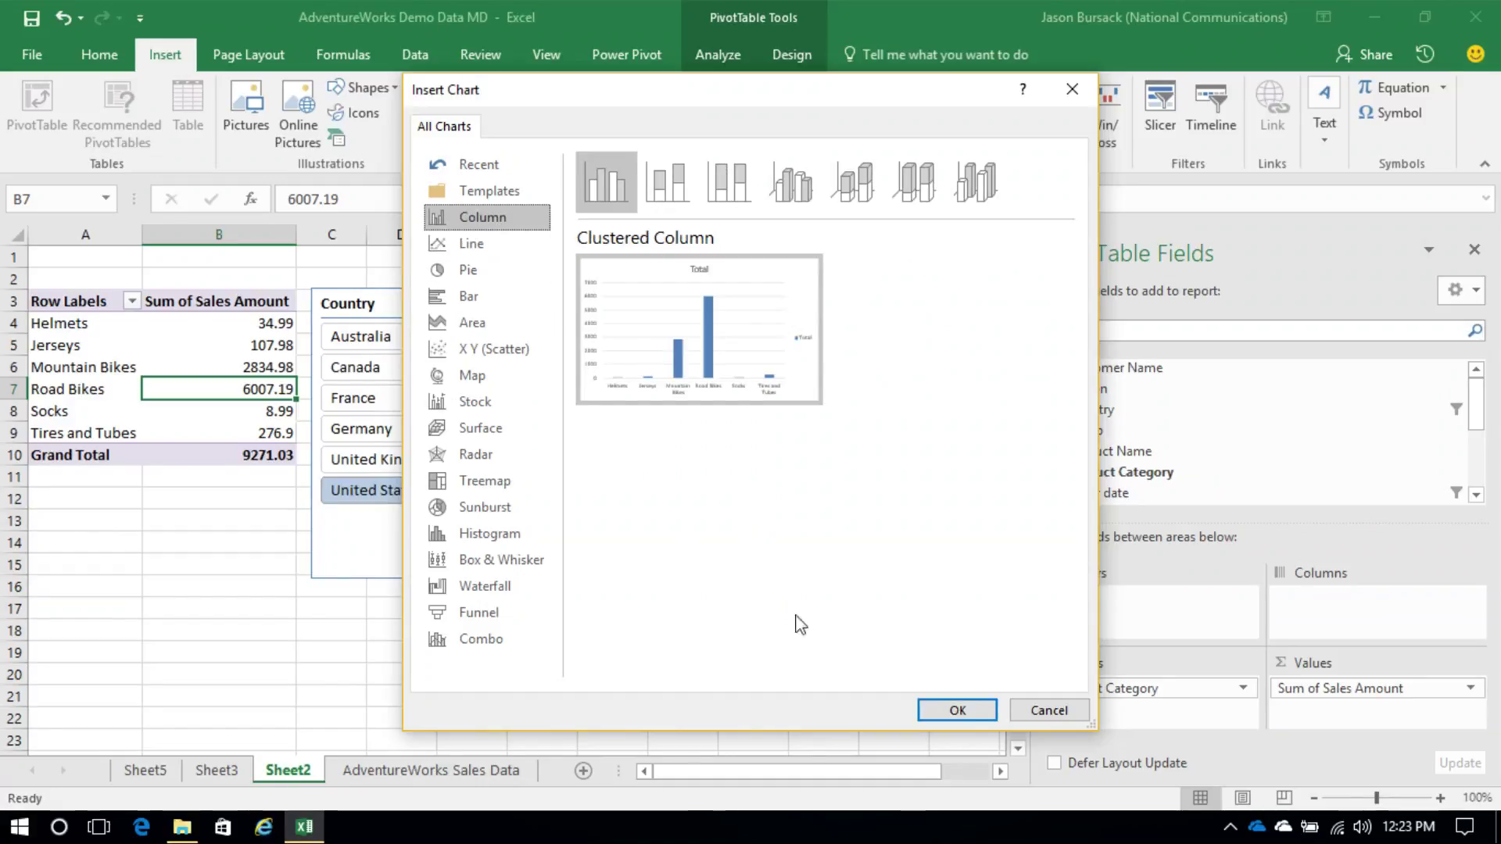
{"action": "left_click", "coordinate": [792, 207]}
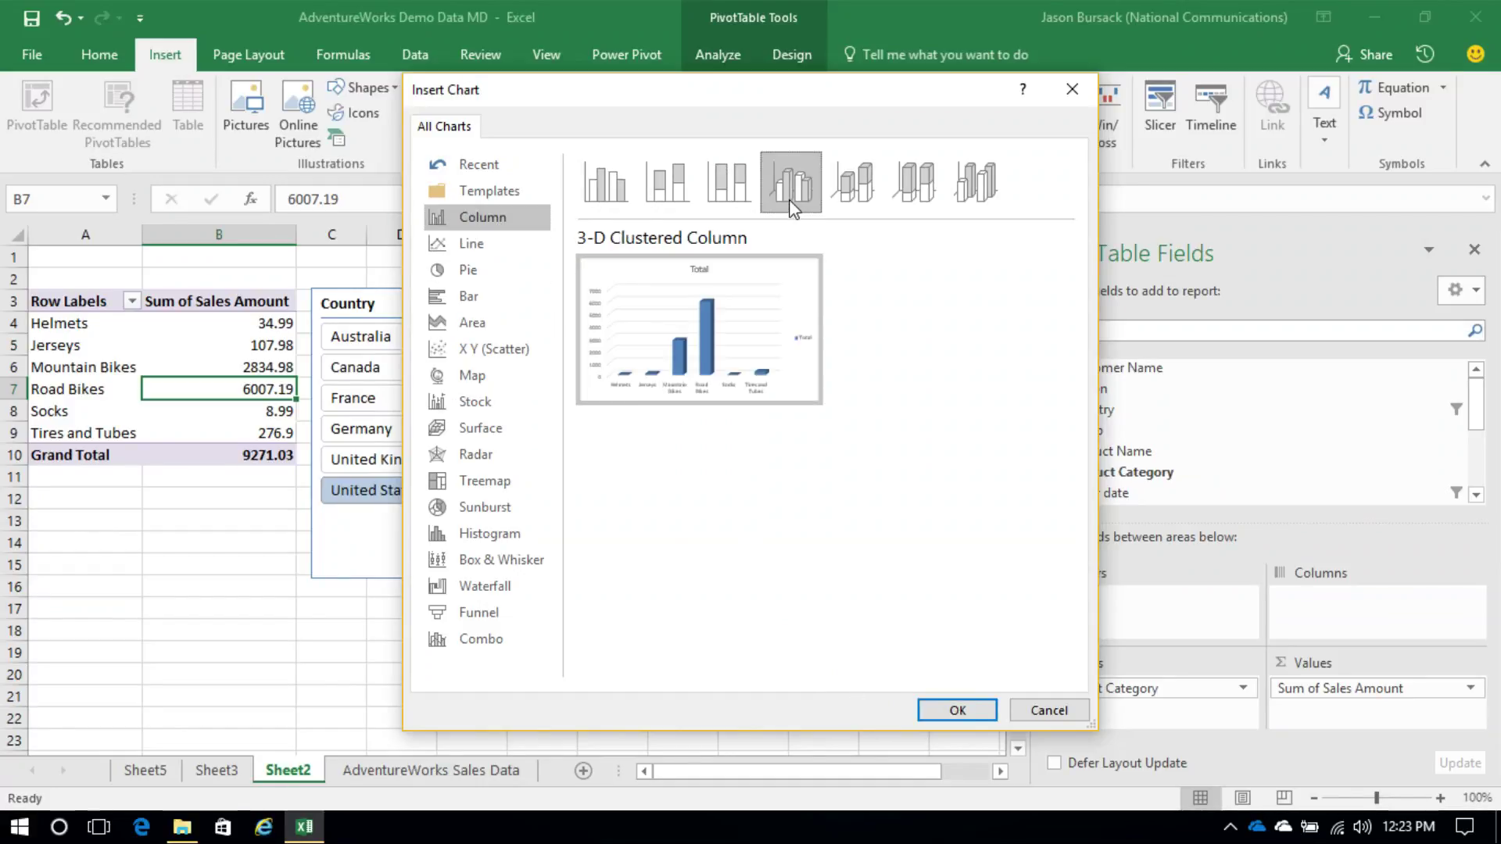
{"action": "left_click", "coordinate": [958, 711]}
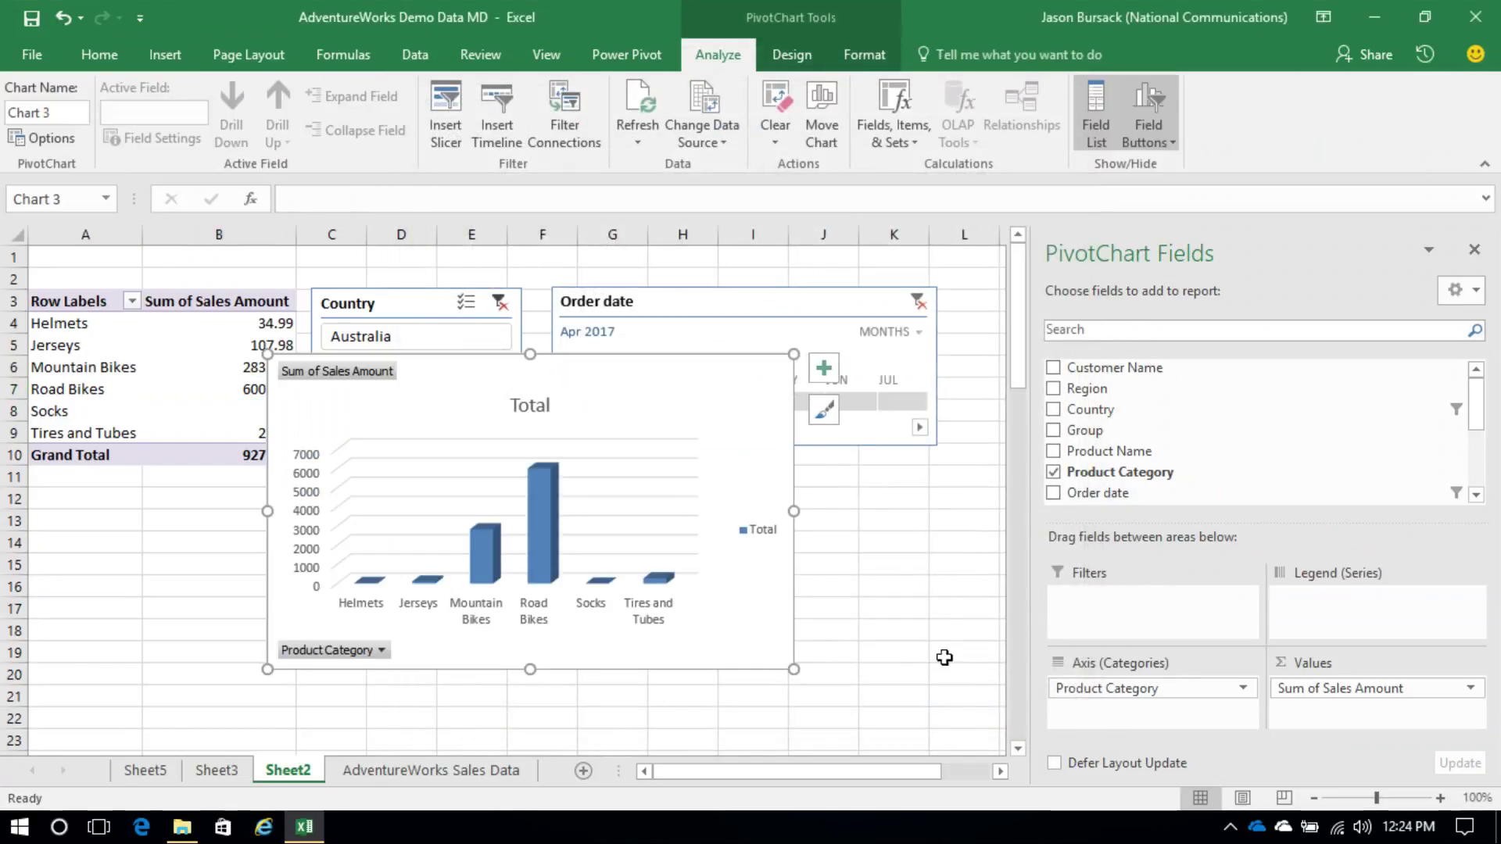
{"action": "left_click_drag", "start_coordinate": [655, 395], "coordinate": [834, 443]}
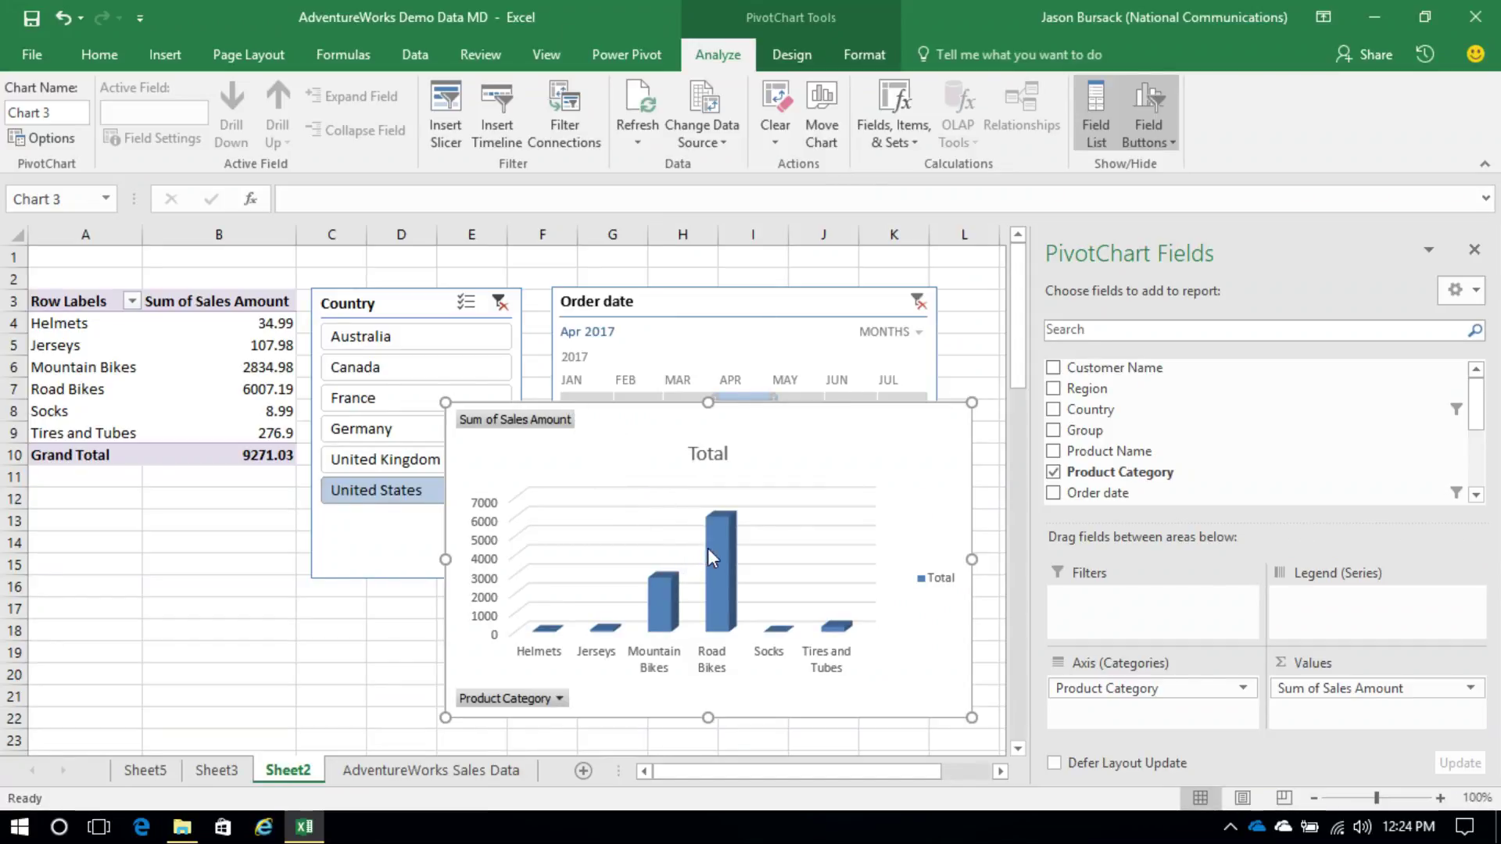
{"action": "mouse_move", "coordinate": [715, 555]}
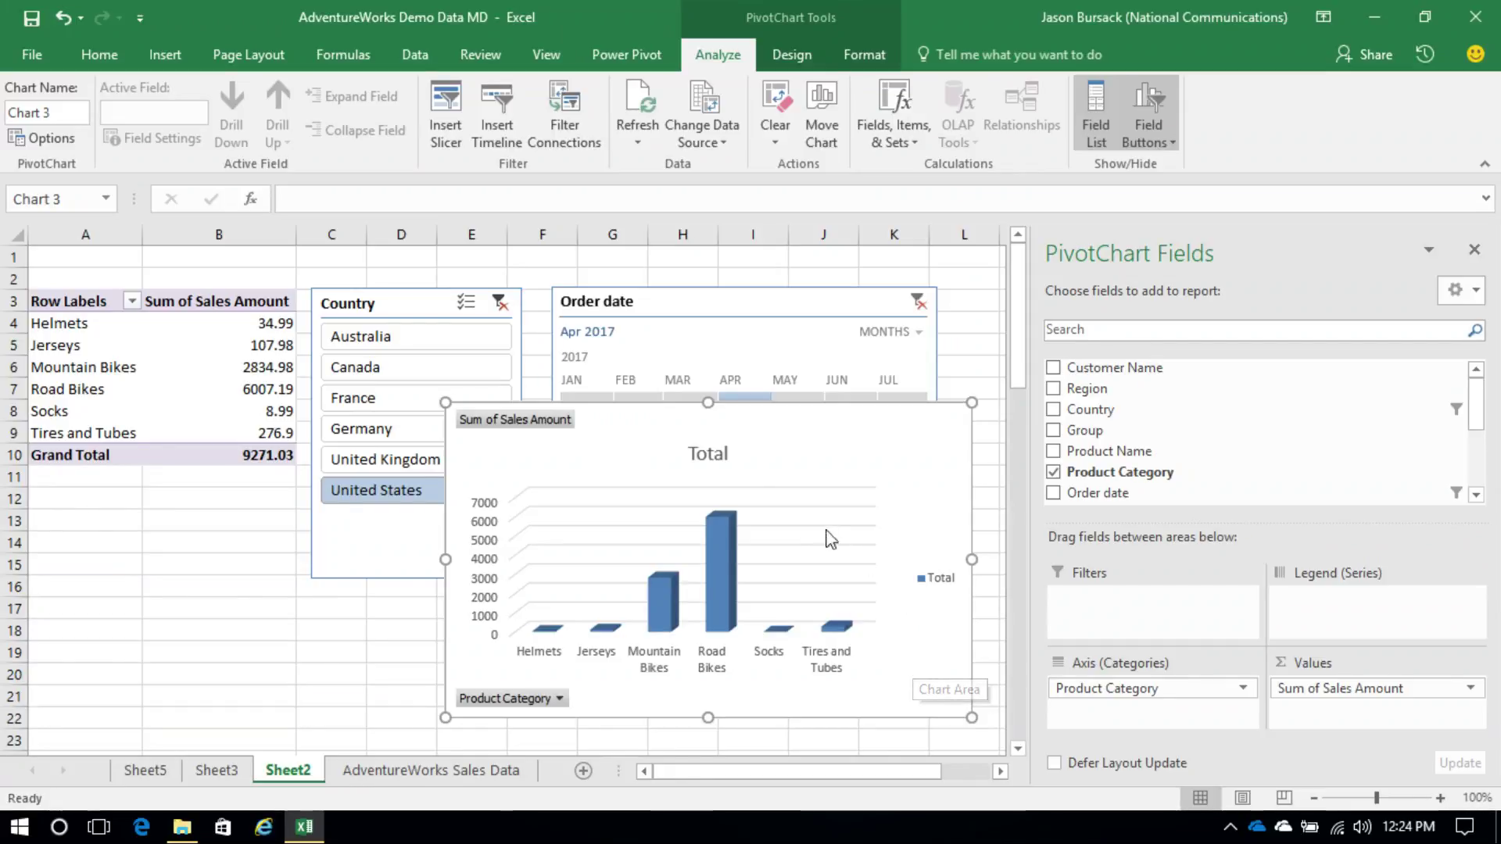
Step: Select all countries from Australia through United States and clear the Order date timeline filter, moving the PivotChart aside to reach the controls
{"action": "left_click", "coordinate": [353, 342]}
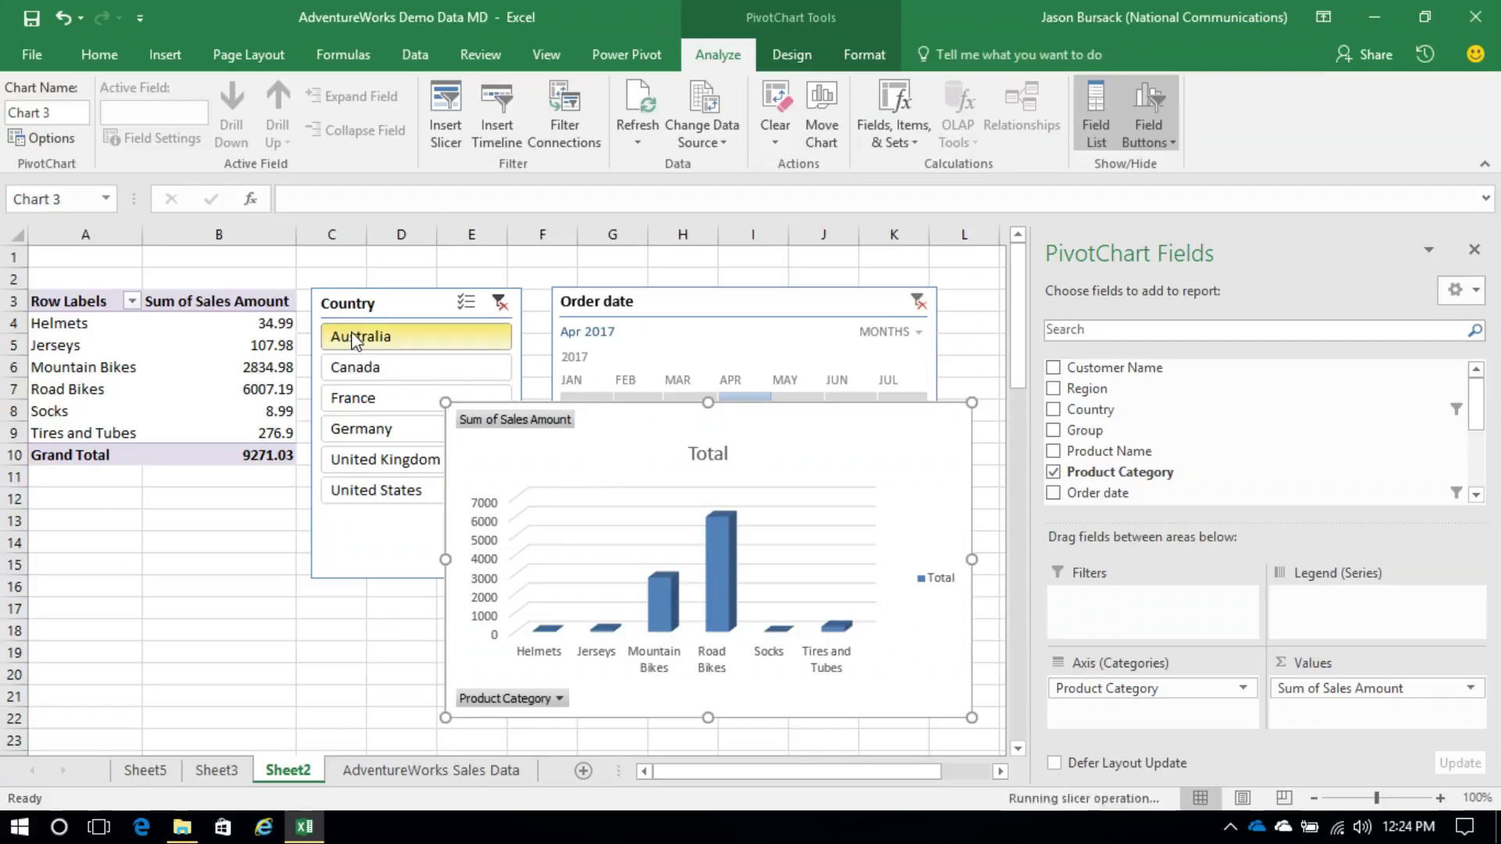
{"action": "left_click", "coordinate": [387, 491], "text": "shift"}
{"action": "left_click_drag", "start_coordinate": [831, 415], "coordinate": [411, 436]}
{"action": "left_click", "coordinate": [934, 304]}
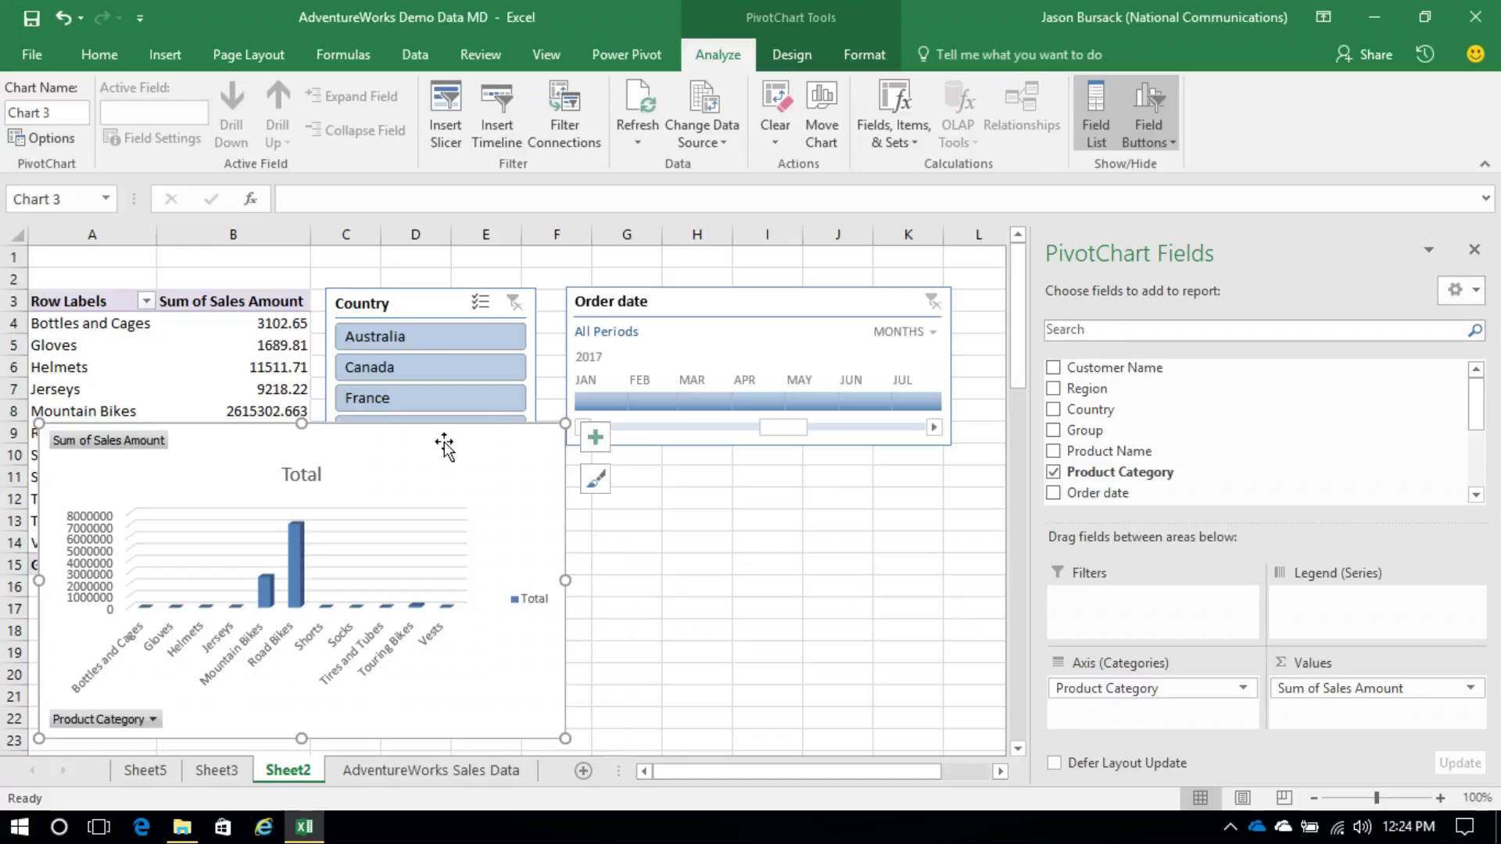
{"action": "left_click_drag", "start_coordinate": [379, 442], "coordinate": [425, 425]}
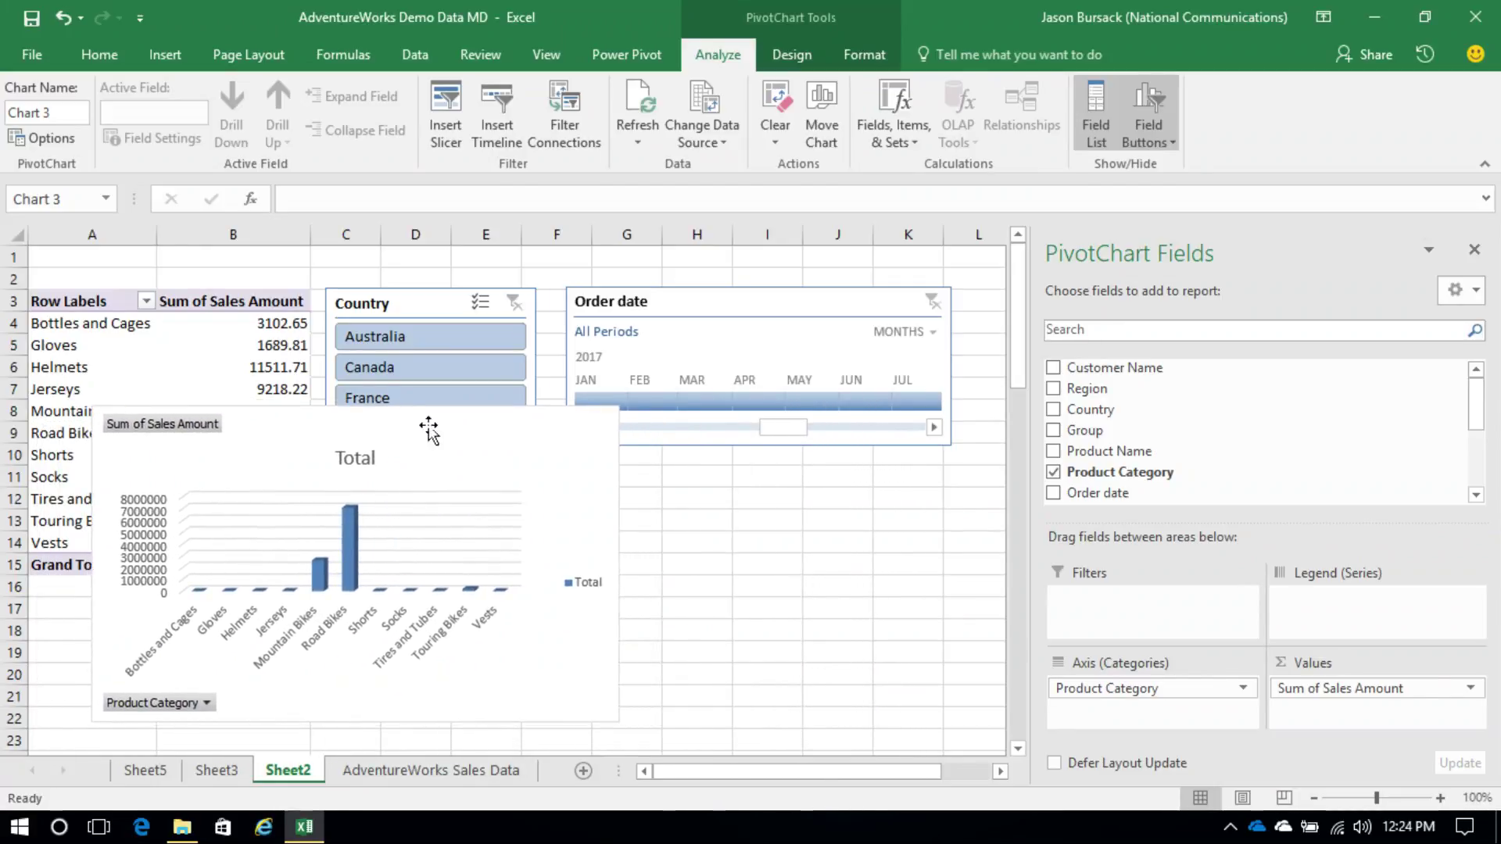
Step: Switch the Order date timeline to years and filter it by 2017, 2018, 2016 and 2015 in turn
{"action": "left_click", "coordinate": [934, 333]}
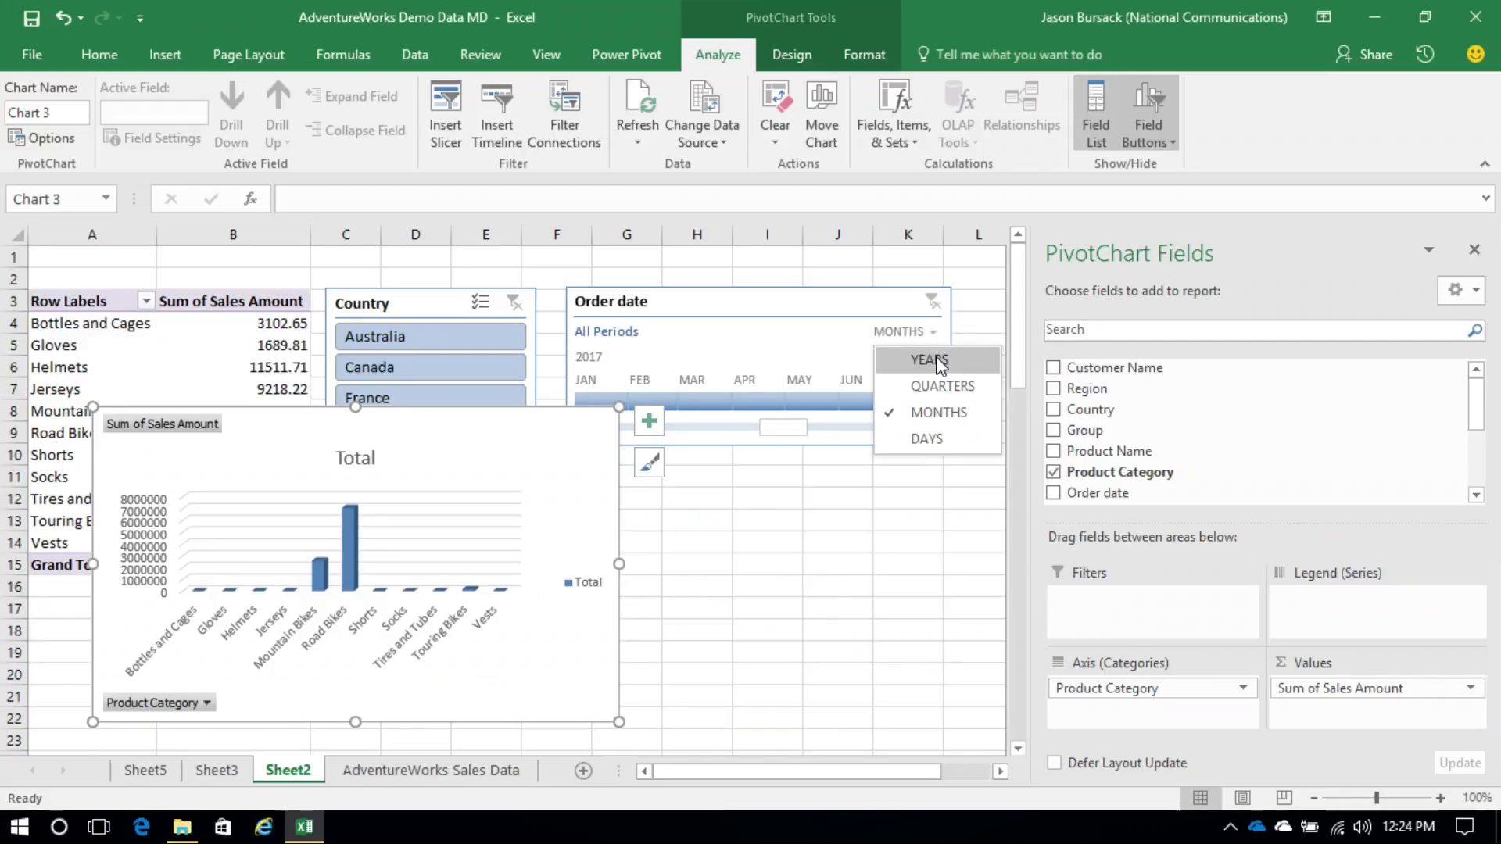
{"action": "left_click", "coordinate": [930, 361]}
{"action": "left_click", "coordinate": [714, 403]}
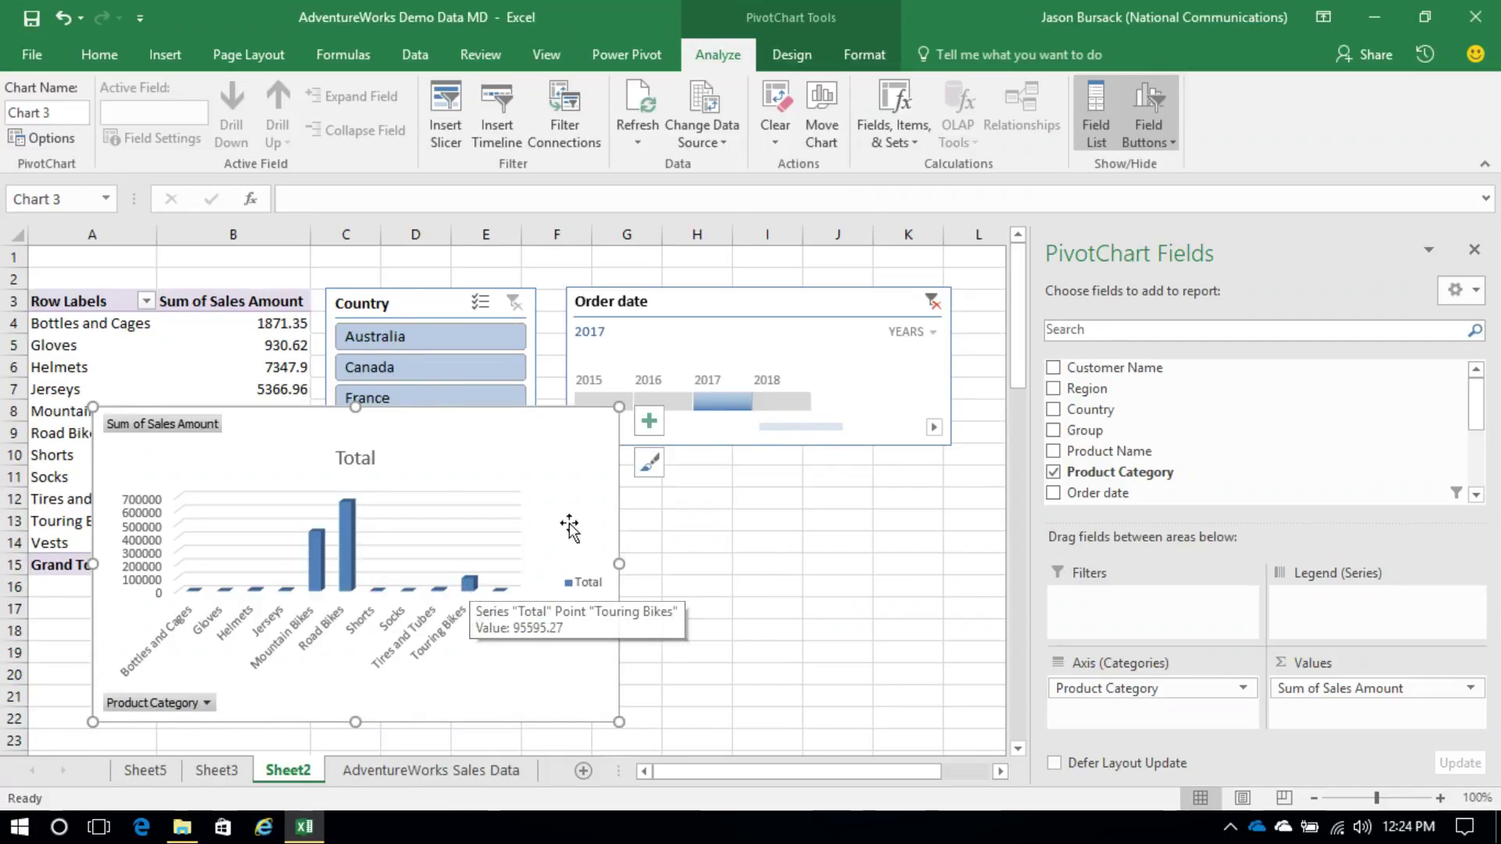
{"action": "left_click", "coordinate": [769, 404]}
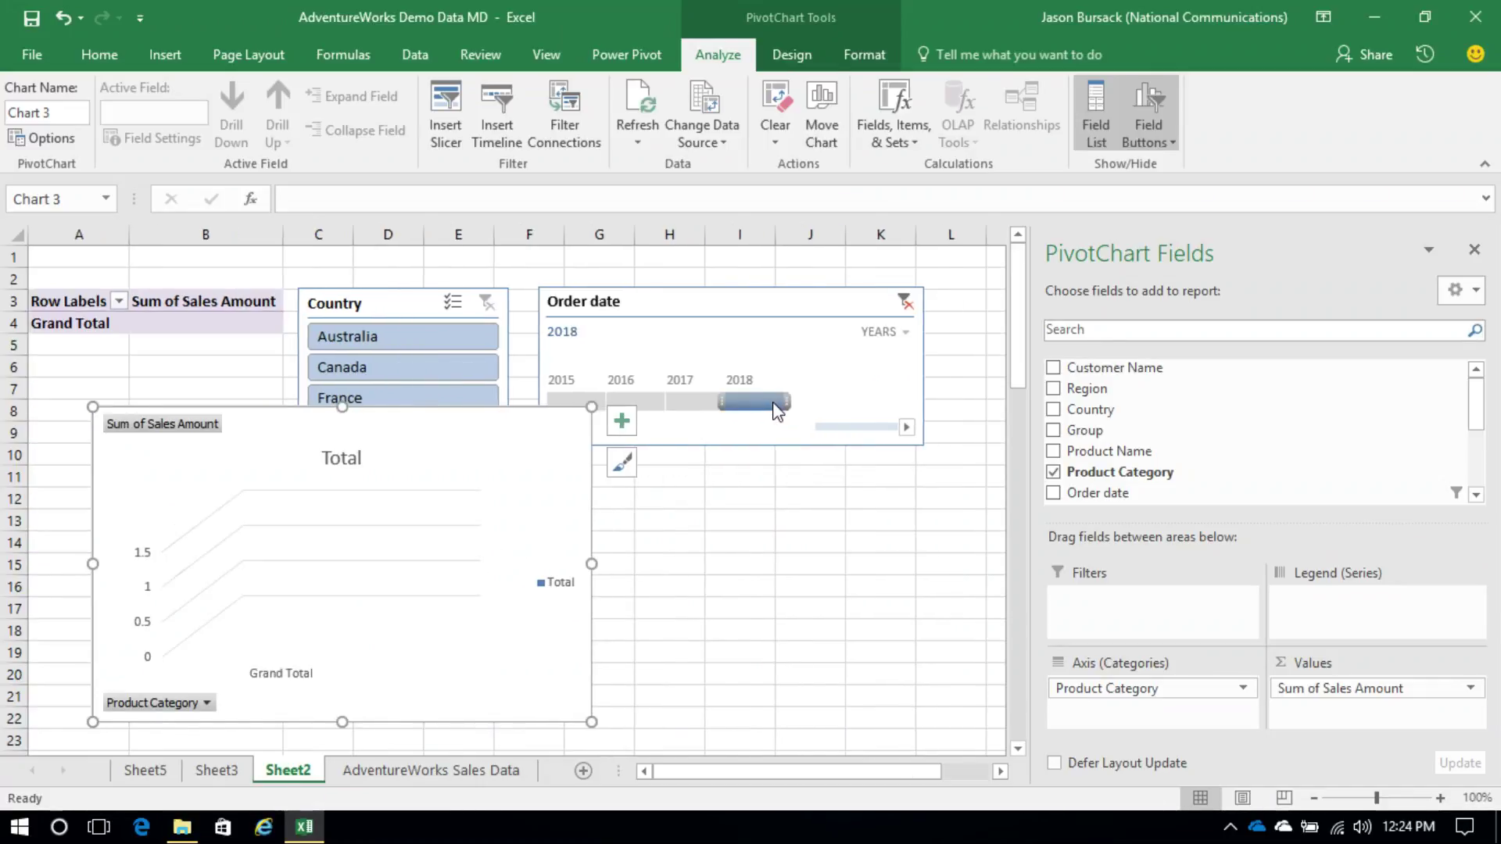
{"action": "left_click", "coordinate": [640, 400]}
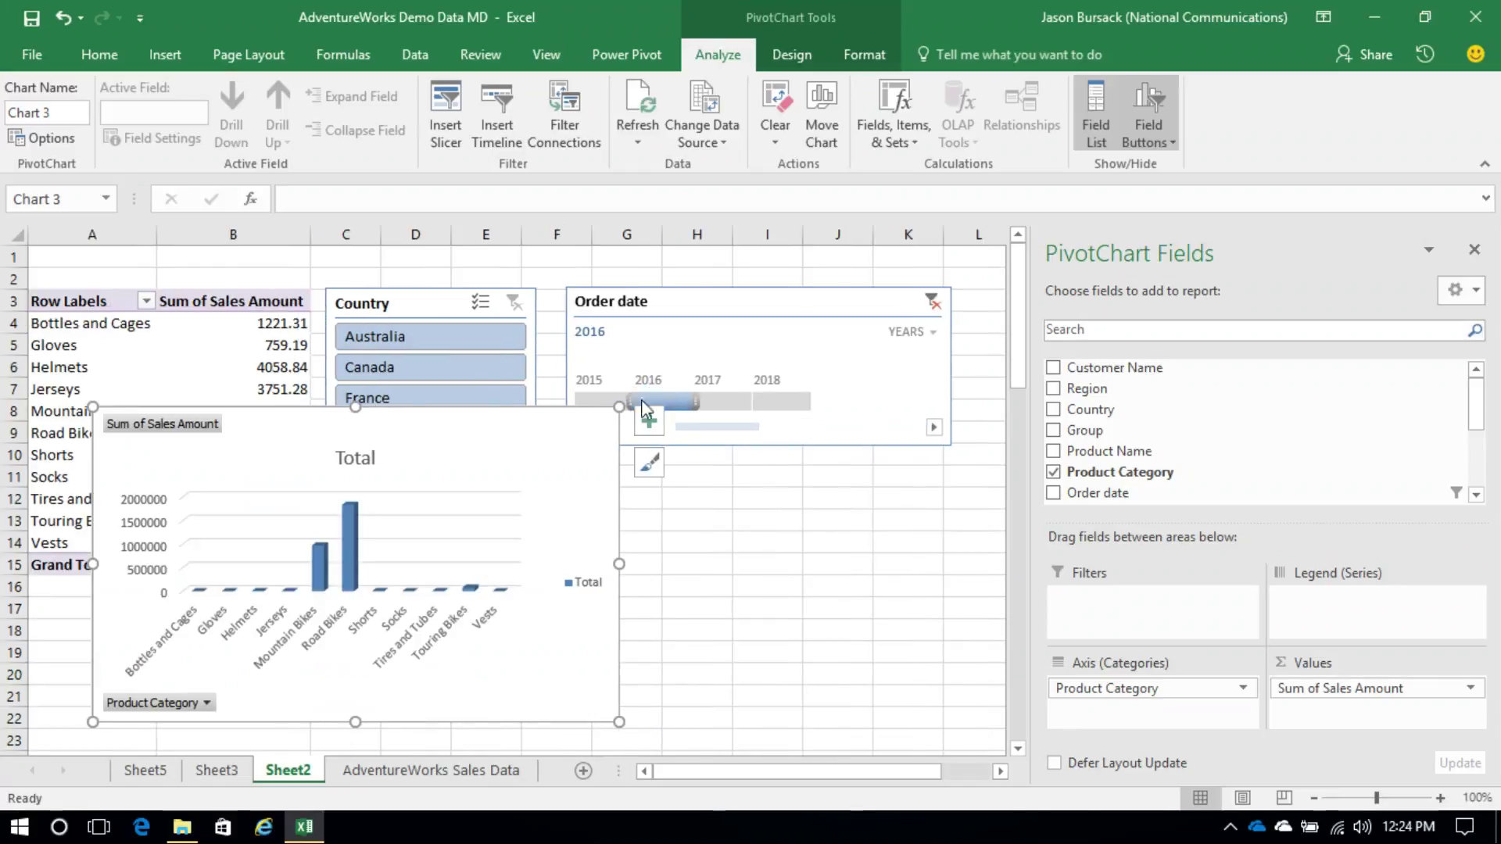
{"action": "left_click", "coordinate": [594, 402]}
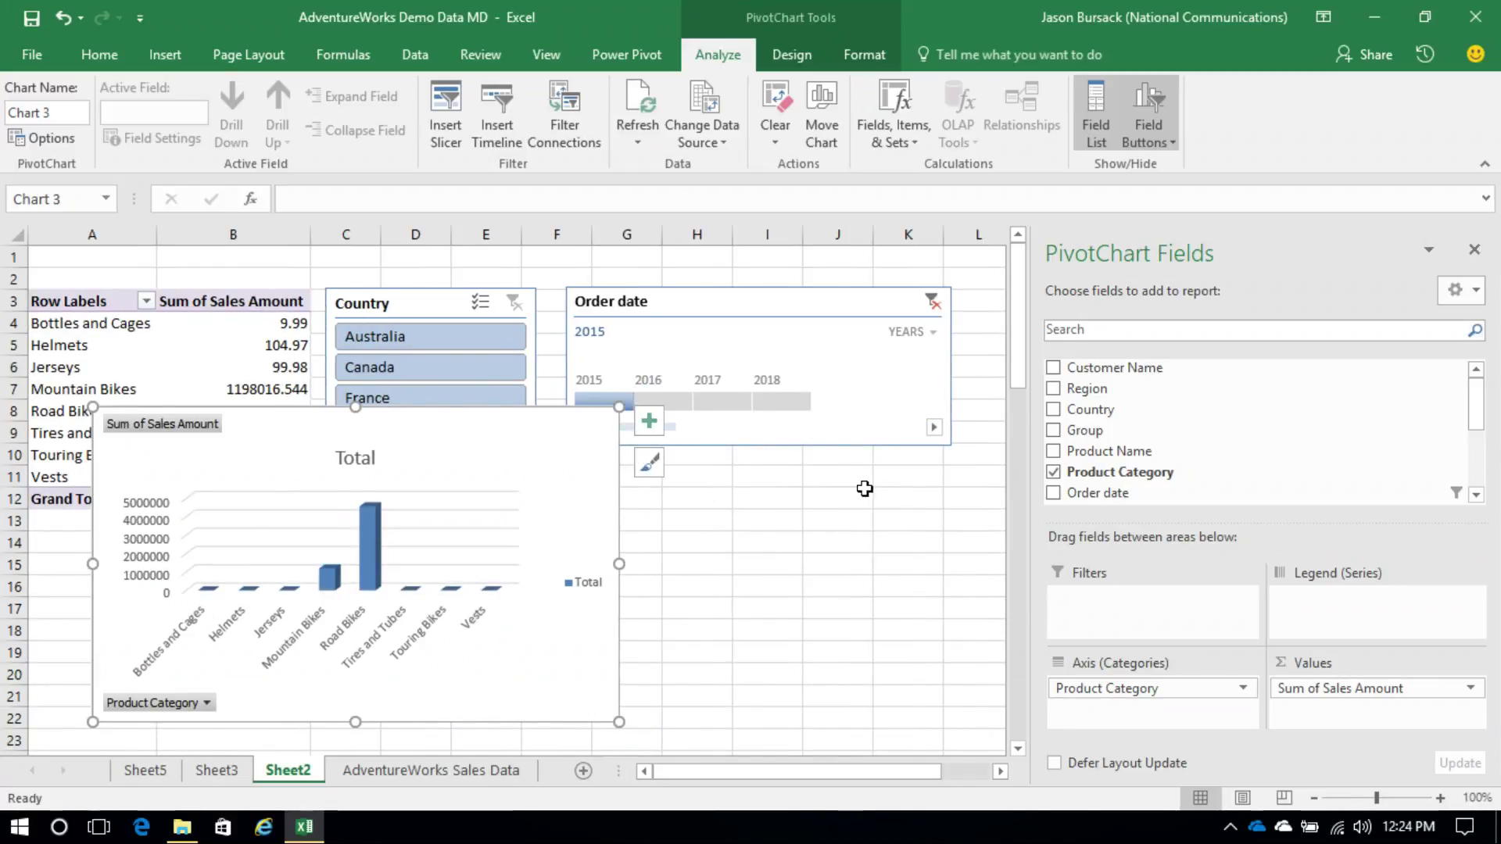
Step: Switch the Order date timeline to days and filter it to Jan 8, 2015
{"action": "left_click", "coordinate": [923, 331]}
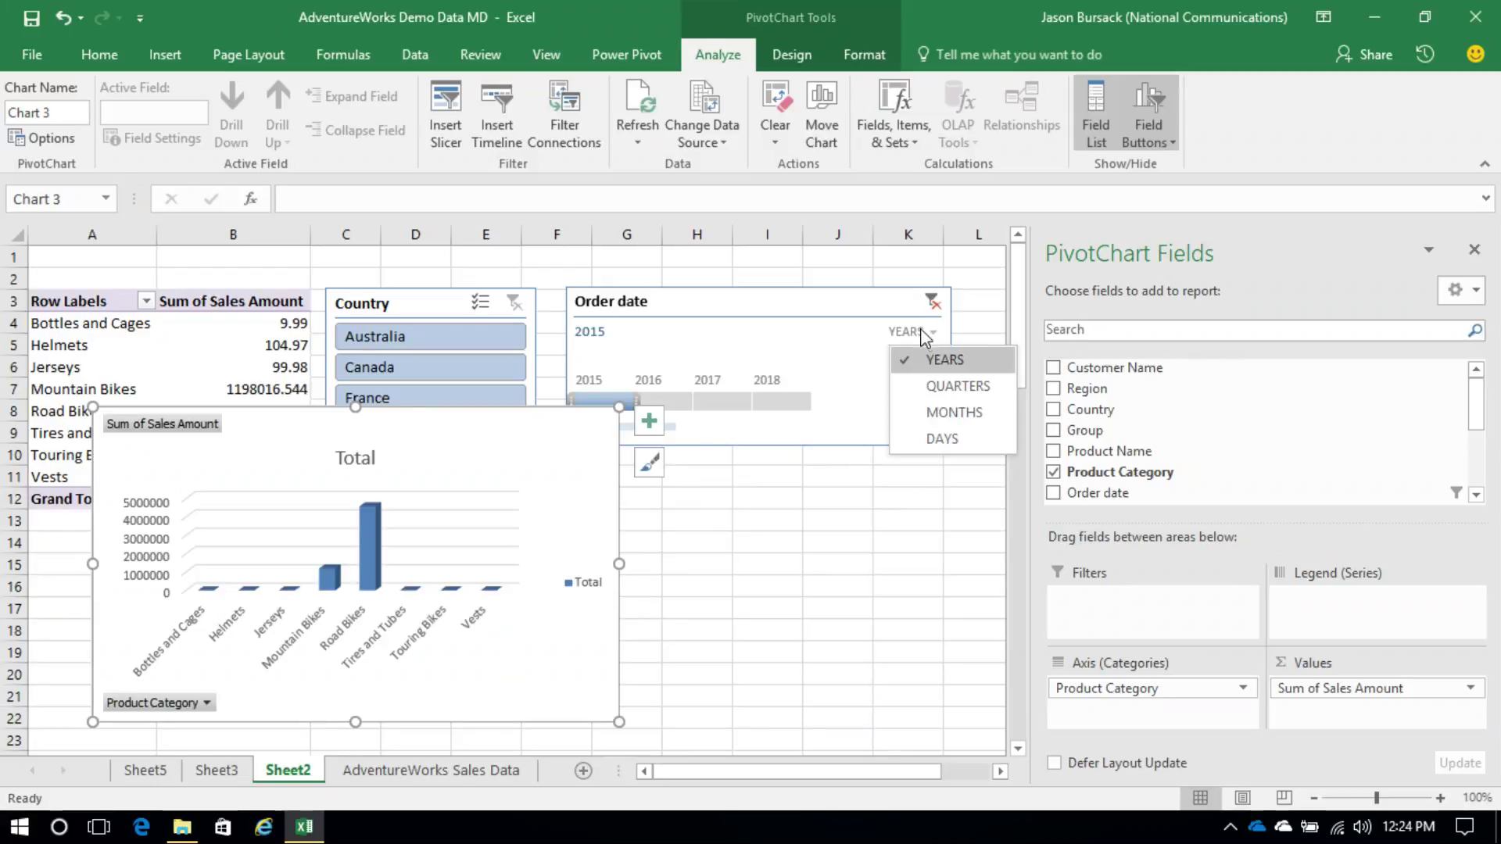
{"action": "left_click", "coordinate": [945, 438]}
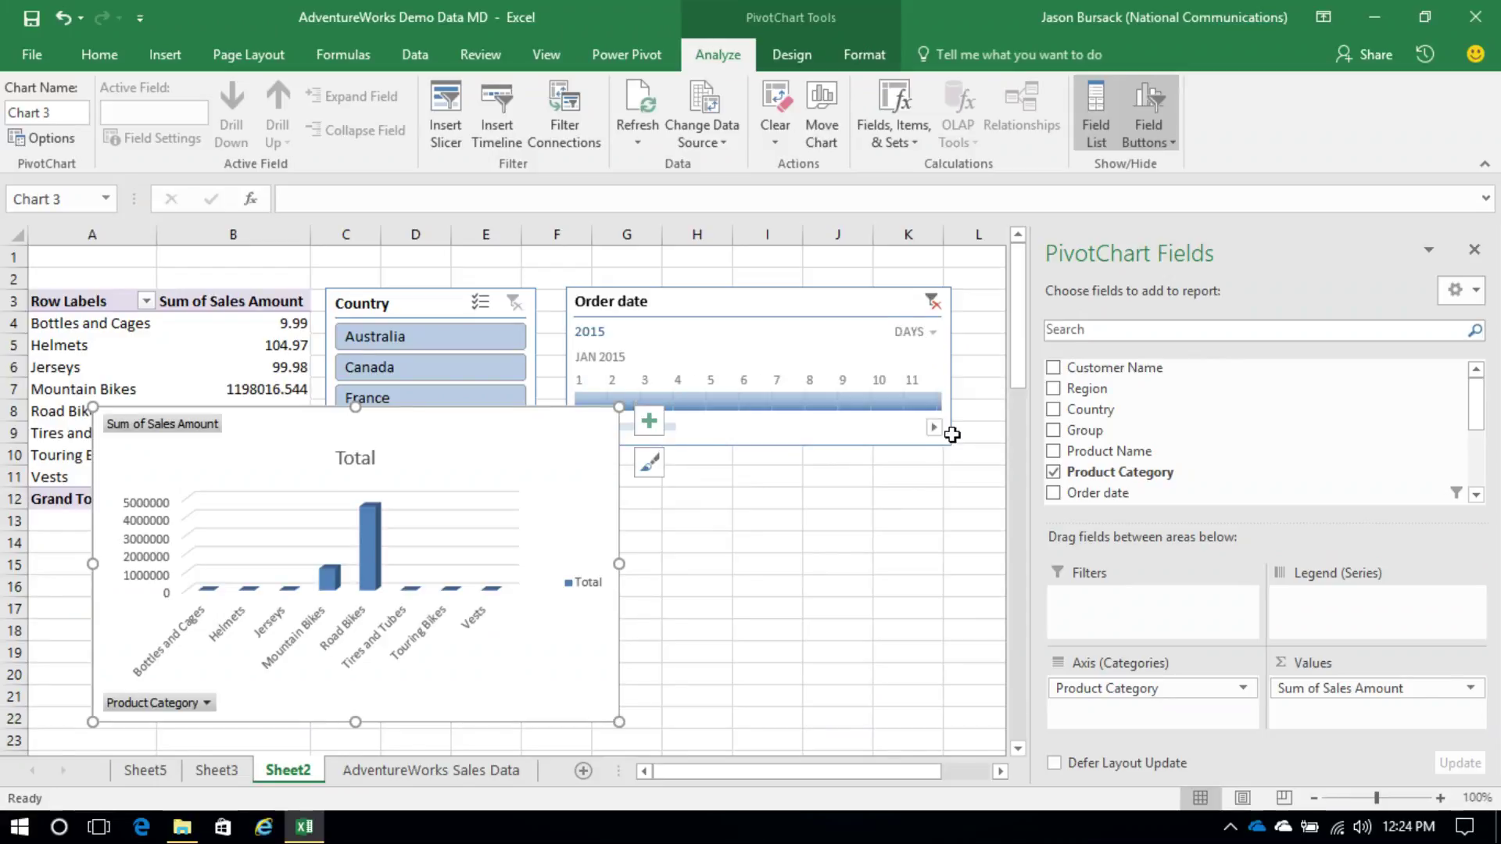
{"action": "left_click", "coordinate": [817, 402]}
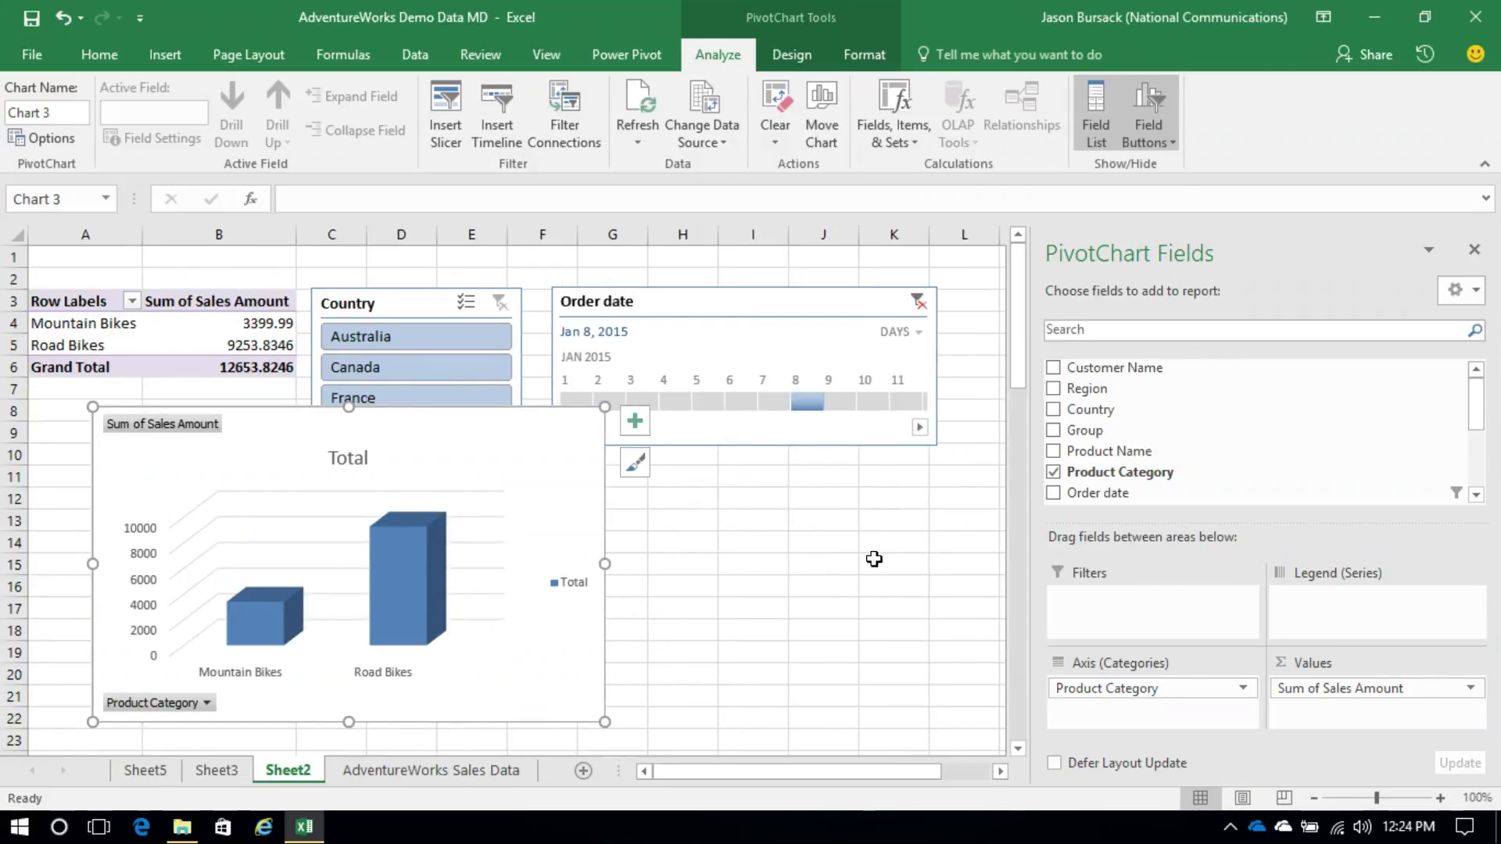
Step: Move the PivotChart aside to filter the Country slicer to France, and clear both the timeline and slicer filters
{"action": "left_click_drag", "start_coordinate": [505, 442], "coordinate": [839, 460]}
{"action": "left_click", "coordinate": [415, 400]}
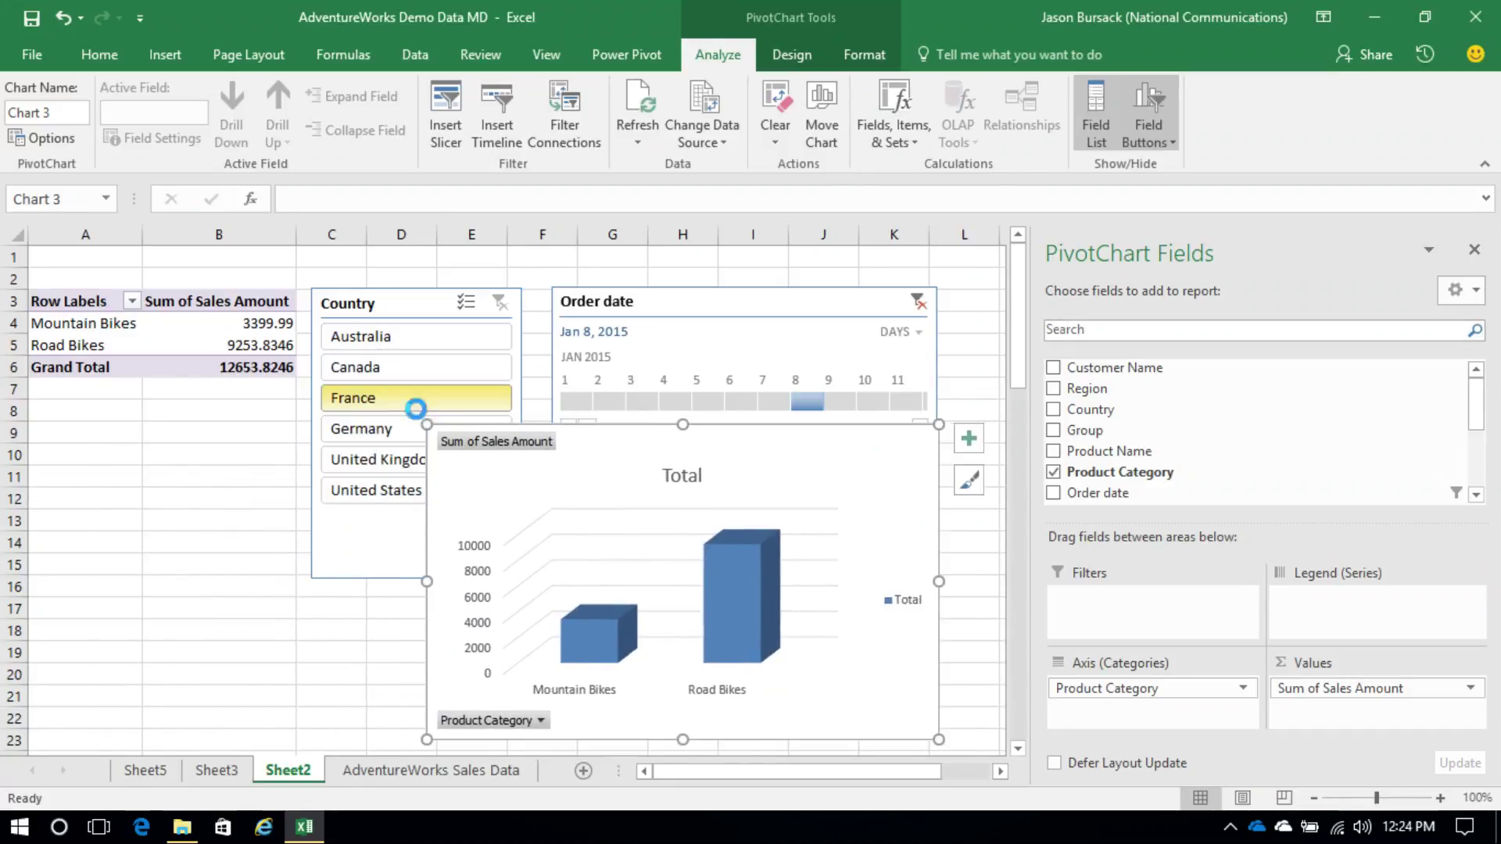
{"action": "left_click", "coordinate": [904, 302]}
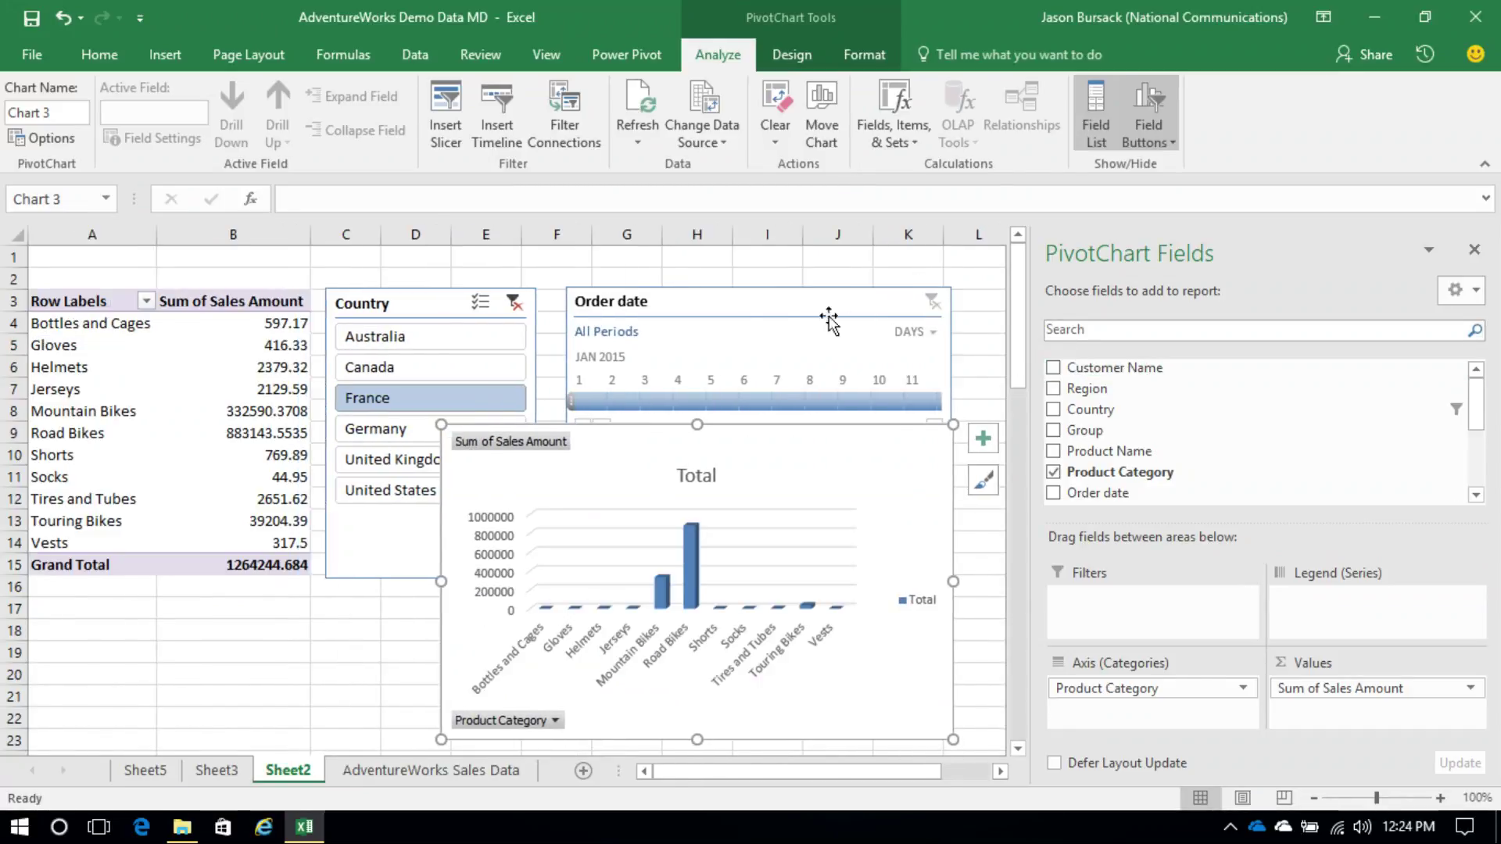
{"action": "left_click", "coordinate": [516, 306]}
{"action": "left_click_drag", "start_coordinate": [837, 446], "coordinate": [586, 365]}
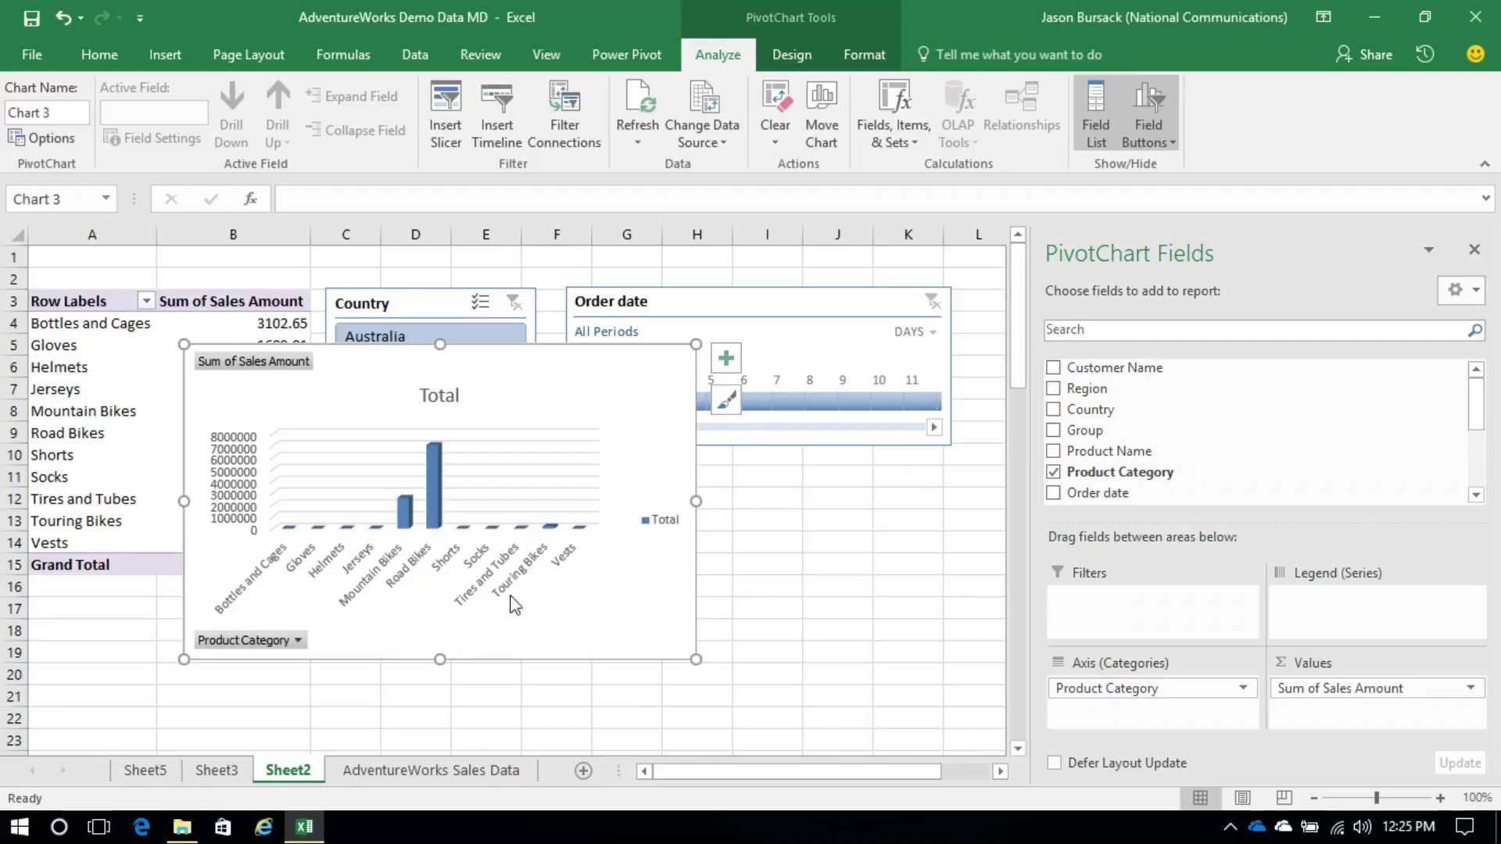
Step: Exclude Mountain Bikes, Road Bikes and Touring Bikes from the PivotChart's Product Category filter and move the chart below the timeline
{"action": "left_click", "coordinate": [297, 641]}
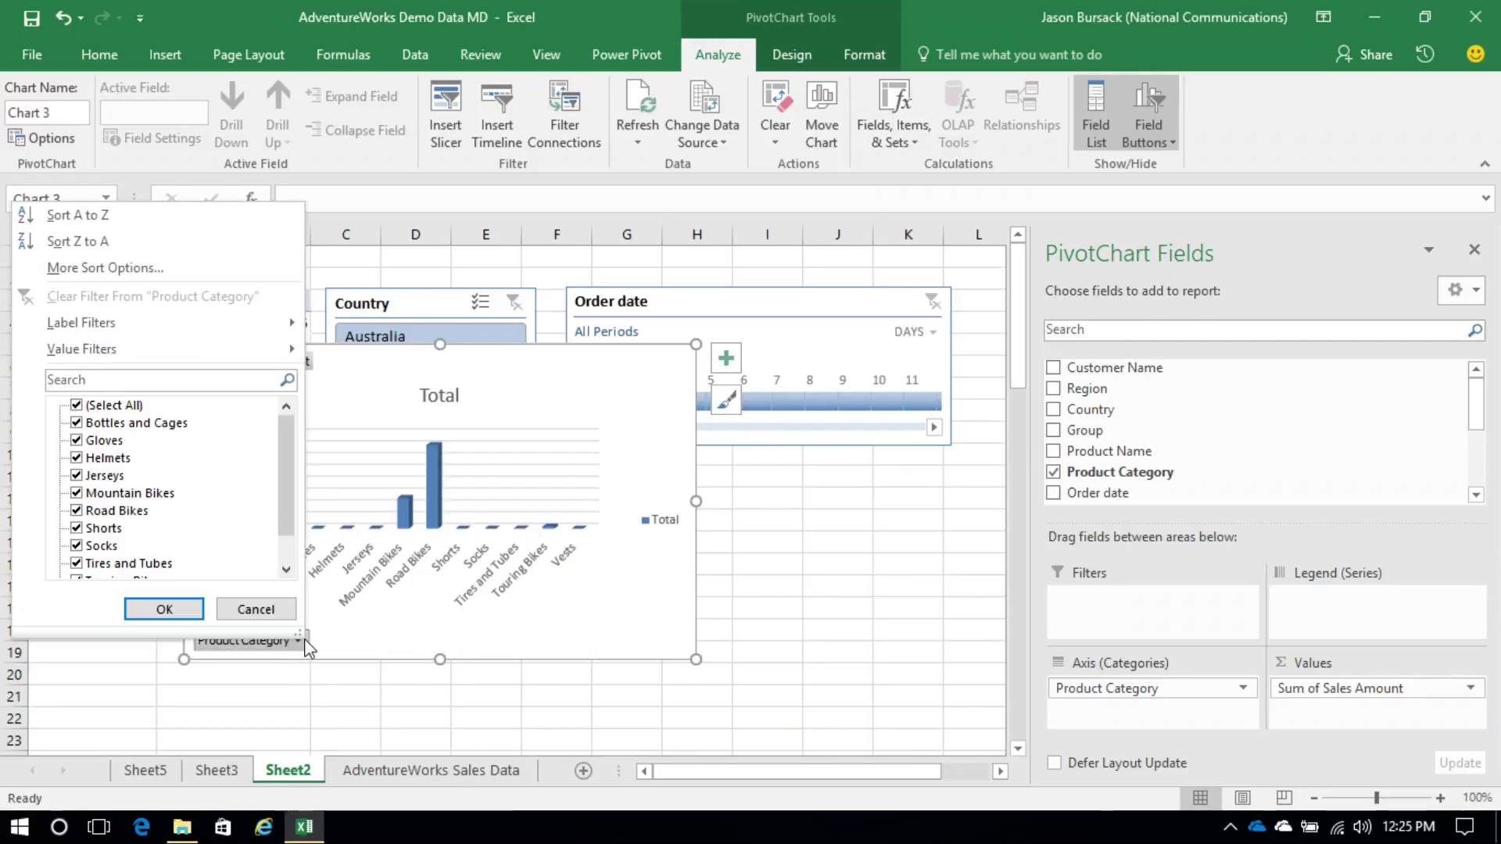
{"action": "left_click", "coordinate": [76, 493]}
{"action": "left_click", "coordinate": [79, 512]}
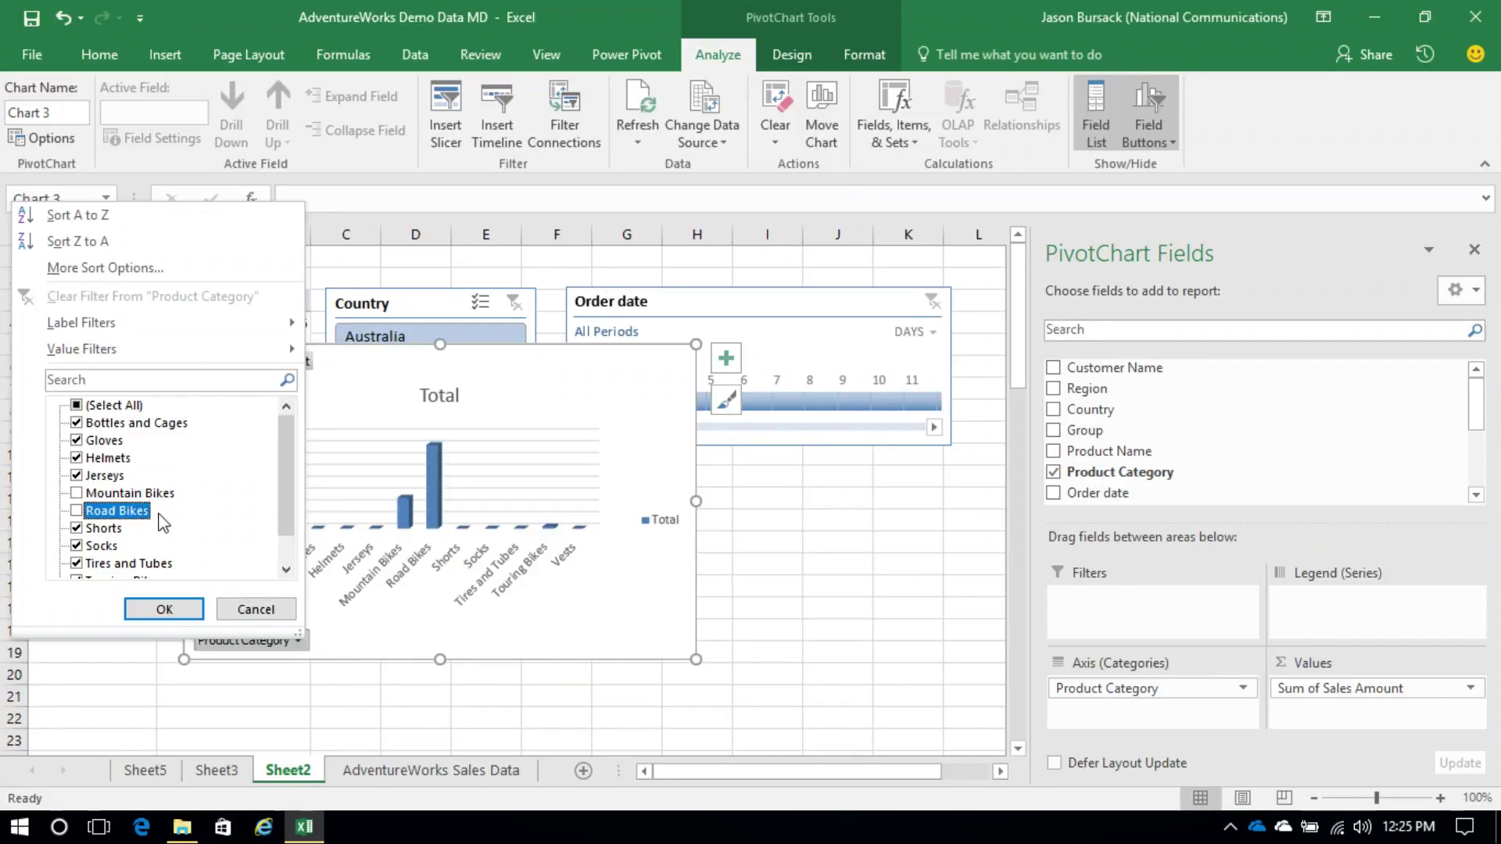
{"action": "scroll", "coordinate": [161, 522], "scroll_direction": "down", "scroll_amount": 1}
{"action": "left_click", "coordinate": [77, 545]}
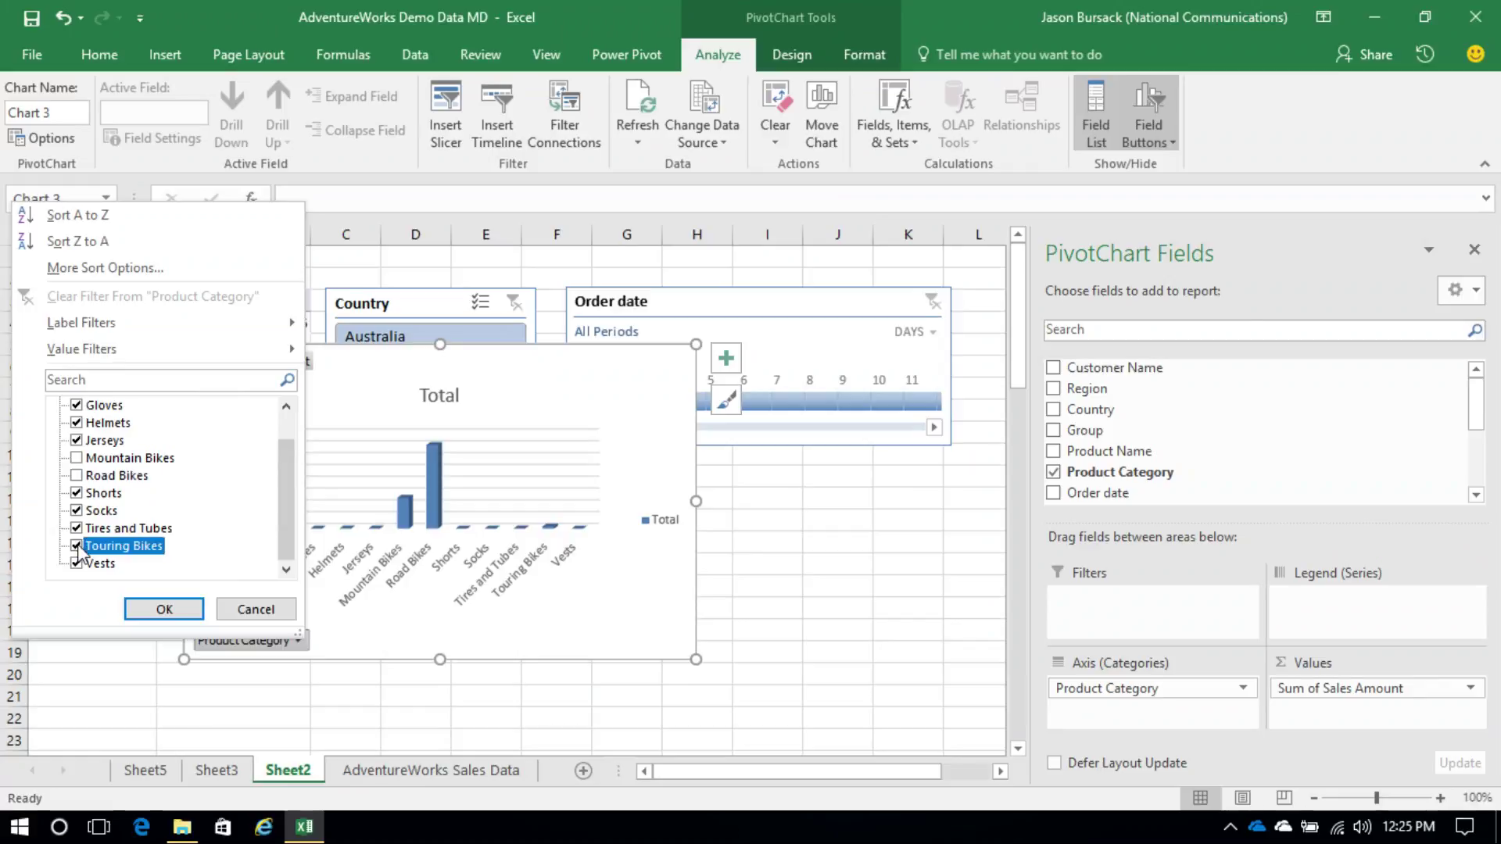
{"action": "left_click", "coordinate": [164, 609]}
{"action": "left_click_drag", "start_coordinate": [562, 372], "coordinate": [790, 456]}
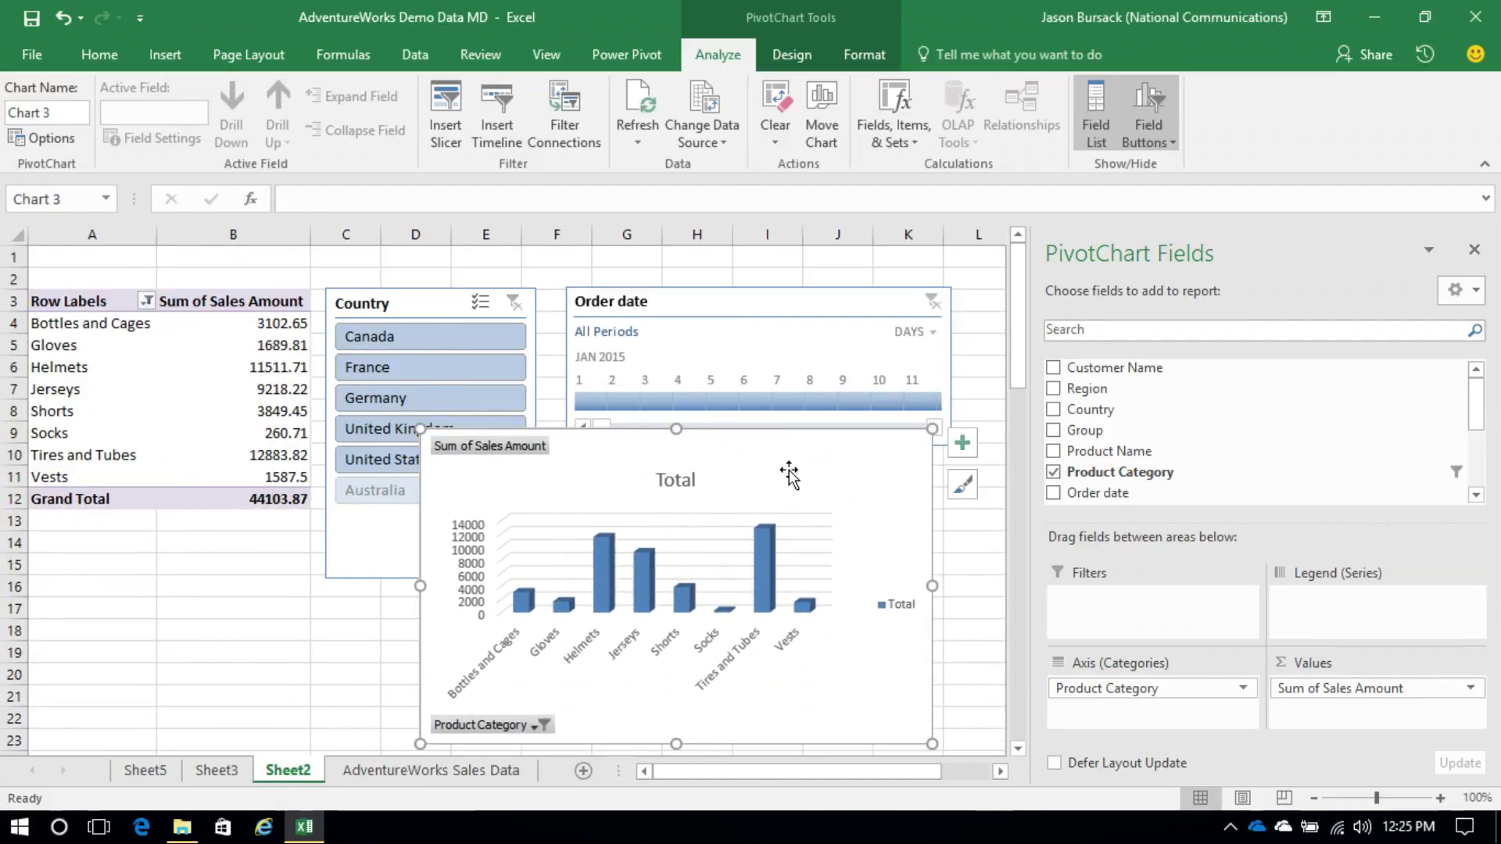
Step: Inspect the Tires and Tubes column, and filter the Country slicer by France, Germany, United Kingdom and finally United States
{"action": "mouse_move", "coordinate": [757, 590]}
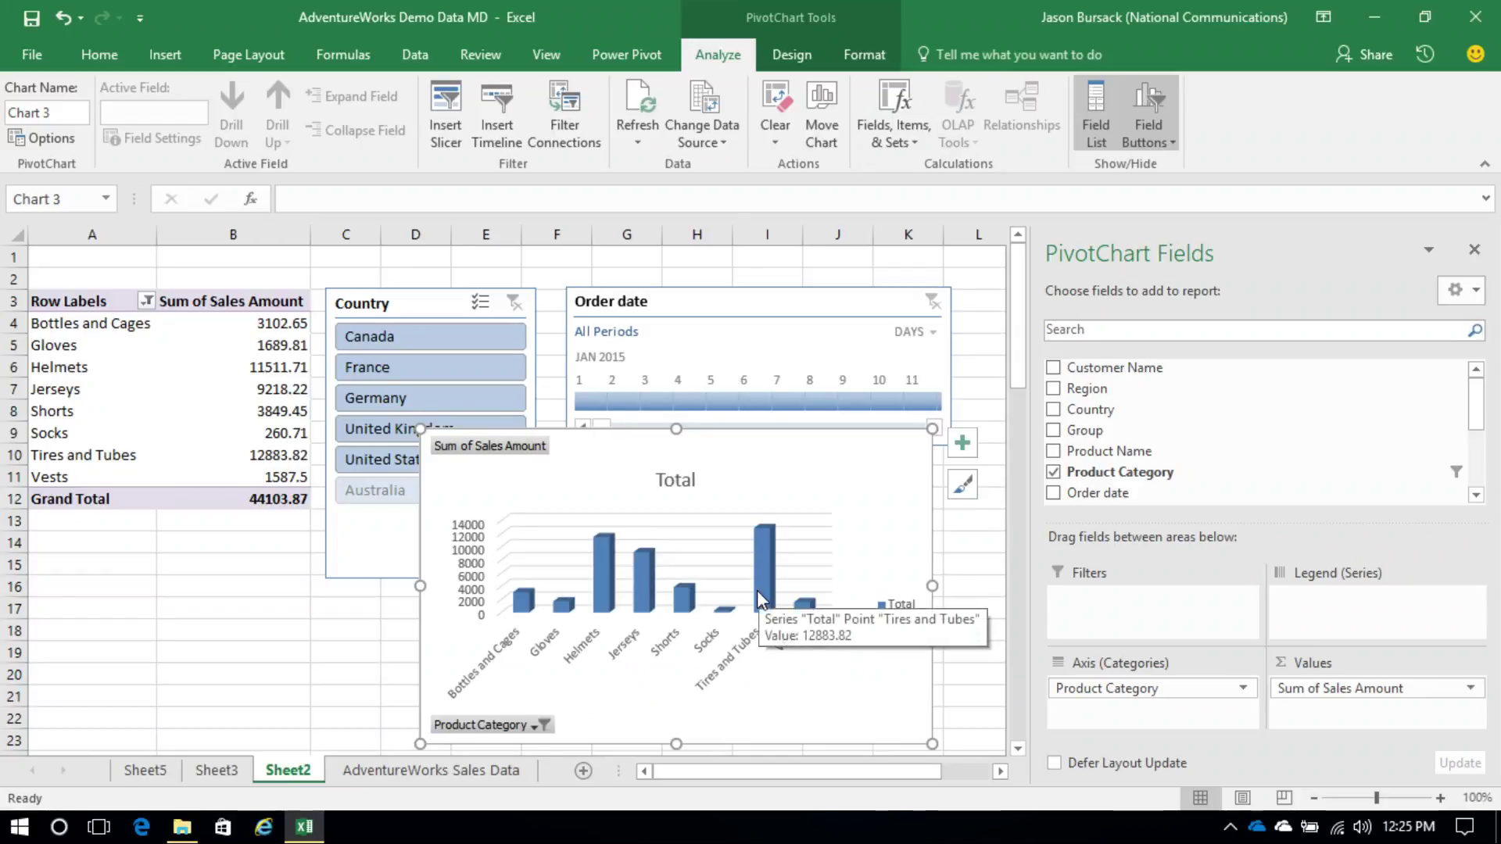
{"action": "mouse_move", "coordinate": [729, 616]}
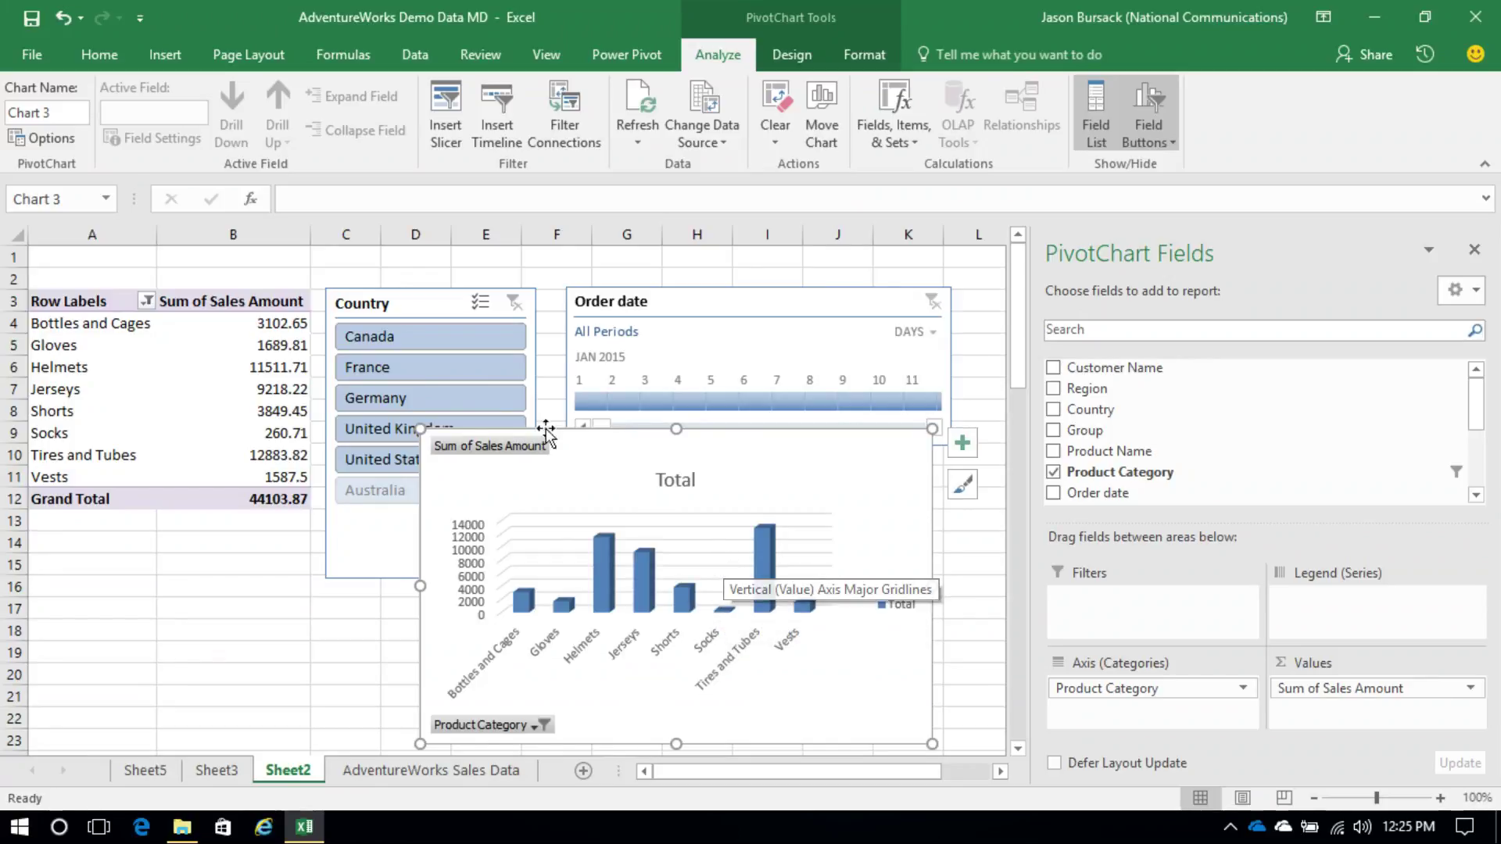
{"action": "left_click", "coordinate": [442, 372]}
{"action": "left_click", "coordinate": [387, 396]}
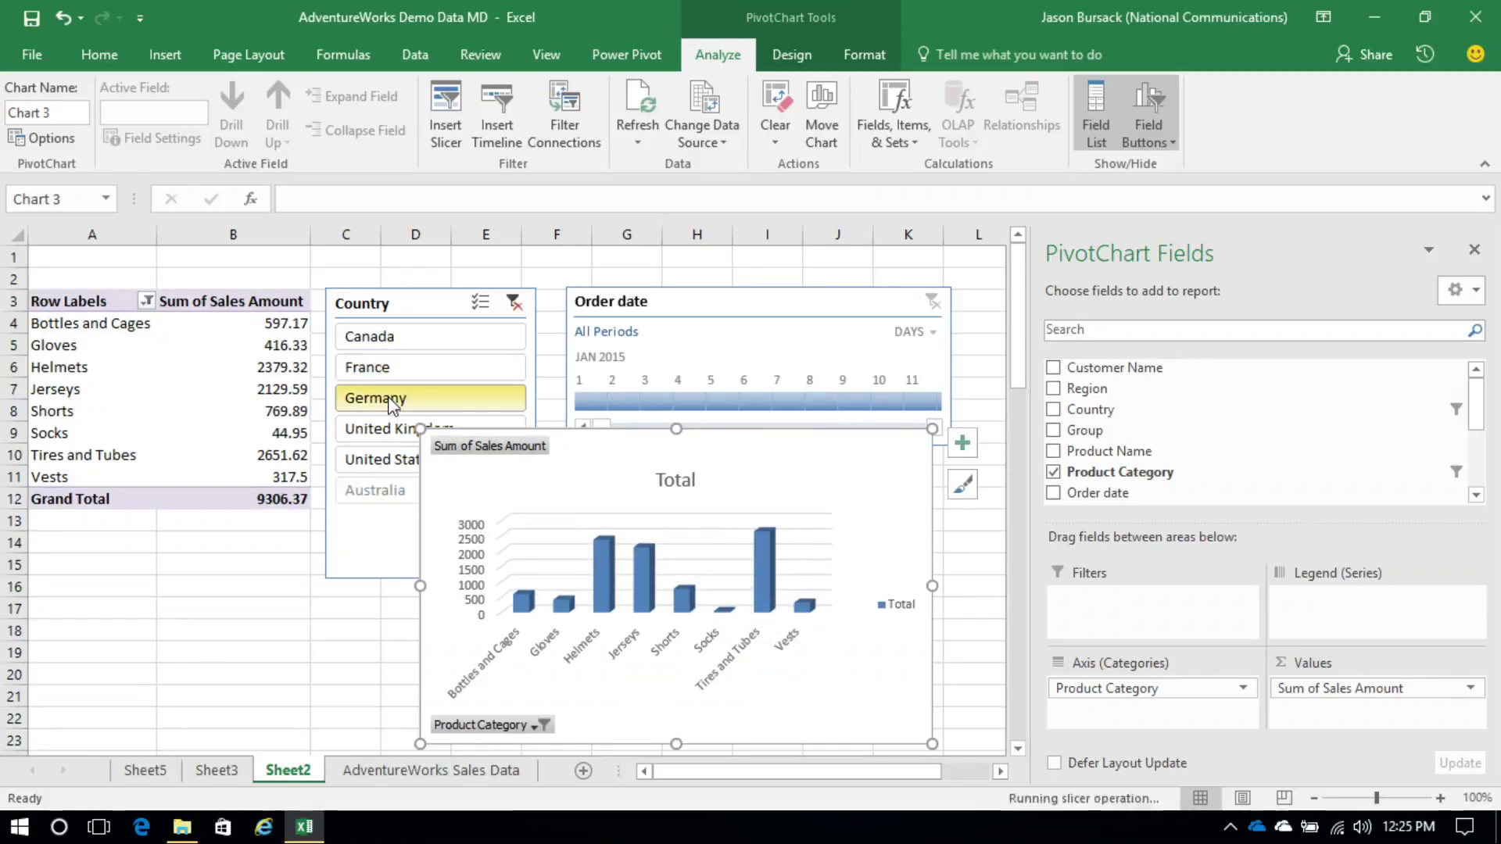
{"action": "left_click", "coordinate": [353, 430]}
{"action": "left_click", "coordinate": [377, 455]}
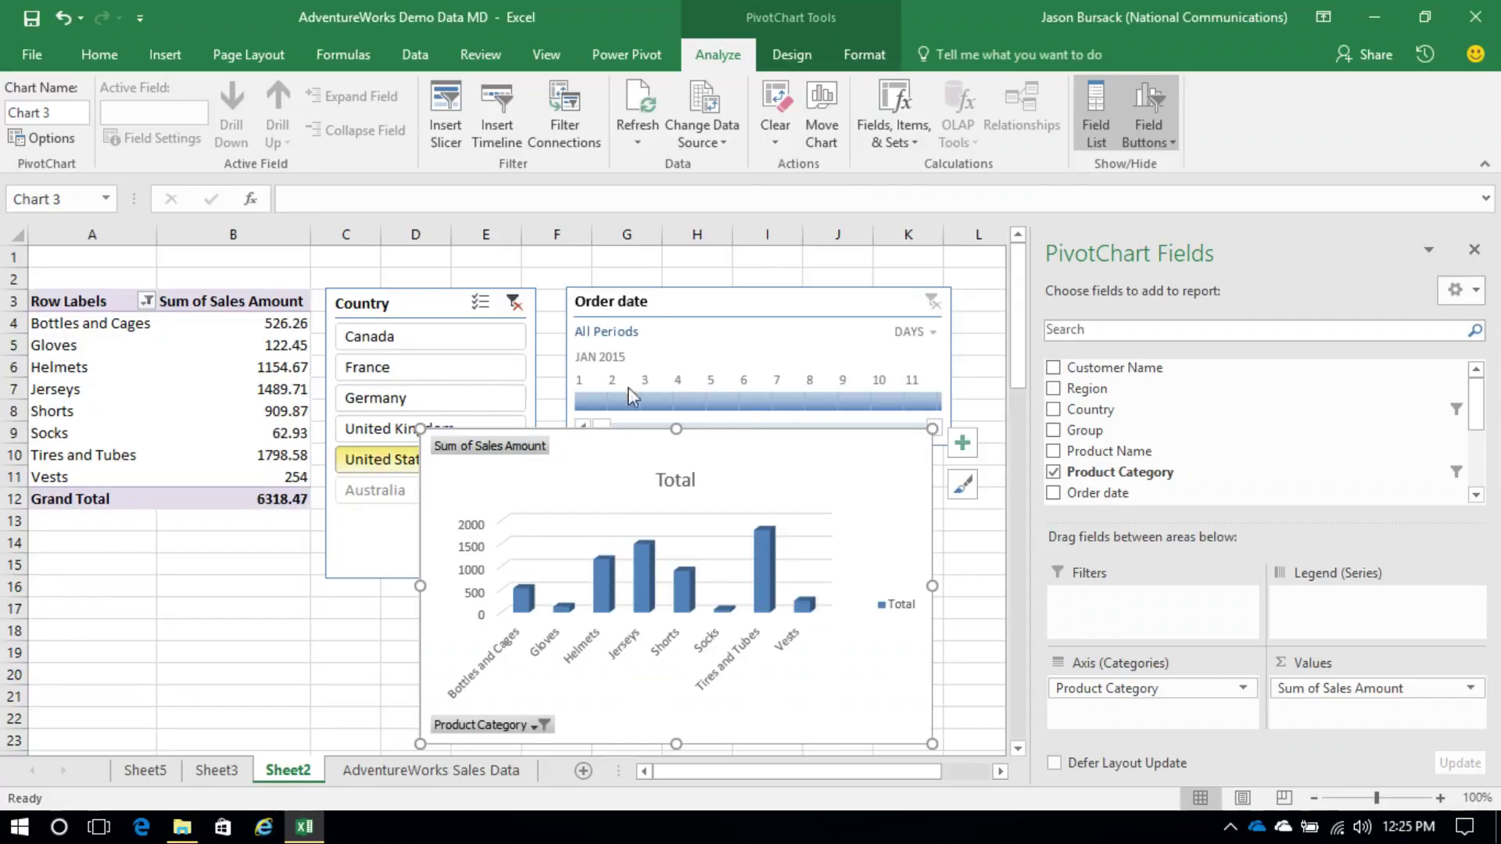
Step: Filter the Order date timeline to Q4 2015 at quarter level, and switch it to years to filter by 2016
{"action": "left_click", "coordinate": [931, 332]}
{"action": "left_click", "coordinate": [954, 379]}
{"action": "left_click", "coordinate": [708, 402]}
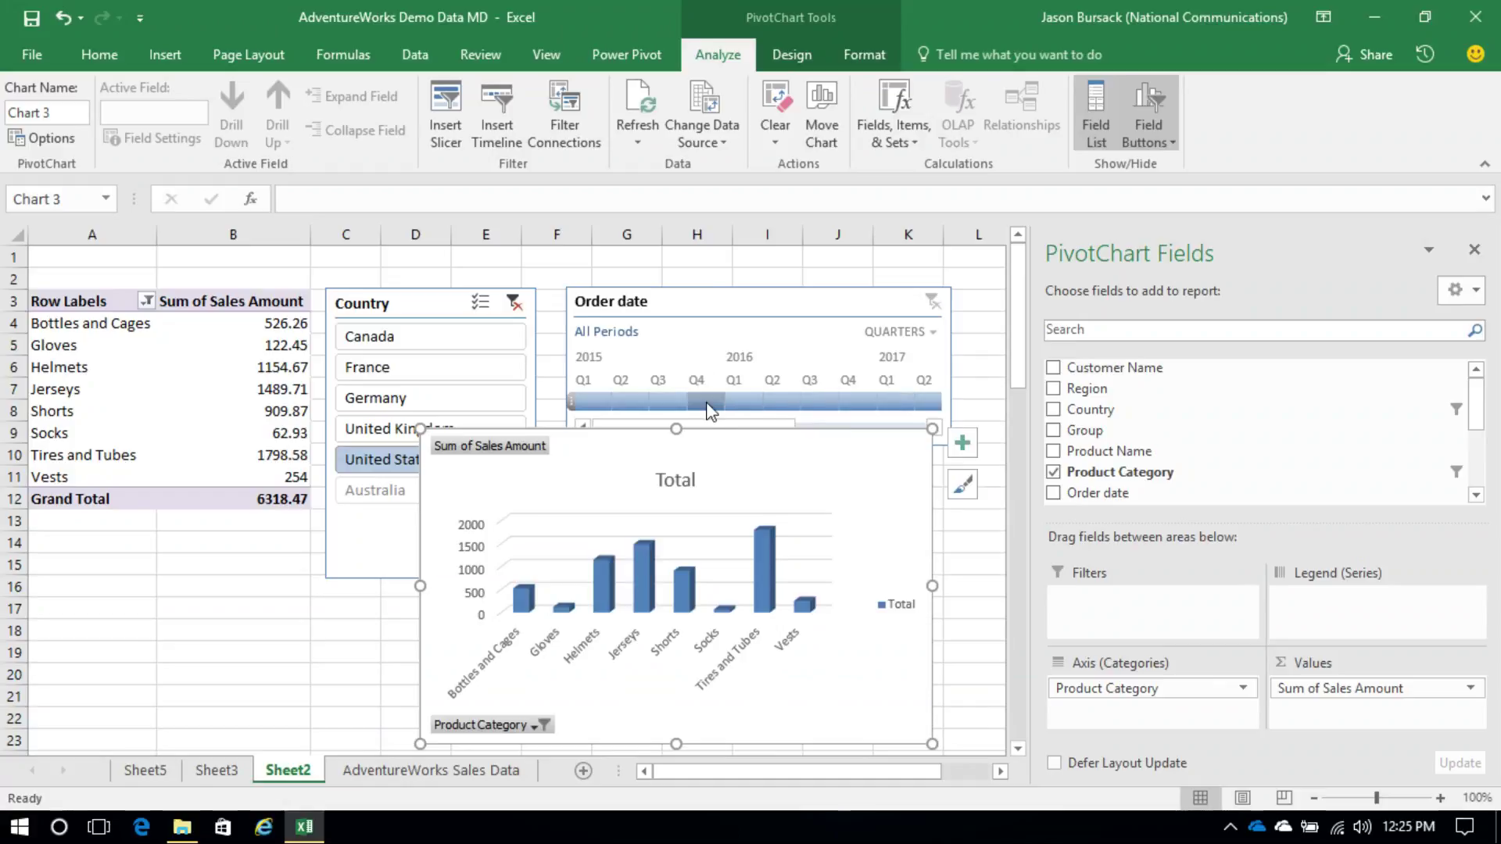
{"action": "left_click", "coordinate": [884, 332]}
{"action": "left_click", "coordinate": [892, 364]}
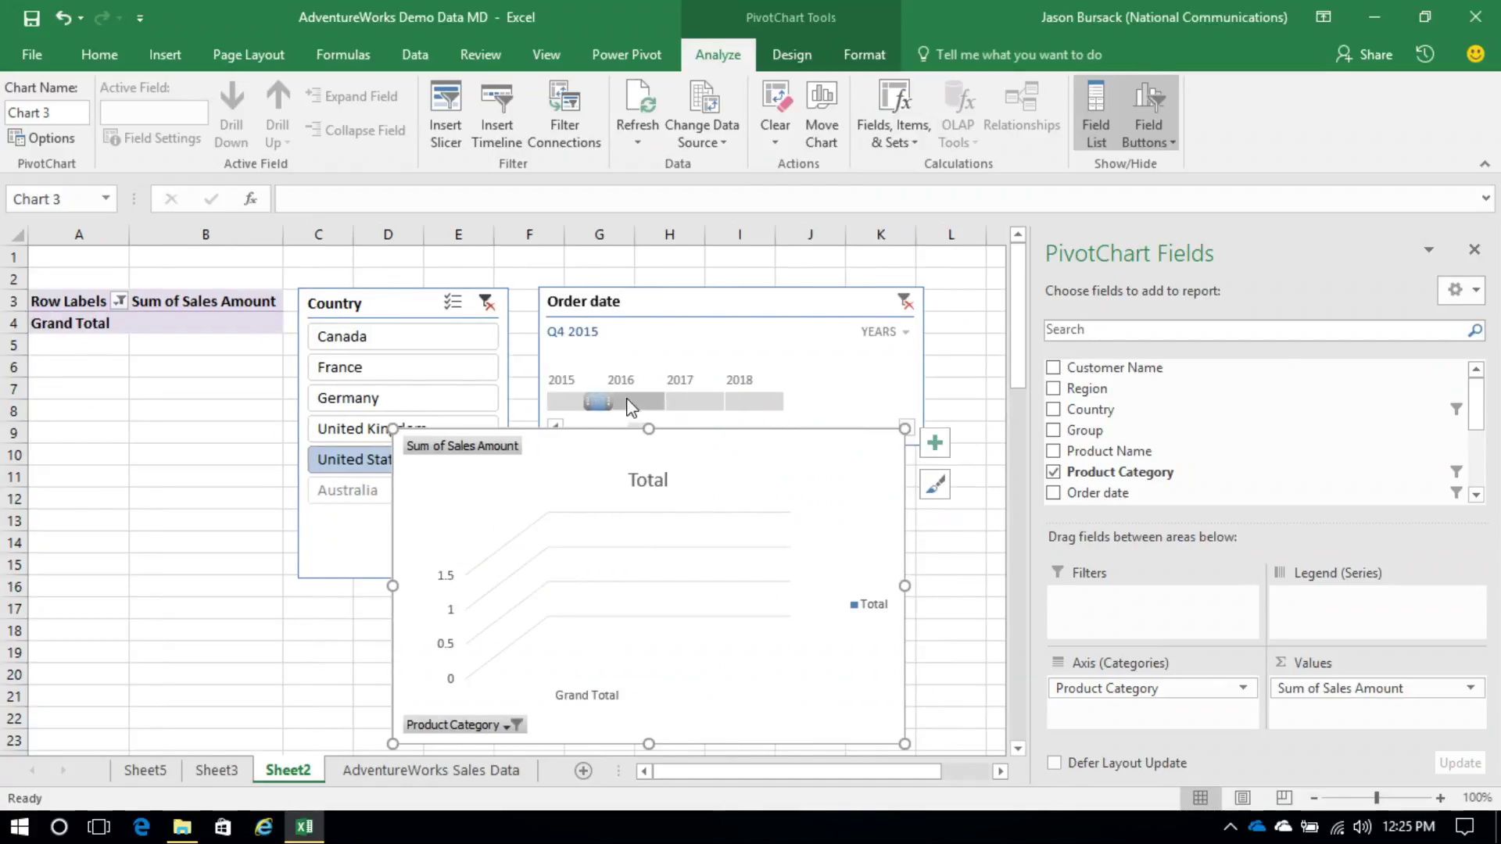
{"action": "left_click", "coordinate": [635, 402]}
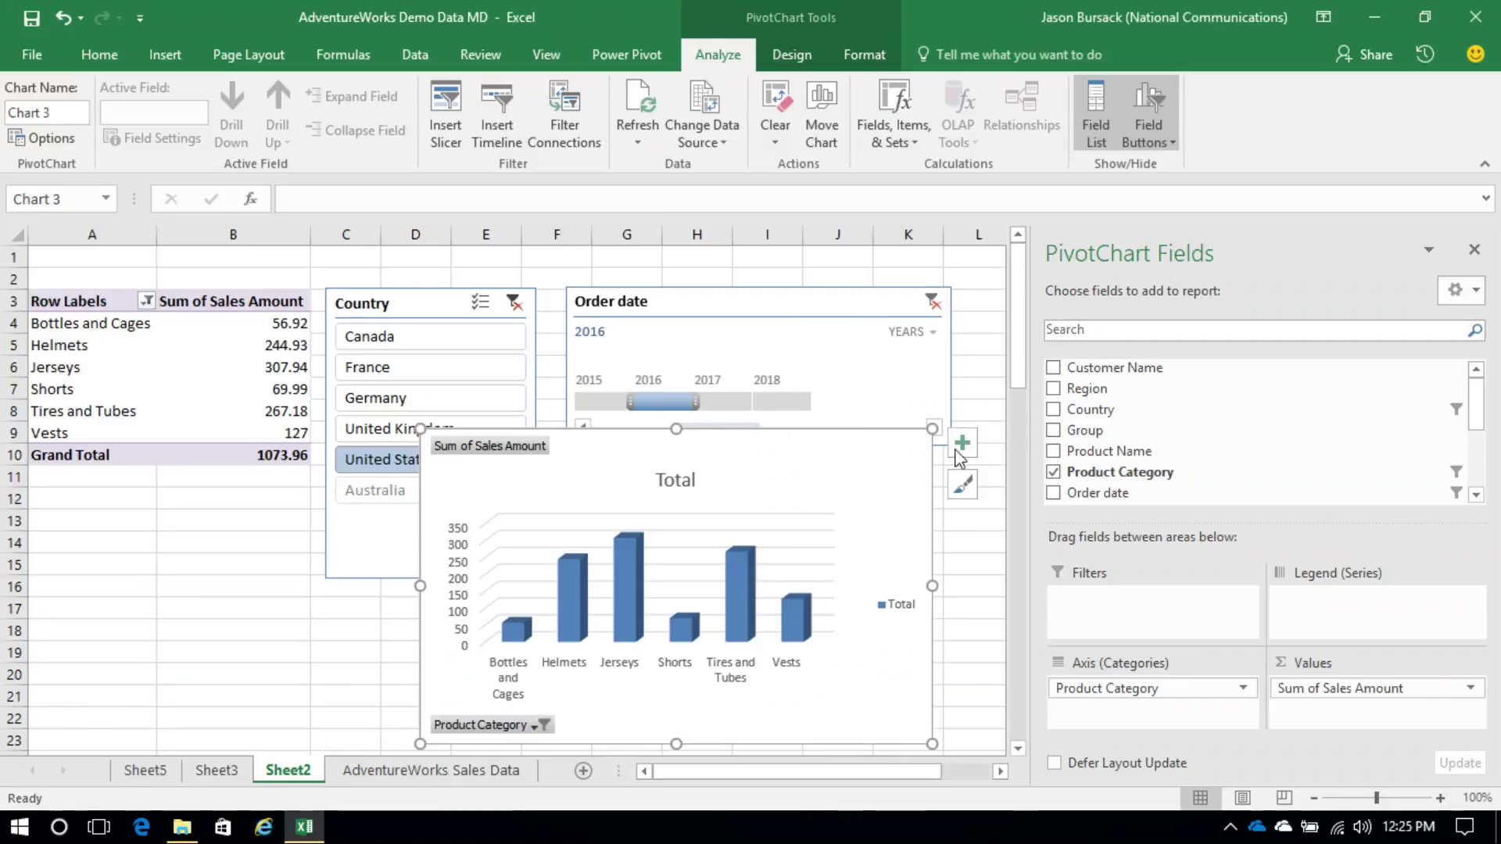
Step: Move the PivotChart partly over the PivotTable and hide the PivotChart field list, redisplaying it once in between
{"action": "left_click_drag", "start_coordinate": [813, 452], "coordinate": [525, 444]}
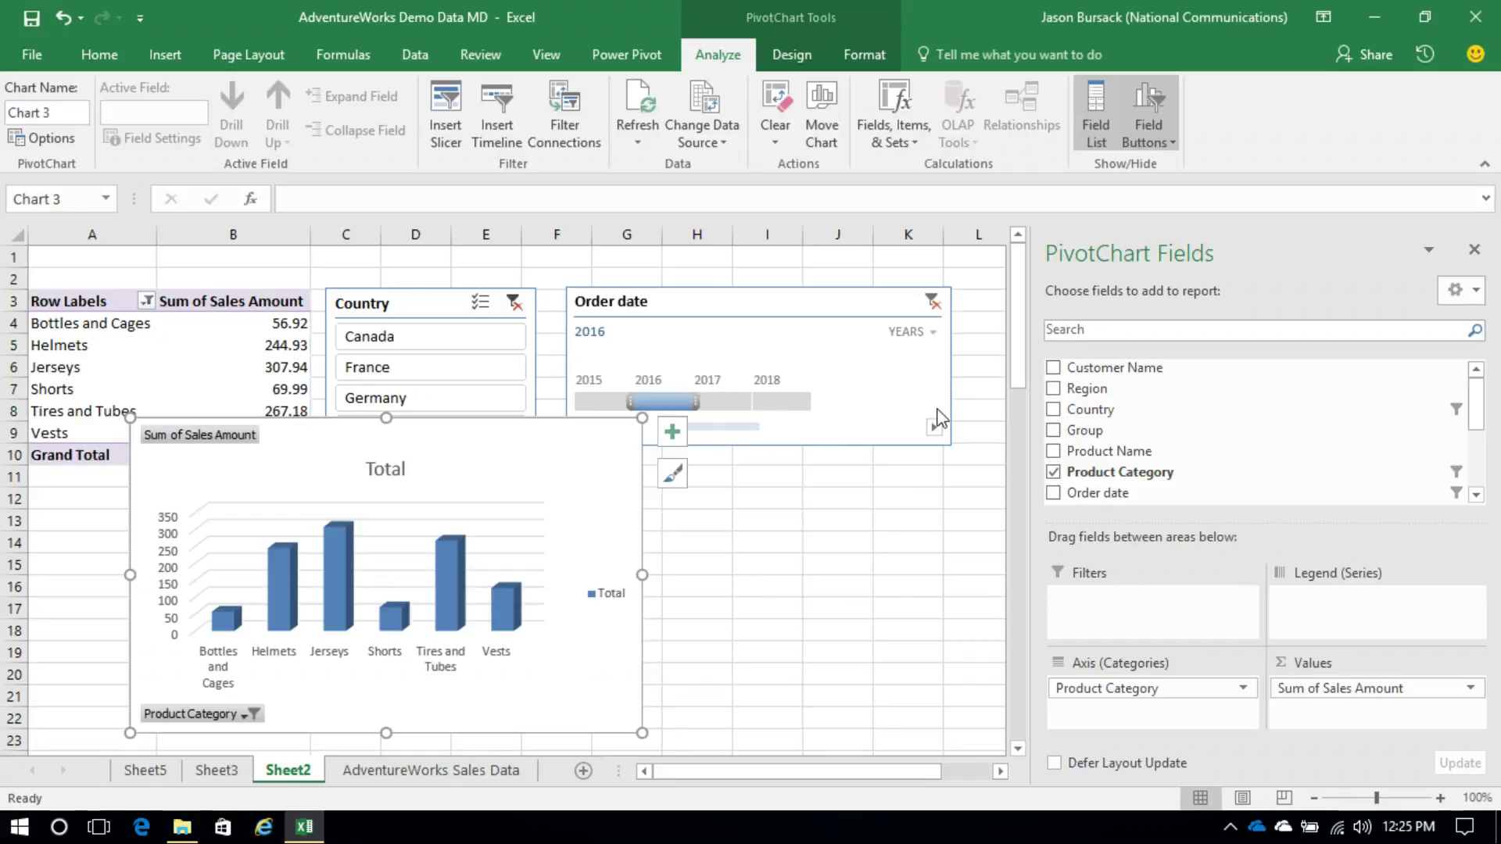
{"action": "left_click", "coordinate": [1474, 250]}
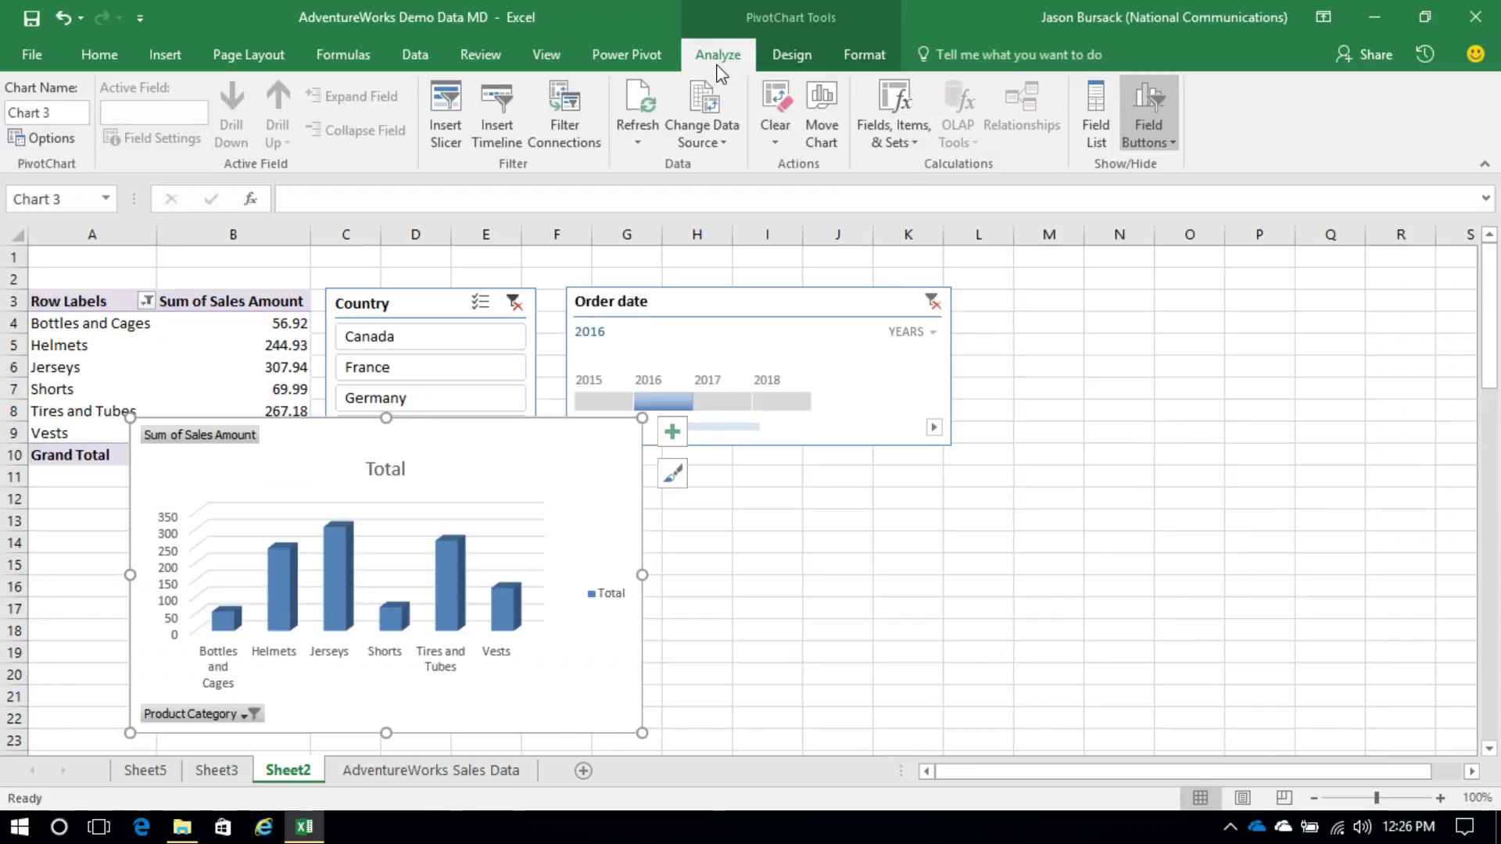
{"action": "left_click", "coordinate": [1096, 113]}
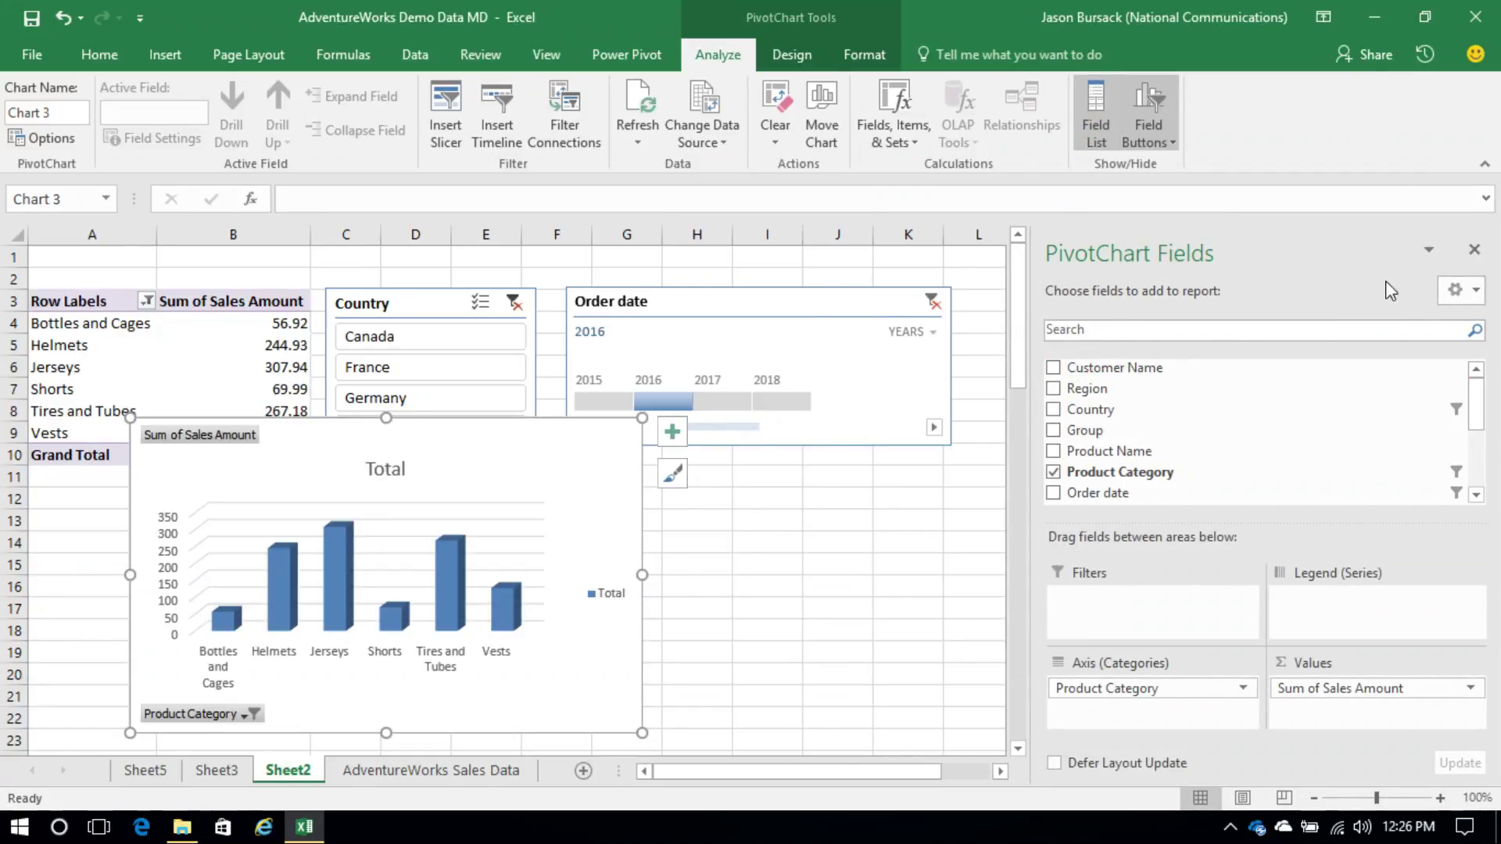
{"action": "left_click", "coordinate": [1475, 254]}
Step: Arrange the PivotChart beside the Country slicer with the Order date timeline directly above the chart
{"action": "left_click_drag", "start_coordinate": [509, 431], "coordinate": [1261, 466]}
{"action": "left_click_drag", "start_coordinate": [804, 308], "coordinate": [1118, 286]}
{"action": "left_click_drag", "start_coordinate": [1049, 460], "coordinate": [745, 447]}
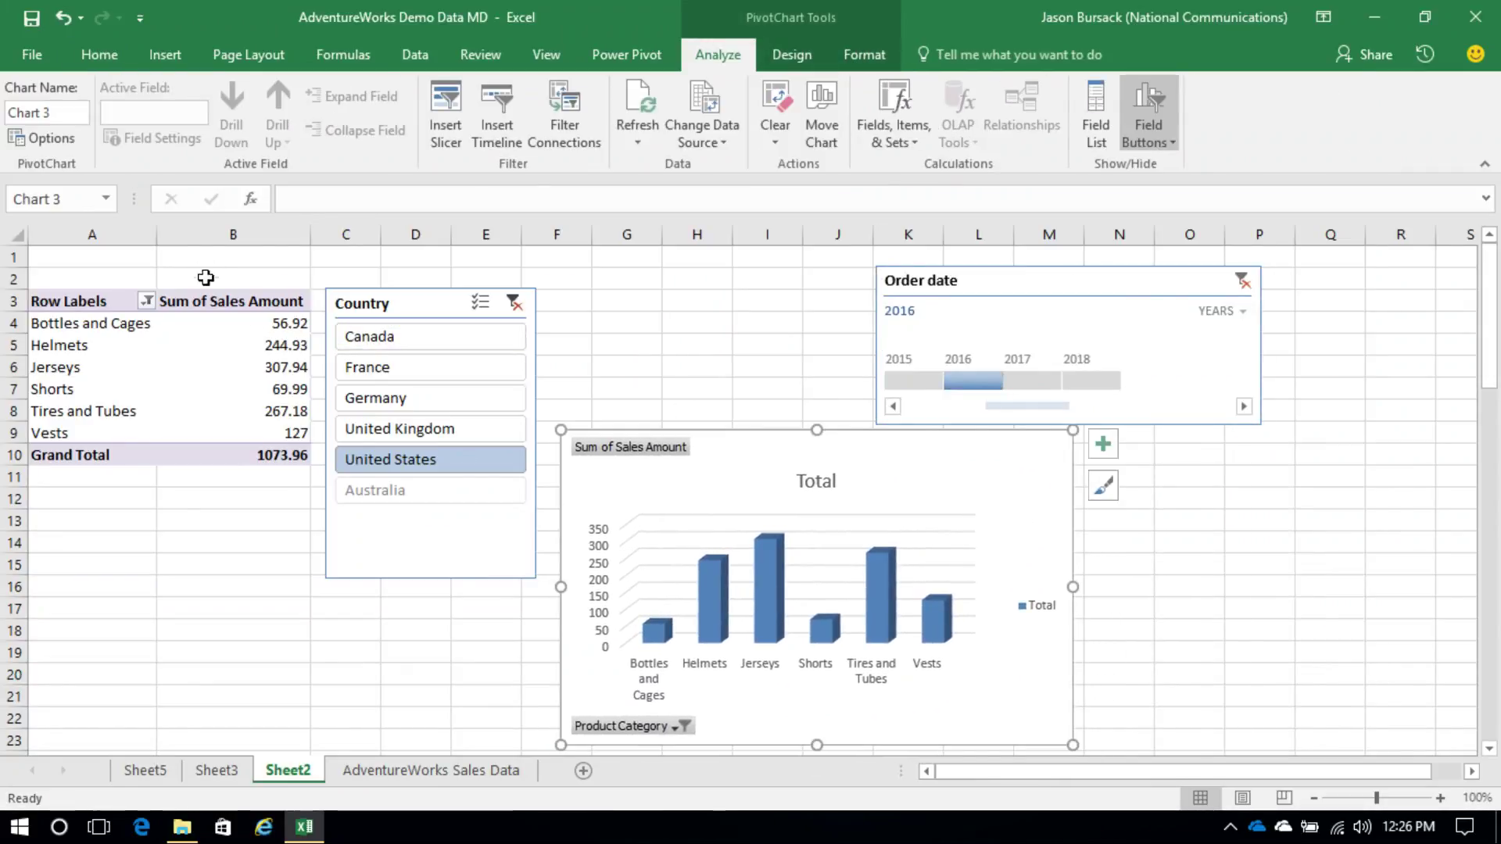
{"action": "left_click_drag", "start_coordinate": [1075, 283], "coordinate": [821, 268]}
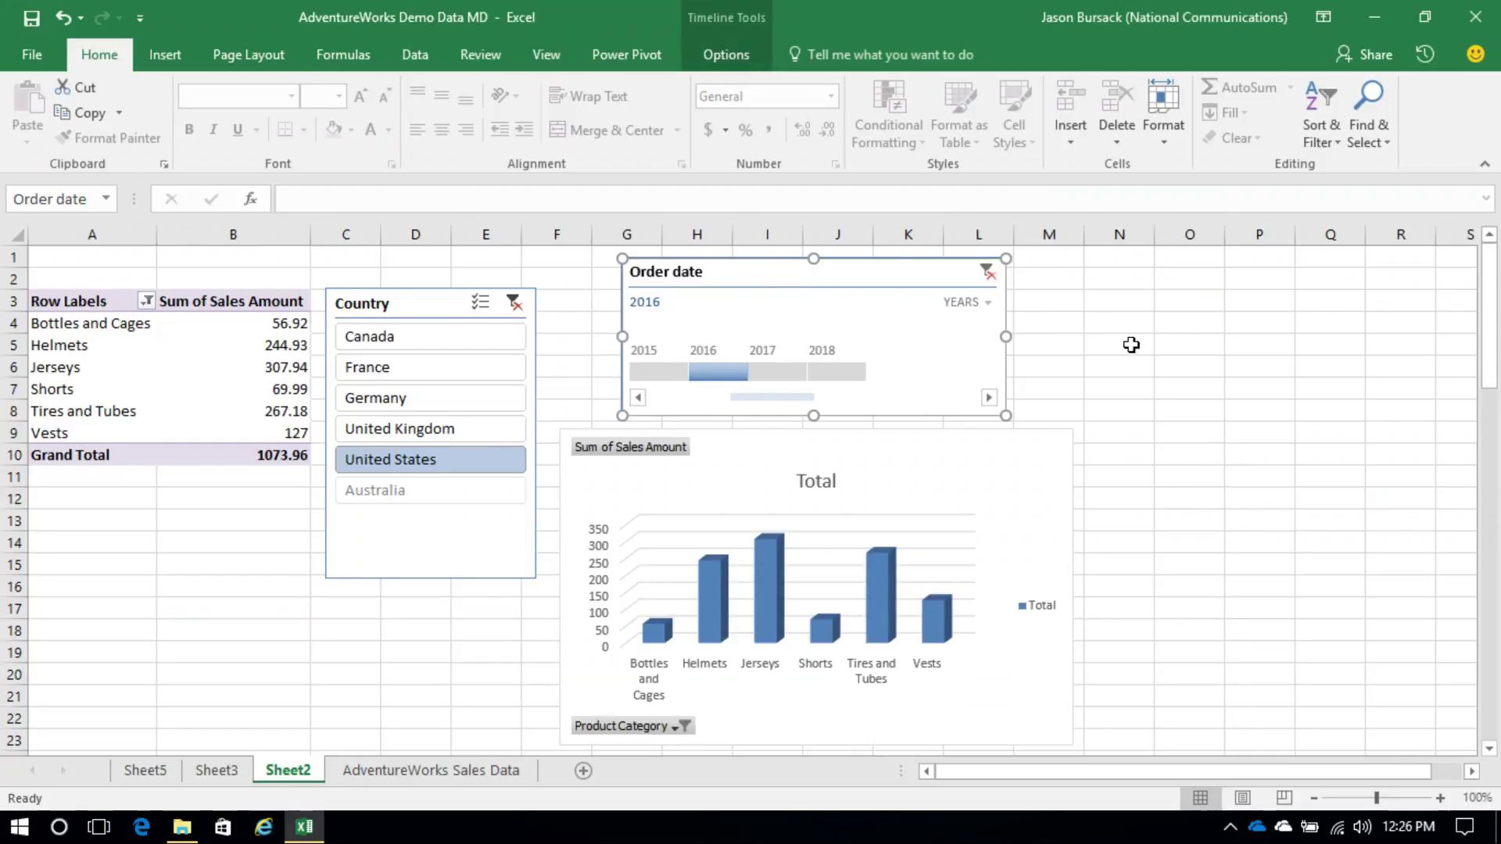
Step: Deselect the timeline and hide the worksheet gridlines
{"action": "left_click", "coordinate": [1266, 342]}
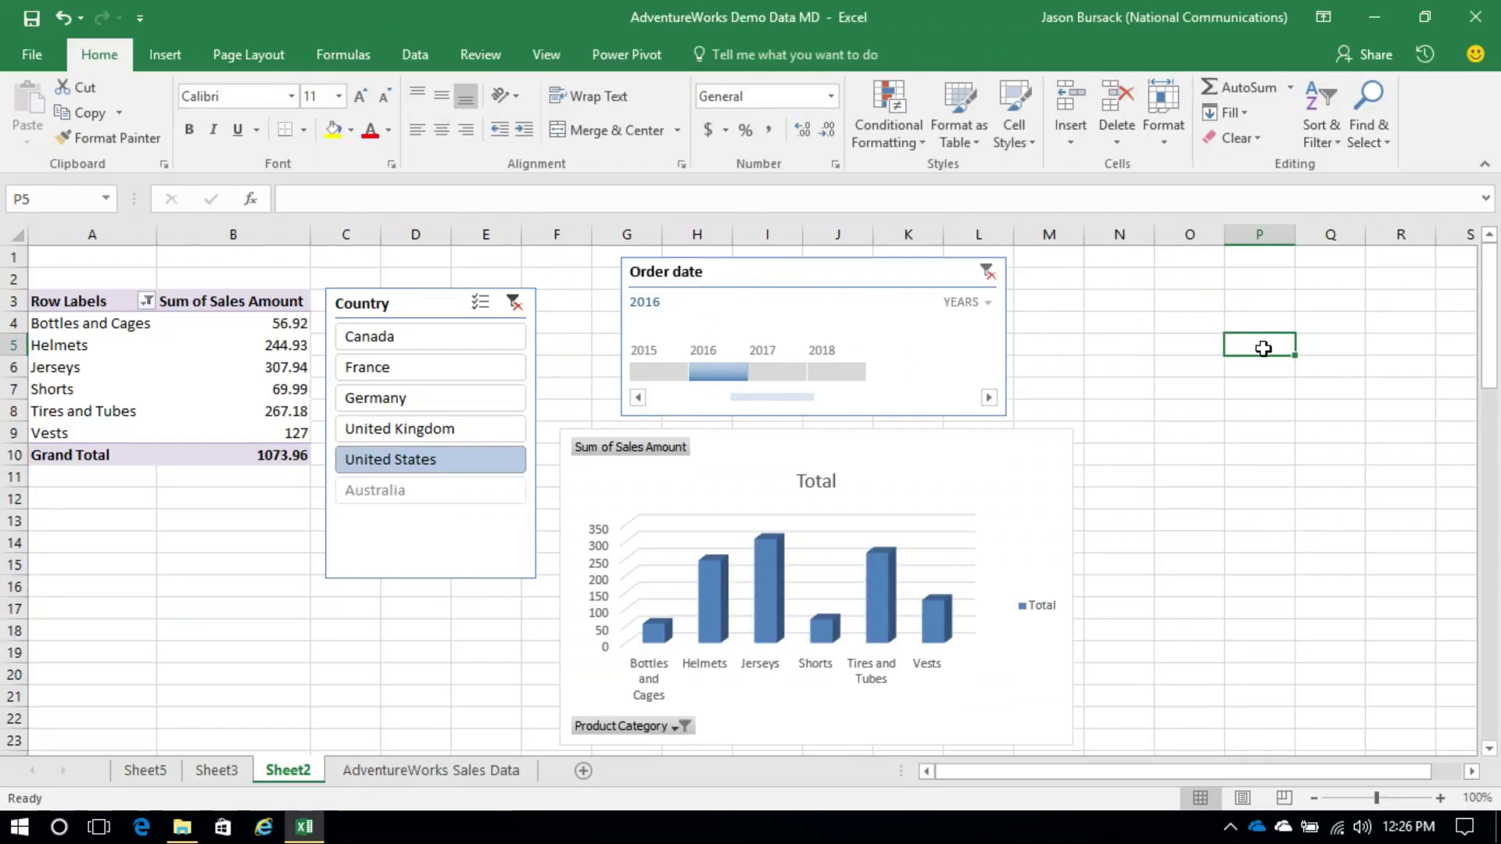
{"action": "left_click", "coordinate": [539, 59]}
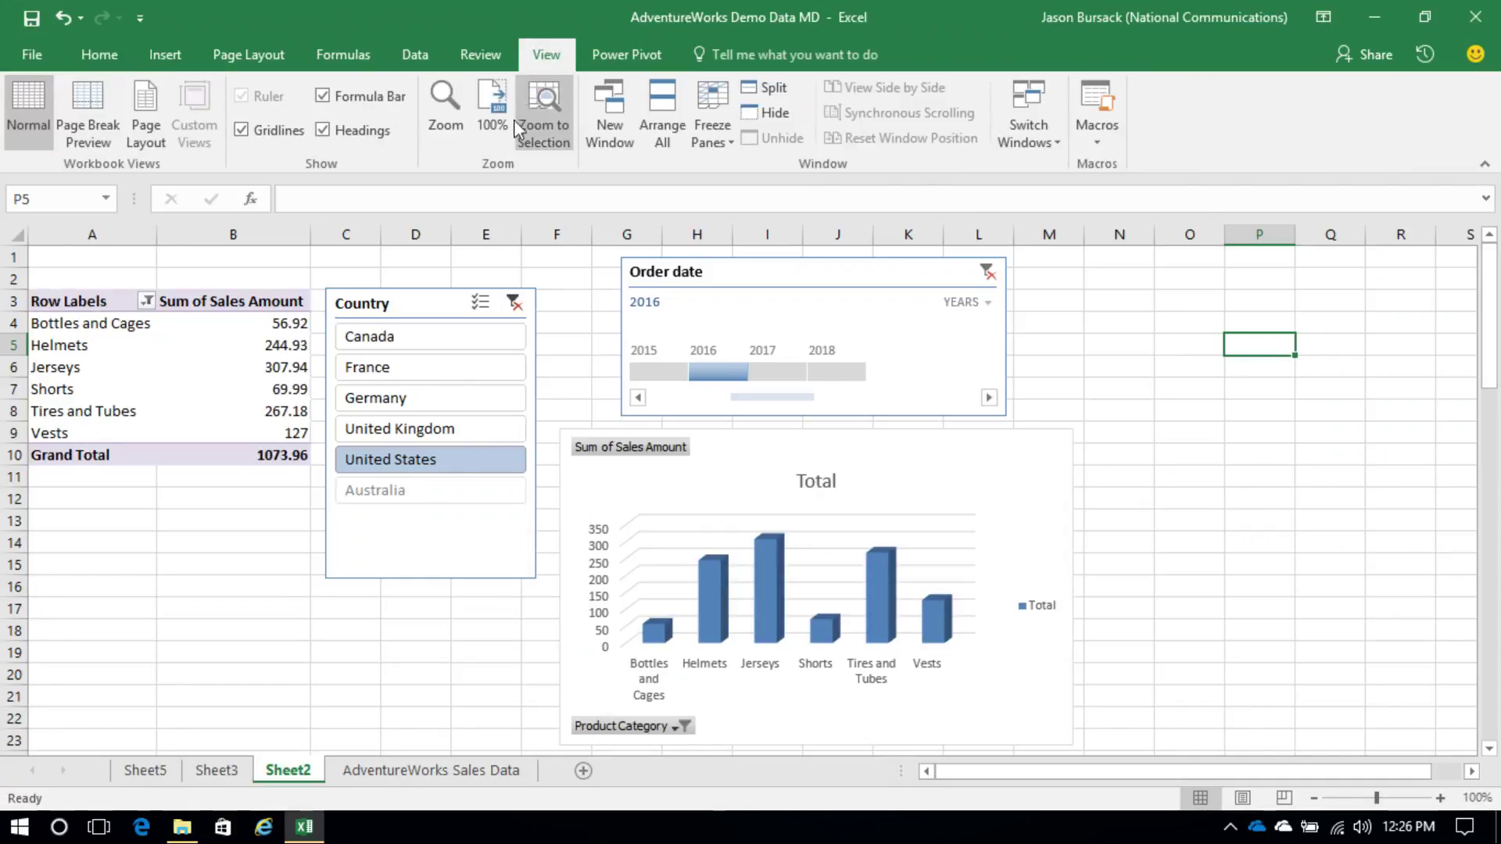
{"action": "left_click", "coordinate": [242, 130]}
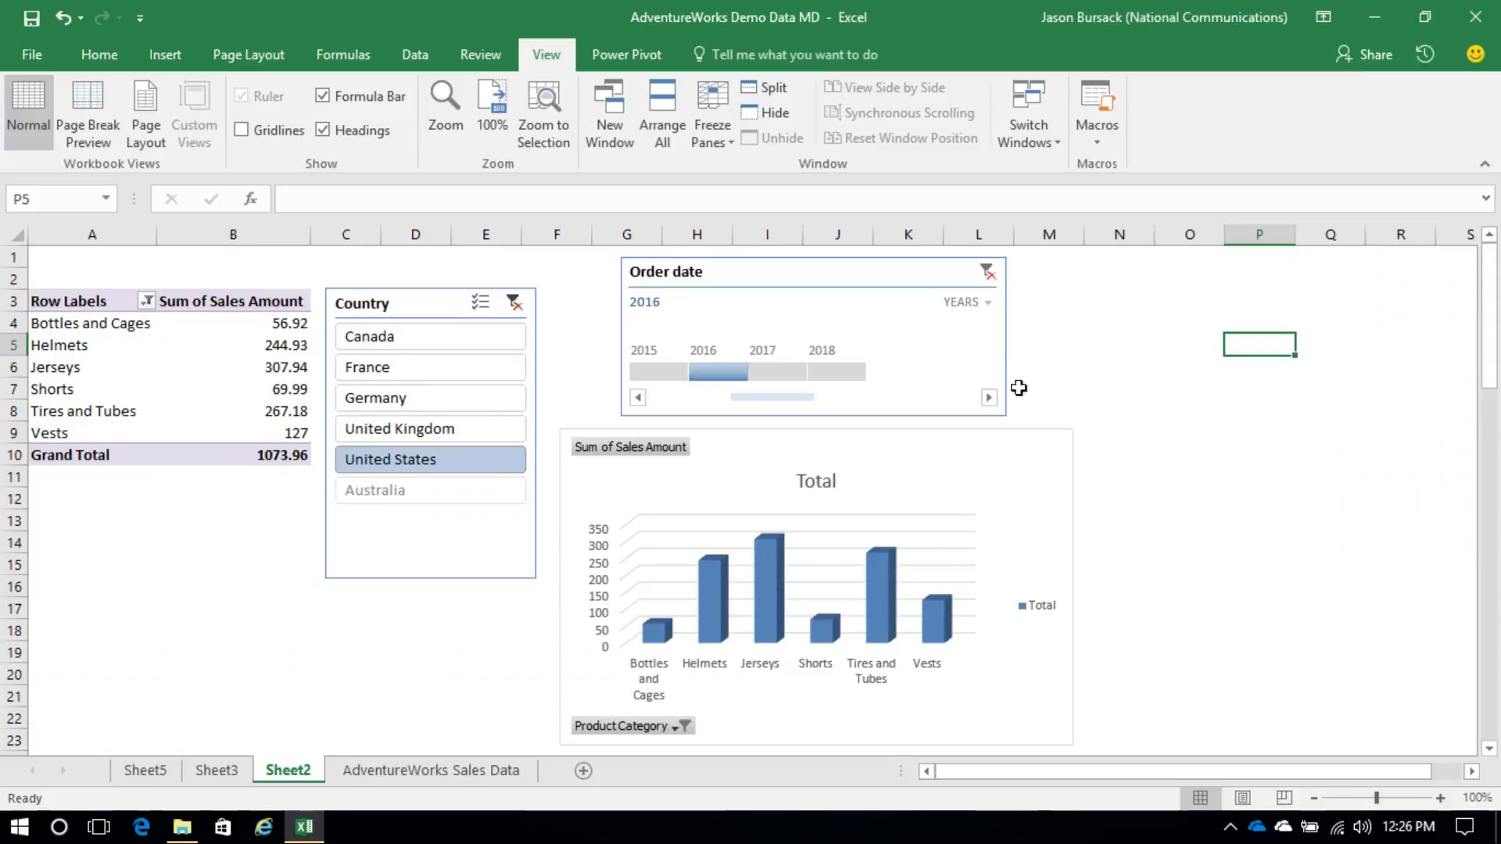
Step: Look over the chart color palettes and apply the third chart style, with the grey gradient background, to the PivotChart
{"action": "left_click", "coordinate": [896, 457]}
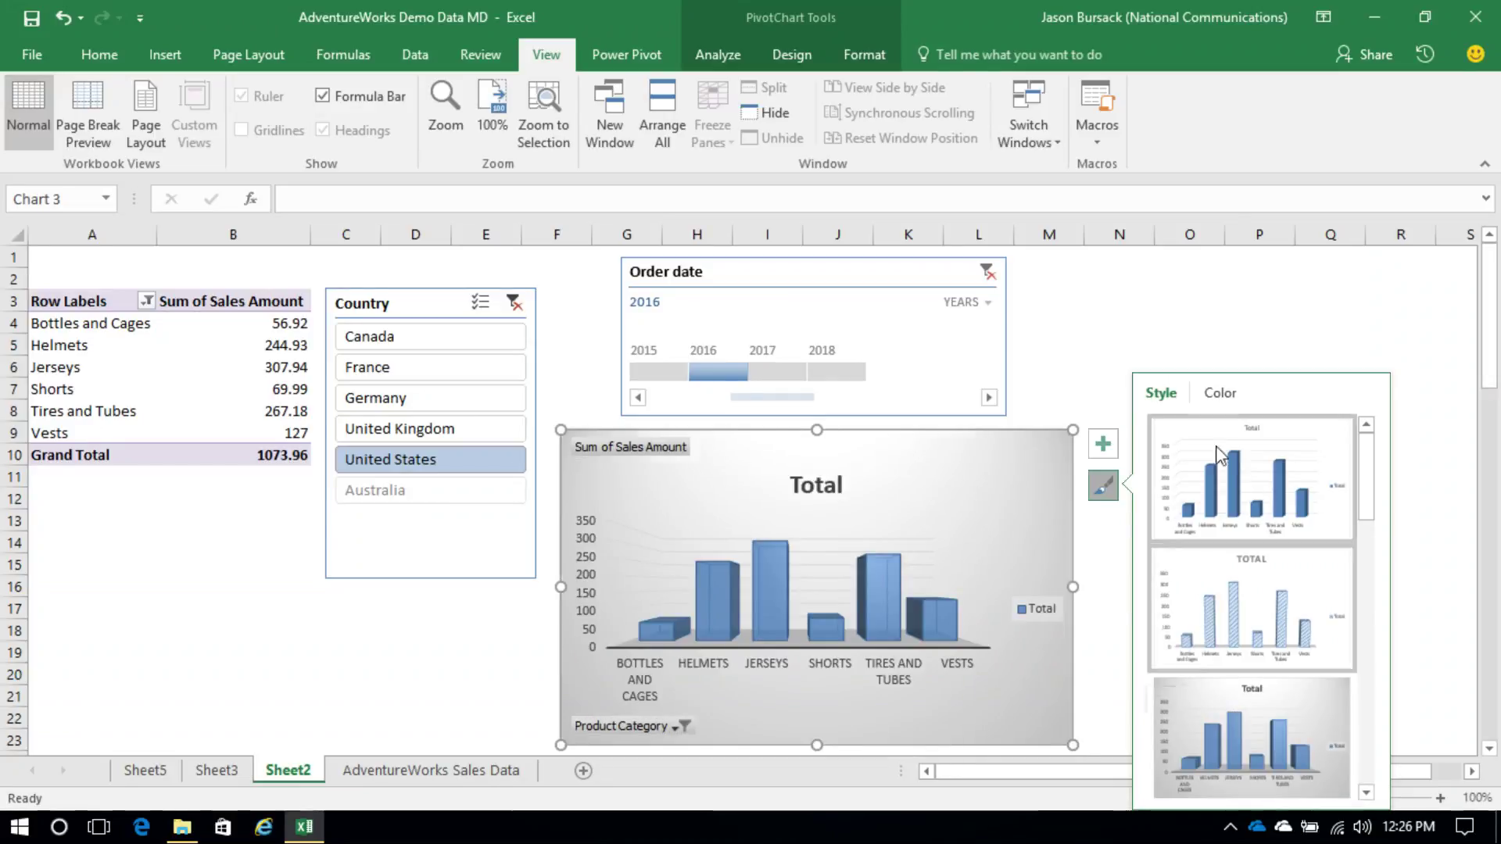
{"action": "left_click", "coordinate": [1216, 393]}
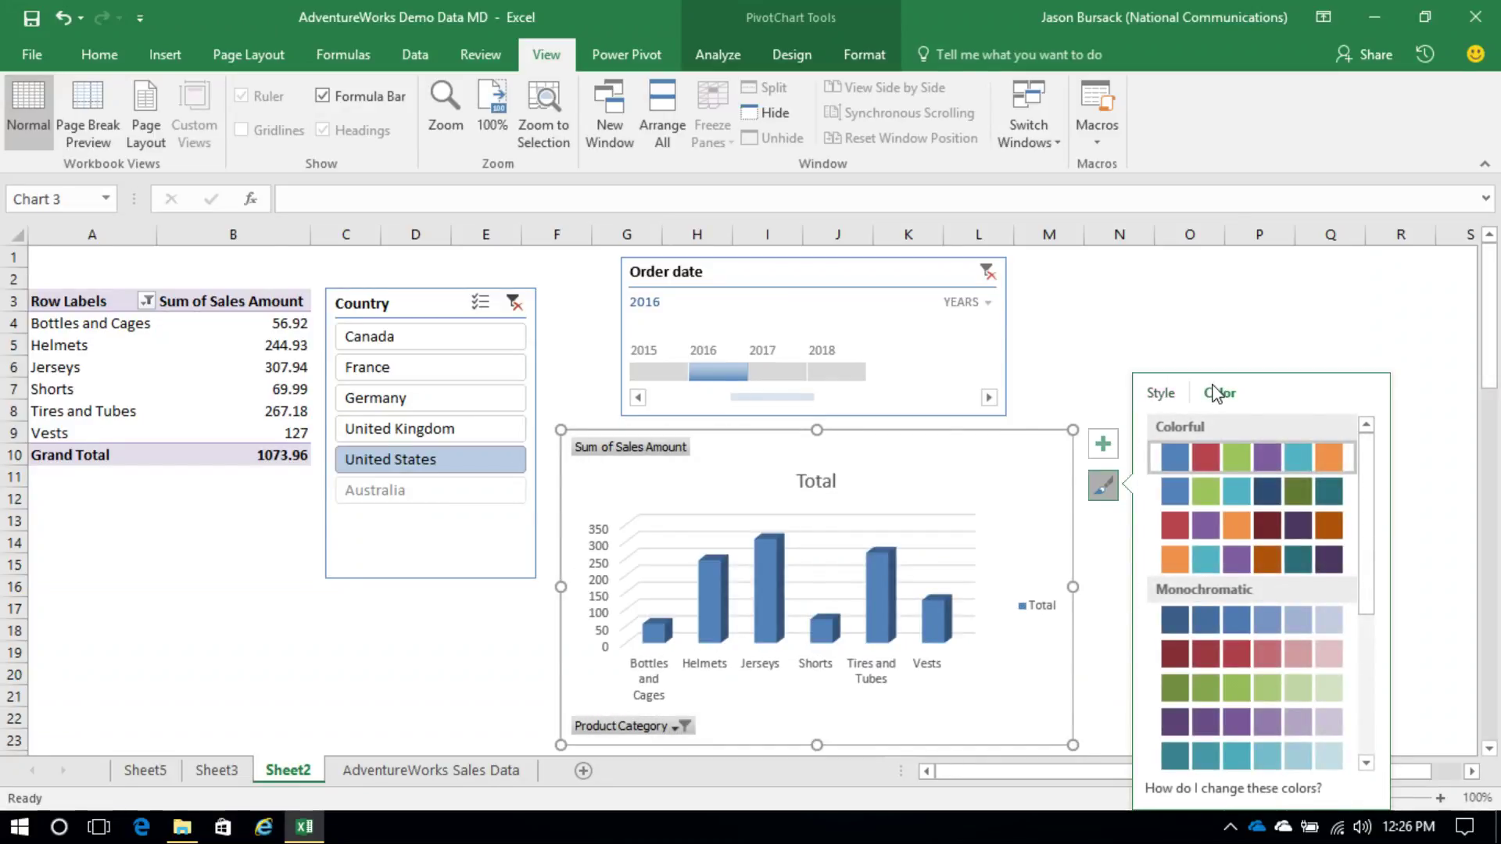
{"action": "left_click", "coordinate": [1160, 395]}
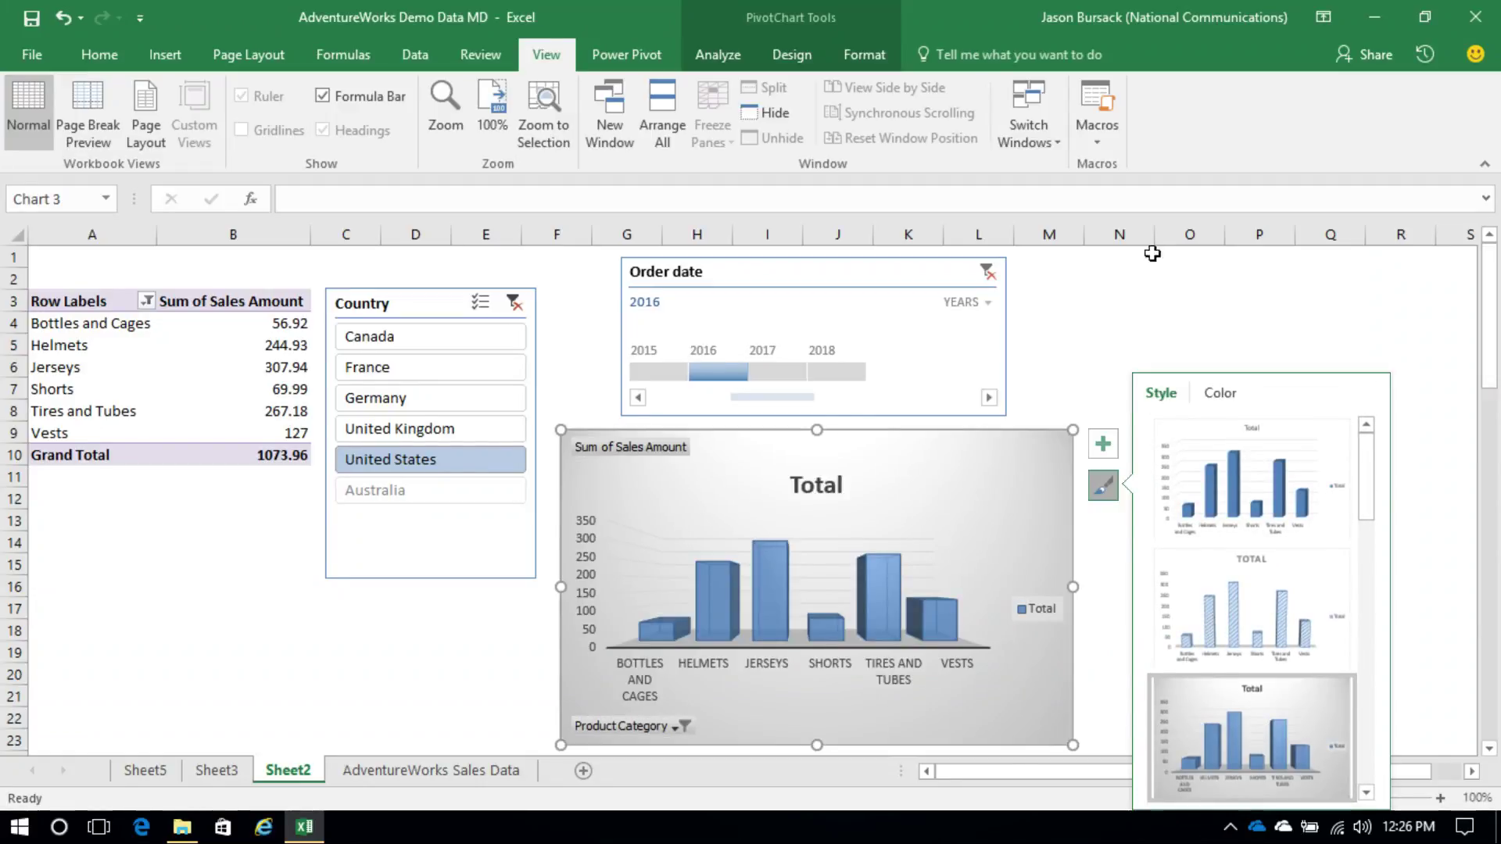
{"action": "left_click", "coordinate": [1130, 305]}
Step: Filter the restyled PivotChart with the Country slicer by France, Germany, United Kingdom and United States in turn
{"action": "left_click", "coordinate": [494, 369]}
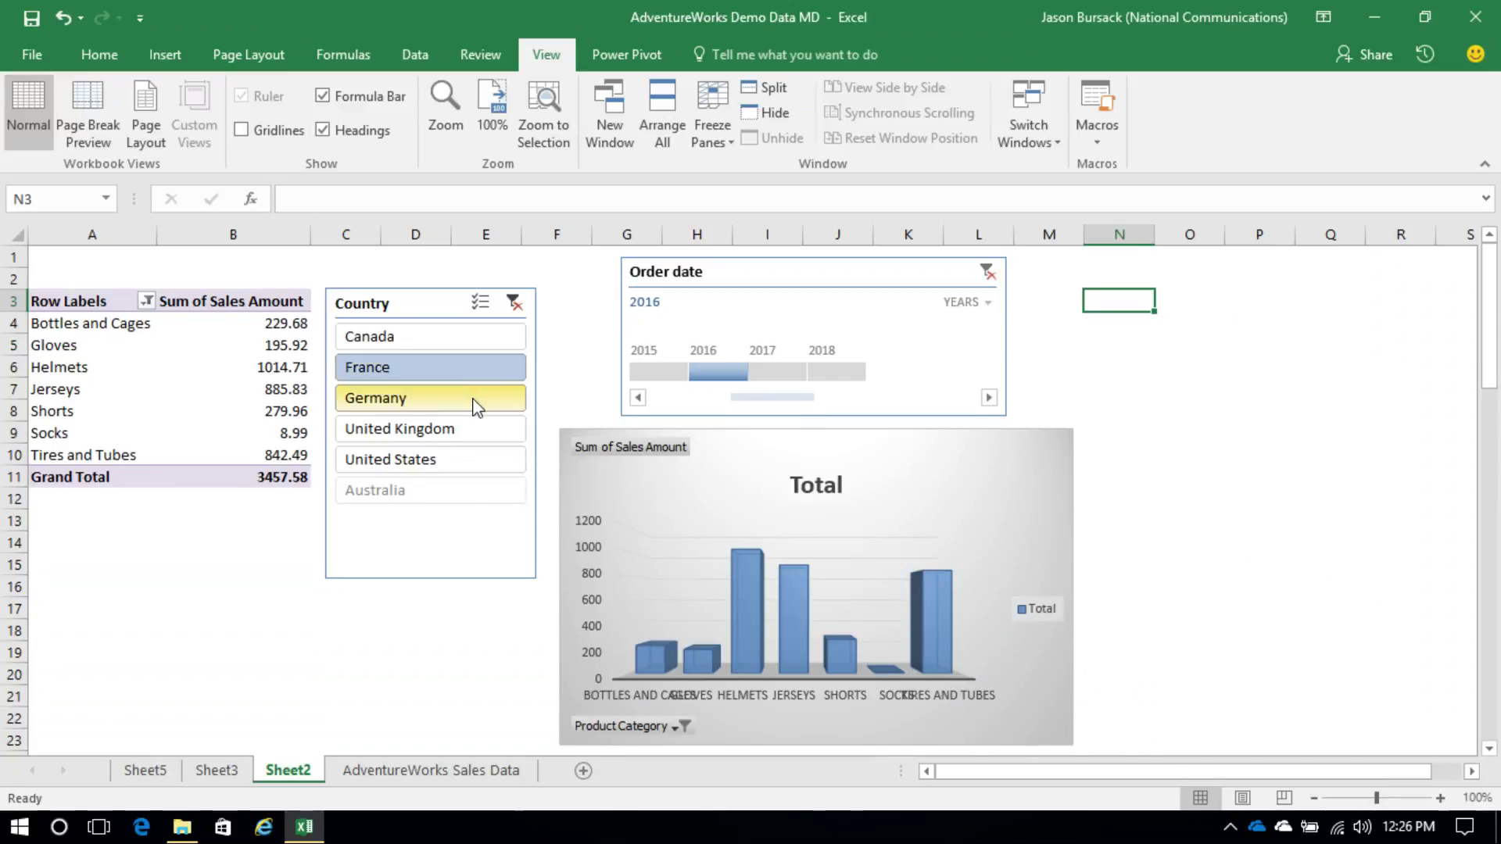
{"action": "left_click", "coordinate": [477, 400]}
{"action": "left_click", "coordinate": [475, 430]}
{"action": "left_click", "coordinate": [456, 463]}
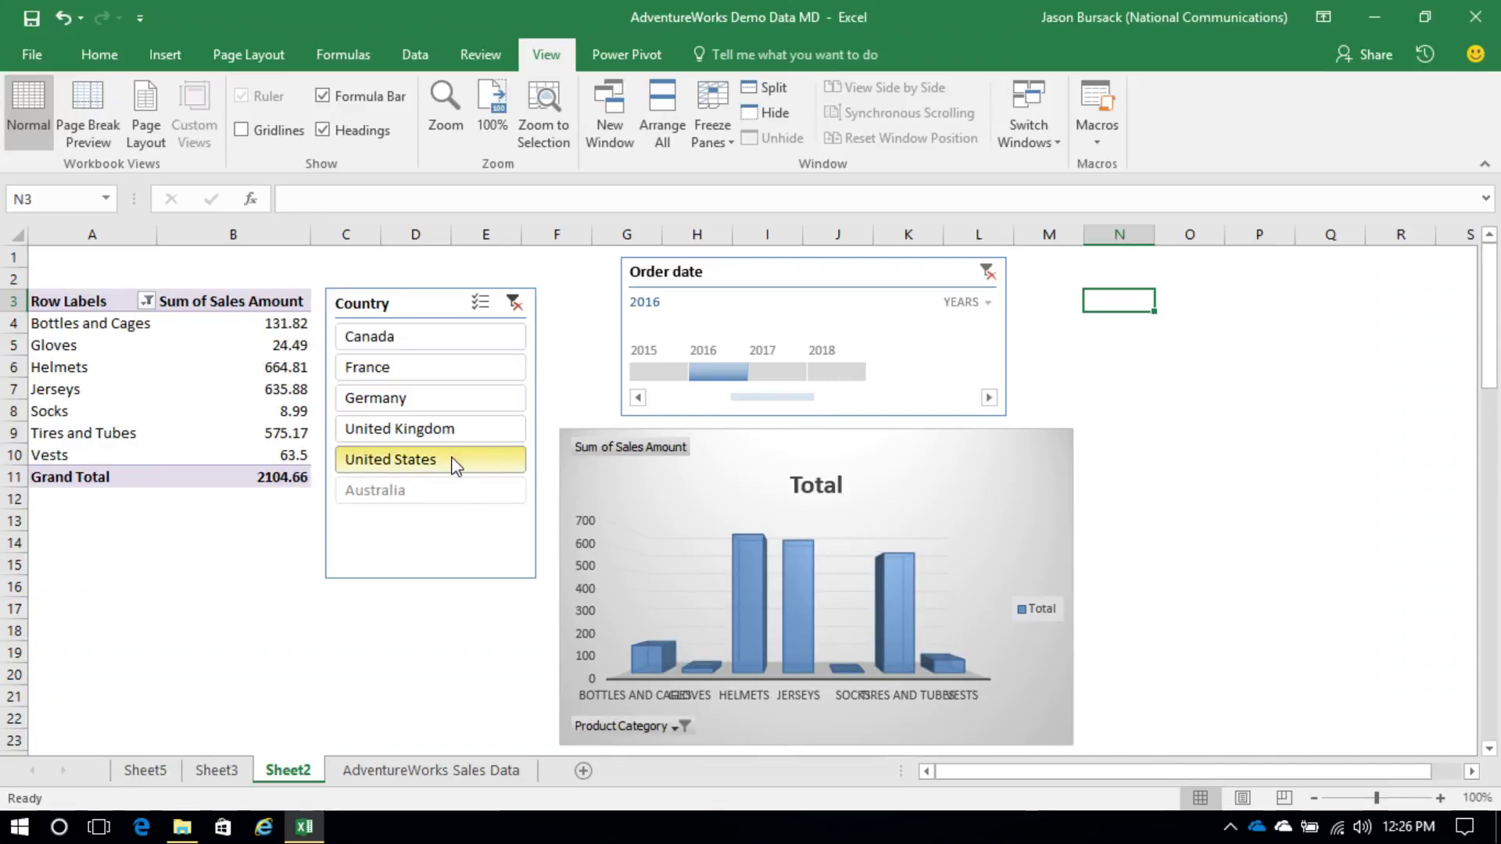